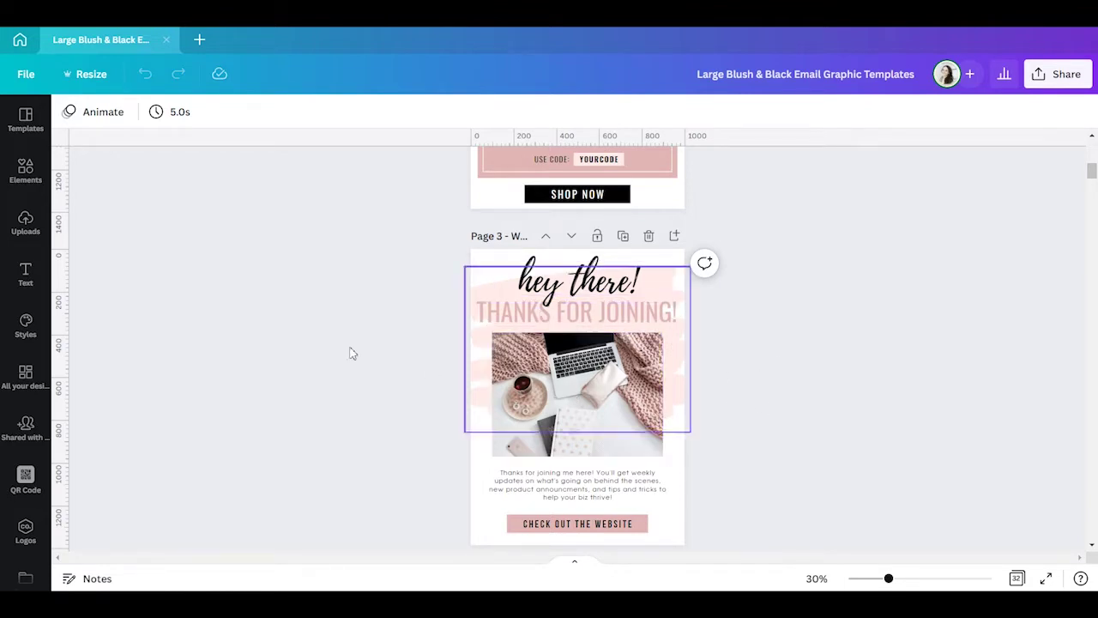
# Search the photo library for "laptop" and replace the page 4 picture with the photo of a person using a laptop at a wooden desk.
pyautogui.click(26, 182)
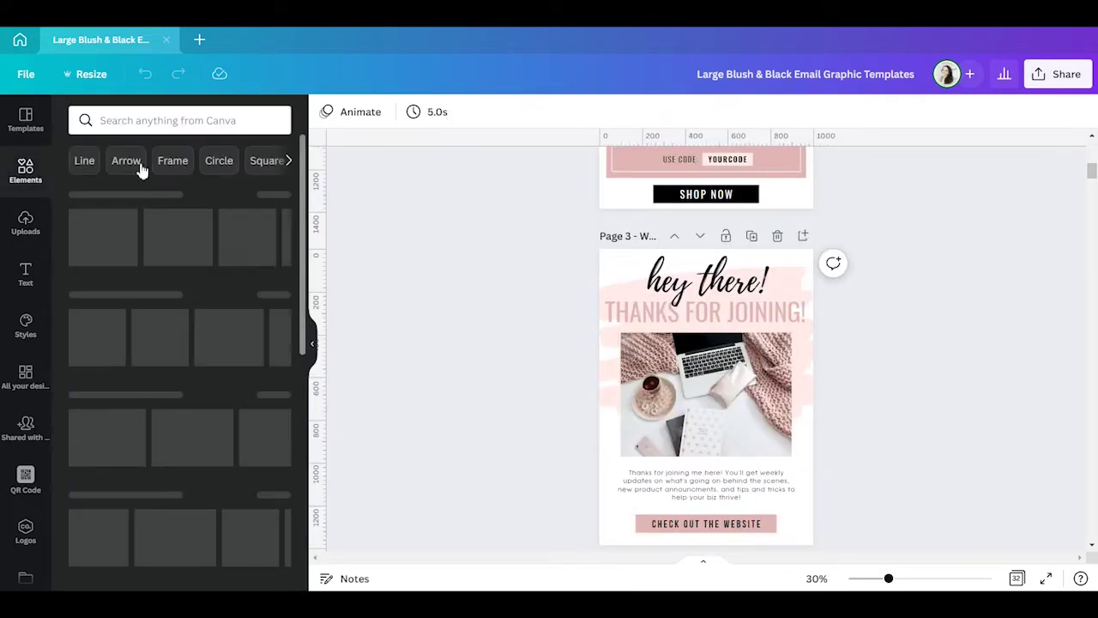
pyautogui.click(162, 122)
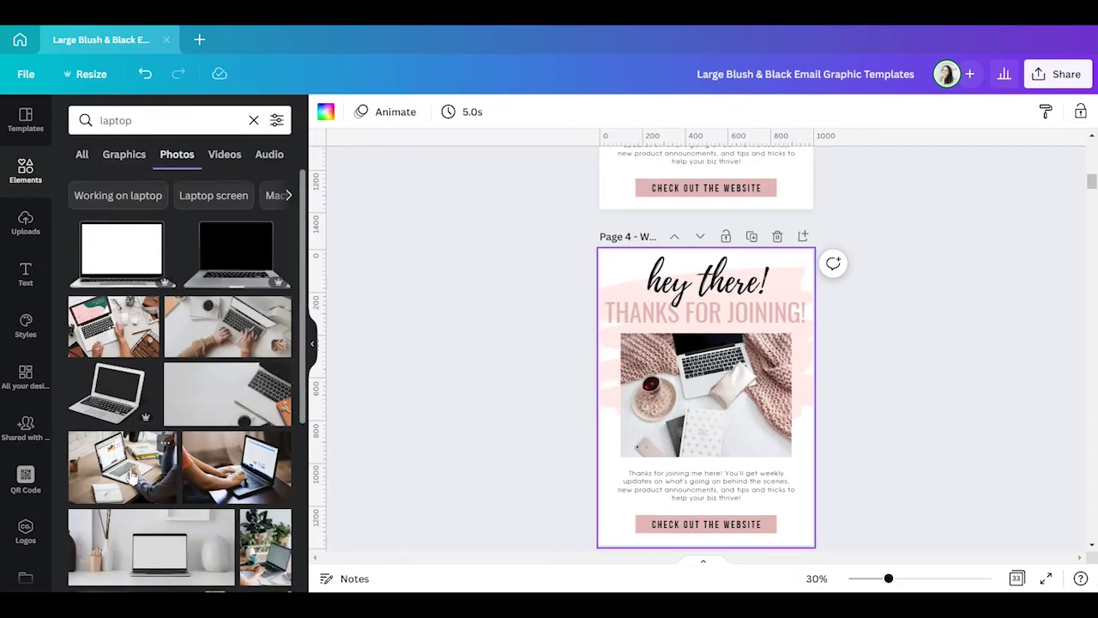
pyautogui.moveTo(130, 474); pyautogui.dragTo(676, 405)
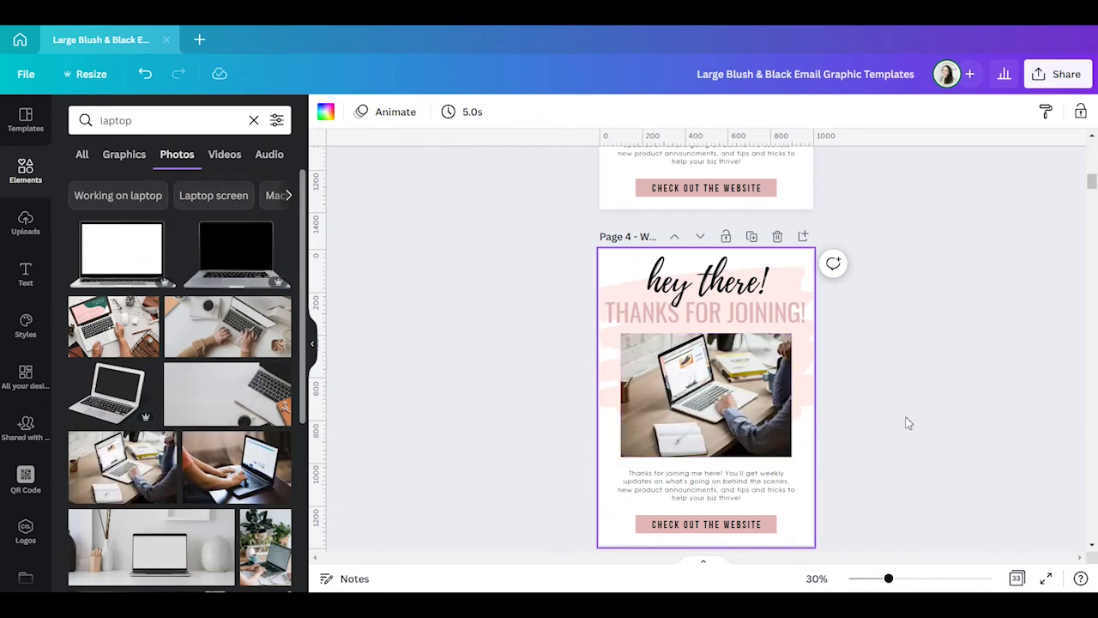
# Recolour the brush-stroke graphic behind the page 4 heading to turquoise and lighten it to a pale aqua custom colour.
pyautogui.click(804, 290)
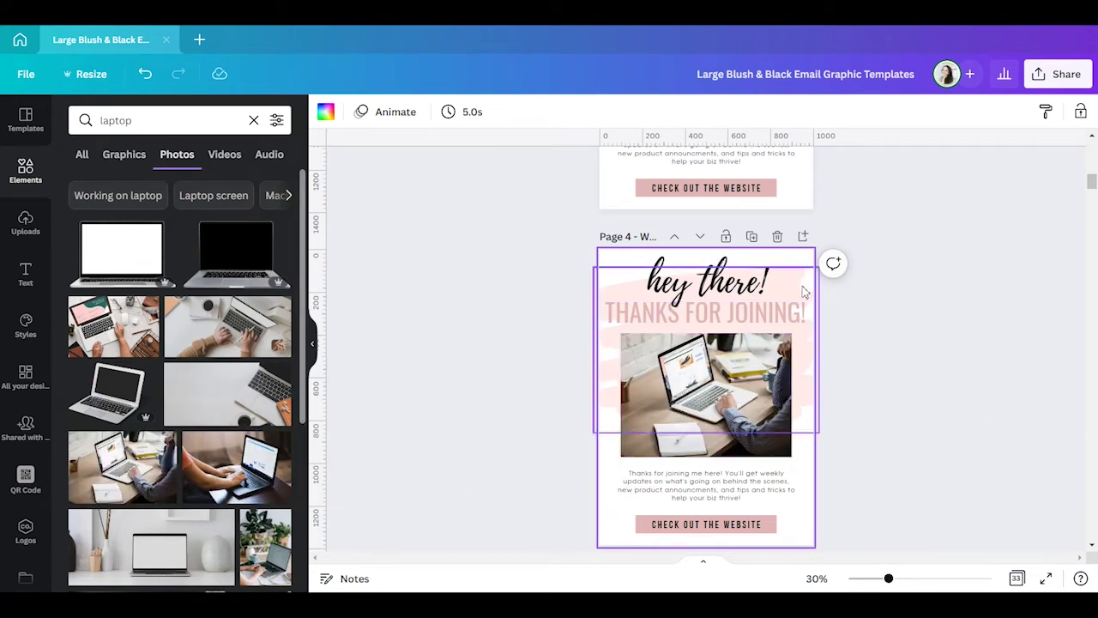
pyautogui.click(326, 112)
pyautogui.click(276, 301)
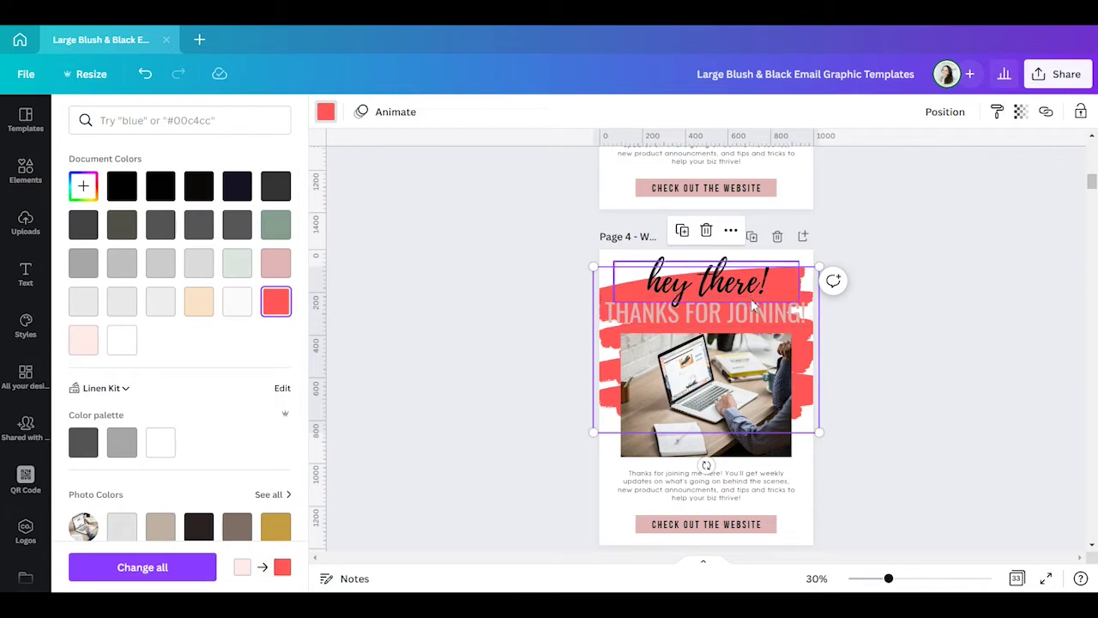
pyautogui.scroll(-5, 173, 421)
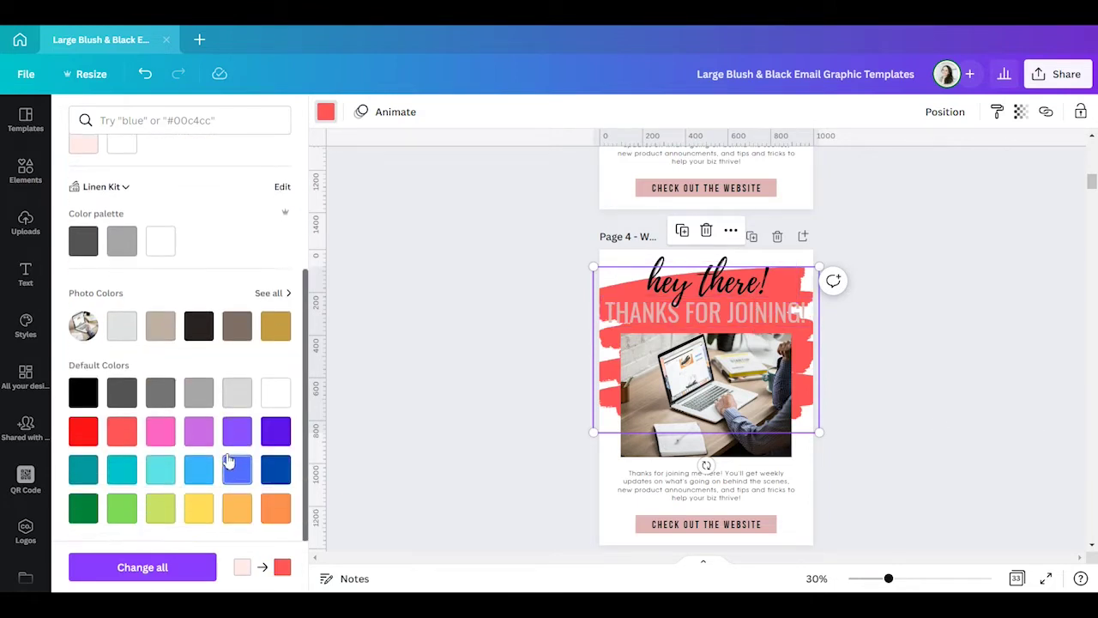
pyautogui.click(158, 468)
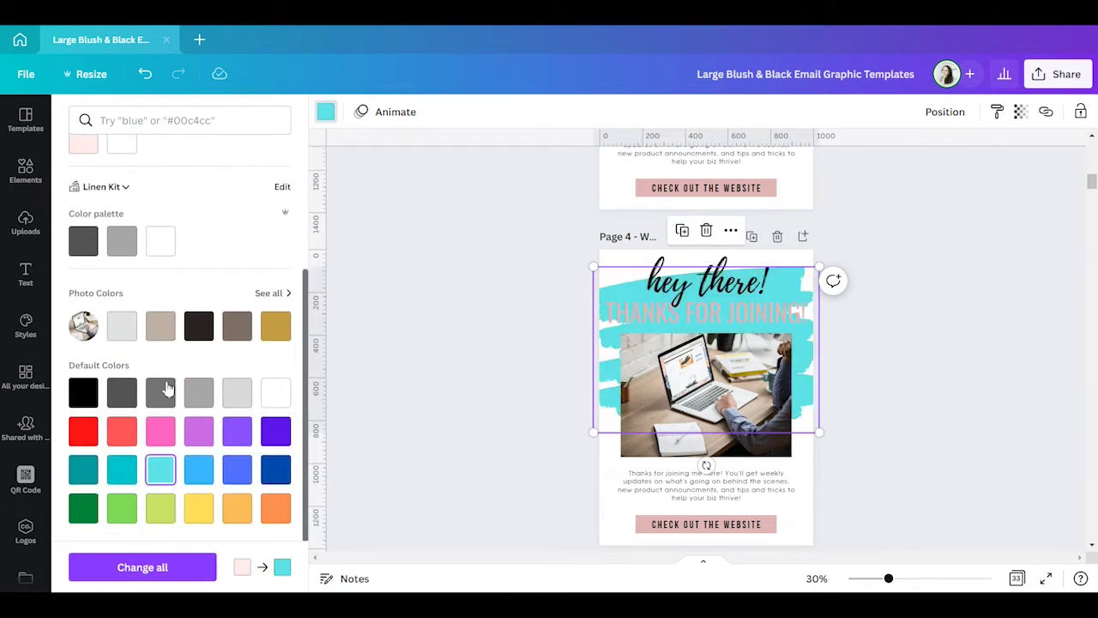
pyautogui.scroll(5, 172, 355)
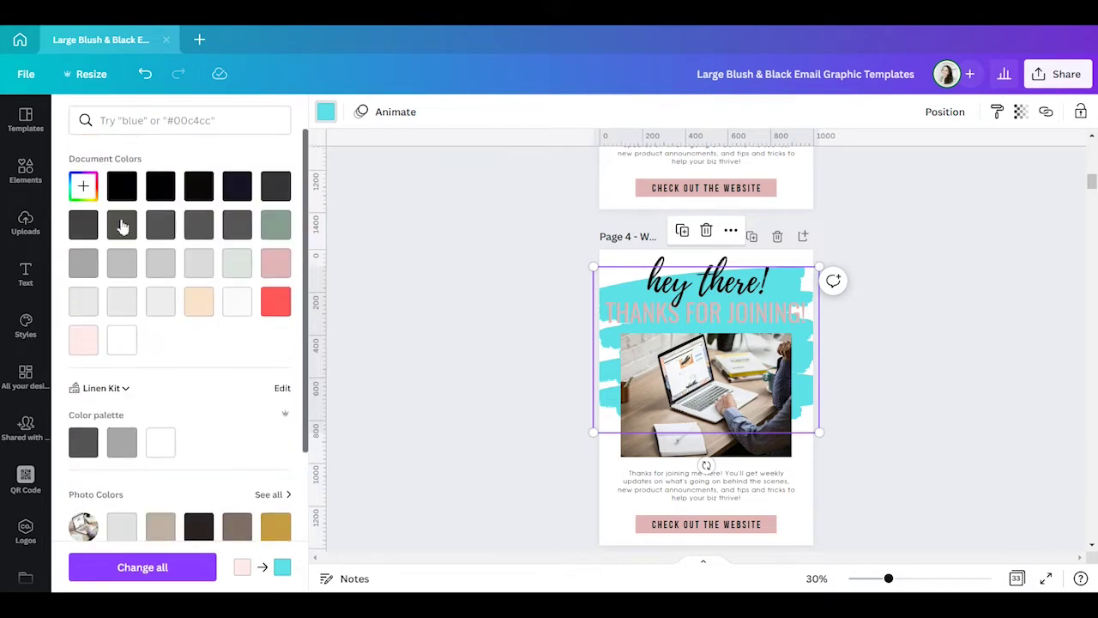
pyautogui.click(83, 185)
pyautogui.moveTo(195, 226)
pyautogui.mouseDown()
pyautogui.moveTo(95, 216)
pyautogui.moveTo(118, 222)
pyautogui.moveTo(103, 225)
pyautogui.mouseUp()
pyautogui.click(887, 289)
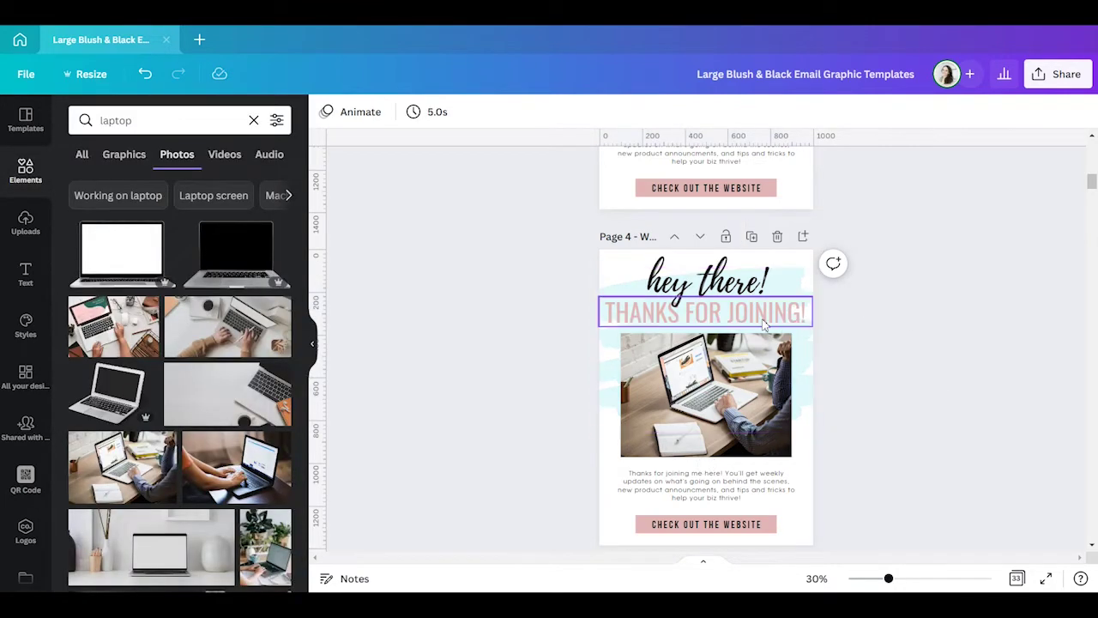
# Change the text colour of the "THANKS FOR JOINING!" heading on page 4 to the default light turquoise.
pyautogui.click(705, 312)
pyautogui.click(542, 113)
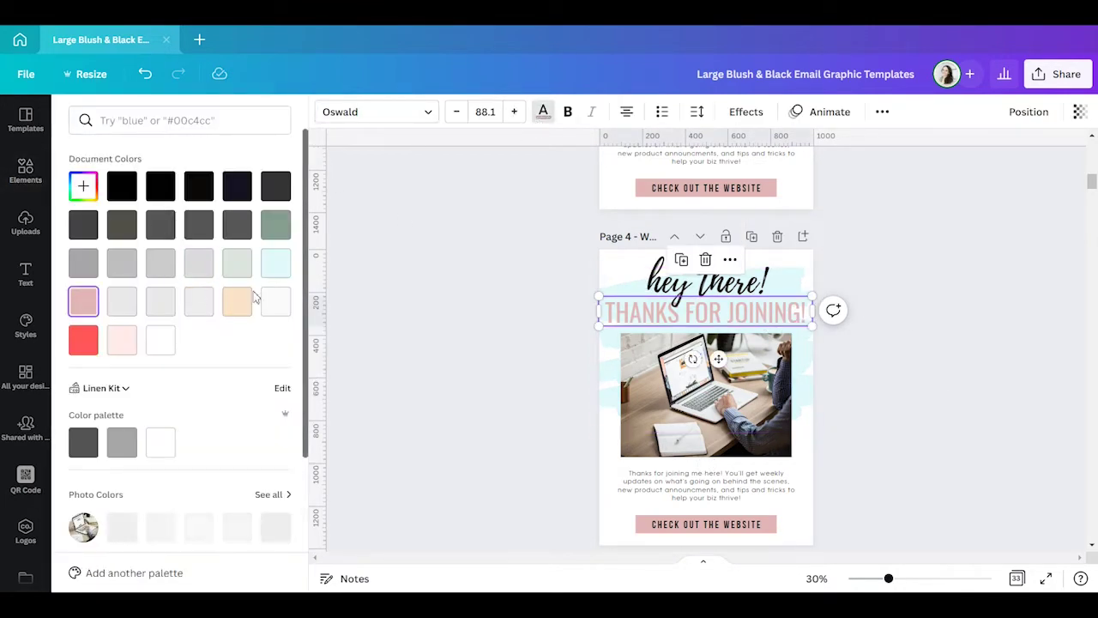
pyautogui.scroll(-3, 240, 358)
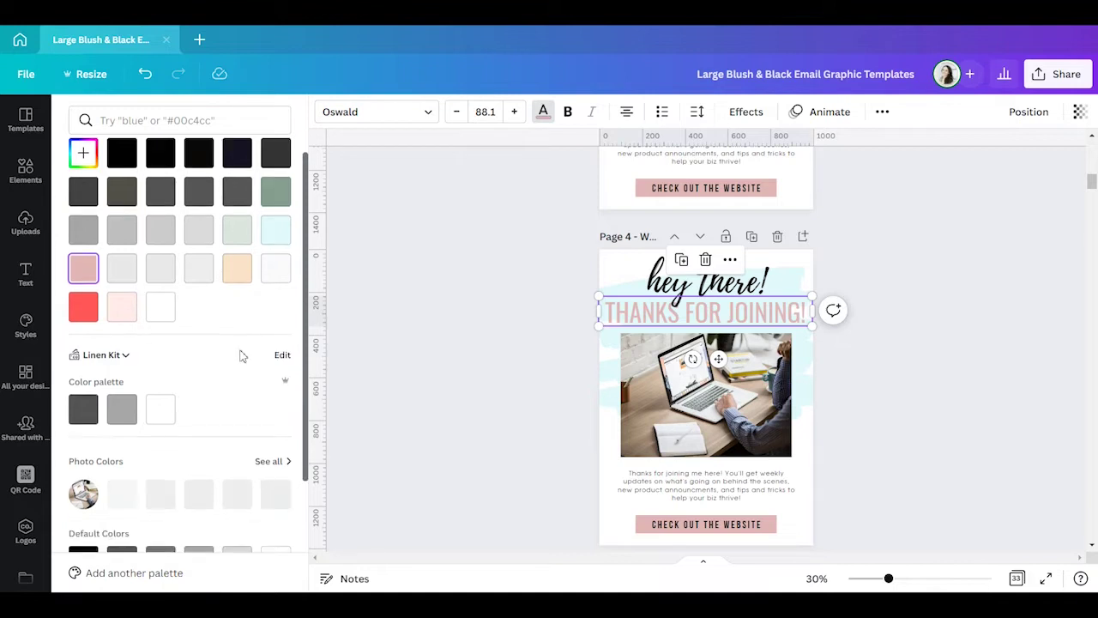
pyautogui.click(160, 481)
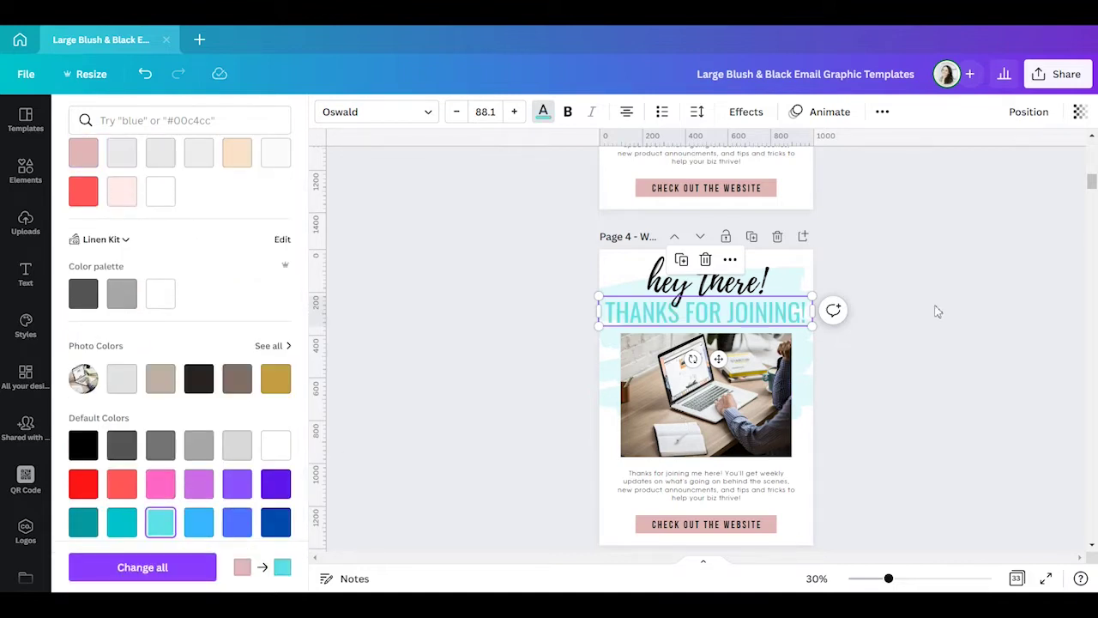
pyautogui.press('Escape')
pyautogui.click(932, 424)
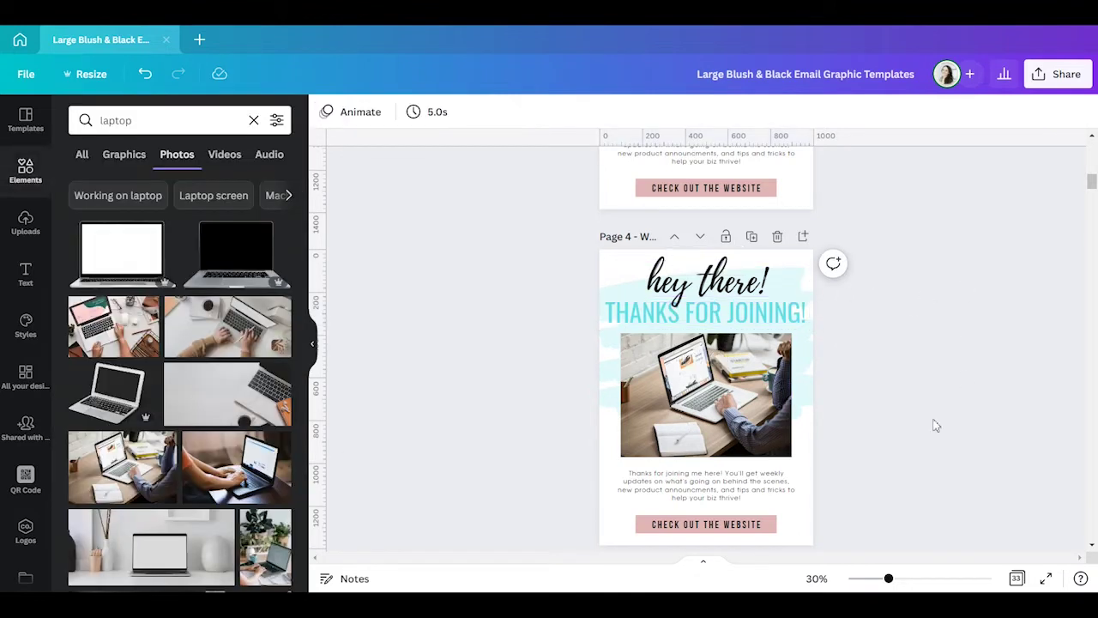
# Fill the "CHECK OUT THE WEBSITE" button shape on page 4 with the turquoise already used in the document.
pyautogui.click(768, 524)
pyautogui.click(402, 112)
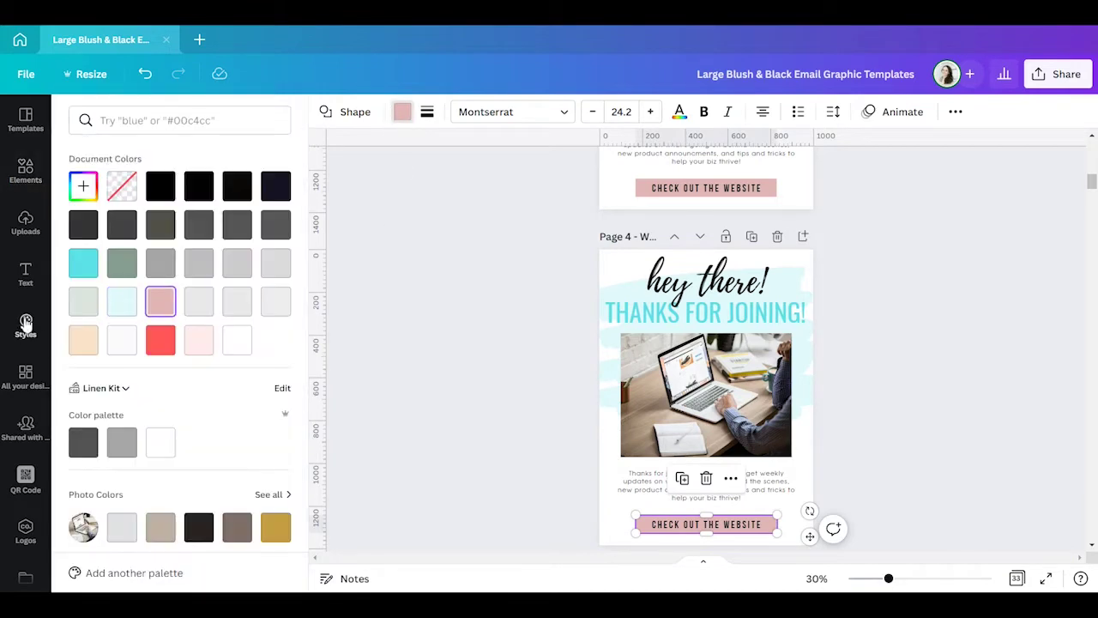
pyautogui.click(83, 263)
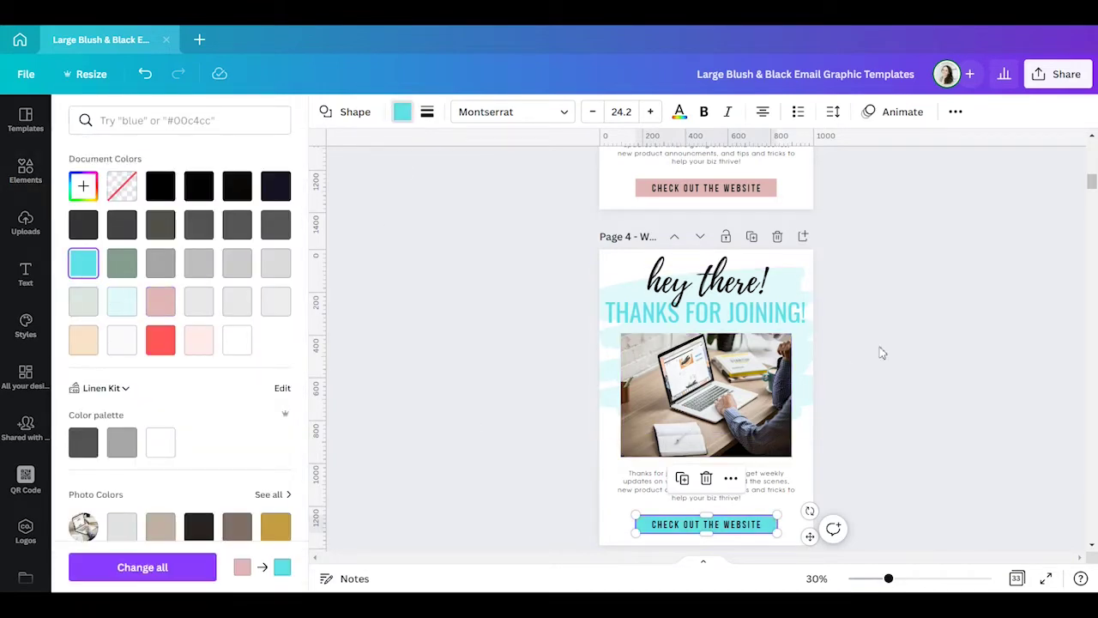
pyautogui.press('Escape')
pyautogui.click(865, 514)
# Review the recoloured page 4 design and look at the resize options available for it.
pyautogui.scroll(-3, 885, 492)
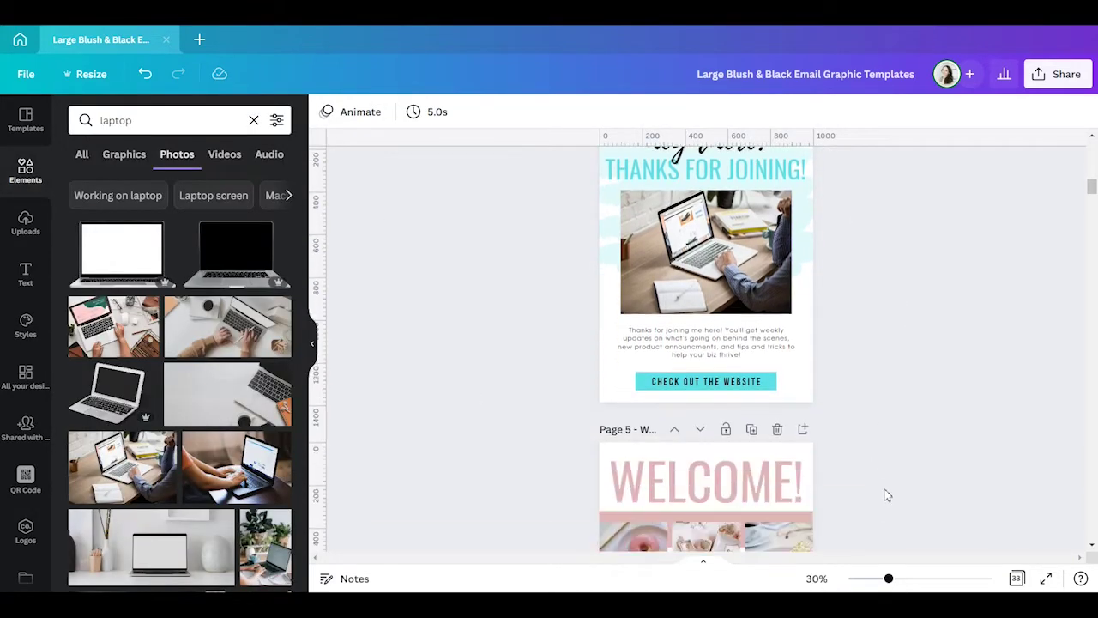
pyautogui.scroll(2, 886, 496)
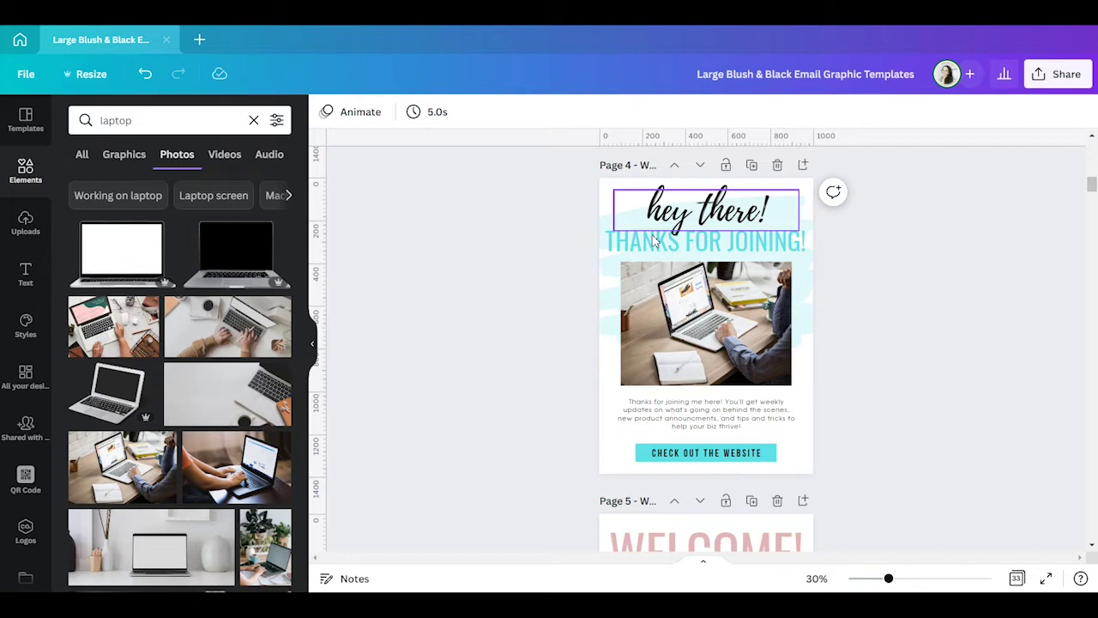
pyautogui.click(84, 74)
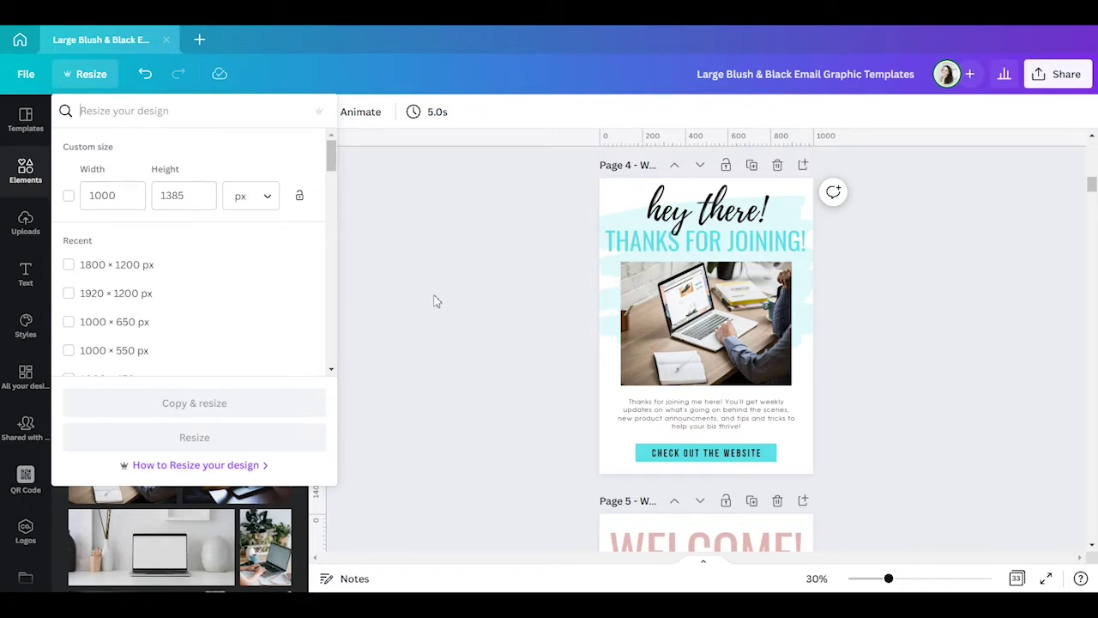
pyautogui.click(879, 447)
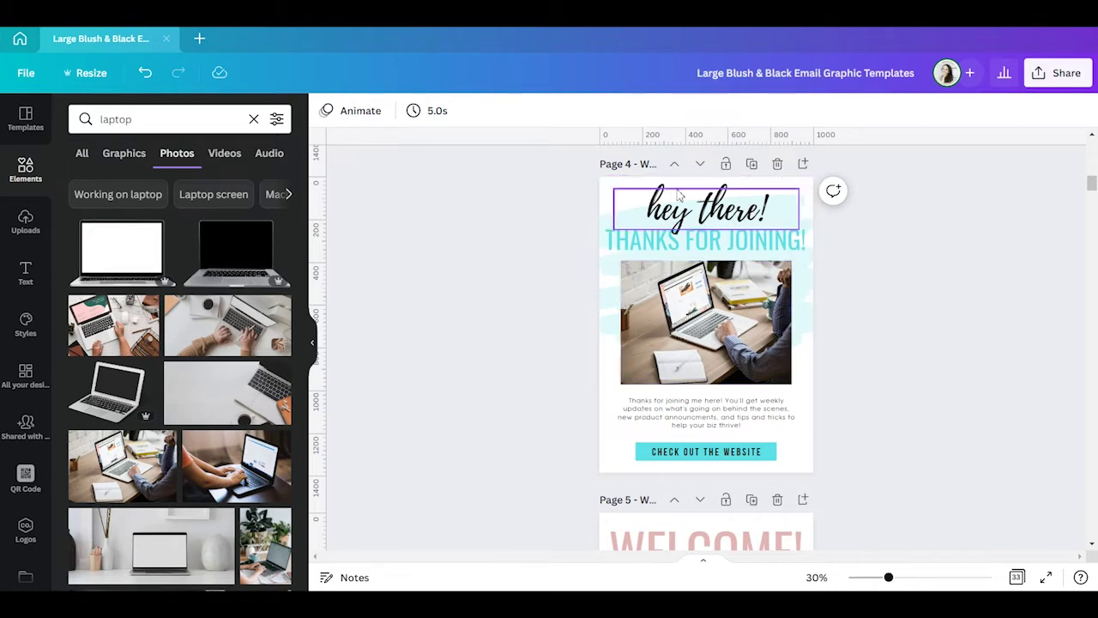
# Browse all sharing options for the design and choose Mailchimp as the place to save it.
pyautogui.click(1053, 84)
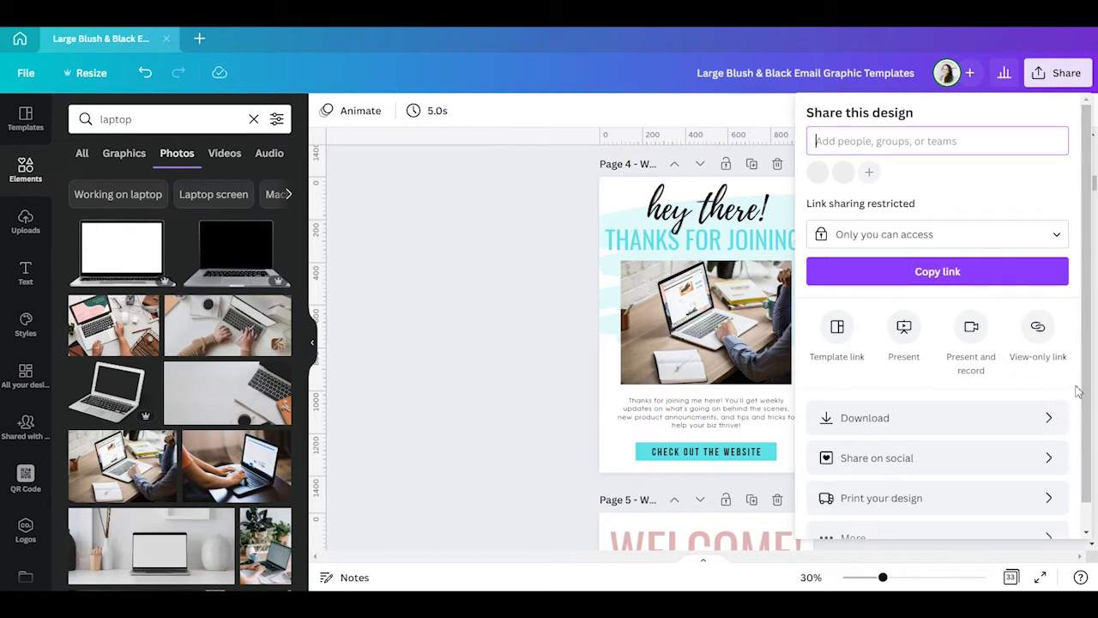
pyautogui.scroll(-1, 1083, 395)
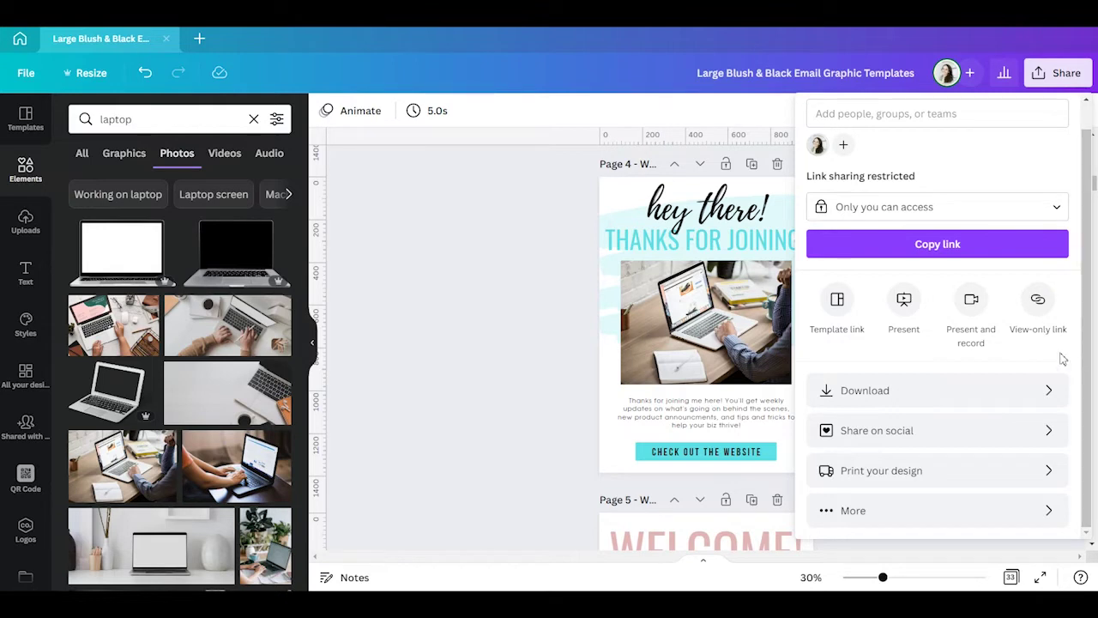
pyautogui.click(1018, 513)
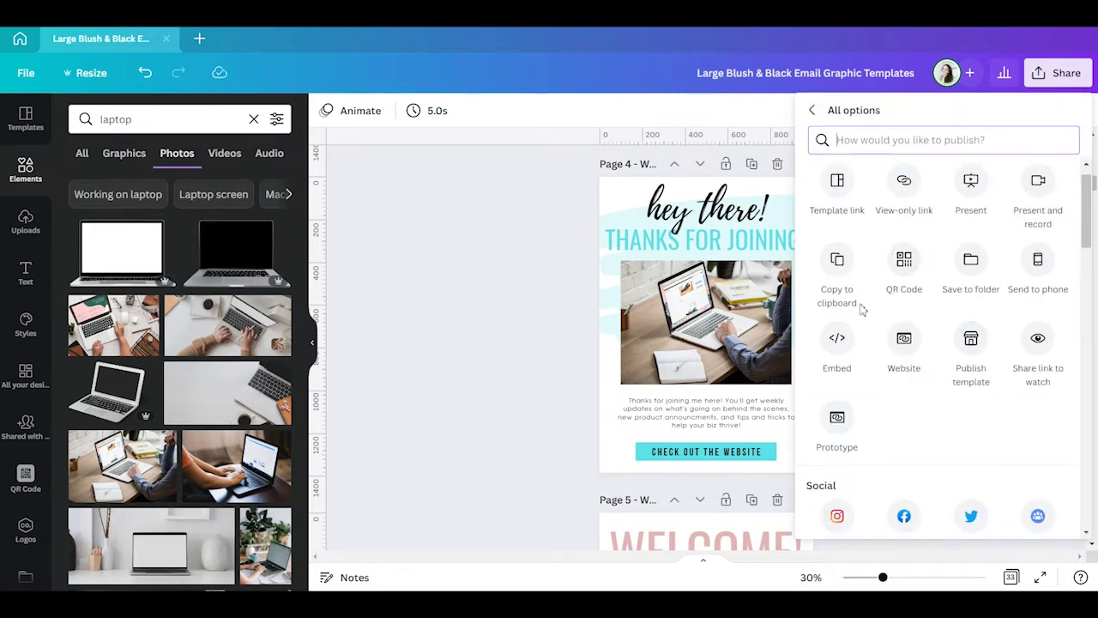
pyautogui.scroll(1, 912, 347)
pyautogui.scroll(-6, 912, 348)
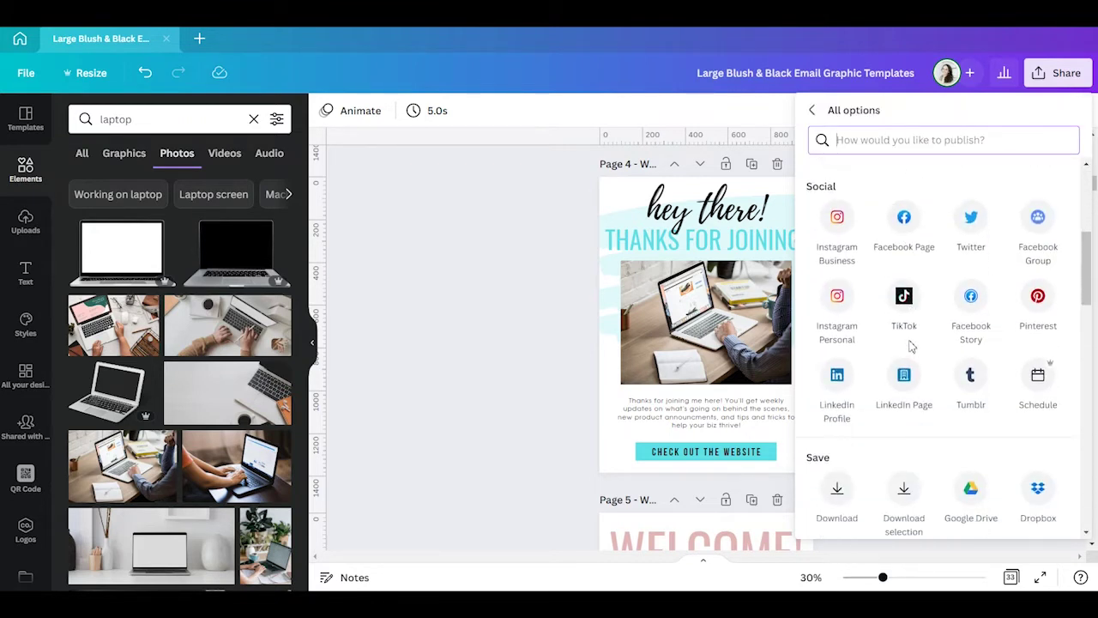
pyautogui.scroll(-3, 898, 317)
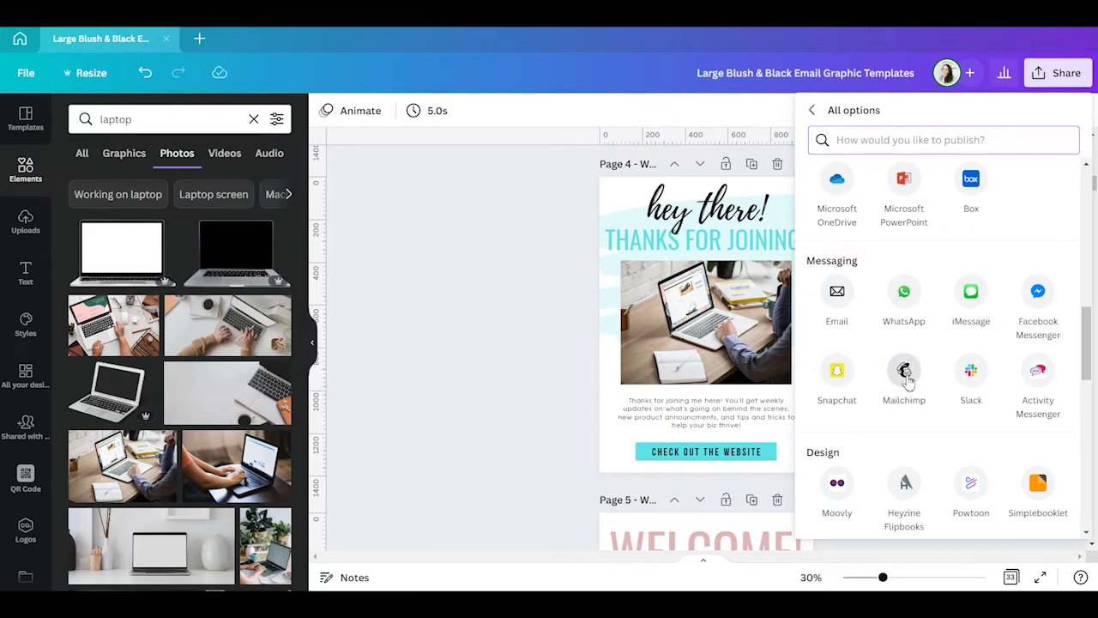
pyautogui.click(904, 376)
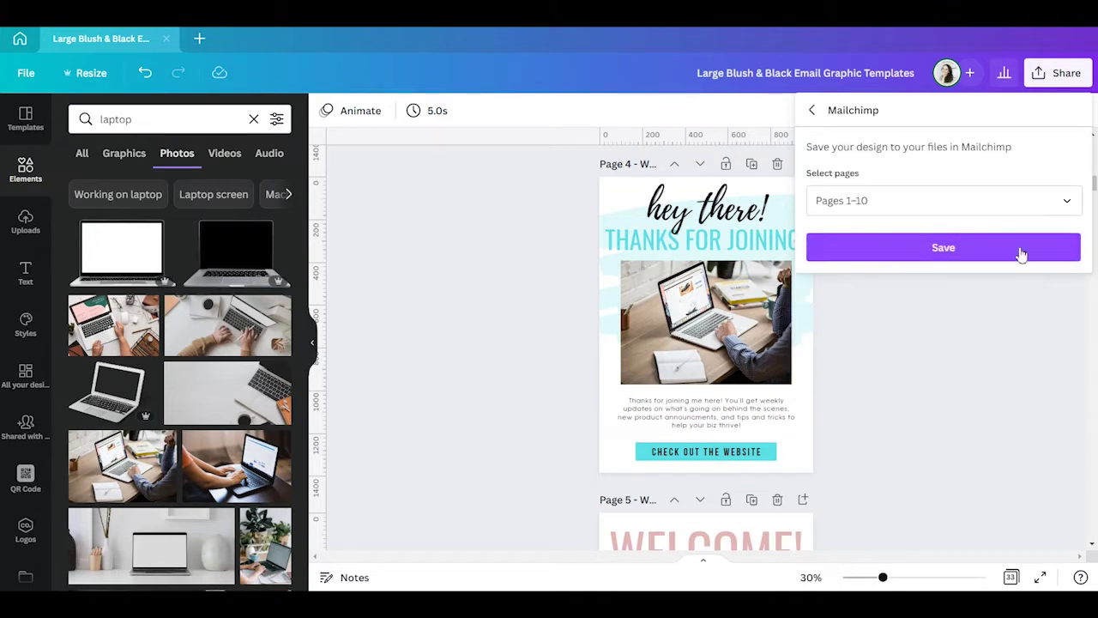
# Exclude pages 1 and 2 from the Mailchimp page selection, keeping the current page 4 included.
pyautogui.click(973, 200)
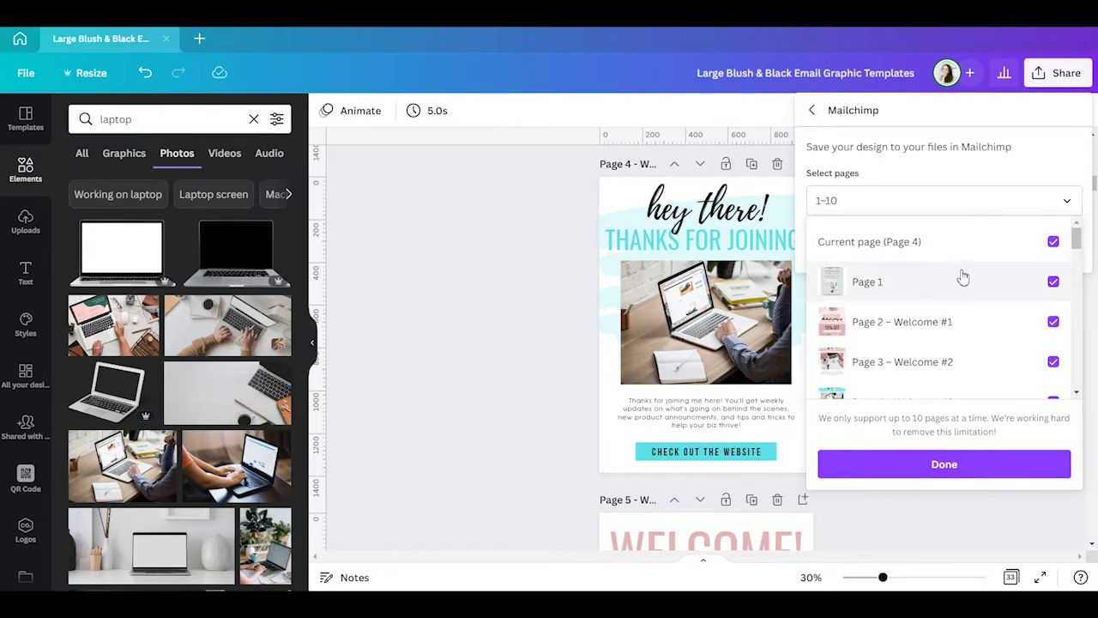
pyautogui.scroll(-1, 1013, 271)
pyautogui.scroll(2, 1030, 270)
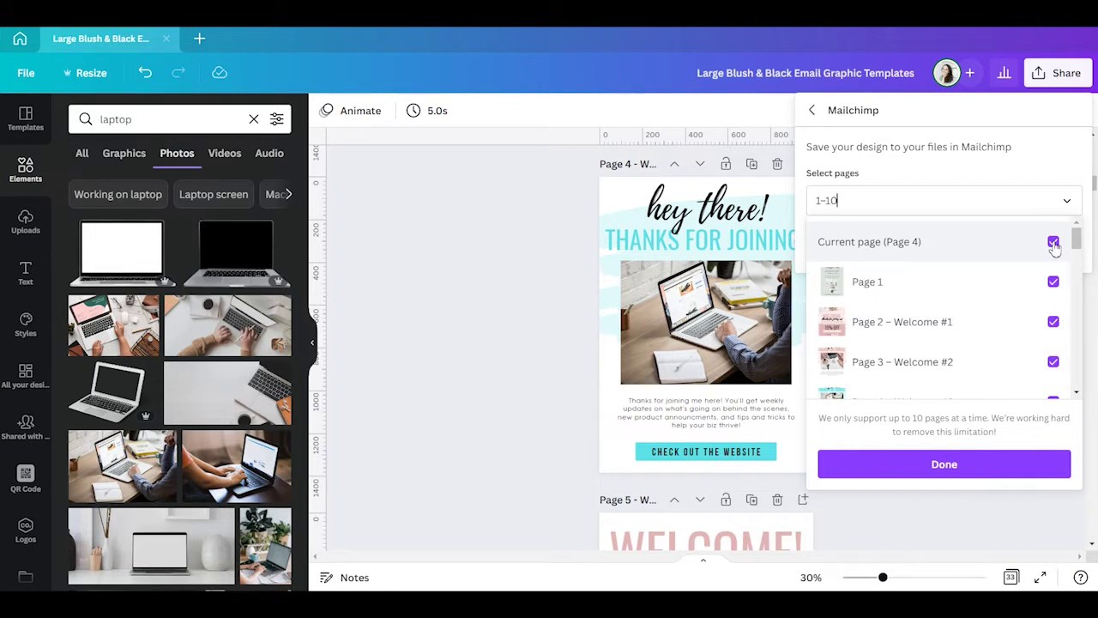
pyautogui.click(1053, 243)
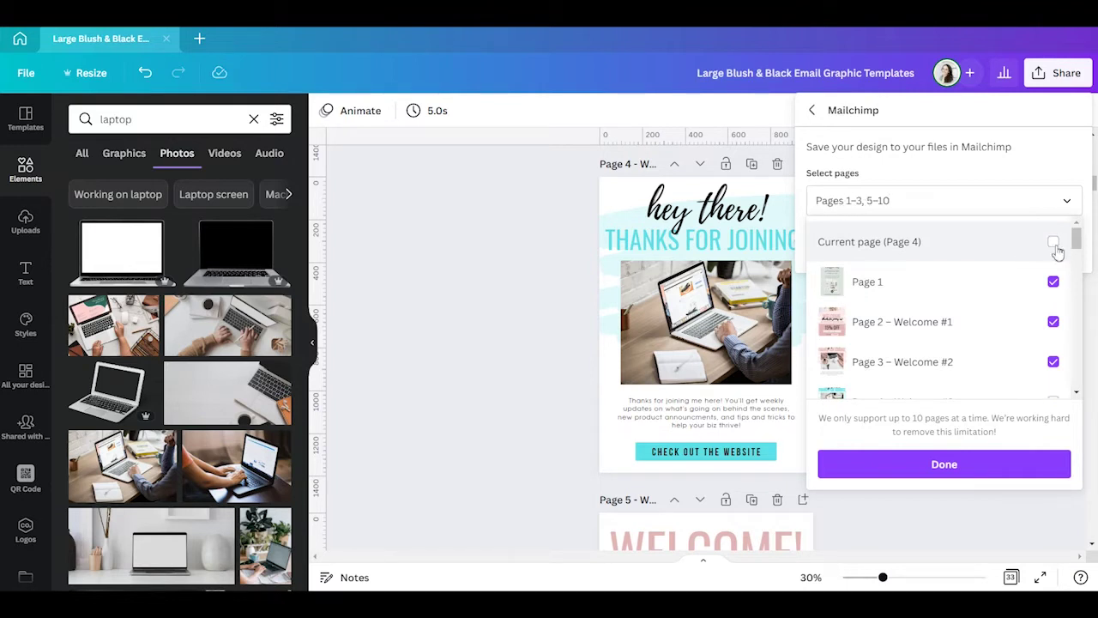
pyautogui.click(1054, 244)
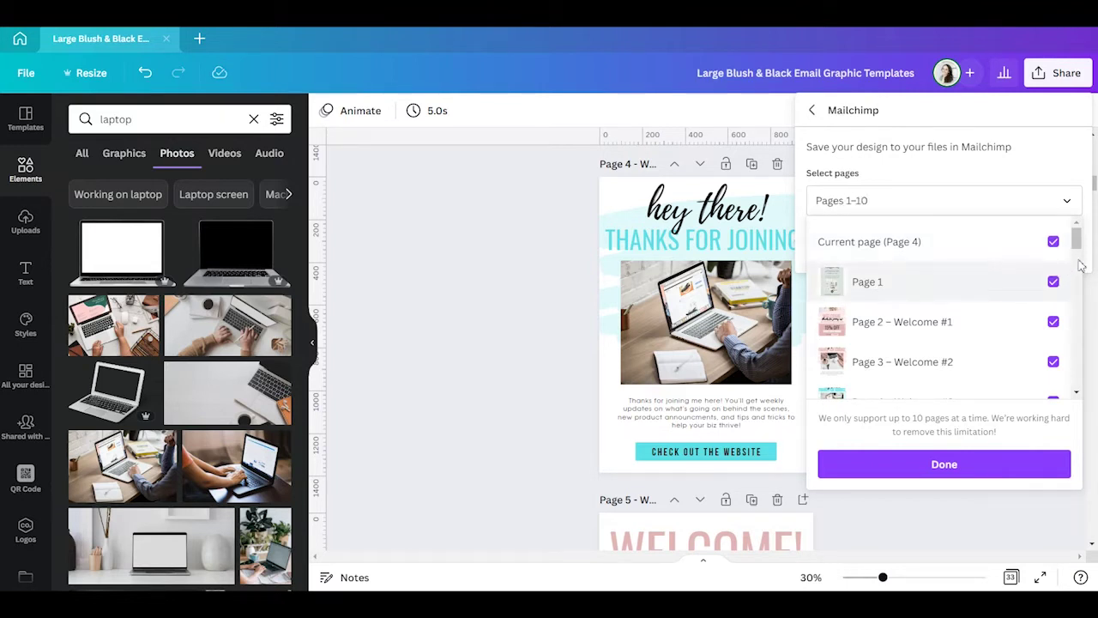
pyautogui.click(1054, 283)
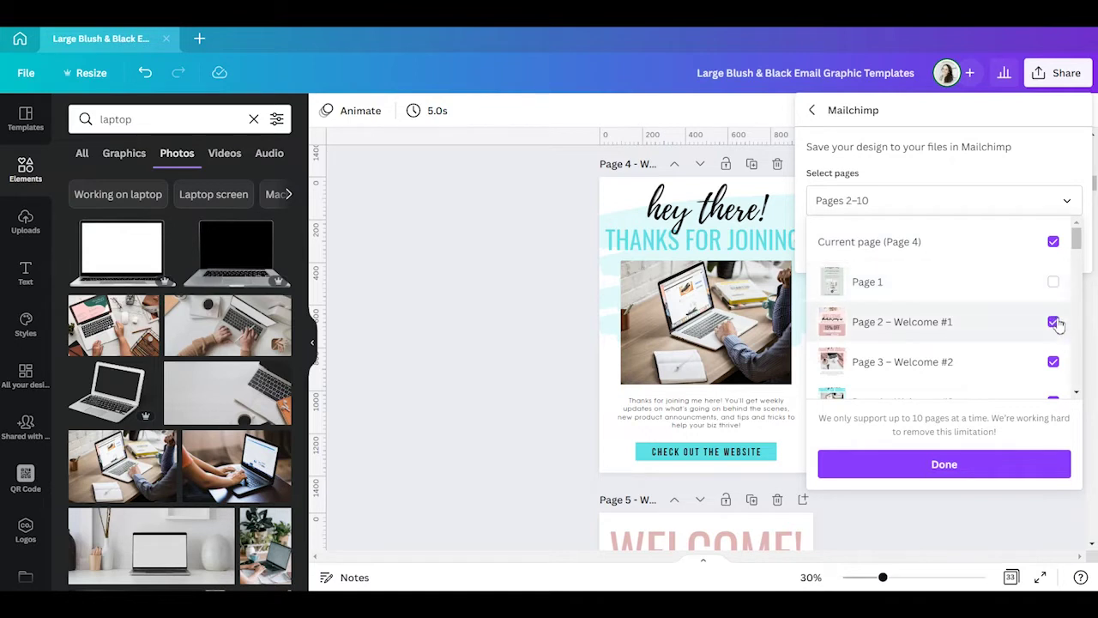
pyautogui.click(1054, 322)
pyautogui.scroll(-5, 1009, 307)
pyautogui.scroll(-10, 1009, 306)
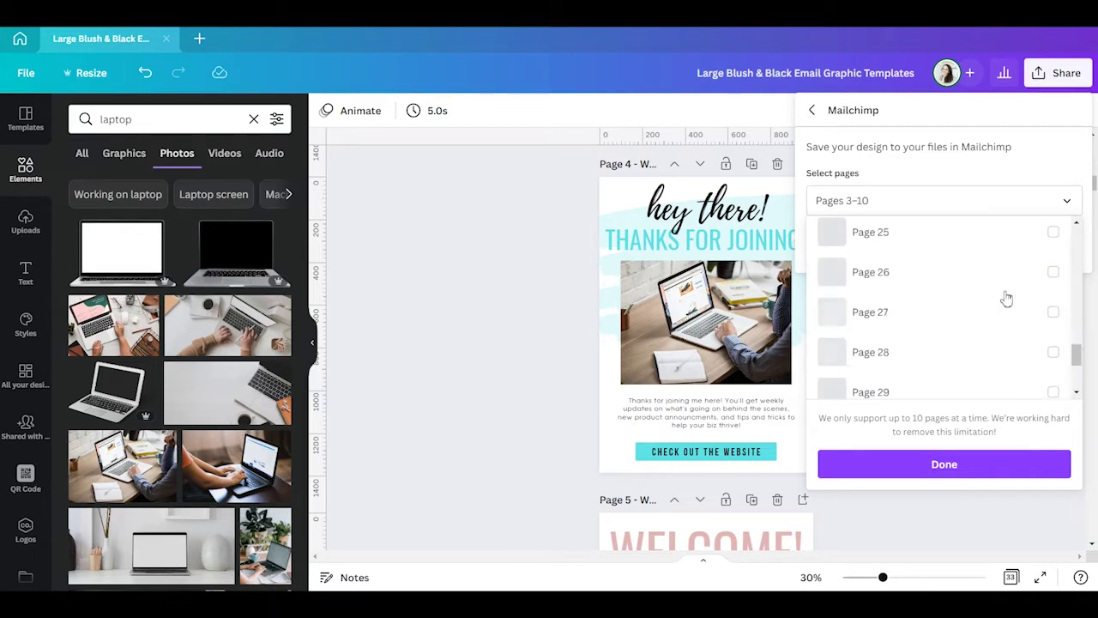
pyautogui.scroll(10, 1009, 300)
pyautogui.scroll(5, 979, 302)
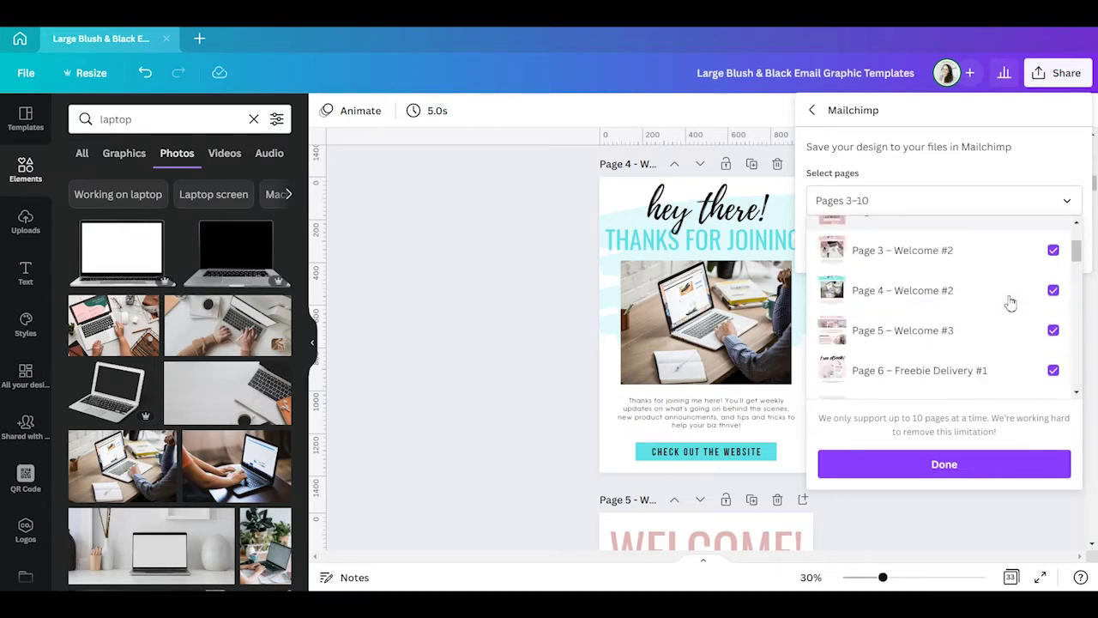
# Exclude pages 5 through 10 from the Mailchimp page selection.
pyautogui.scroll(-1, 1055, 241)
pyautogui.click(1053, 230)
pyautogui.click(1054, 268)
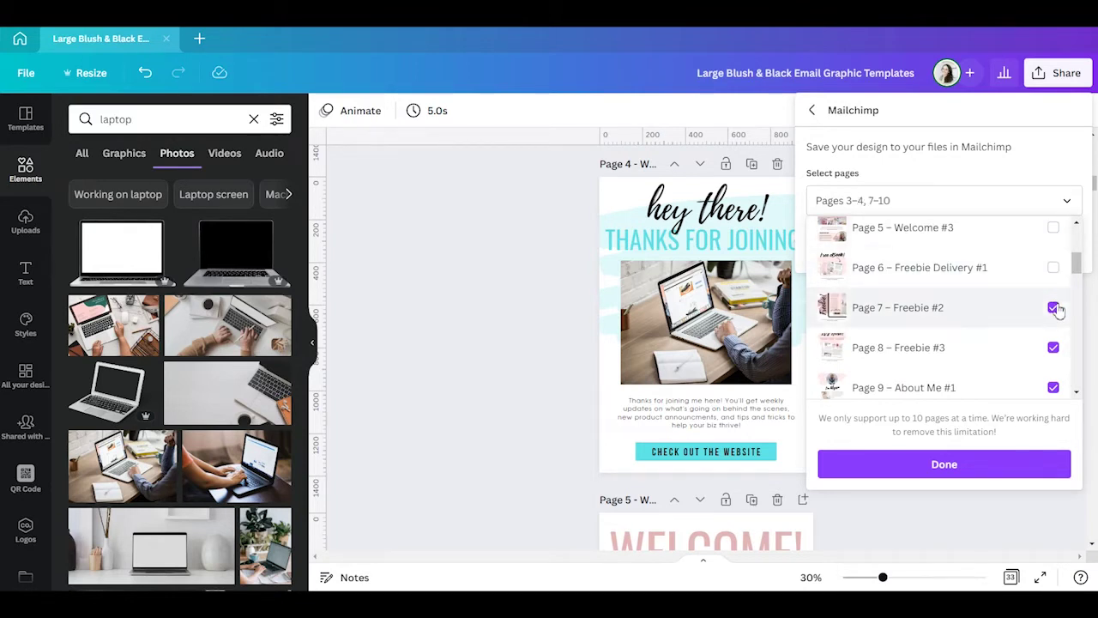
pyautogui.click(1053, 308)
pyautogui.click(1054, 348)
pyautogui.click(1054, 387)
pyautogui.scroll(-2, 1006, 362)
pyautogui.scroll(-2, 1005, 362)
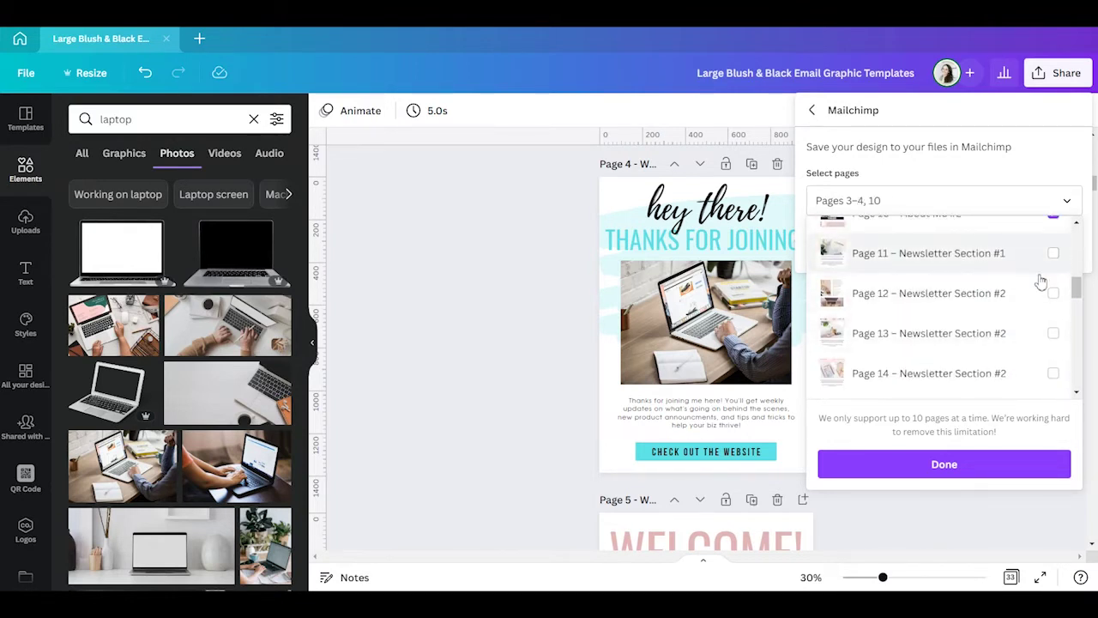
pyautogui.scroll(2, 1039, 280)
pyautogui.click(1054, 284)
pyautogui.scroll(5, 1004, 309)
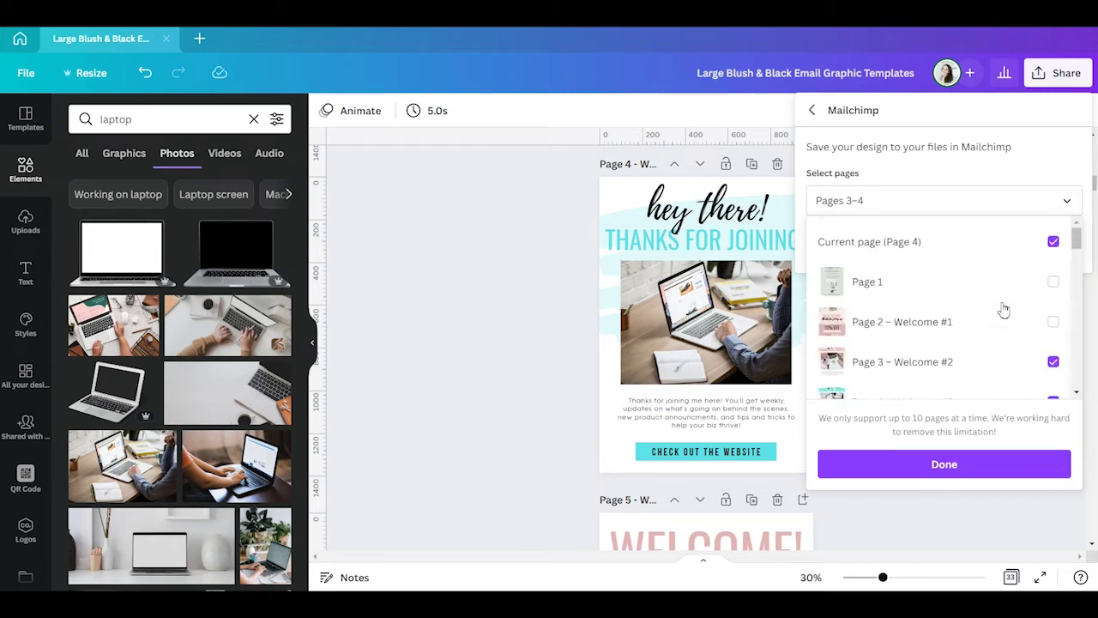
# Exclude page 3 so only page 4 remains selected, and save that page to the Mailchimp files.
pyautogui.click(1054, 362)
pyautogui.scroll(-3, 961, 347)
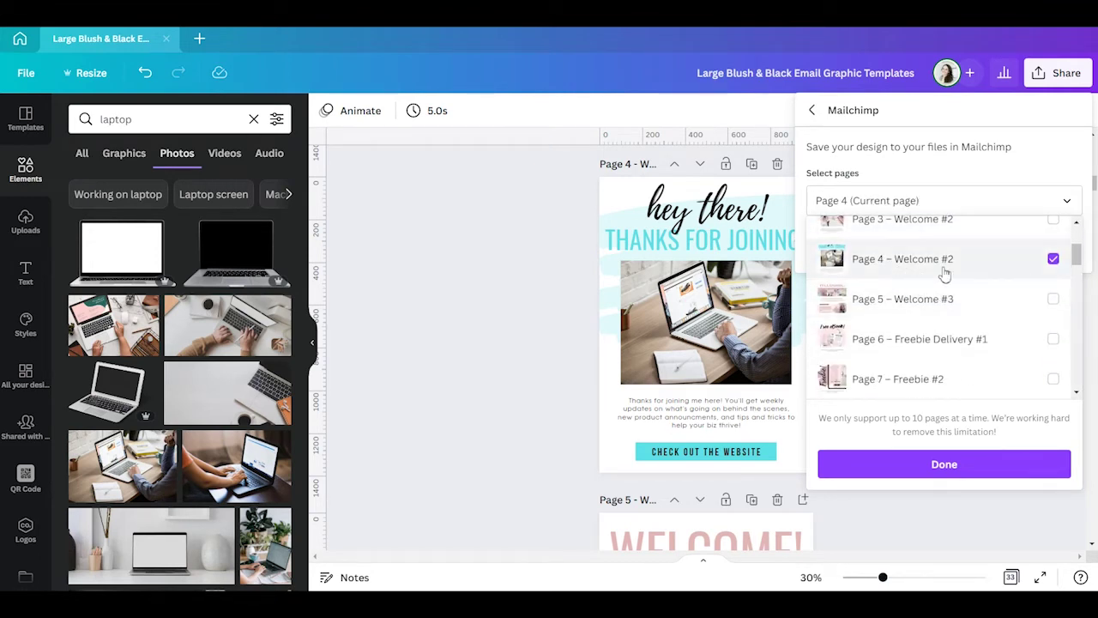
pyautogui.scroll(3, 995, 284)
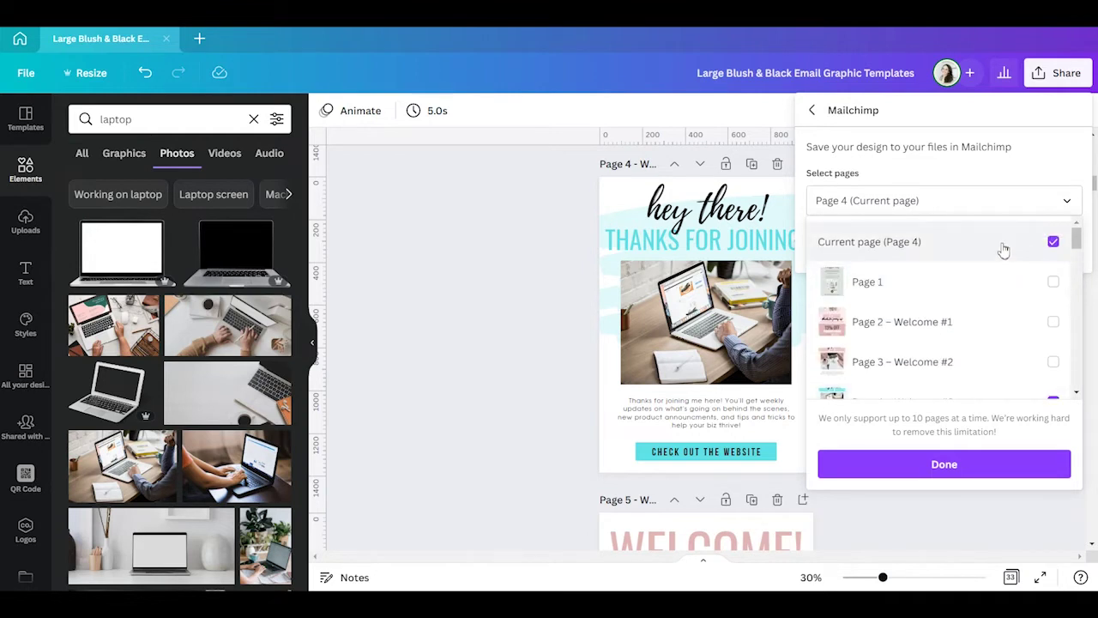
pyautogui.scroll(-2, 993, 363)
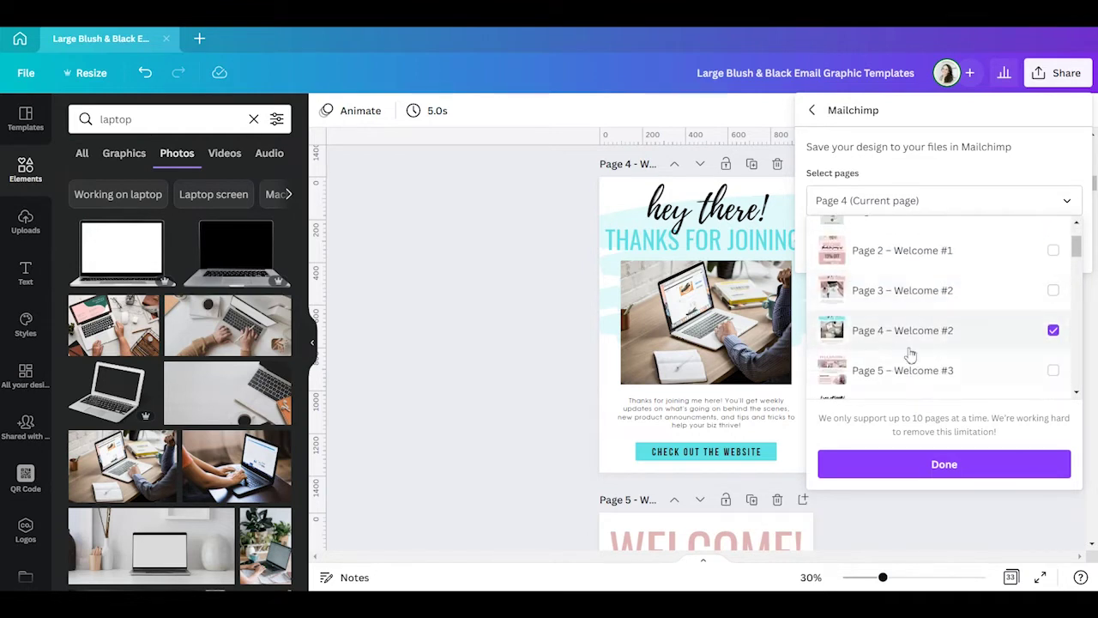
pyautogui.click(975, 472)
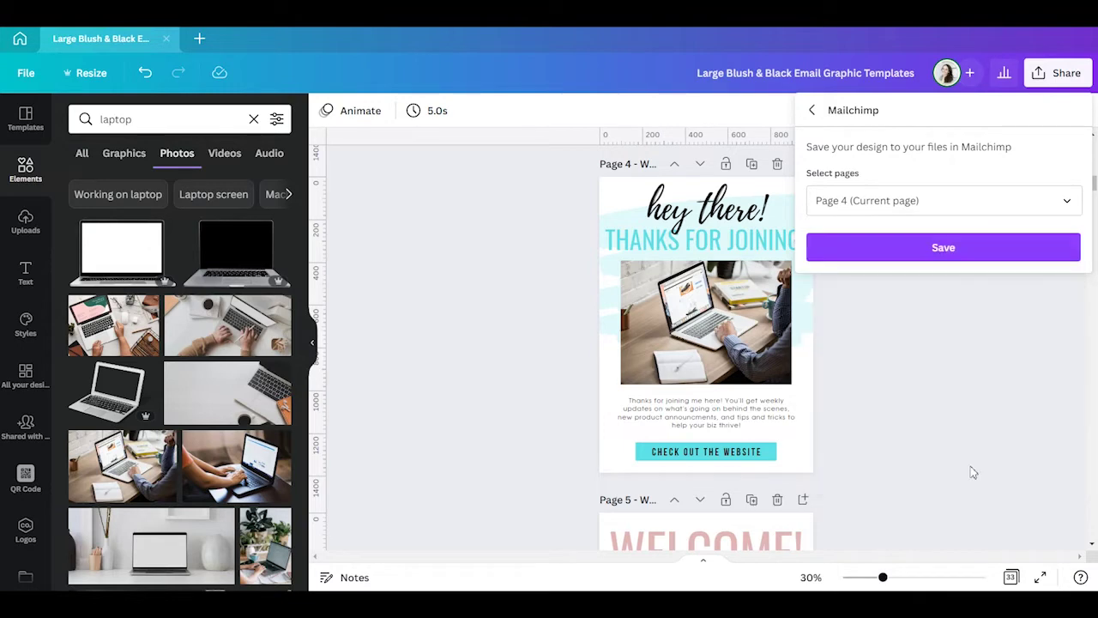
pyautogui.click(942, 248)
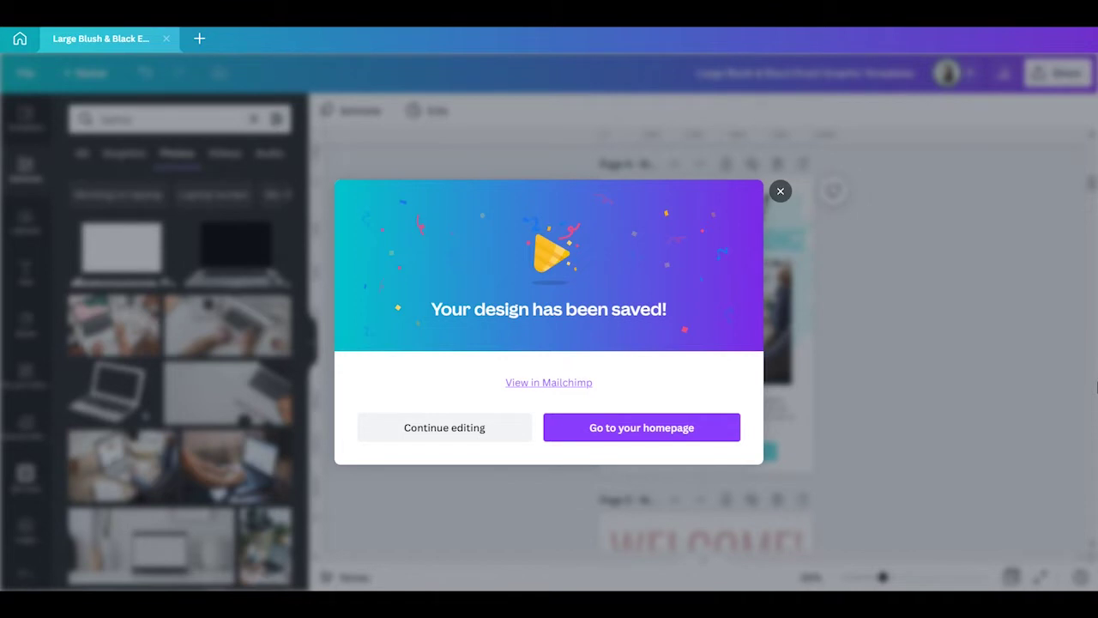
pyautogui.click(780, 192)
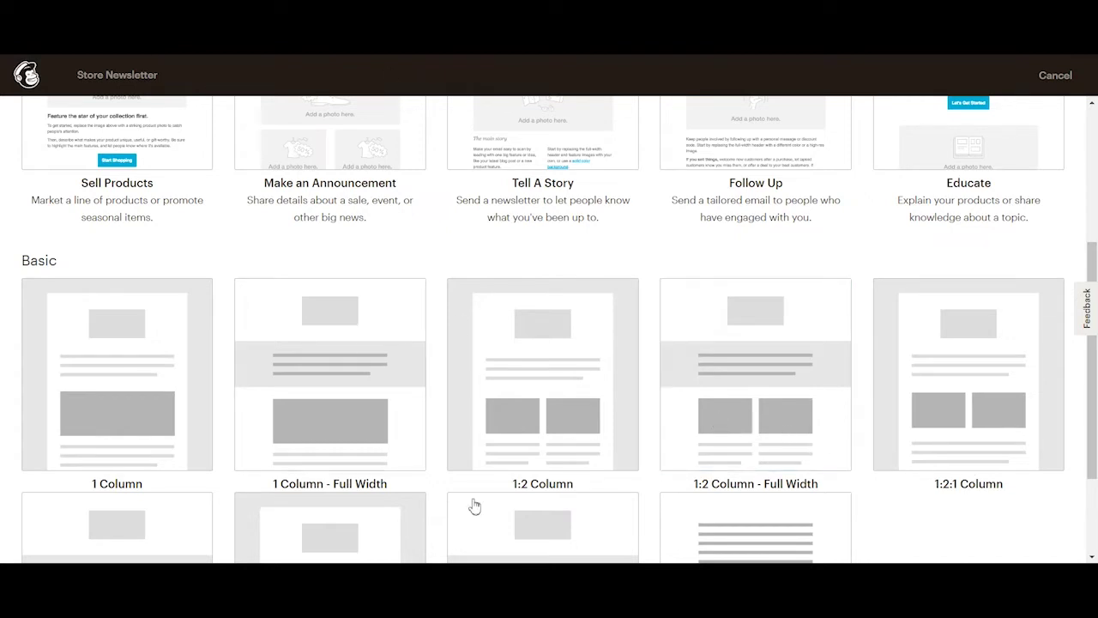
# Switch to Mailchimp and choose the basic 1 Column layout for the Store Newsletter email.
pyautogui.scroll(-2, 558, 433)
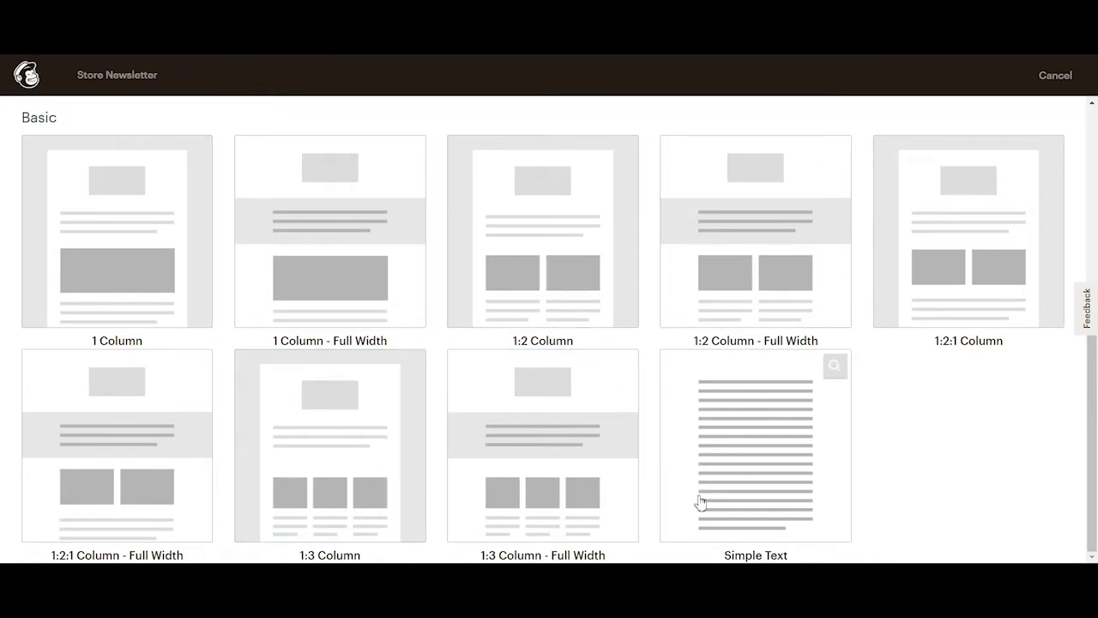
pyautogui.scroll(1, 628, 453)
pyautogui.scroll(4, 613, 441)
pyautogui.scroll(-5, 603, 441)
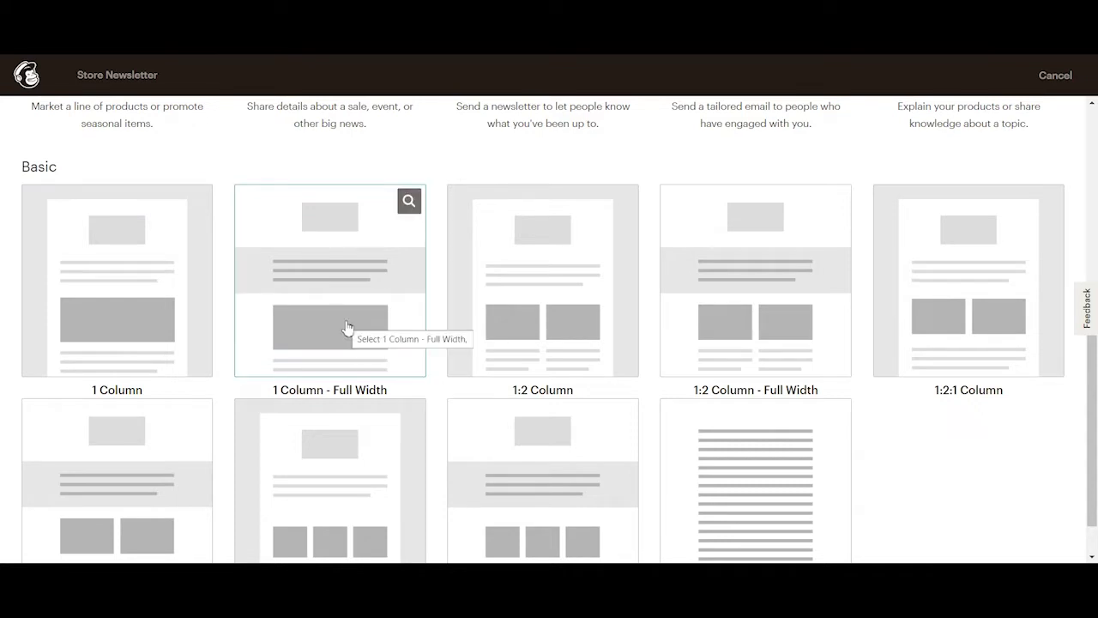
pyautogui.click(112, 311)
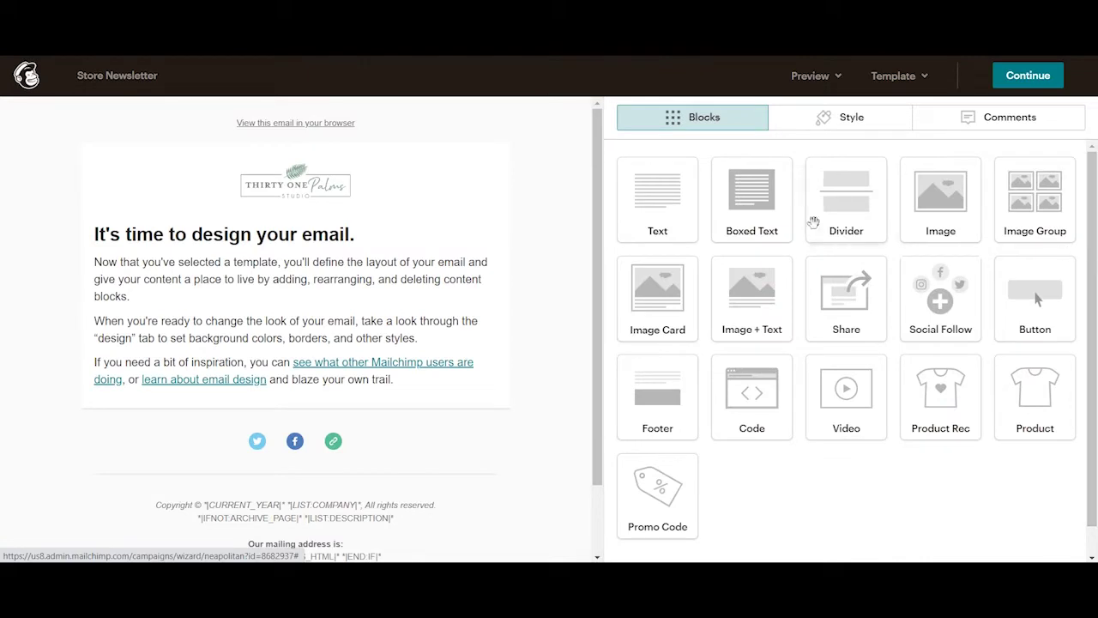
# Add an Image block at the start of the email body, between the logo and the "It's time to design your email." text.
pyautogui.moveTo(345, 190)
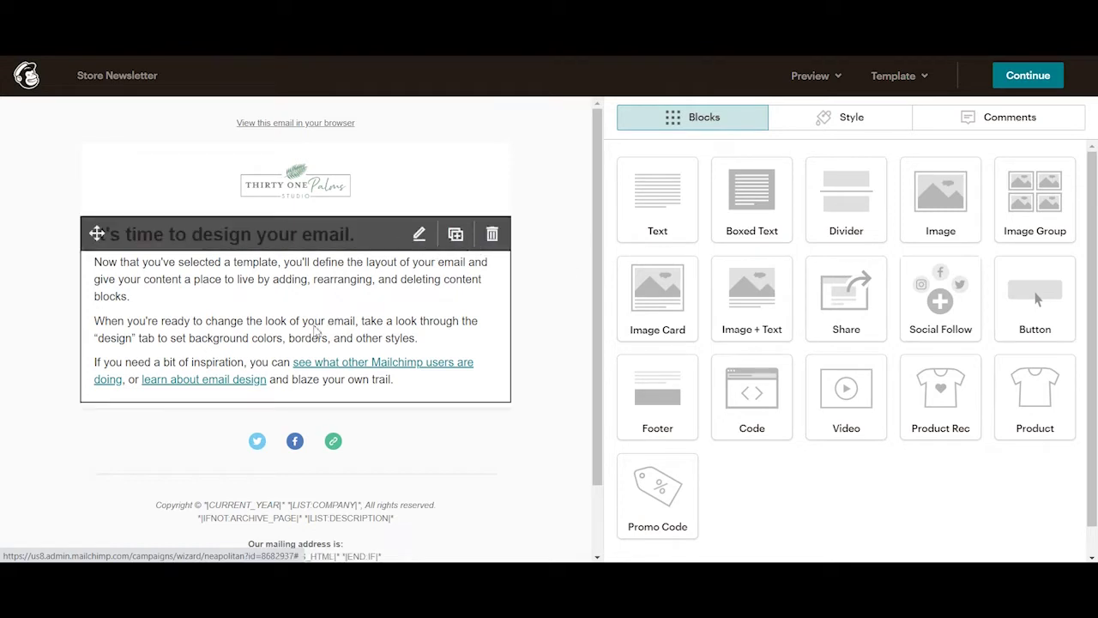
pyautogui.moveTo(307, 465)
pyautogui.scroll(-1, 332, 473)
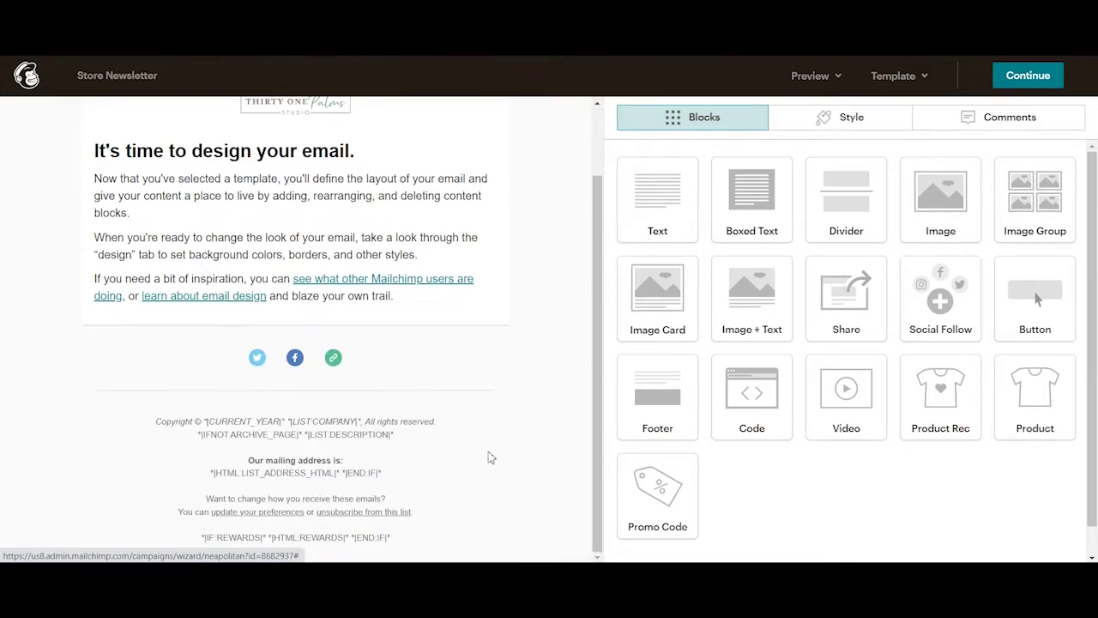
pyautogui.scroll(1, 428, 480)
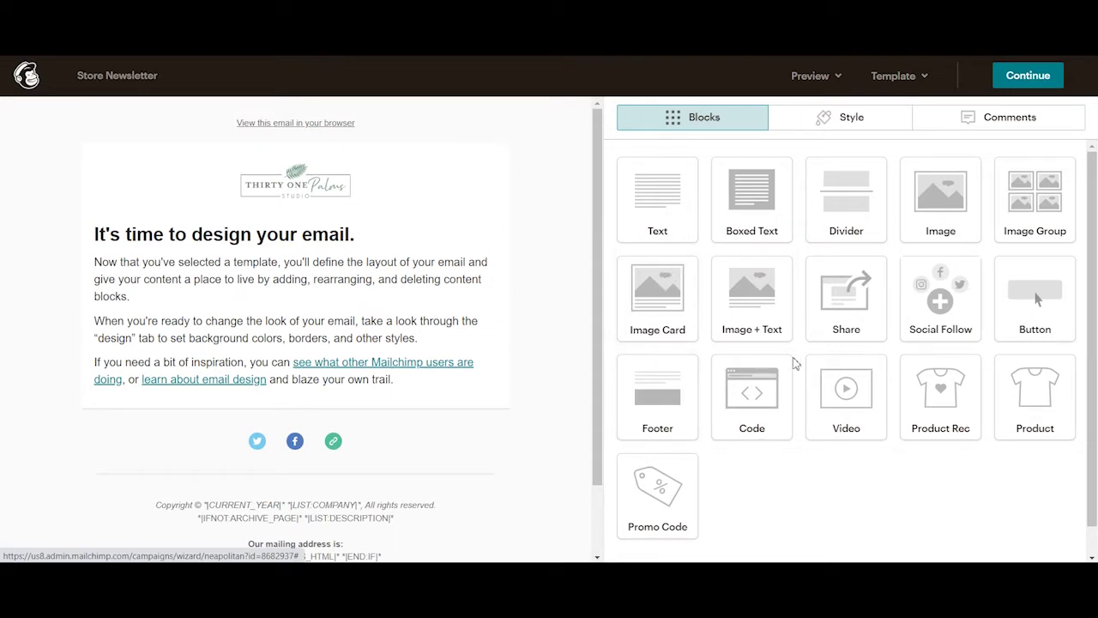
pyautogui.moveTo(941, 196); pyautogui.dragTo(179, 244)
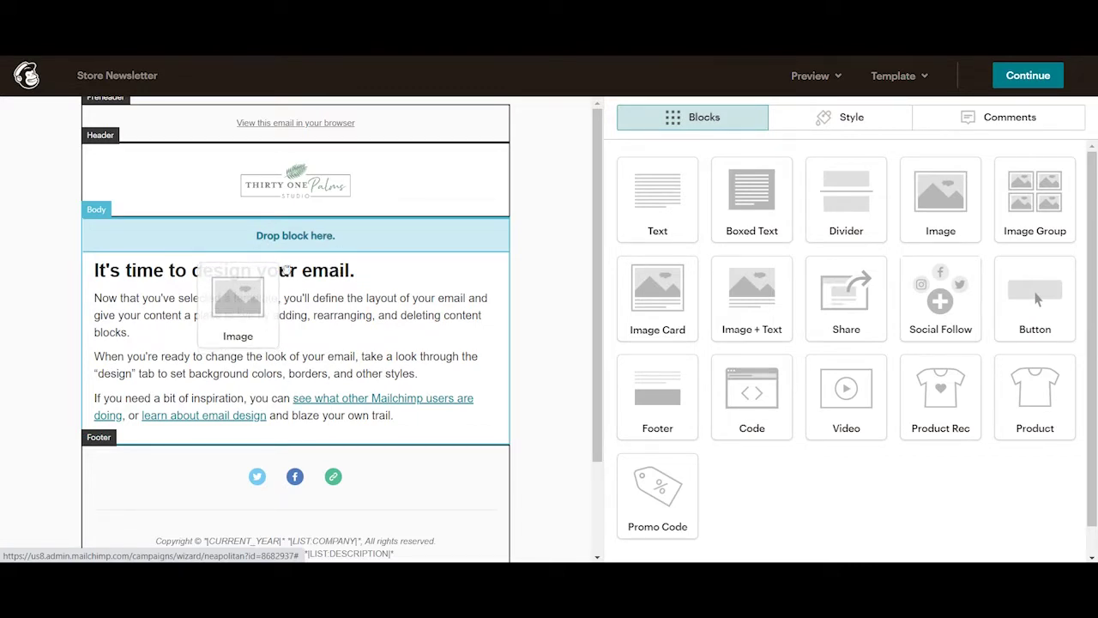
pyautogui.moveTo(274, 248); pyautogui.dragTo(274, 248)
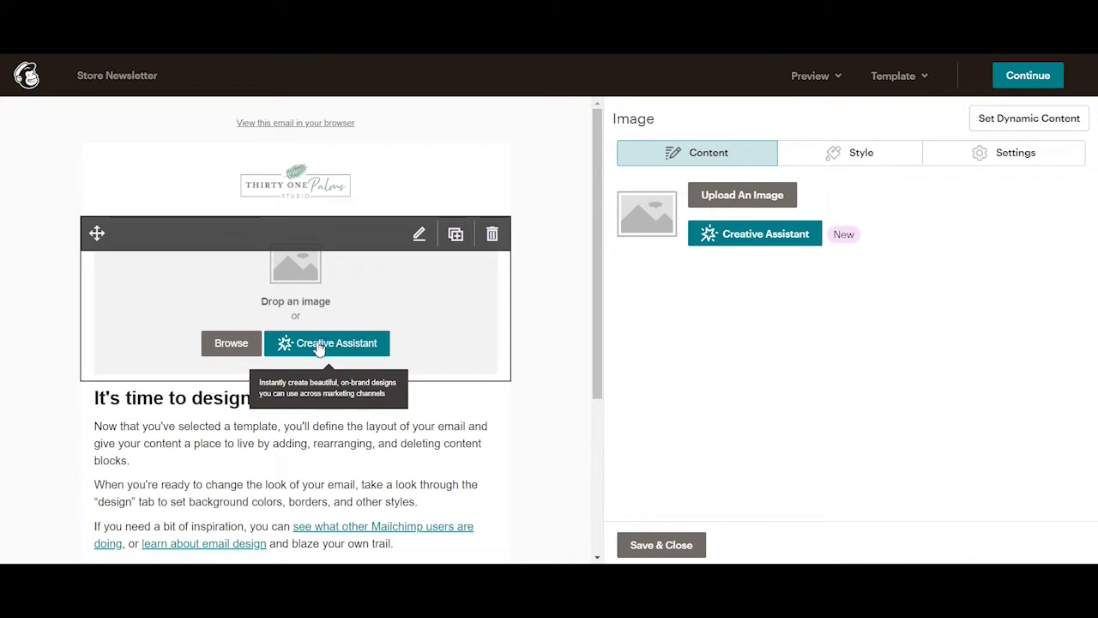
# Fill the image block with the turquoise "hey there! Thanks for joining!" graphic from the Content Studio files.
pyautogui.click(734, 197)
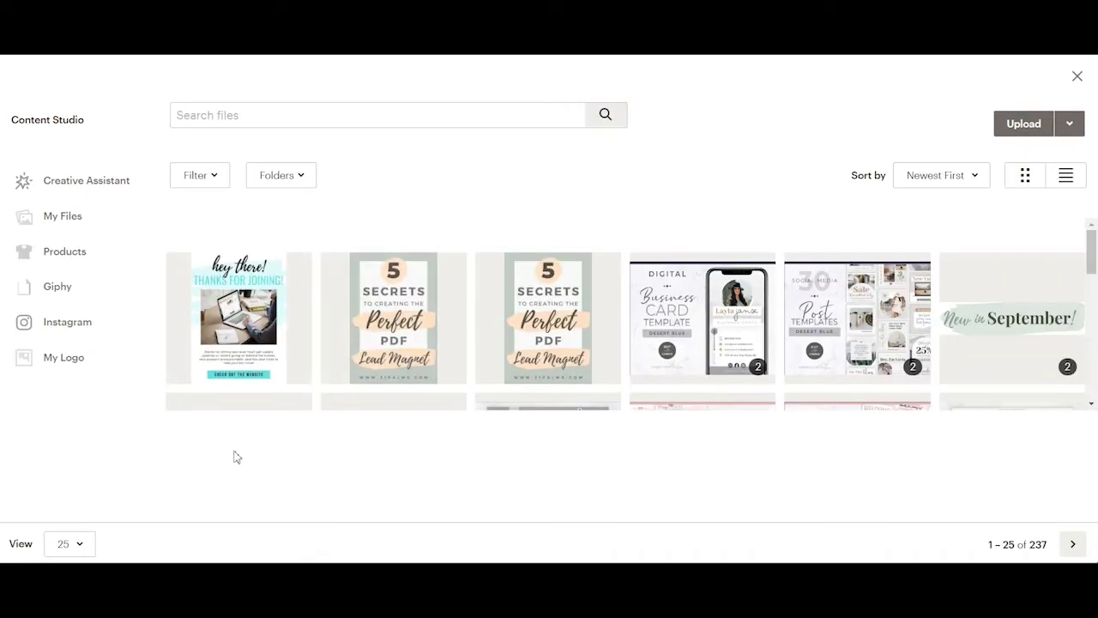
pyautogui.click(243, 320)
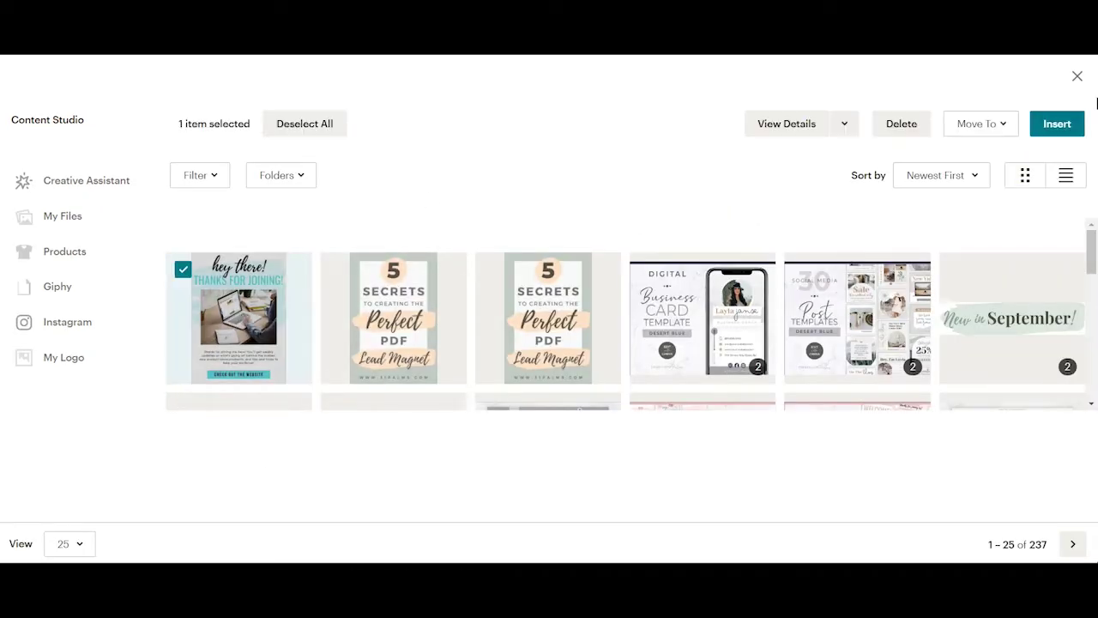
pyautogui.click(1057, 125)
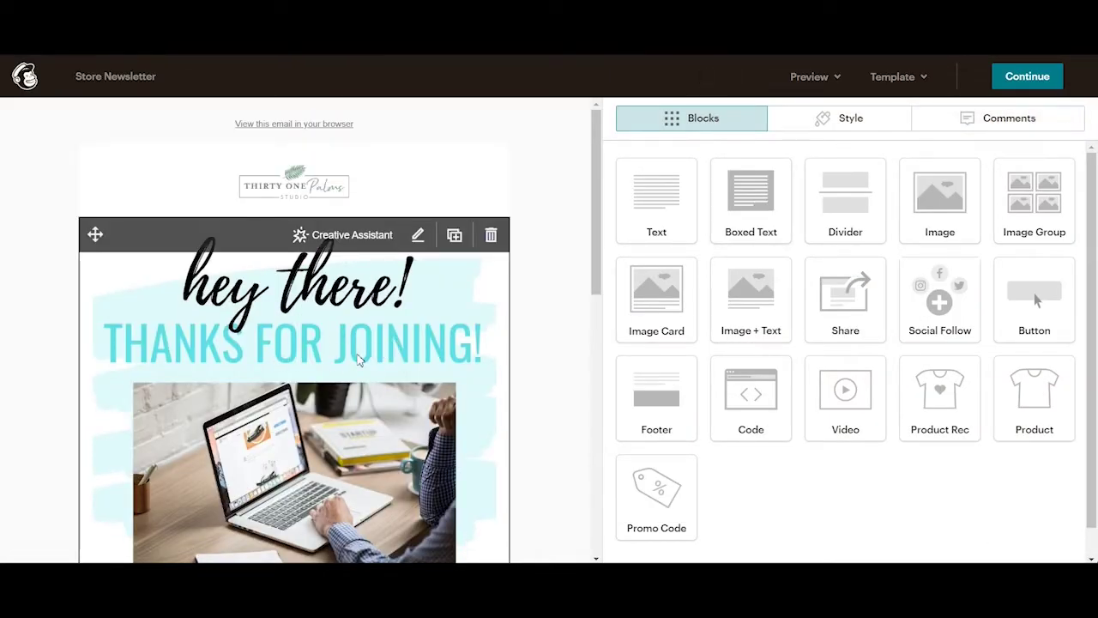
pyautogui.scroll(-6, 359, 361)
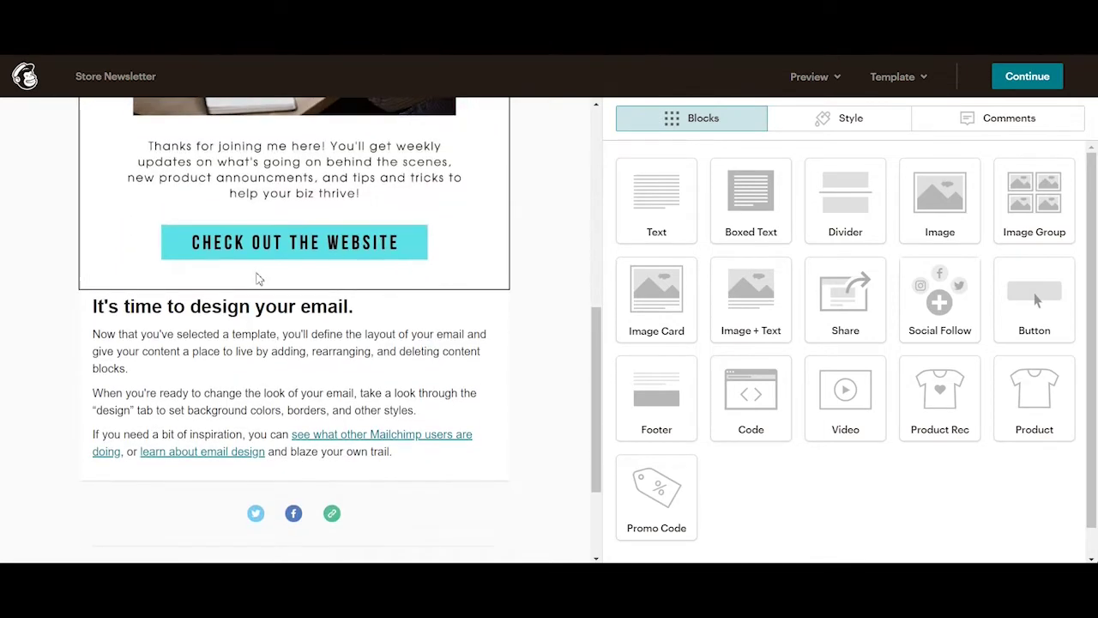
pyautogui.scroll(6, 362, 335)
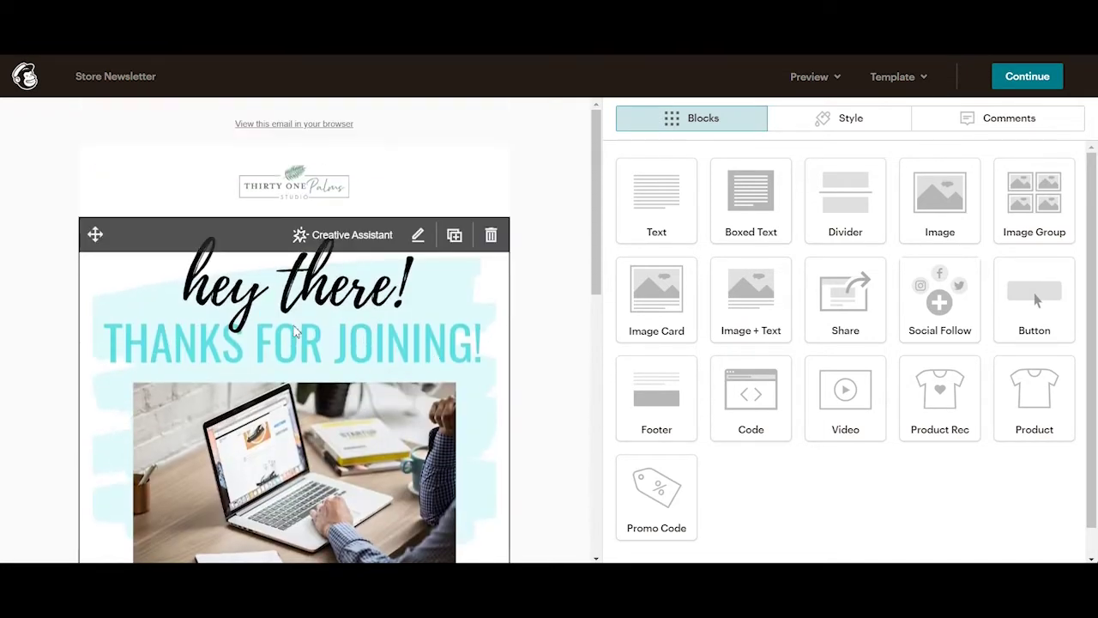
pyautogui.click(294, 331)
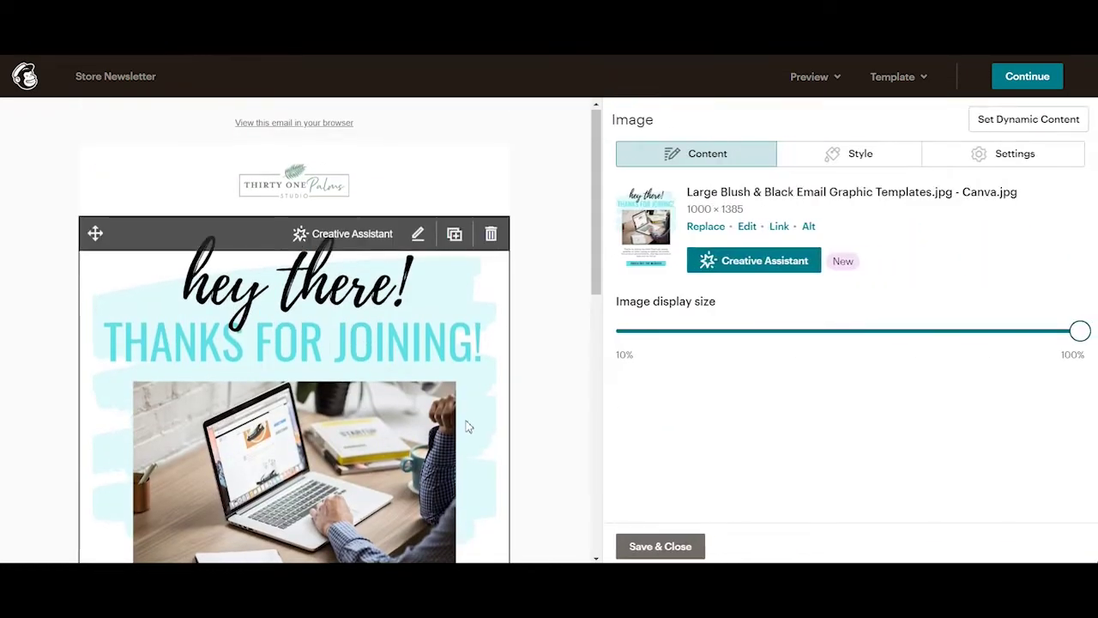
pyautogui.scroll(-3, 468, 427)
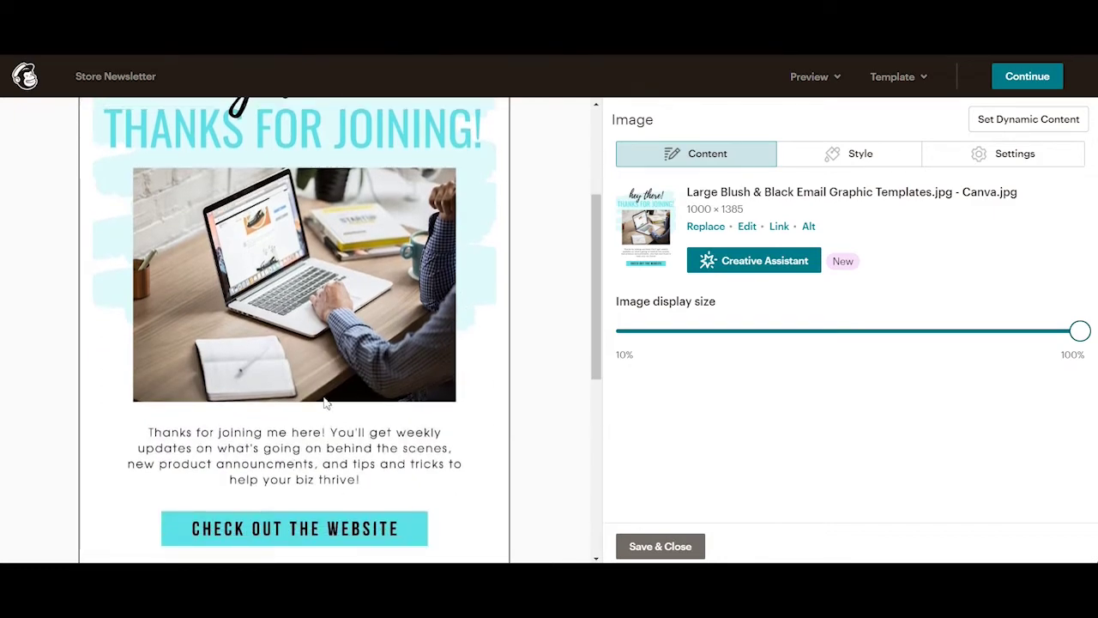
pyautogui.scroll(3, 326, 403)
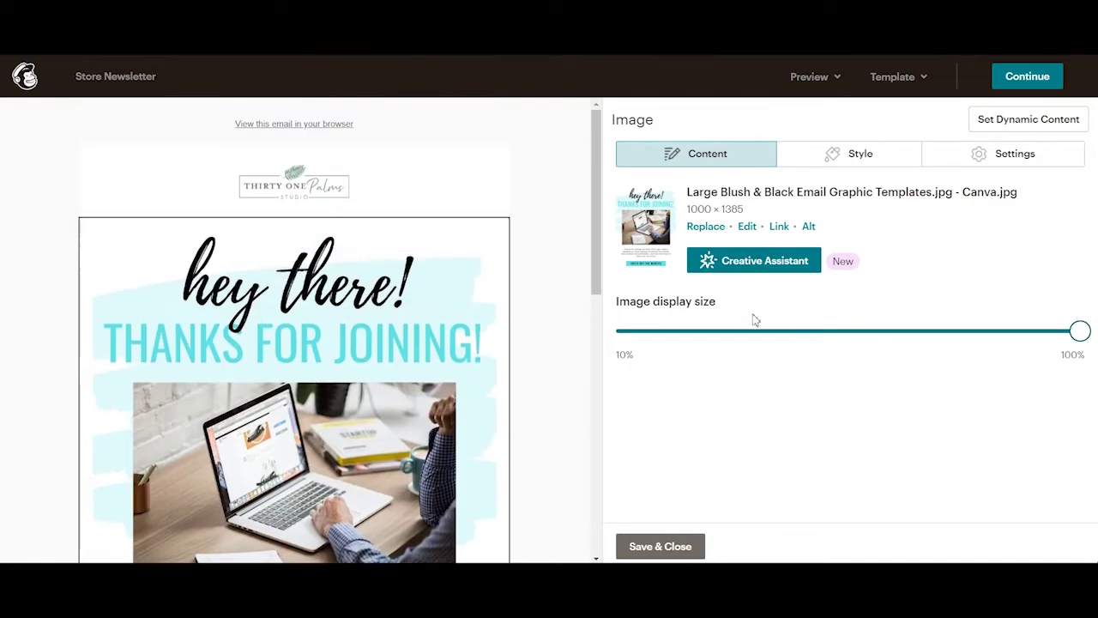
pyautogui.click(779, 226)
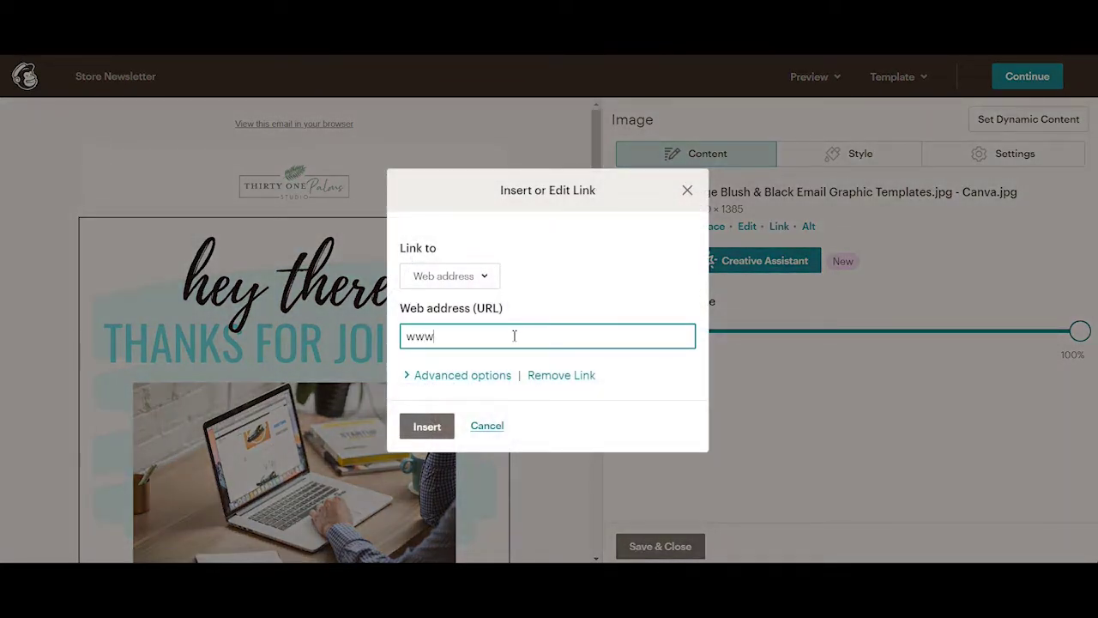
pyautogui.write('www.test.com')
pyautogui.click(449, 279)
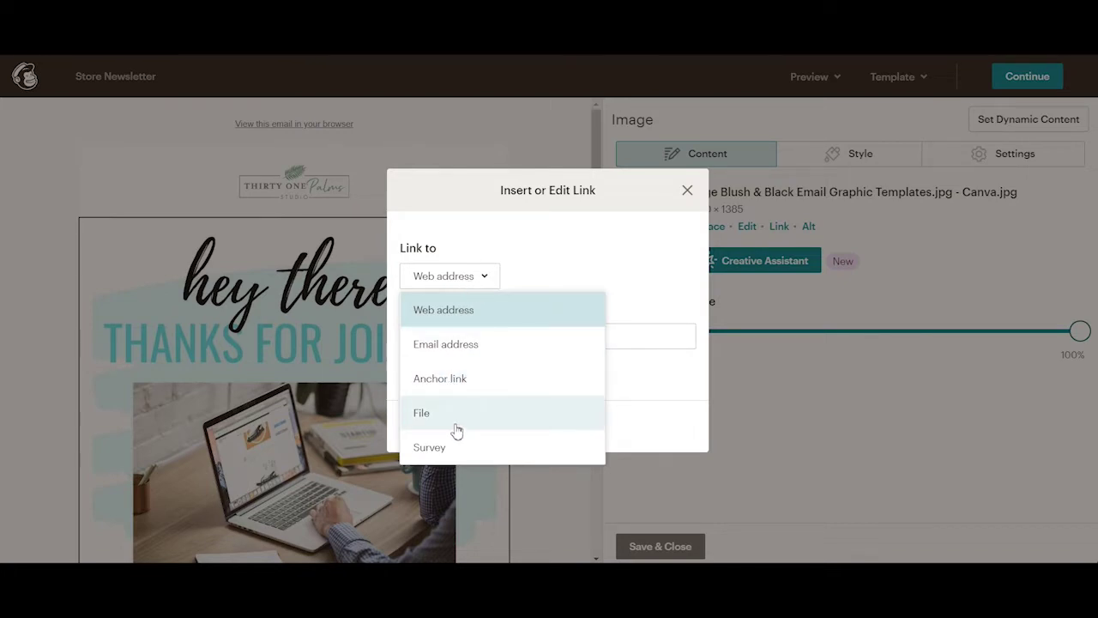
pyautogui.click(570, 254)
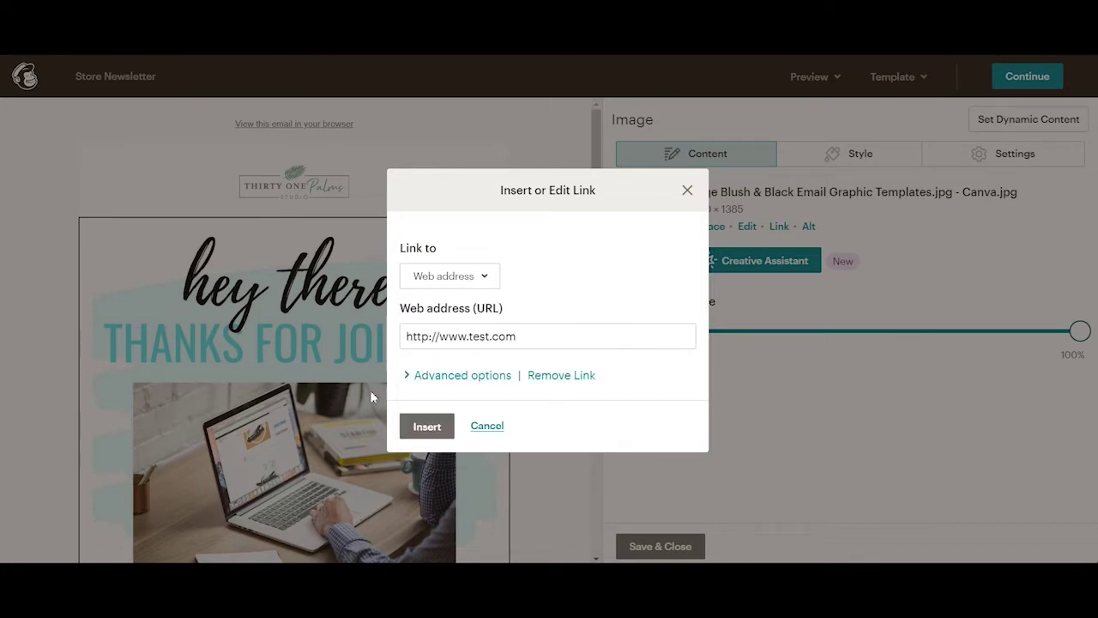
pyautogui.click(427, 426)
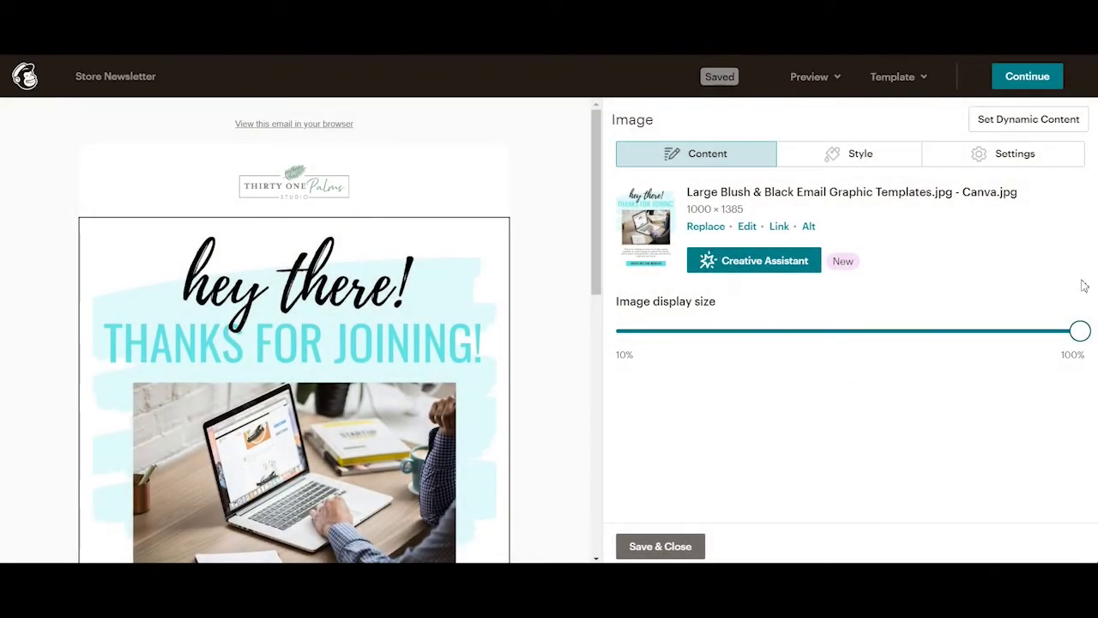
pyautogui.scroll(-3, 410, 369)
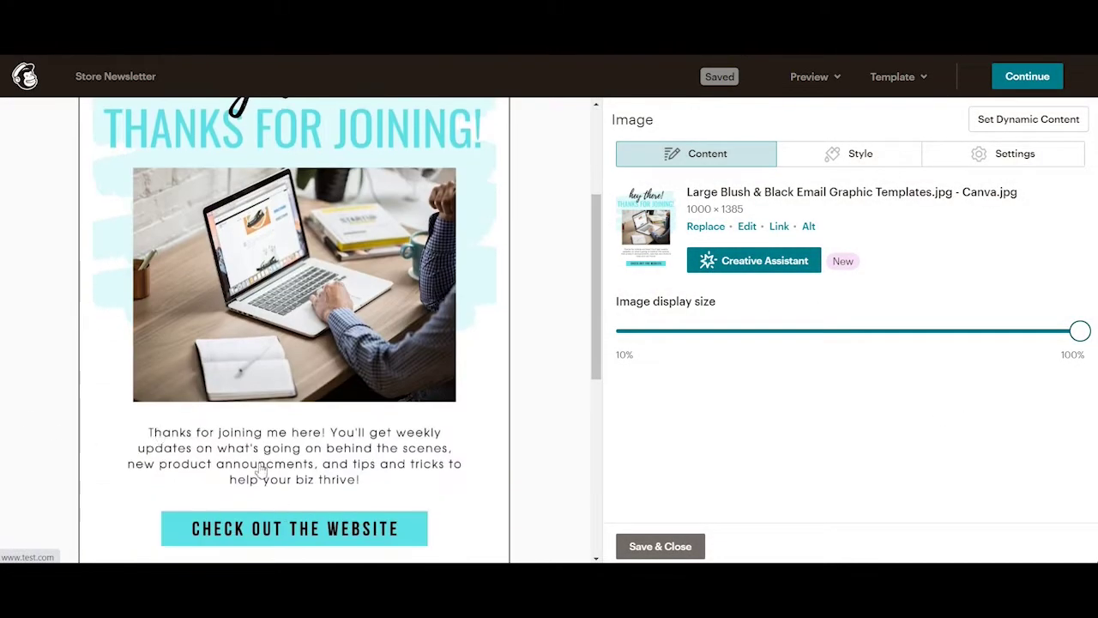
pyautogui.scroll(-3, 312, 506)
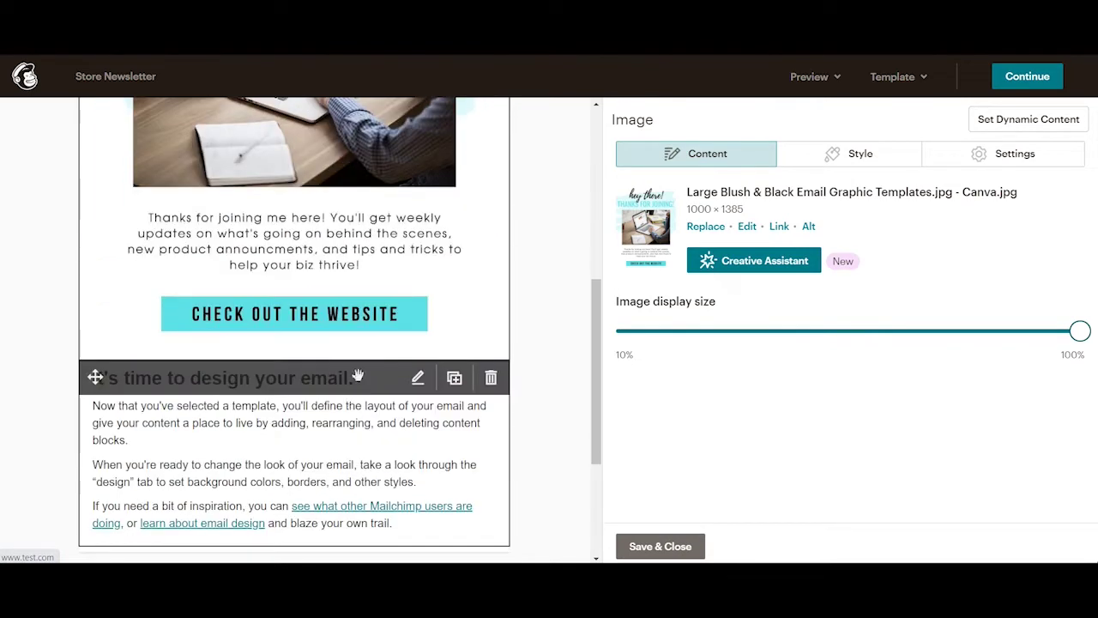
pyautogui.scroll(2, 330, 354)
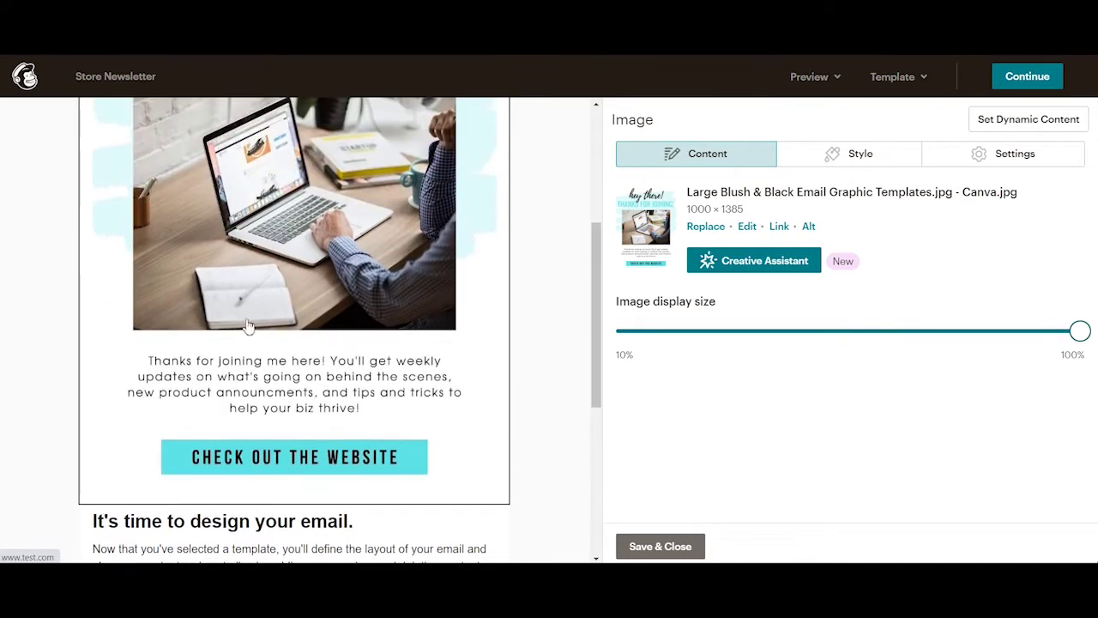
# Open the welcome graphic's alt-text setting and read the help article on adding alt text to images.
pyautogui.click(809, 226)
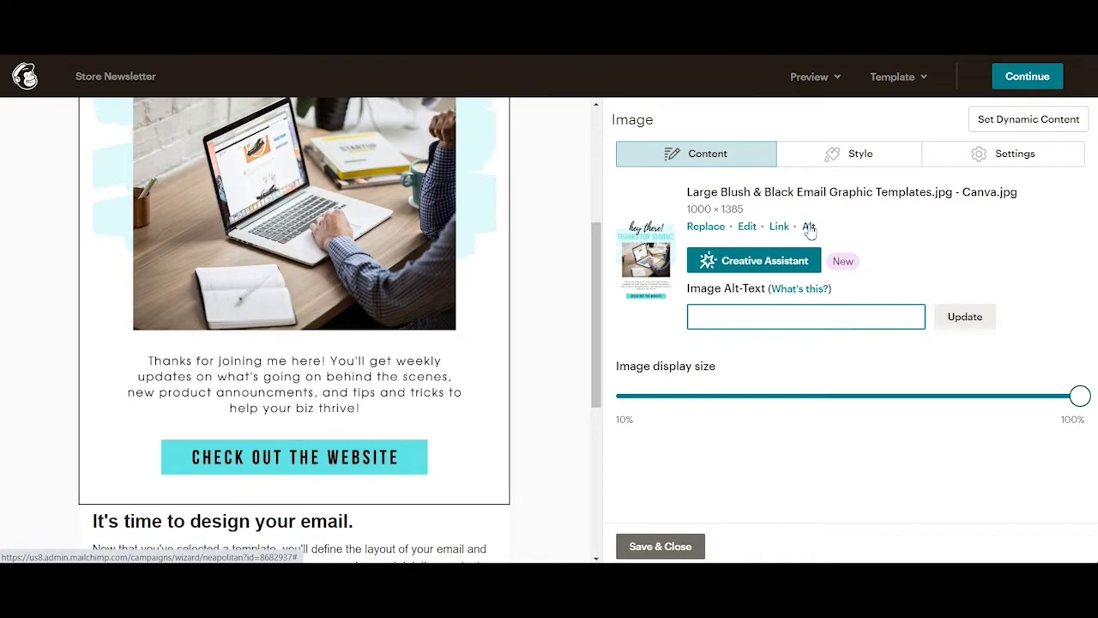
pyautogui.click(810, 289)
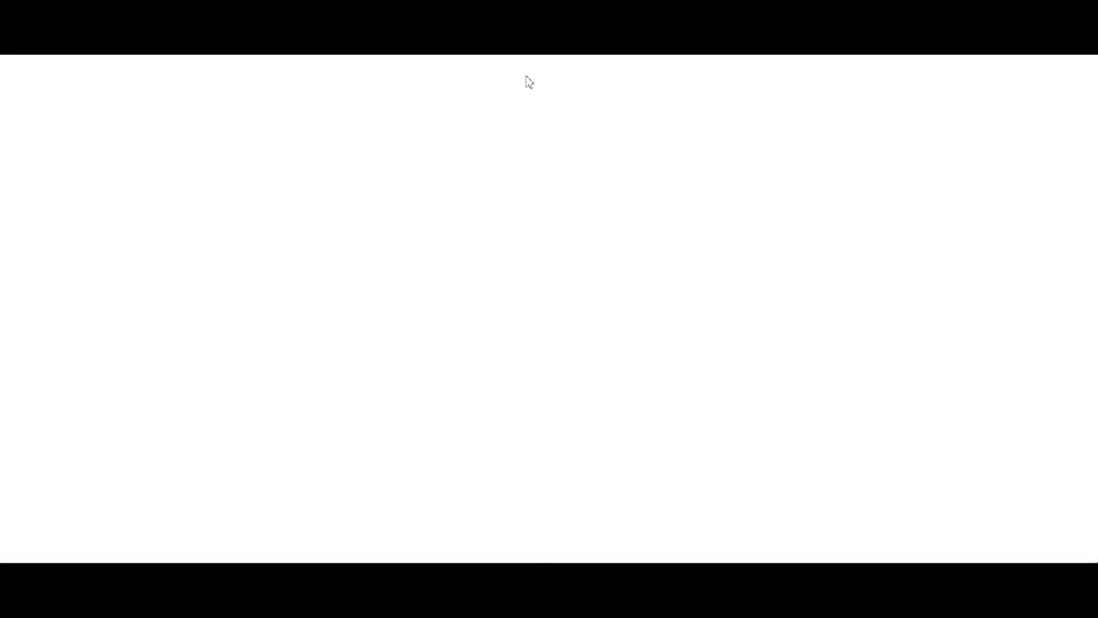
pyautogui.scroll(-2, 752, 355)
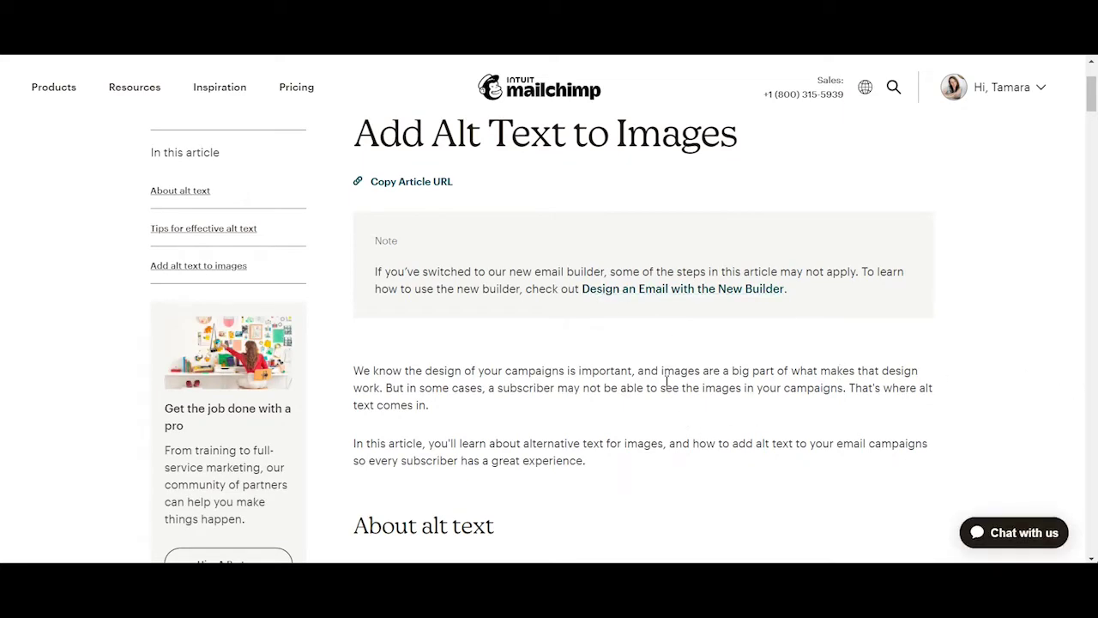
pyautogui.scroll(-2, 567, 389)
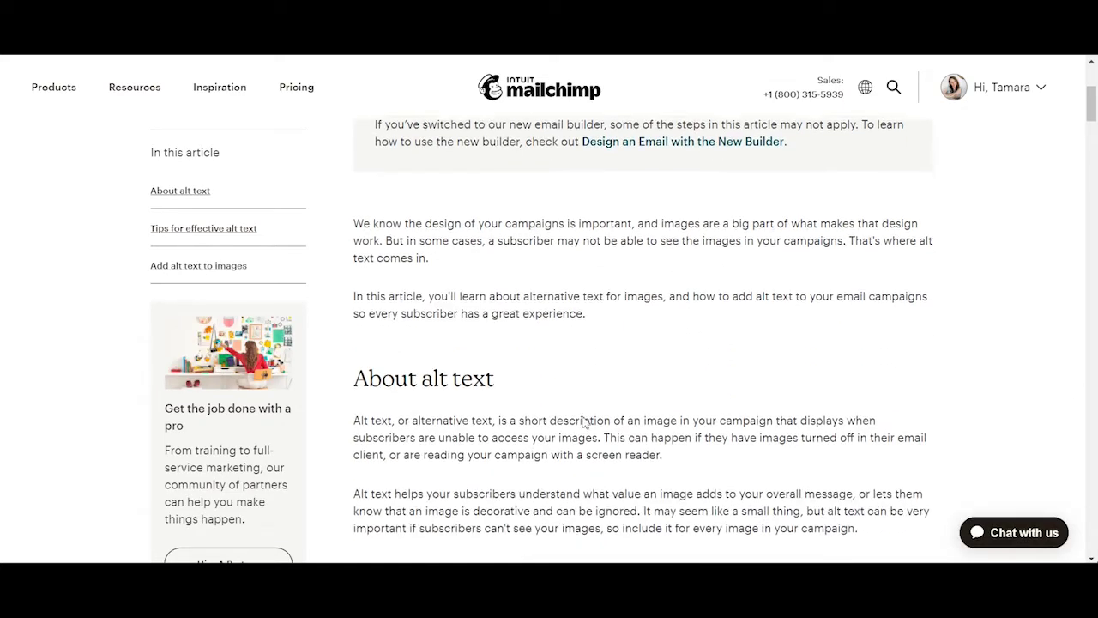
pyautogui.scroll(-4, 575, 403)
pyautogui.scroll(-1, 658, 389)
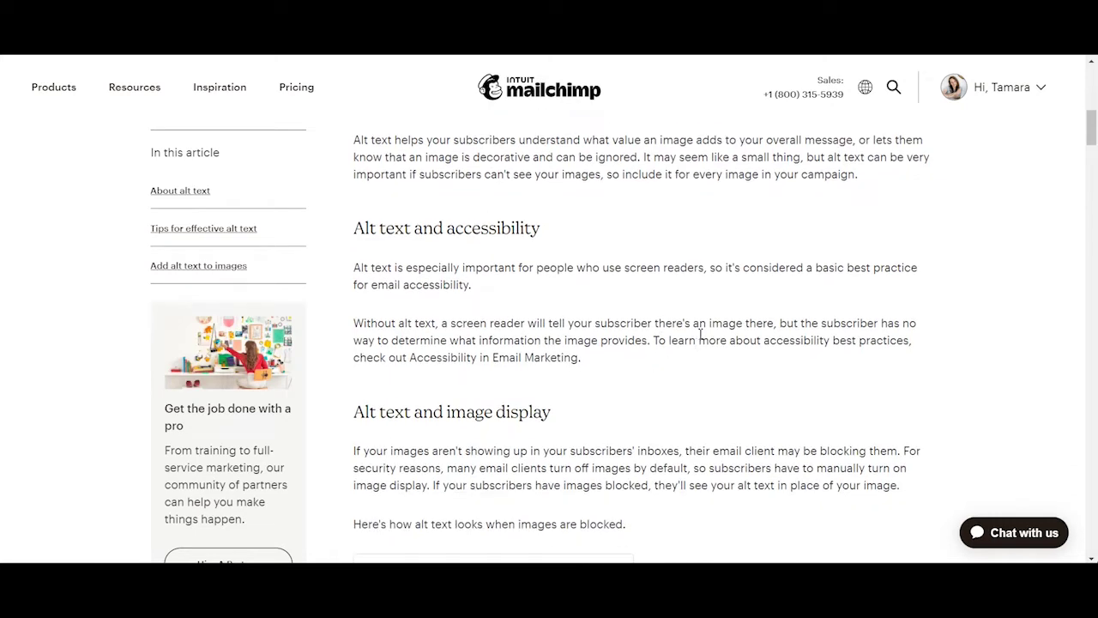
pyautogui.scroll(-5, 599, 438)
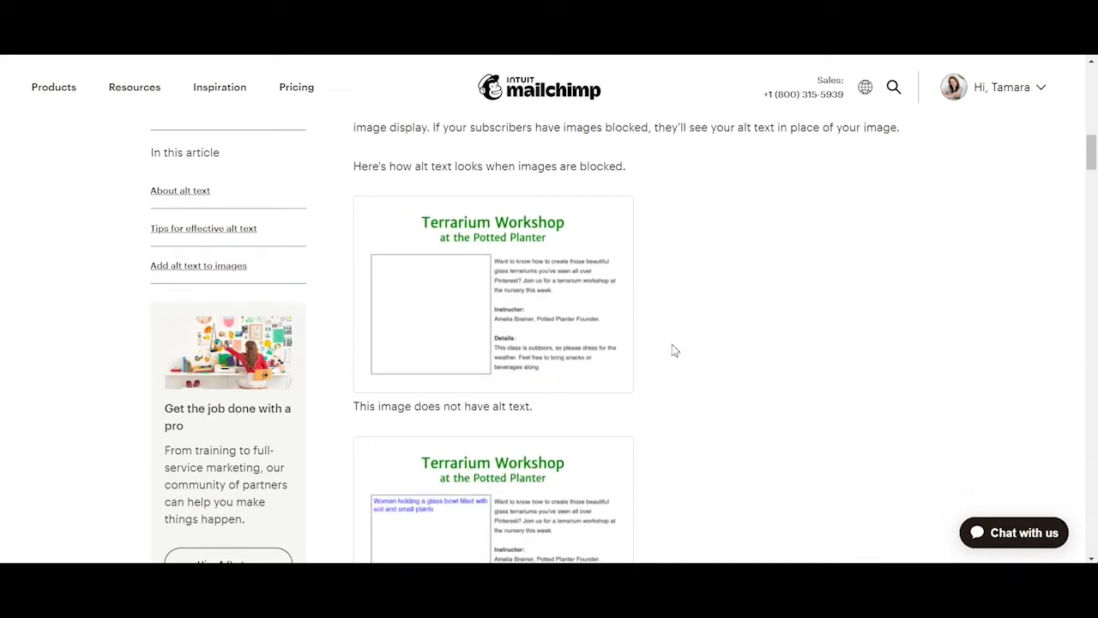
# Read the alt-text help article's examples of blocked images with and without alt text and its tips for effective alt text.
pyautogui.scroll(-2, 674, 351)
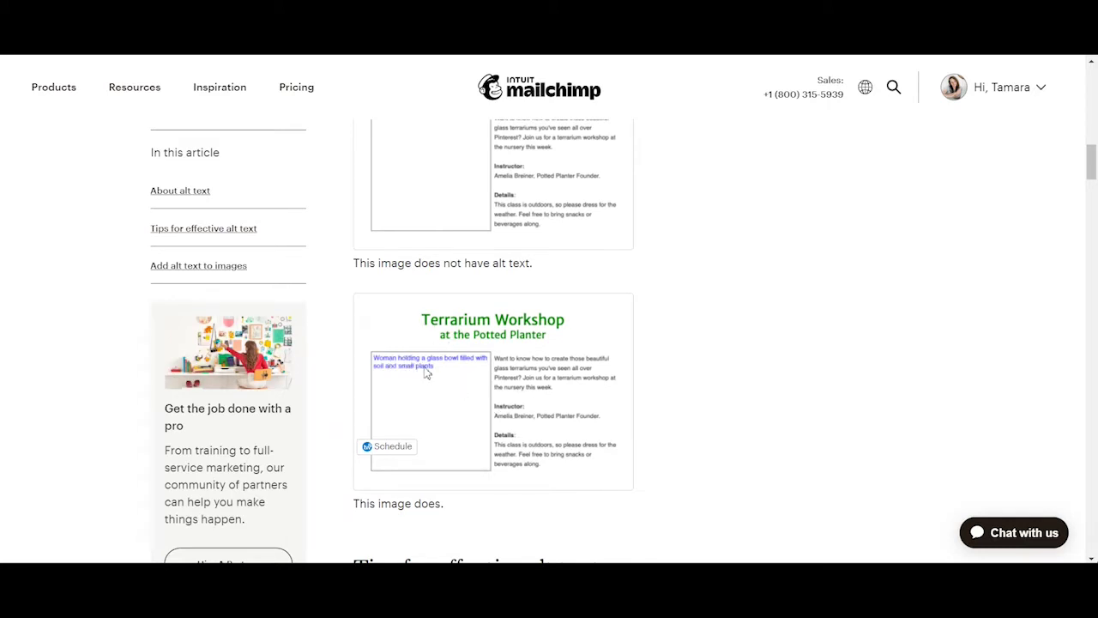
pyautogui.scroll(1, 496, 318)
pyautogui.scroll(-1, 455, 314)
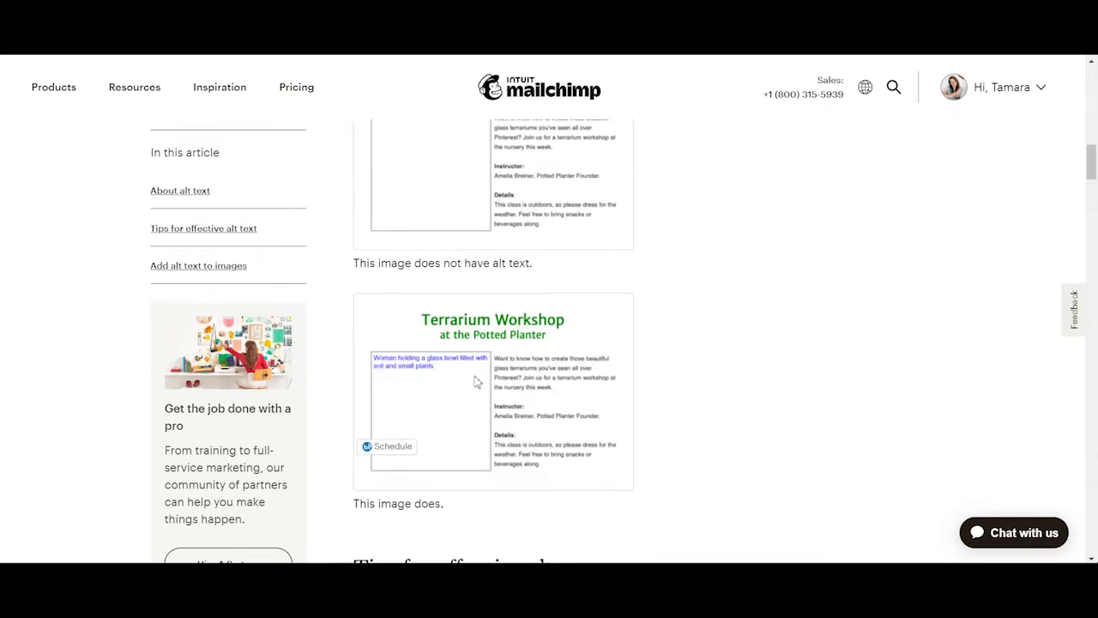
pyautogui.scroll(-3, 632, 422)
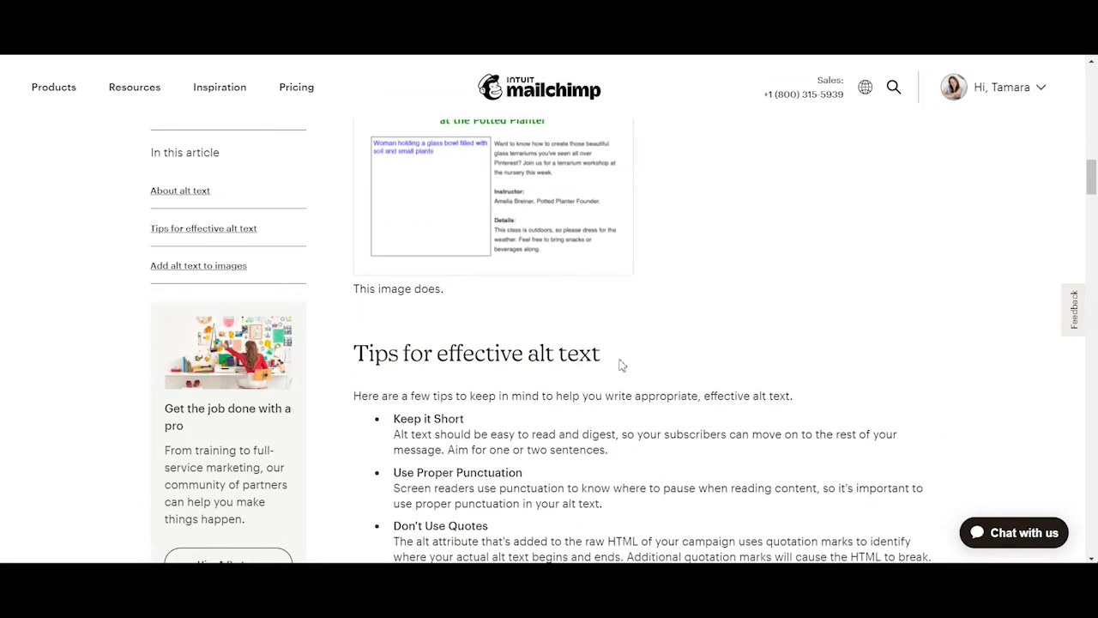
pyautogui.scroll(6, 601, 352)
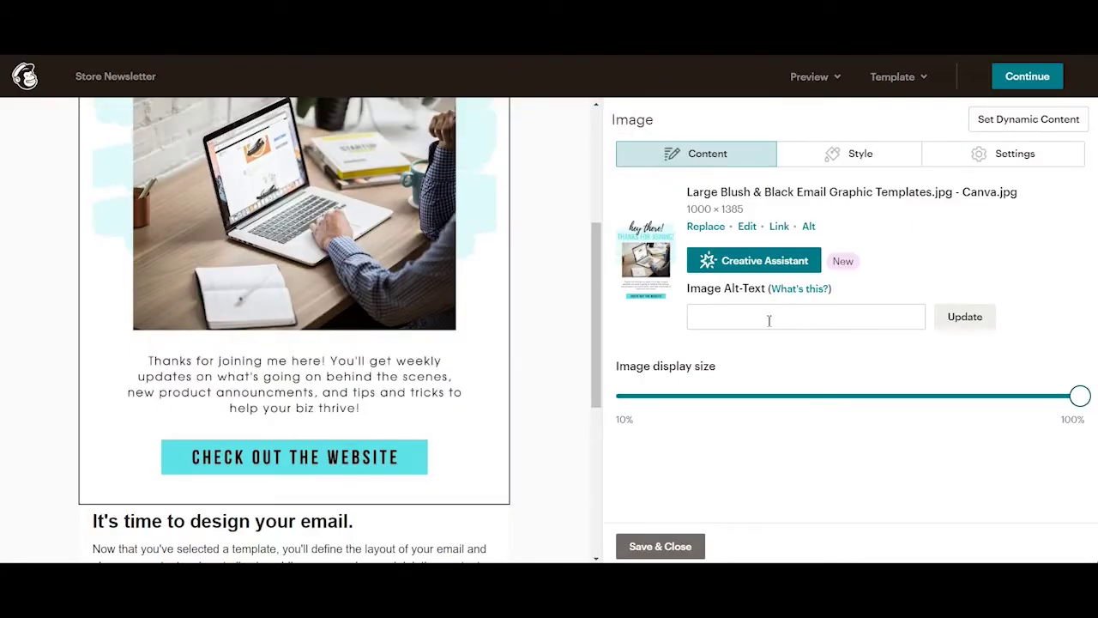
# Set the welcome graphic's alt text to "Hey there thanks for joining check out our website", then save and close the image block.
pyautogui.click(770, 321)
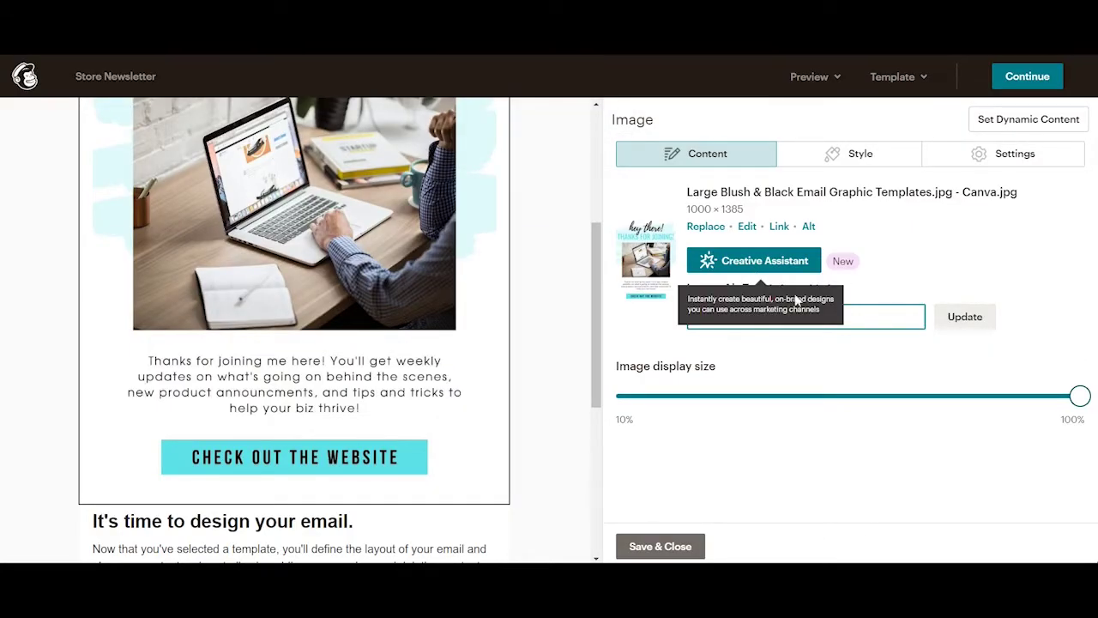
pyautogui.write('Hey t here ')
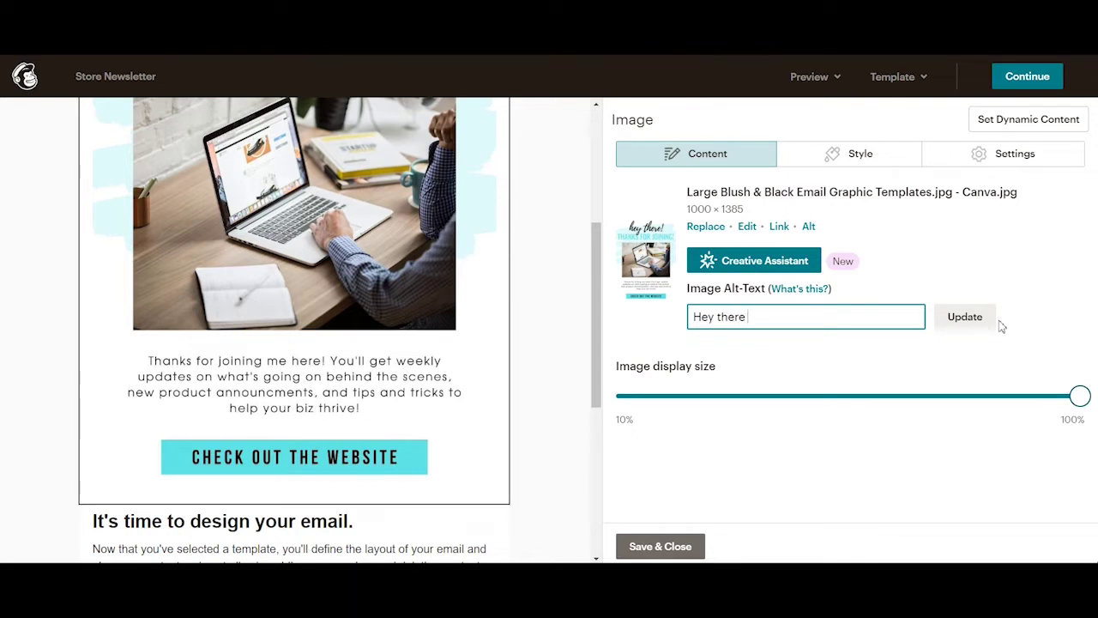
pyautogui.write('thanks for joining check')
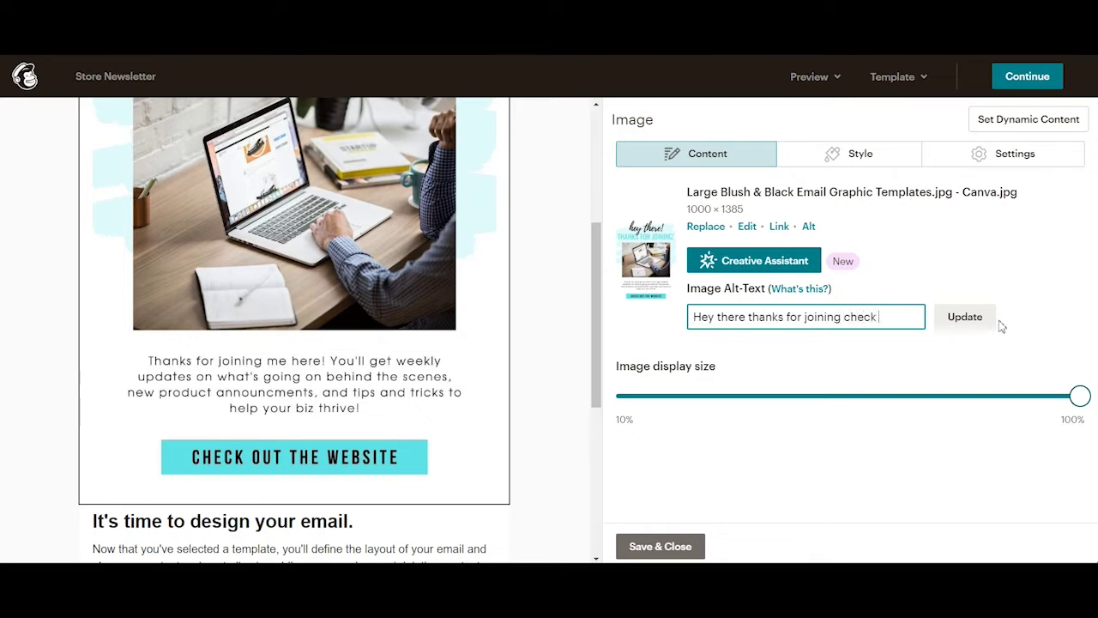
pyautogui.write('r website')
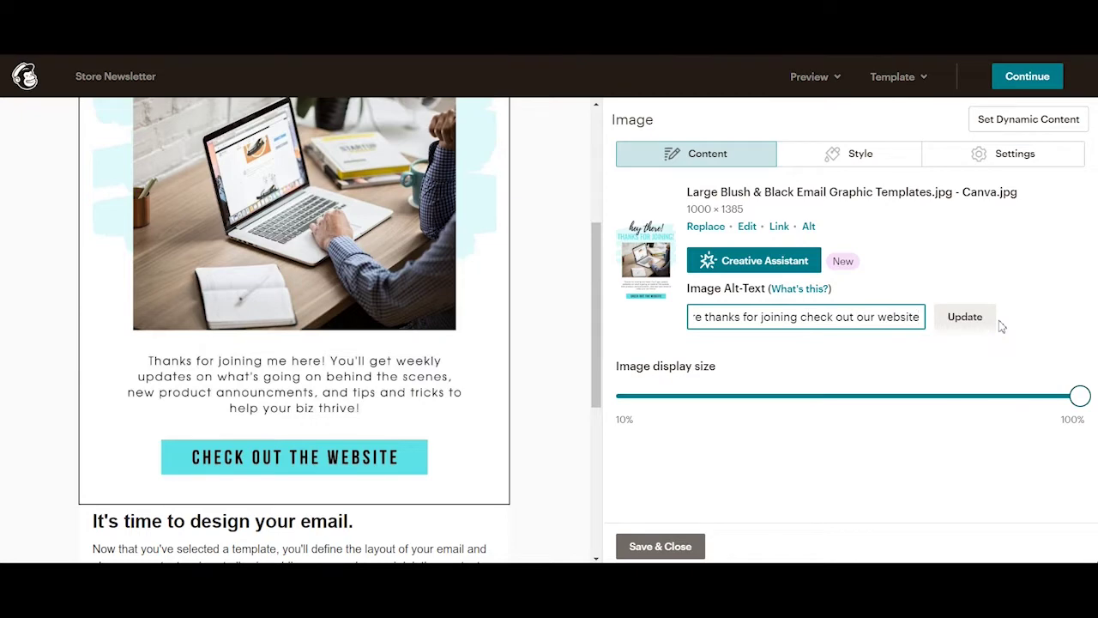
pyautogui.click(970, 319)
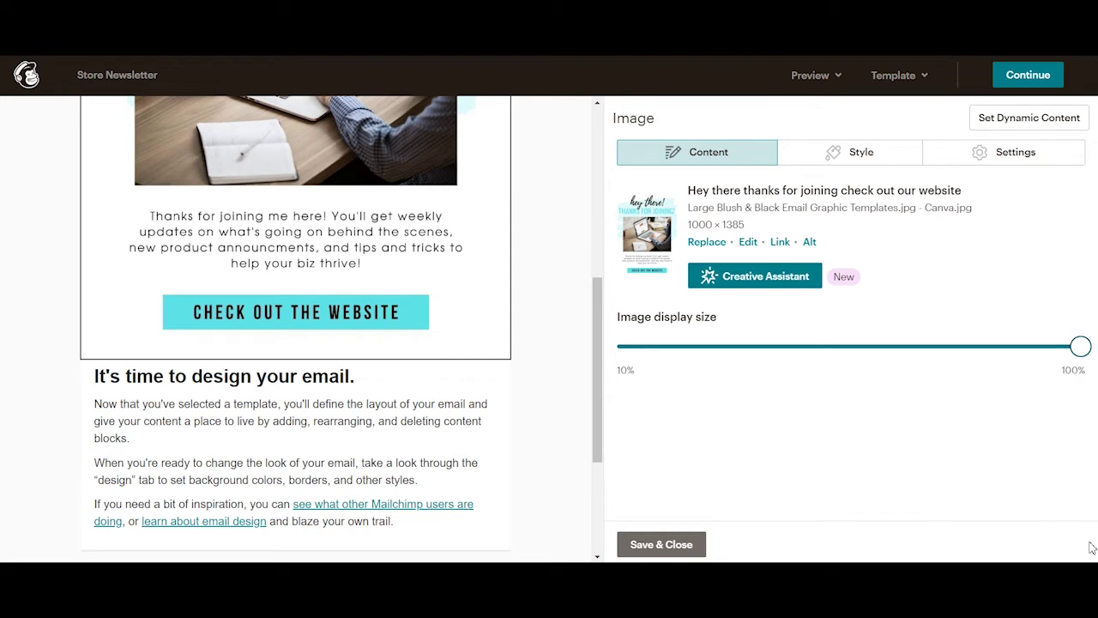
pyautogui.click(662, 544)
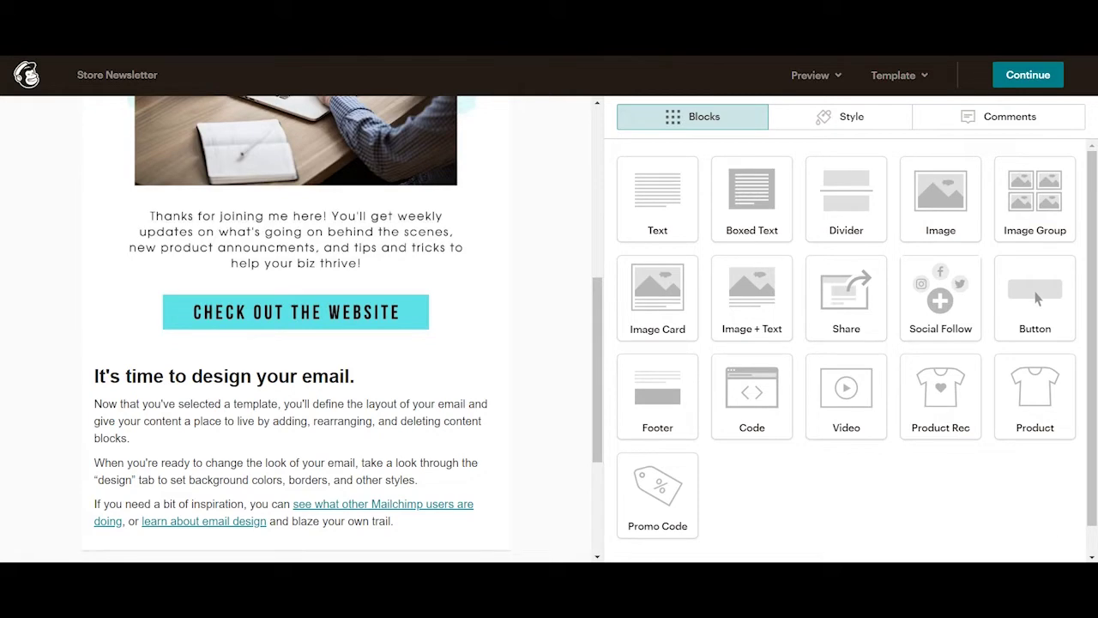
# Add a Divider block between the welcome graphic and the "It's time to design your email." text, keeping its default style.
pyautogui.scroll(10, 359, 409)
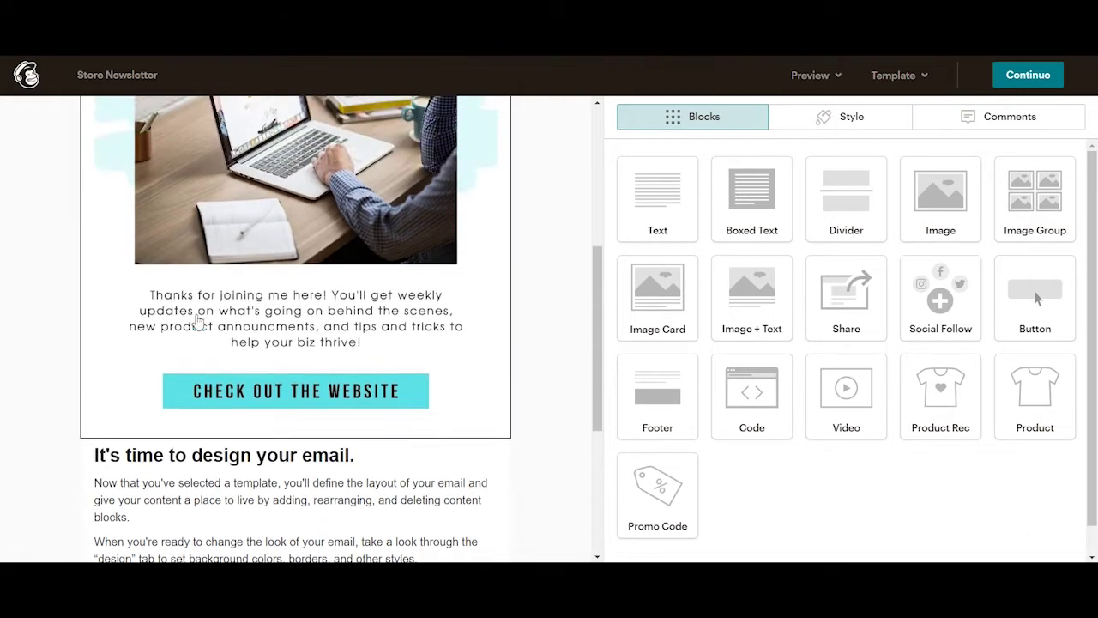
pyautogui.scroll(-5, 343, 331)
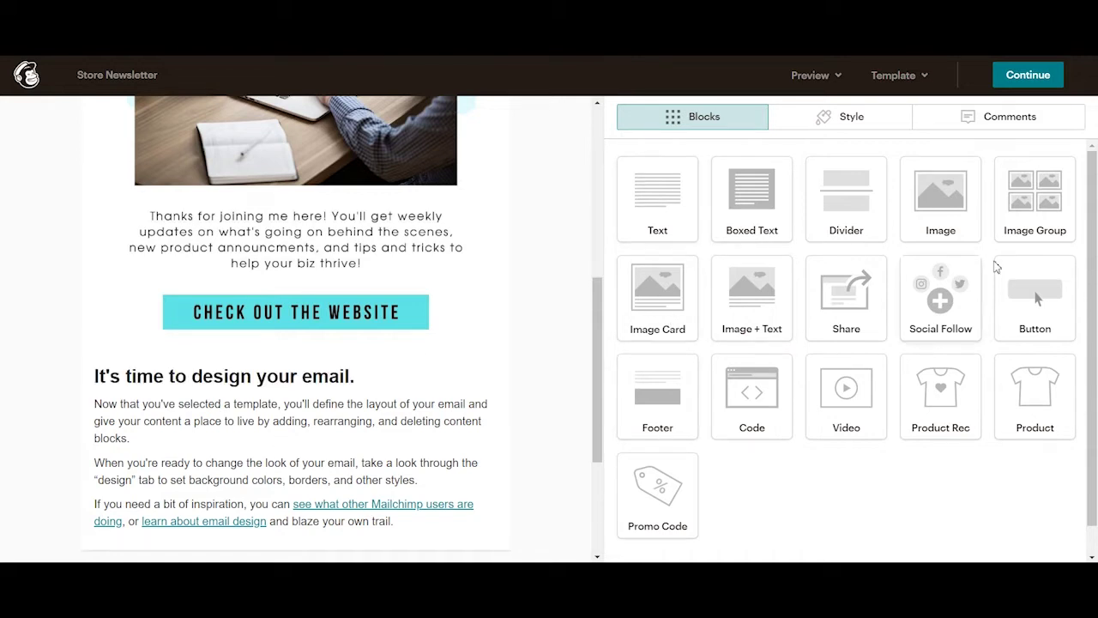
pyautogui.moveTo(859, 212); pyautogui.dragTo(601, 374)
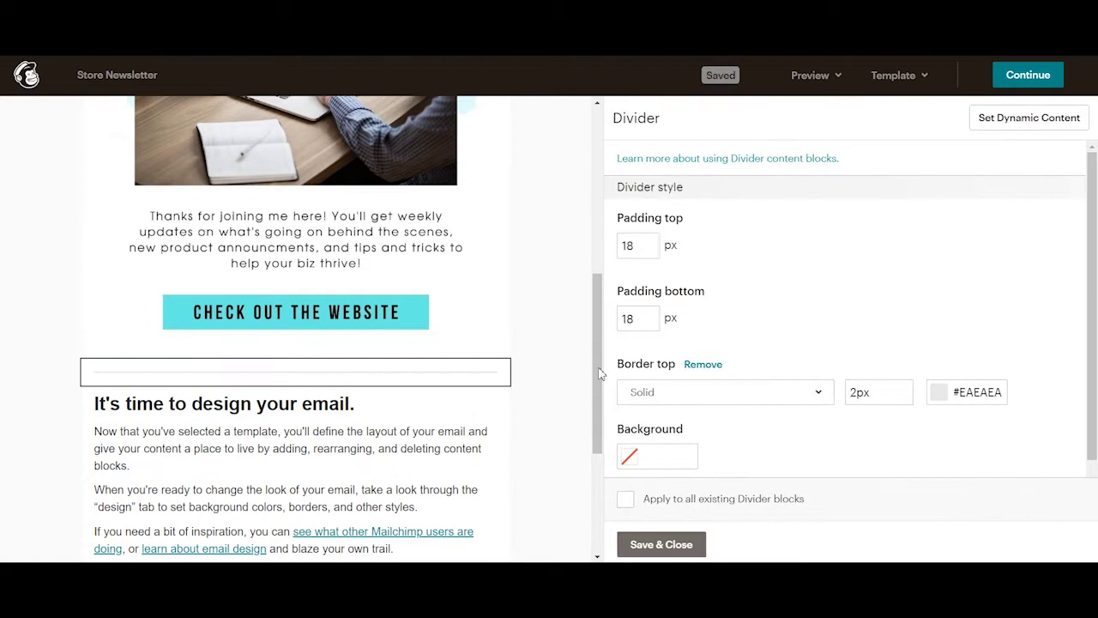
pyautogui.click(690, 542)
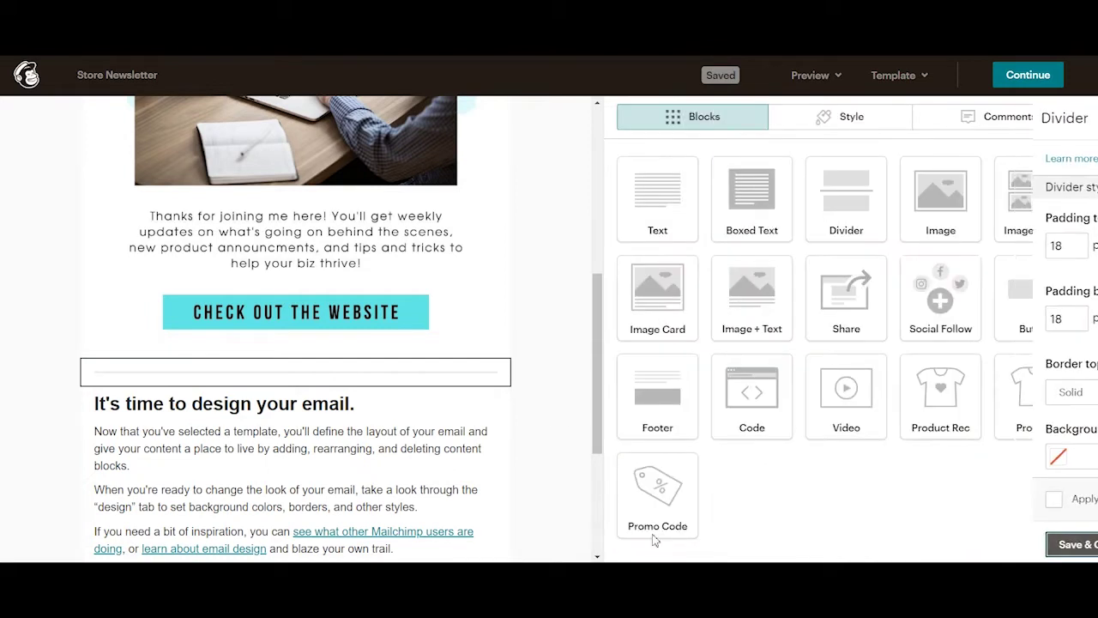
# Open the "It's time to design your email." text block for editing and review the email layout from the logo to the social icons.
pyautogui.click(322, 453)
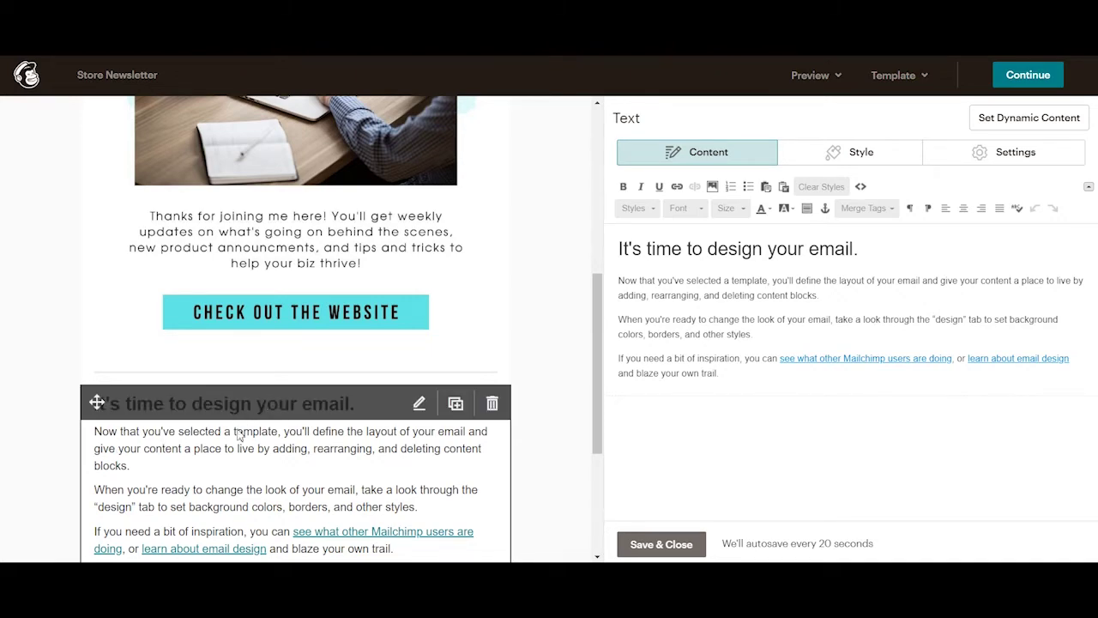
pyautogui.scroll(-3, 238, 435)
pyautogui.scroll(3, 232, 343)
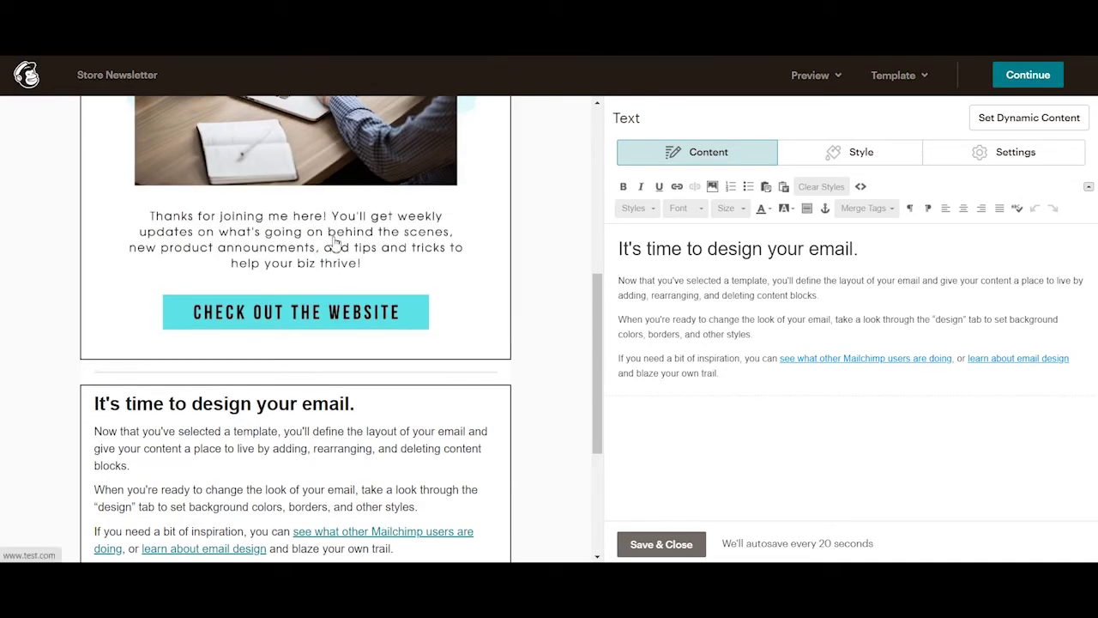
pyautogui.scroll(5, 516, 282)
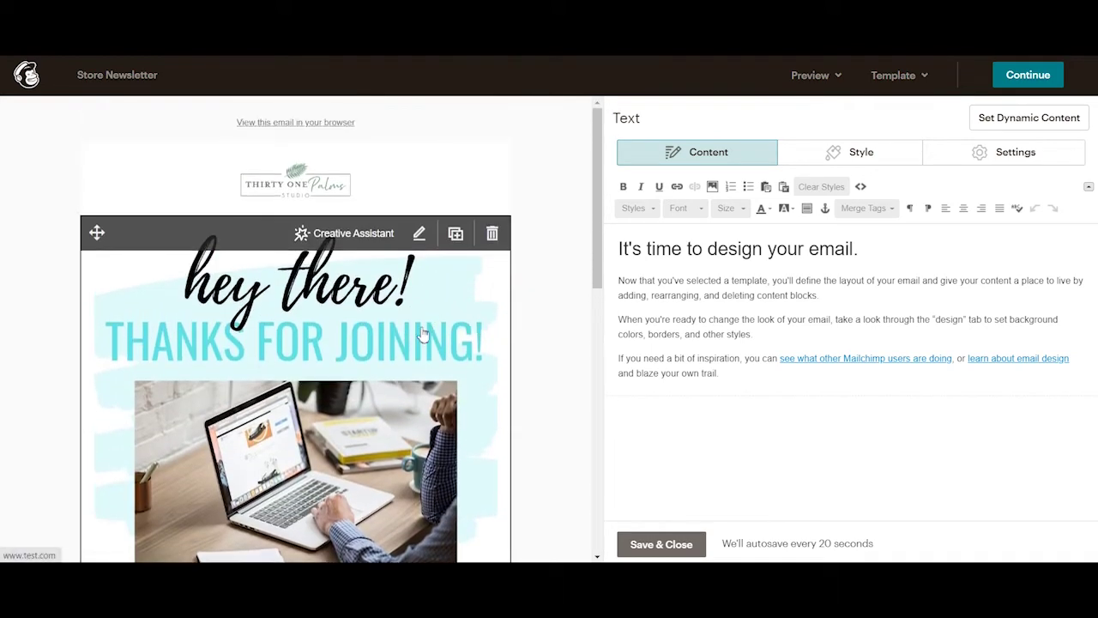
pyautogui.scroll(-5, 171, 292)
pyautogui.moveTo(393, 453)
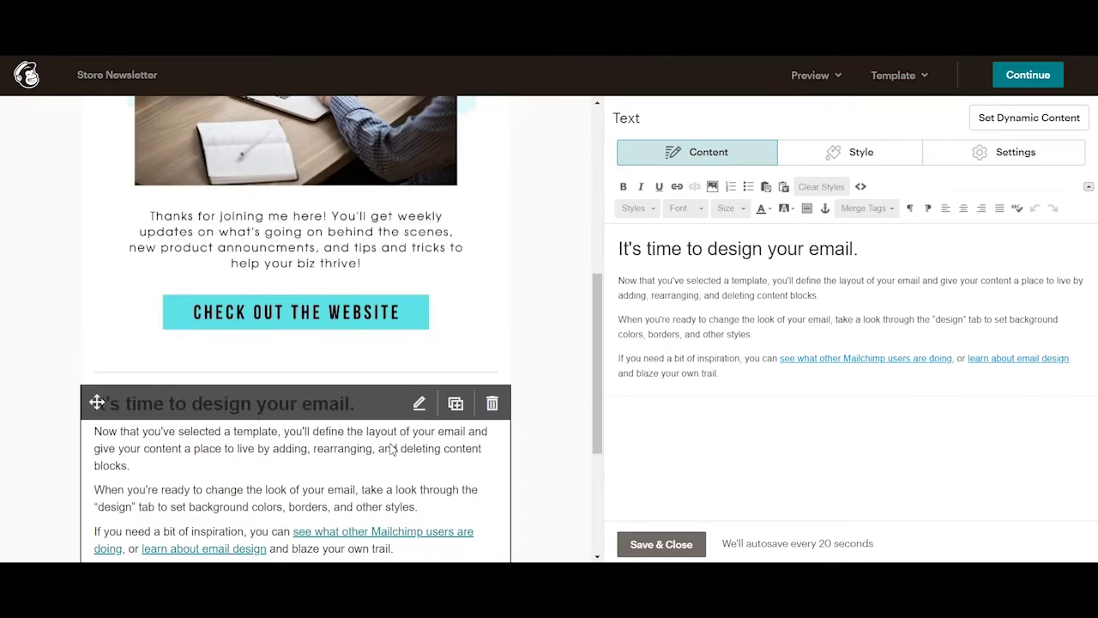
pyautogui.scroll(-1, 391, 451)
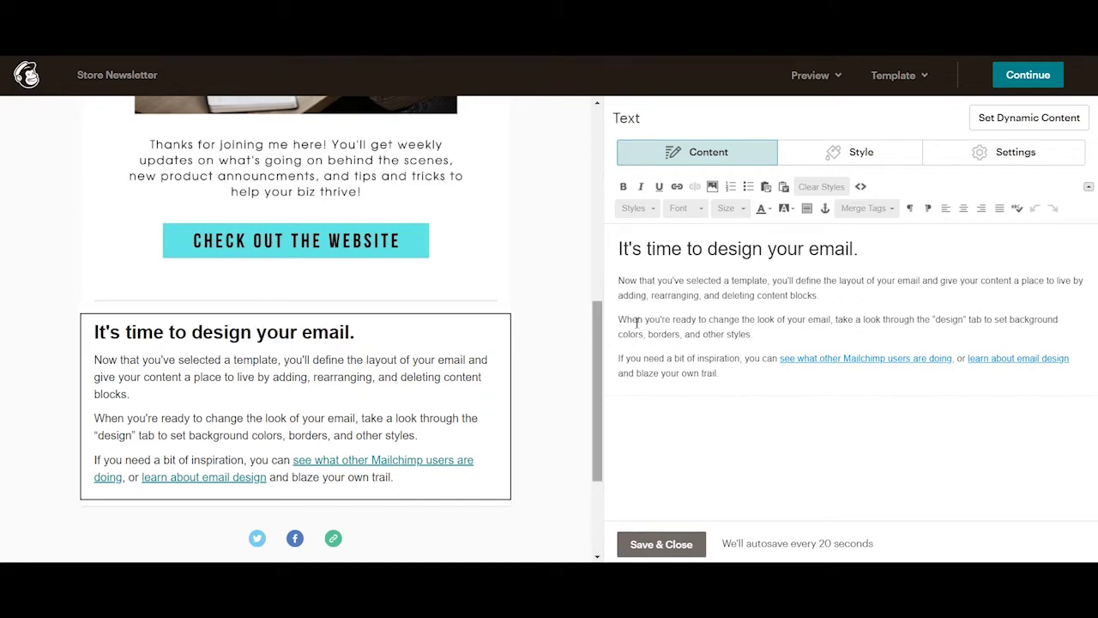
pyautogui.scroll(3, 531, 349)
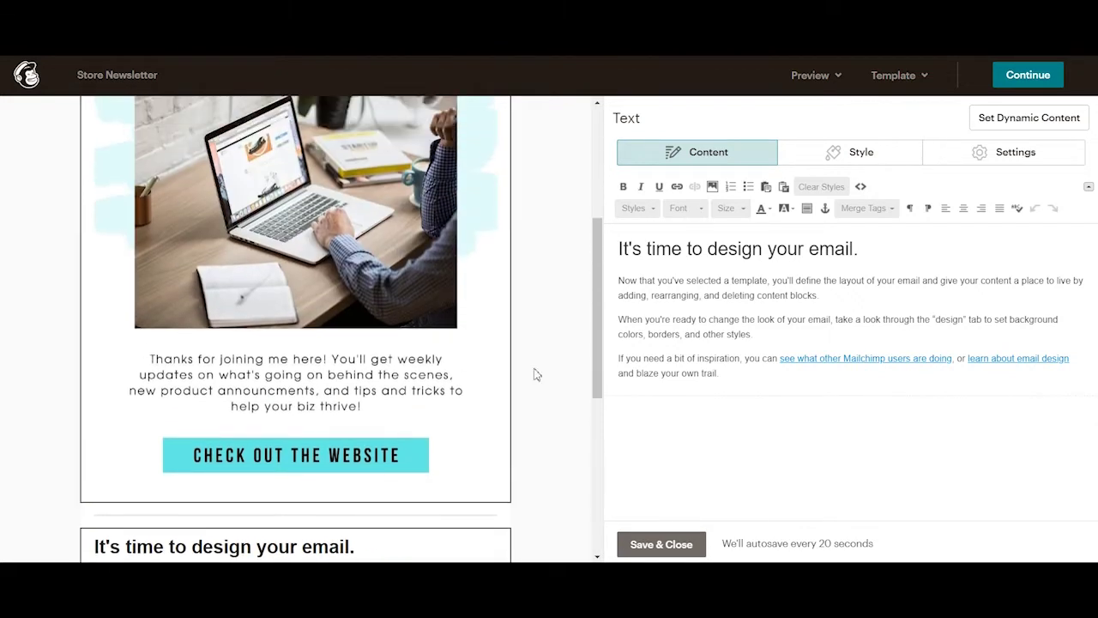
pyautogui.scroll(2, 496, 405)
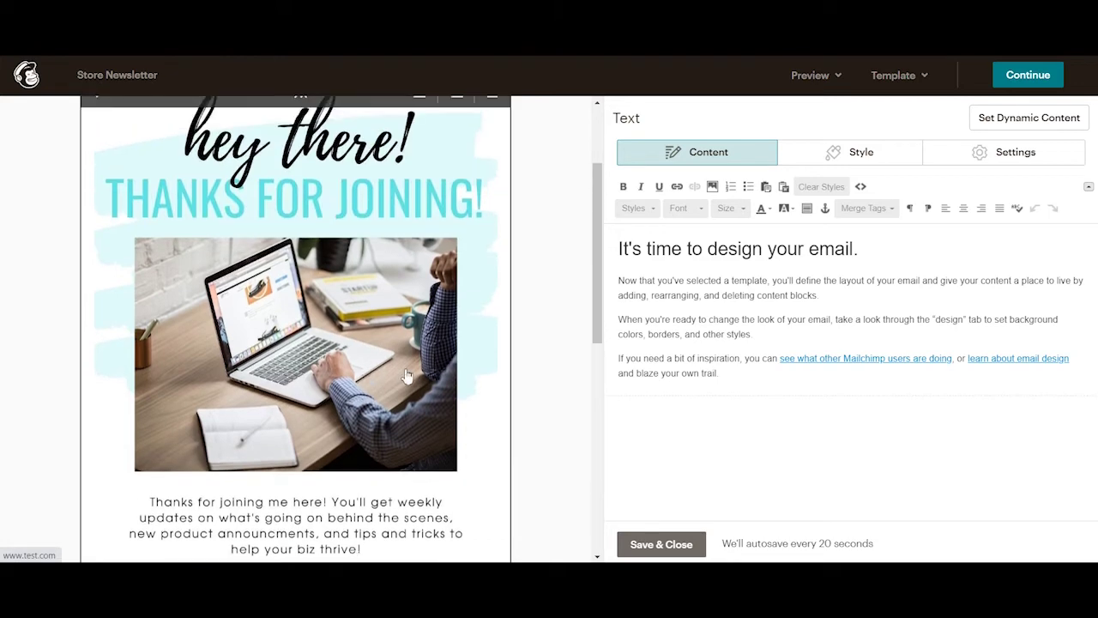
pyautogui.scroll(-5, 514, 404)
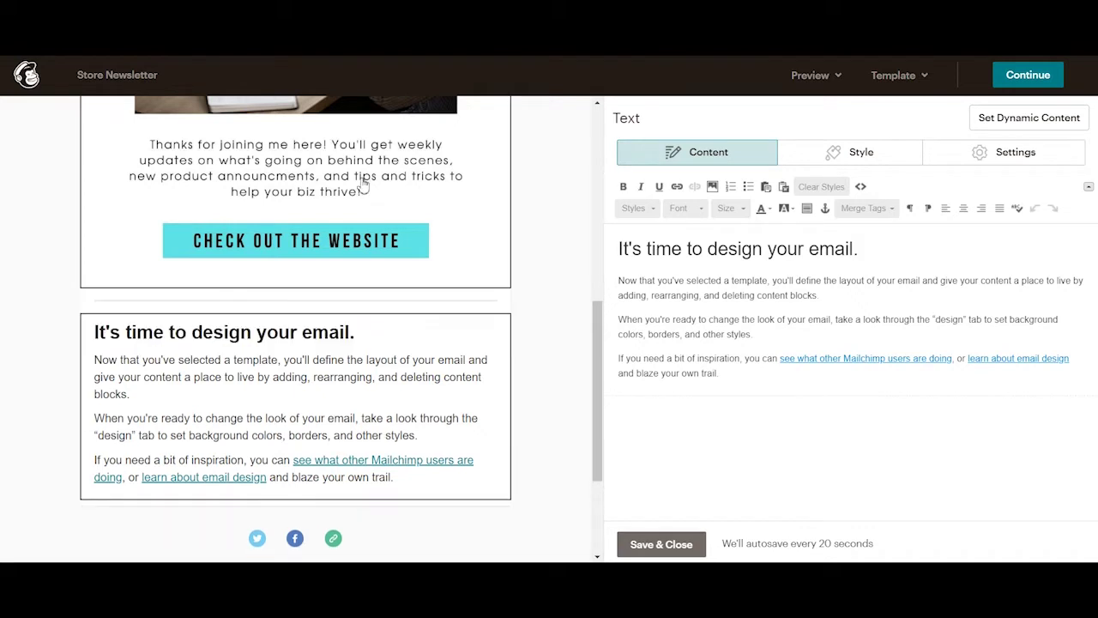
# Centre-align the heading and all paragraphs of the "It's time to design your email." text block, then save and close it.
pyautogui.tripleClick(684, 249)
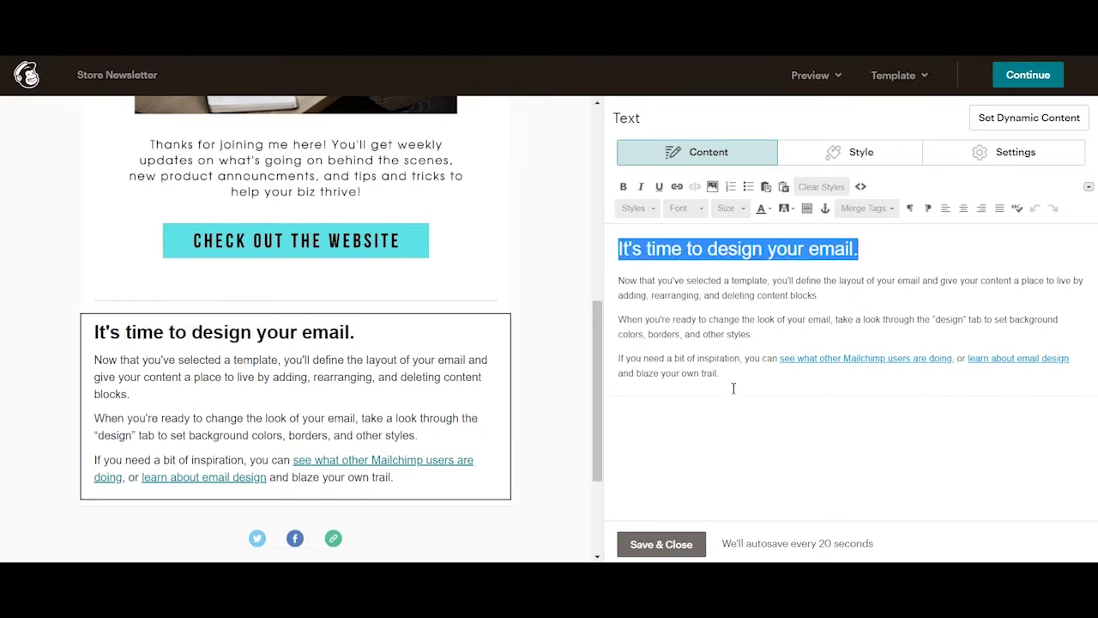
pyautogui.moveTo(734, 388); pyautogui.dragTo(612, 243)
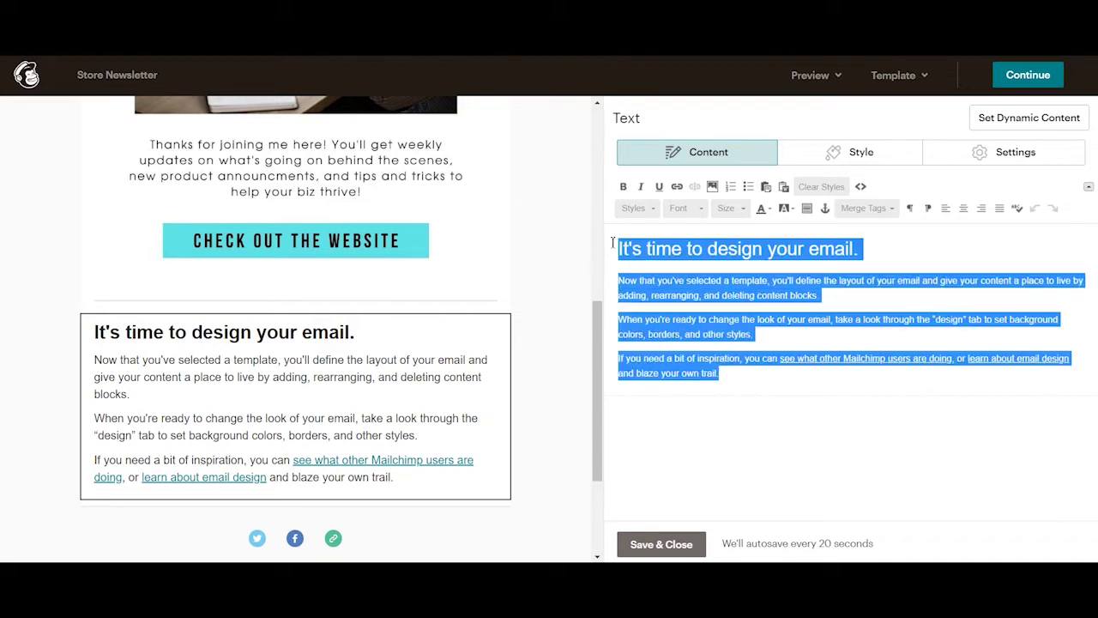
pyautogui.click(963, 207)
pyautogui.click(1000, 250)
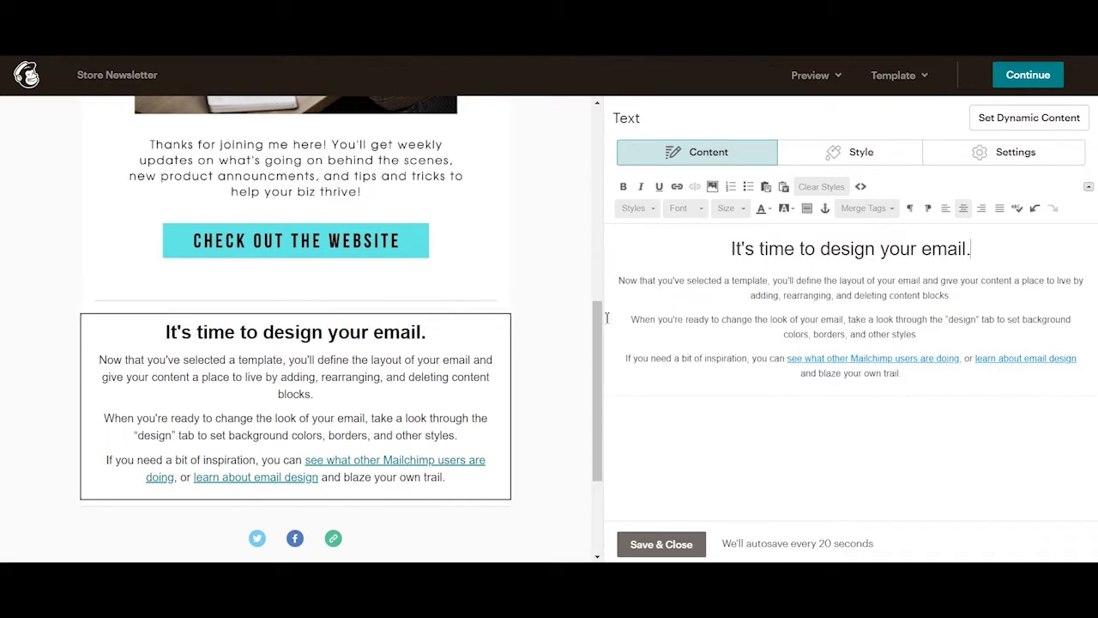
pyautogui.click(662, 544)
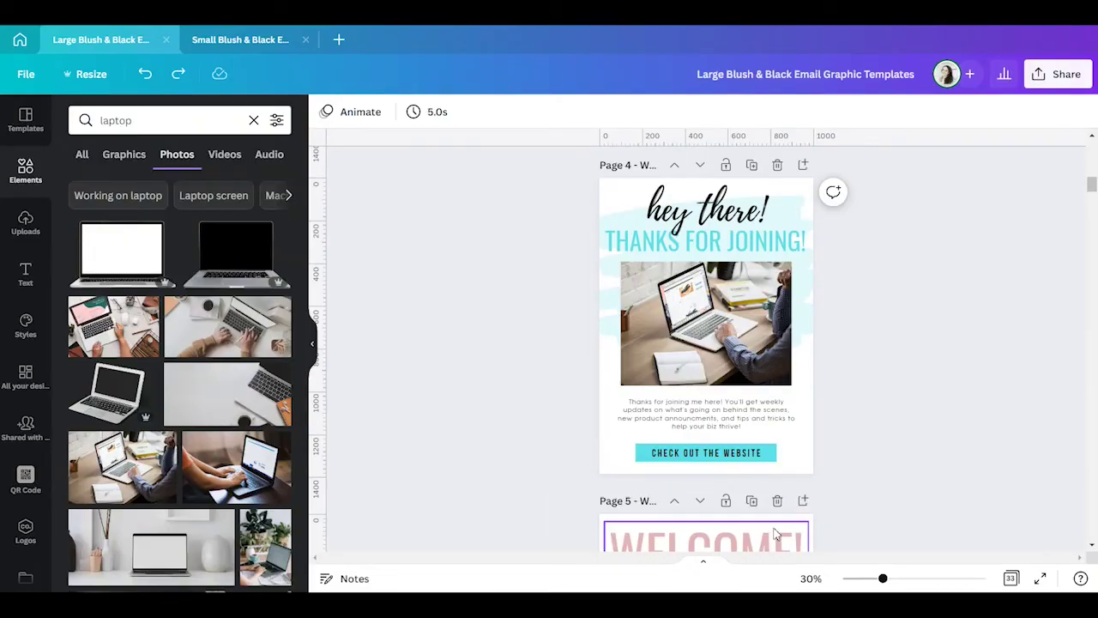
# In Canva, browse pages 9 to 12 of the Small Blush & Black Email Graphic Templates and select page 10's blush brush-stroke background.
pyautogui.click(228, 41)
pyautogui.scroll(8, 1095, 490)
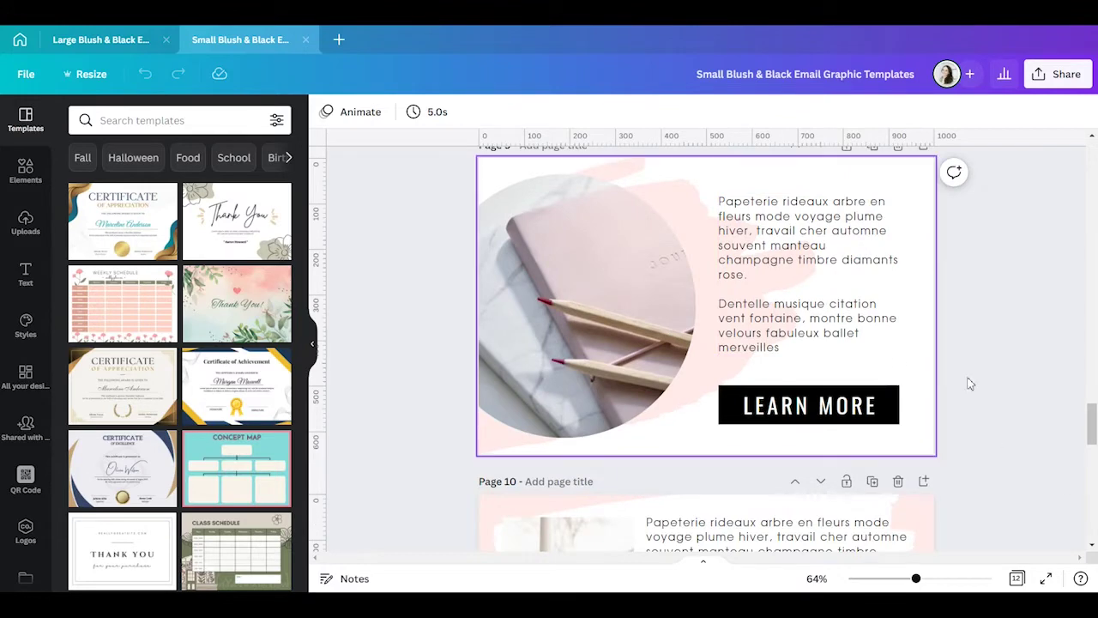
pyautogui.scroll(-3, 940, 326)
pyautogui.scroll(-5, 937, 309)
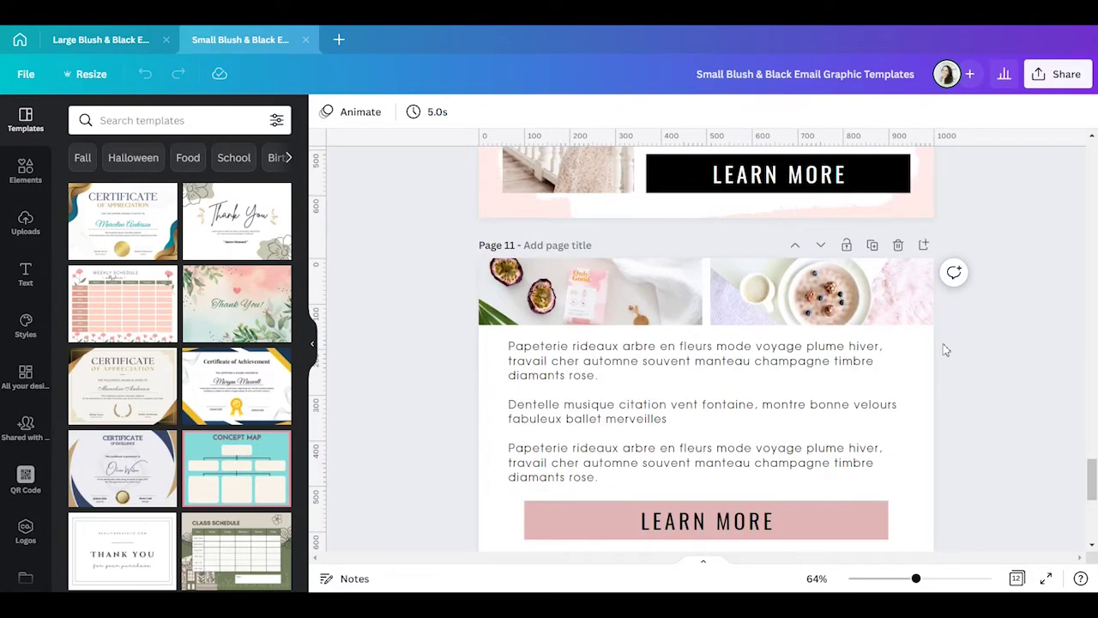
pyautogui.scroll(-2, 760, 422)
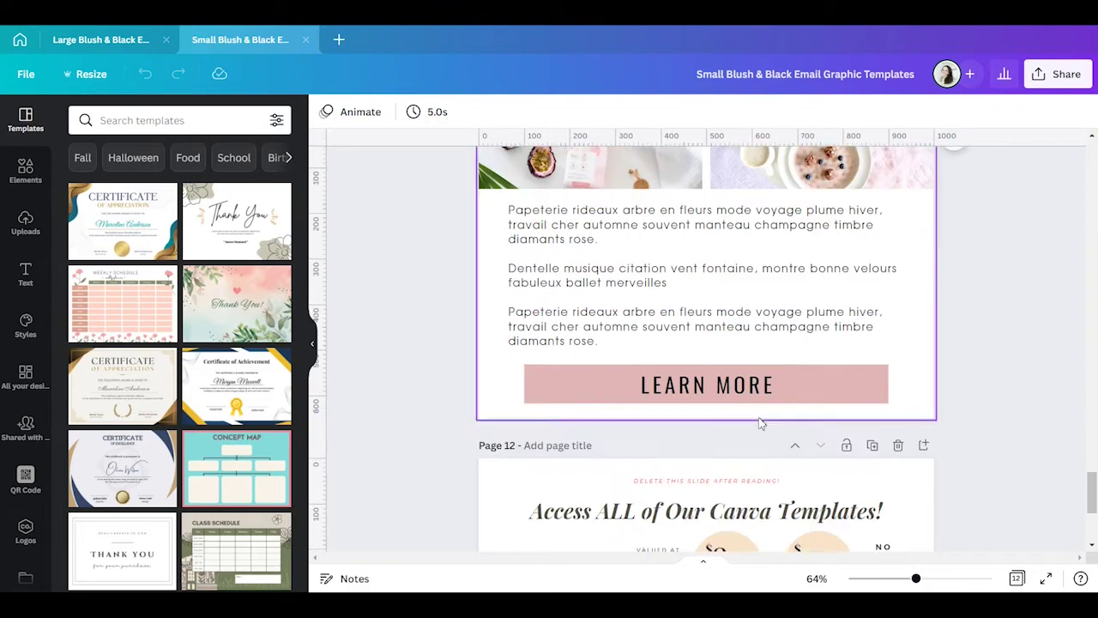
pyautogui.scroll(10, 838, 412)
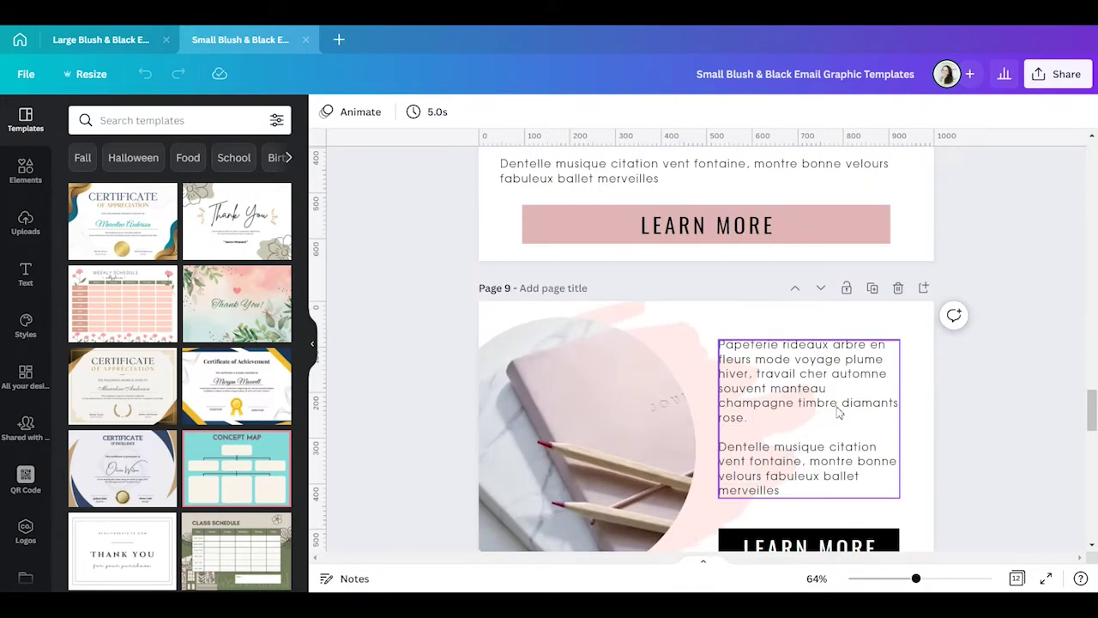
pyautogui.scroll(-5, 841, 410)
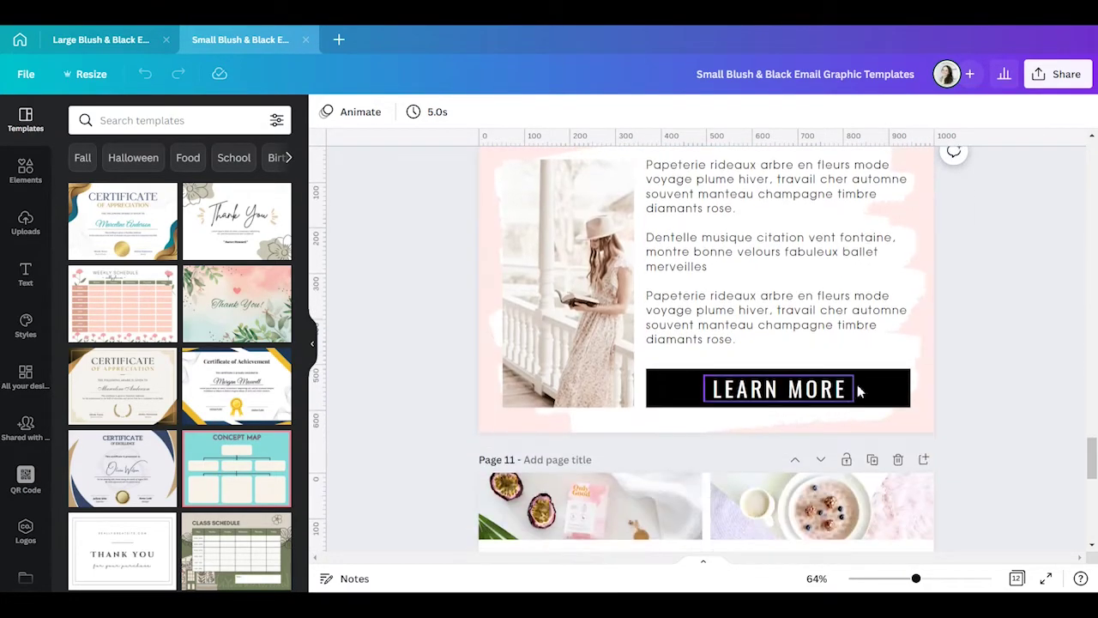
pyautogui.click(928, 307)
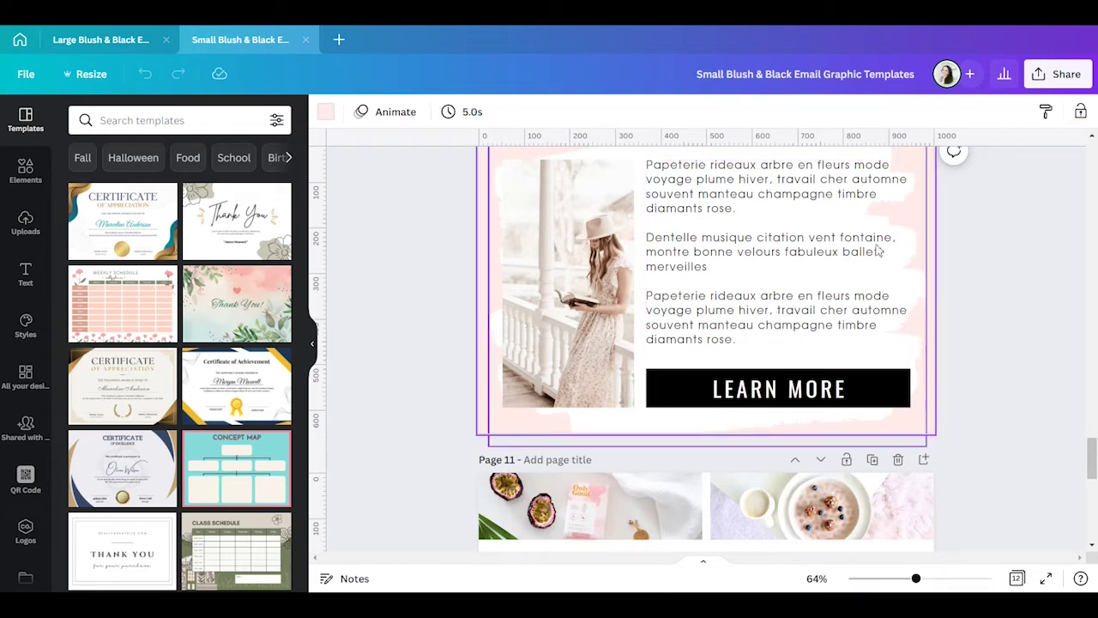
# Copy the hex colour code of the light turquoise brush stroke on page 4 of the Large Blush & Black Email Graphic Templates.
pyautogui.click(97, 42)
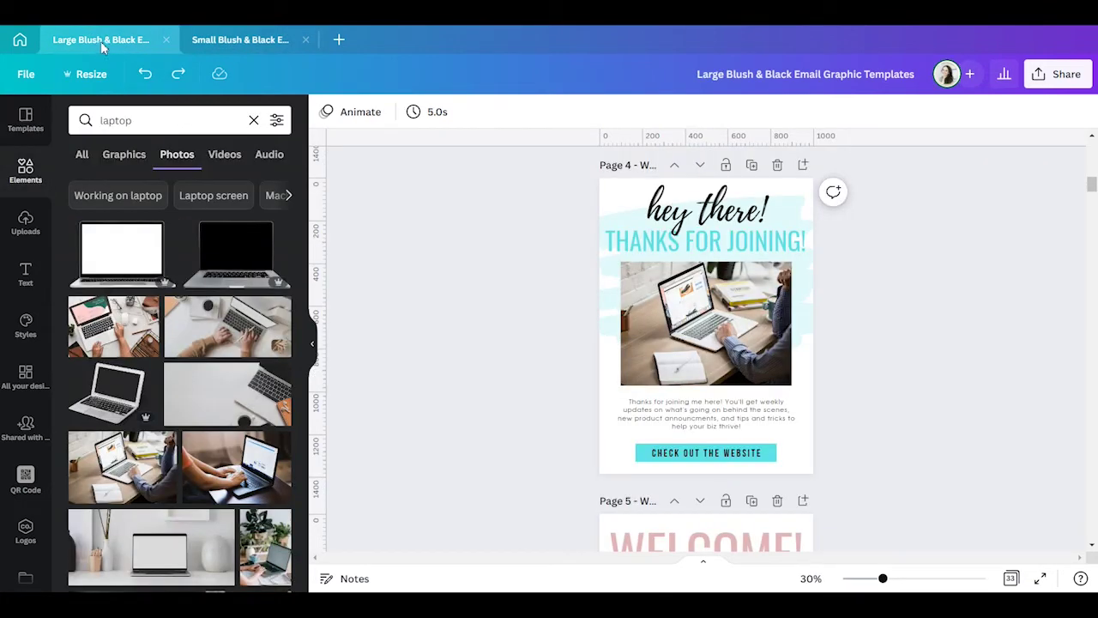
pyautogui.click(607, 312)
pyautogui.click(325, 115)
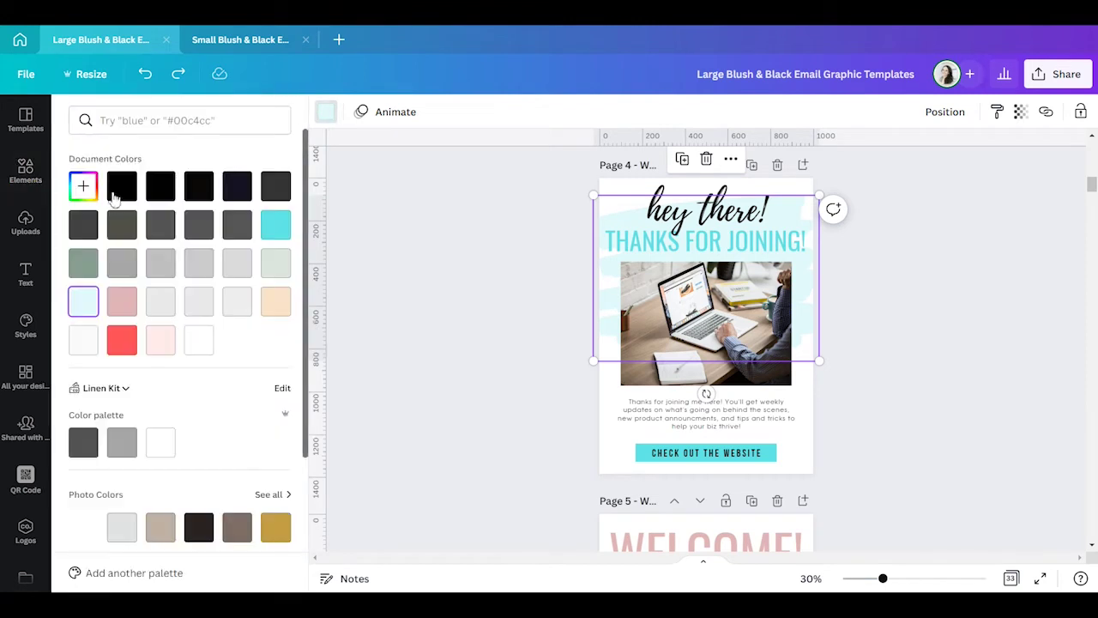
pyautogui.click(86, 191)
pyautogui.hotkey('ctrl', 'c')
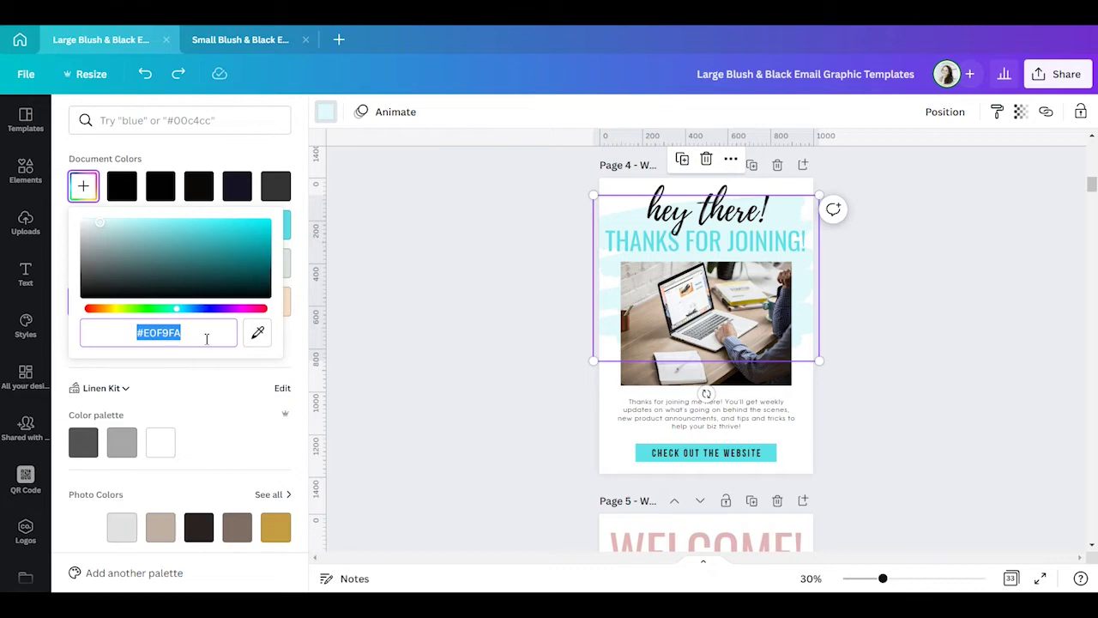
# Recolour page 10's blush brush-stroke background in the Small Blush & Black Email Graphic Templates to #E0F9FA.
pyautogui.click(240, 40)
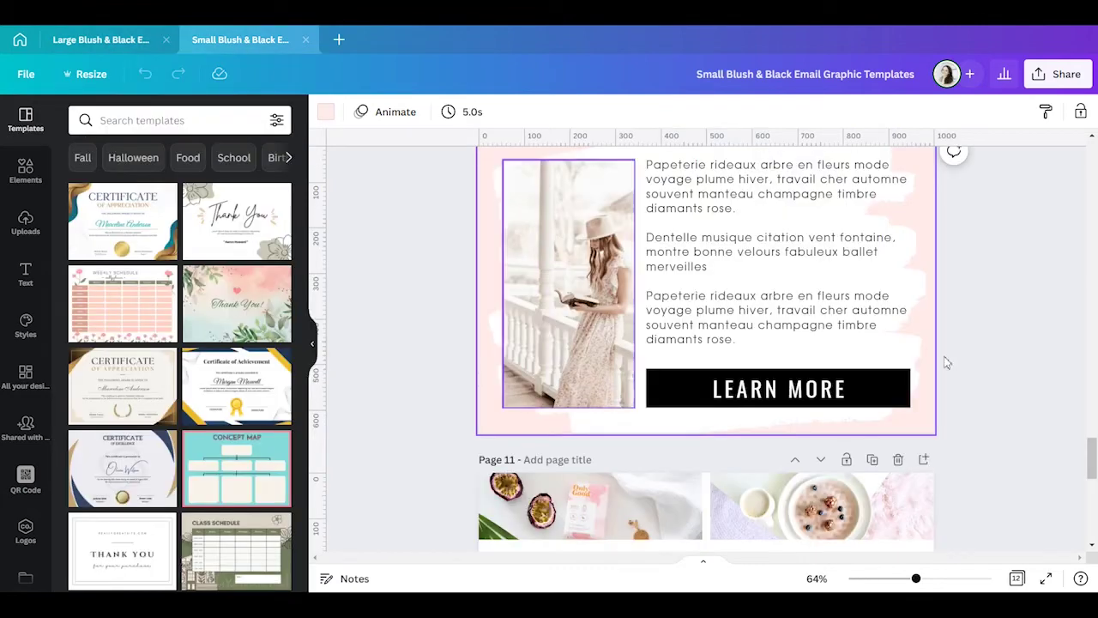
pyautogui.click(325, 111)
pyautogui.click(84, 186)
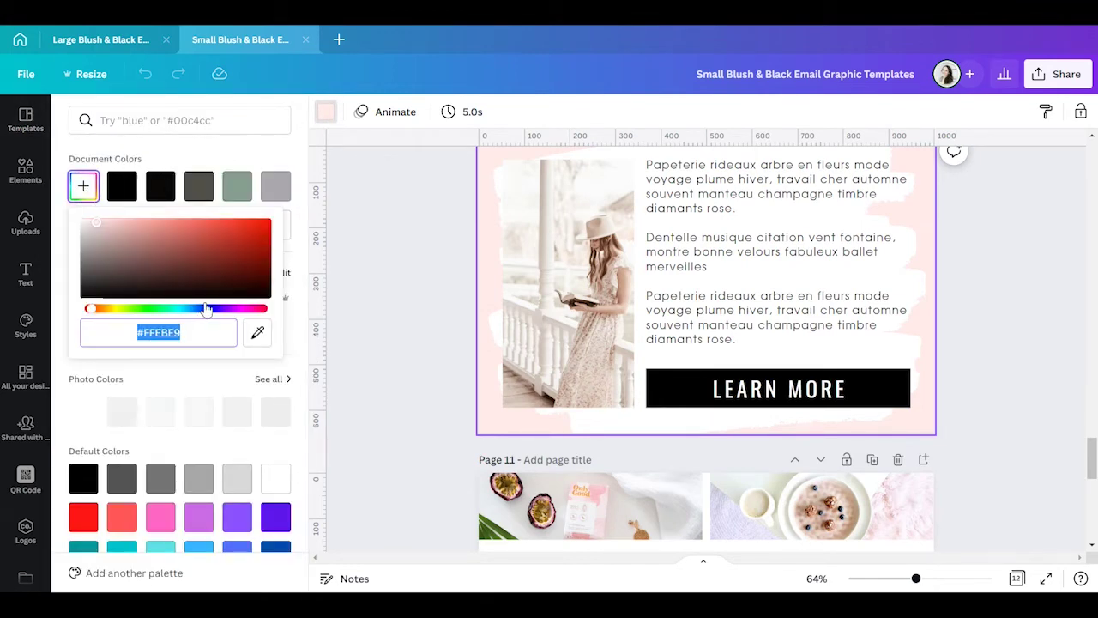
pyautogui.hotkey('ctrl', 'v')
pyautogui.click(385, 275)
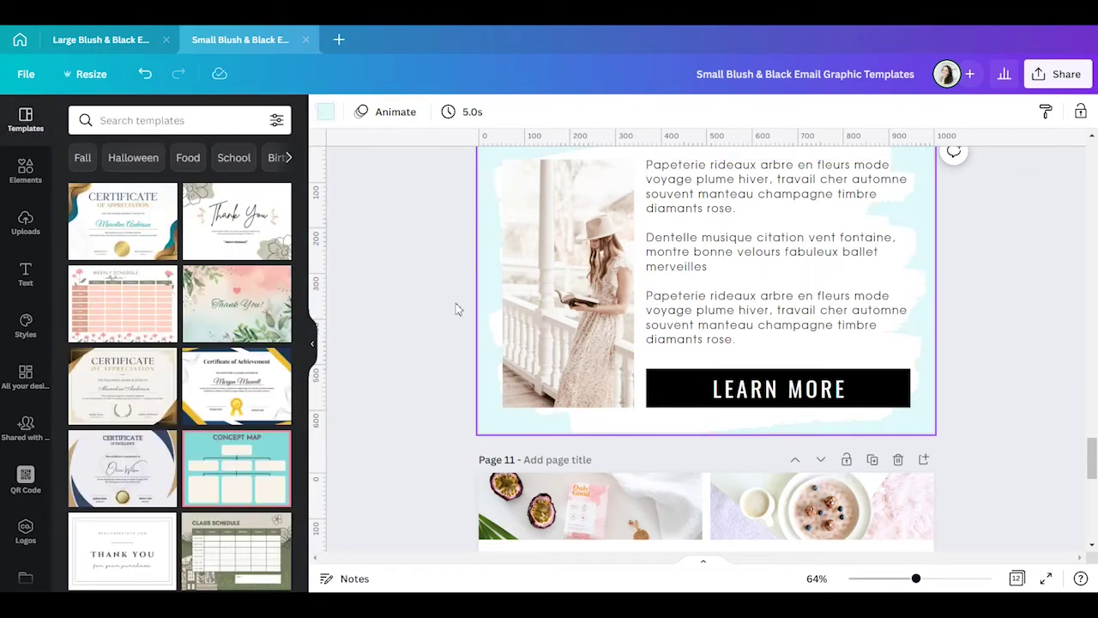
# Copy the hex colour code of the "CHECK OUT THE WEBSITE" button on page 4 of the Large Blush & Black Email Graphic Templates.
pyautogui.click(95, 40)
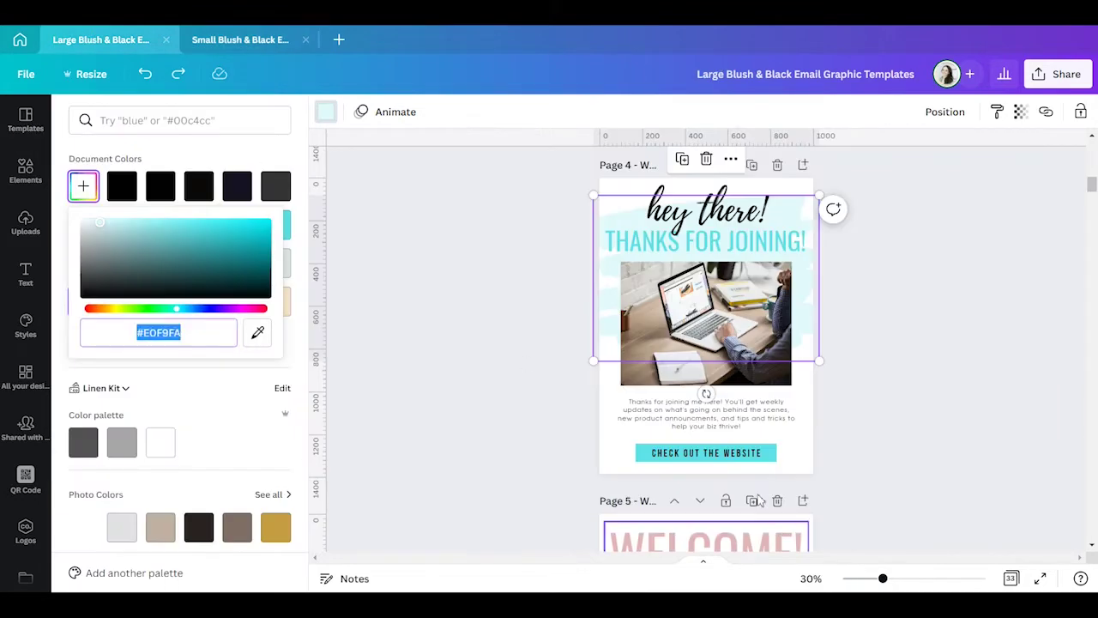
pyautogui.click(640, 453)
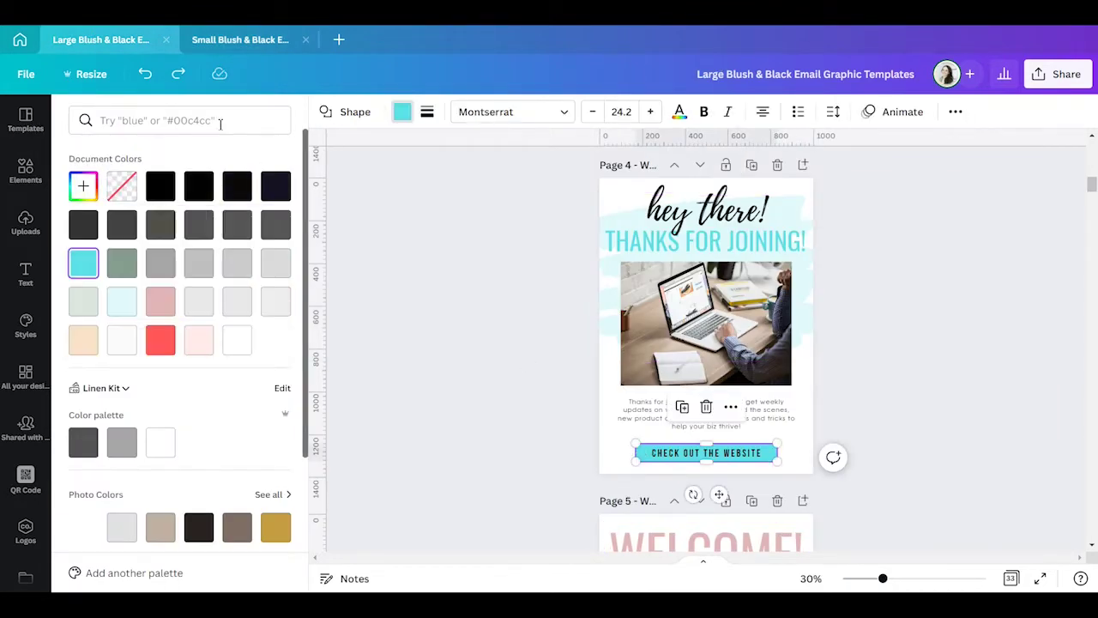
pyautogui.click(83, 185)
pyautogui.hotkey('ctrl', 'c')
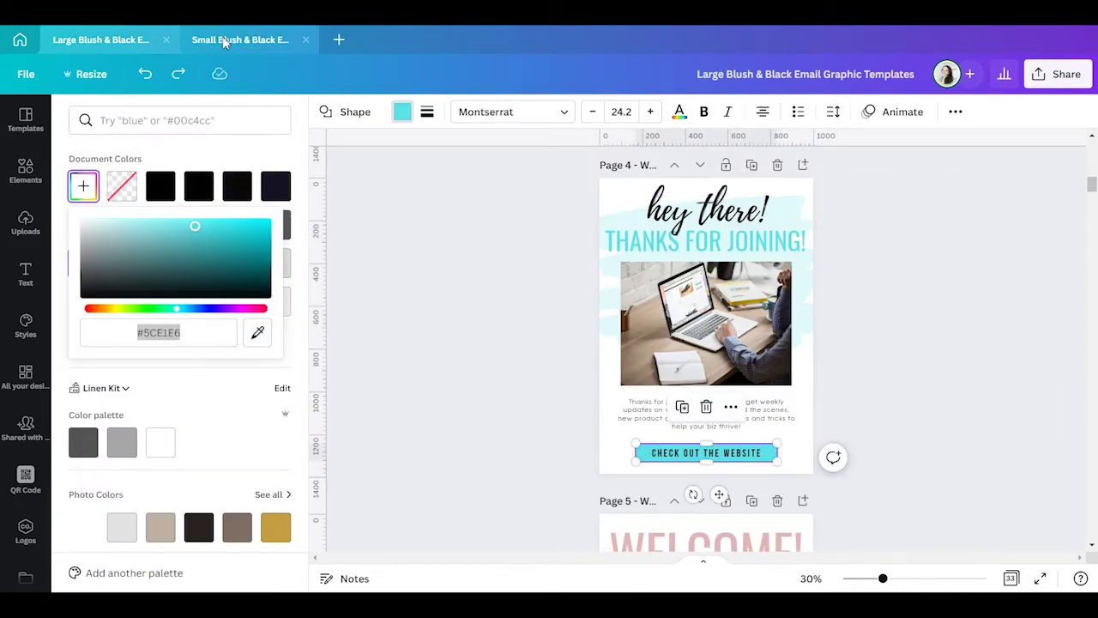
# Set the fill of the black "LEARN MORE" button on page 10 of the Small Blush & Black Email Graphic Templates to #5CE1E6.
pyautogui.click(225, 39)
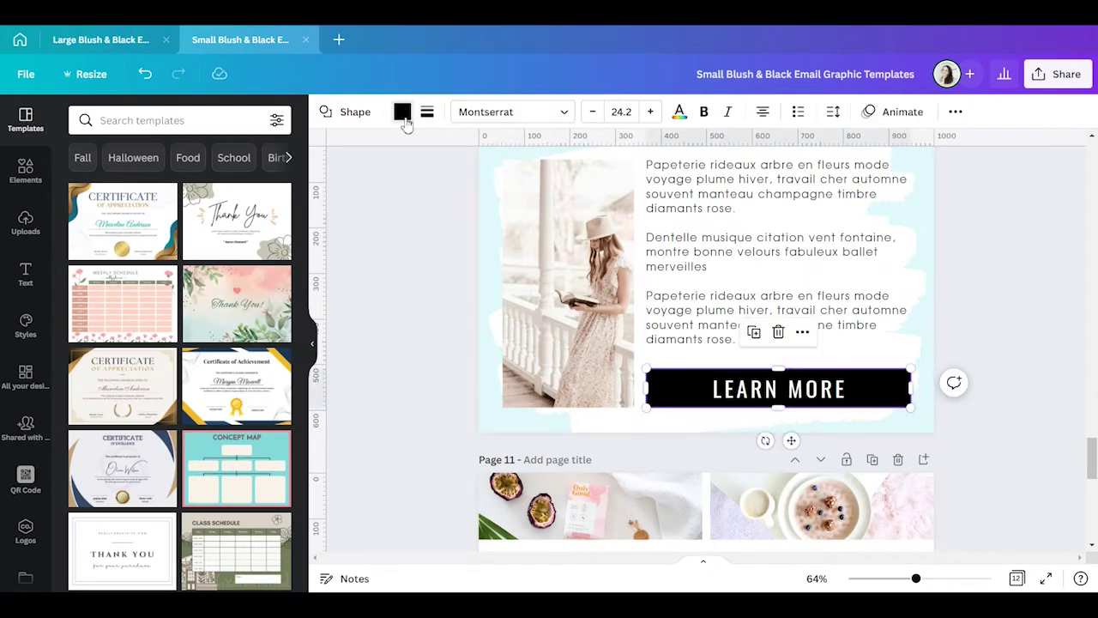
pyautogui.click(403, 113)
pyautogui.click(84, 186)
pyautogui.hotkey('ctrl', 'v')
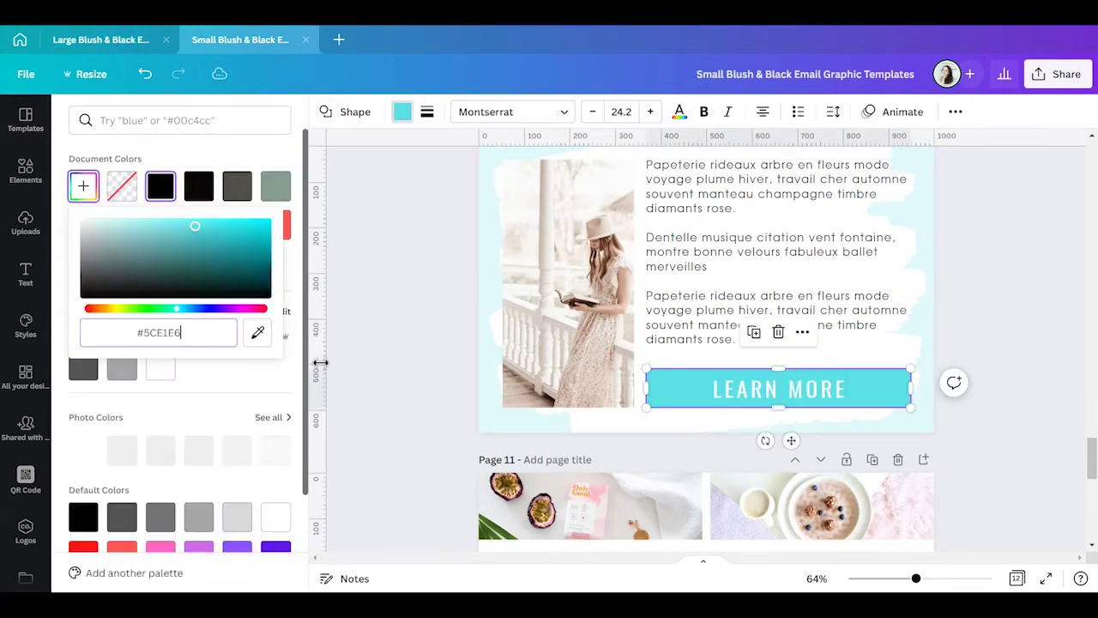
pyautogui.press('Escape')
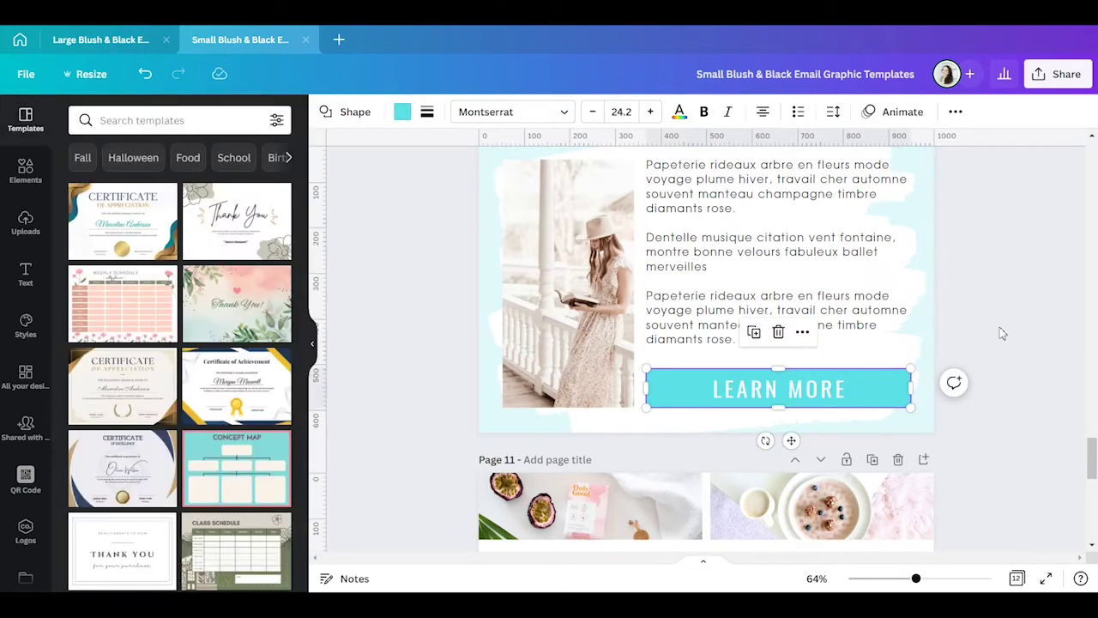
pyautogui.click(998, 331)
# Search the photo elements for "candles" and replace page 10's woman photo with the one of white, green and black jar candles.
pyautogui.click(25, 170)
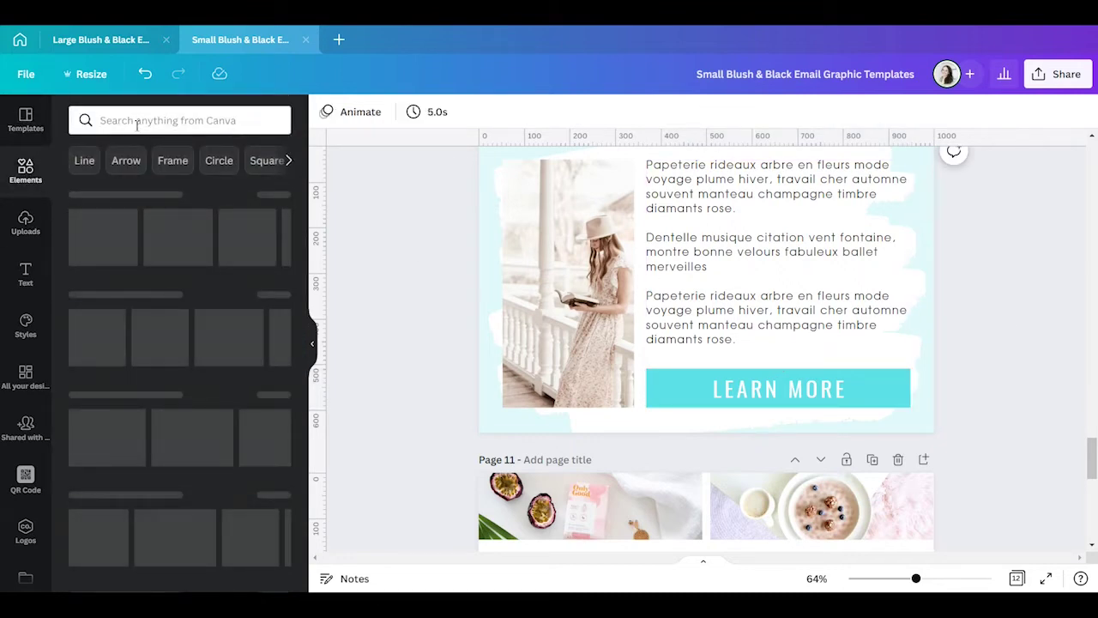
pyautogui.scroll(1, 799, 310)
pyautogui.scroll(2, 800, 311)
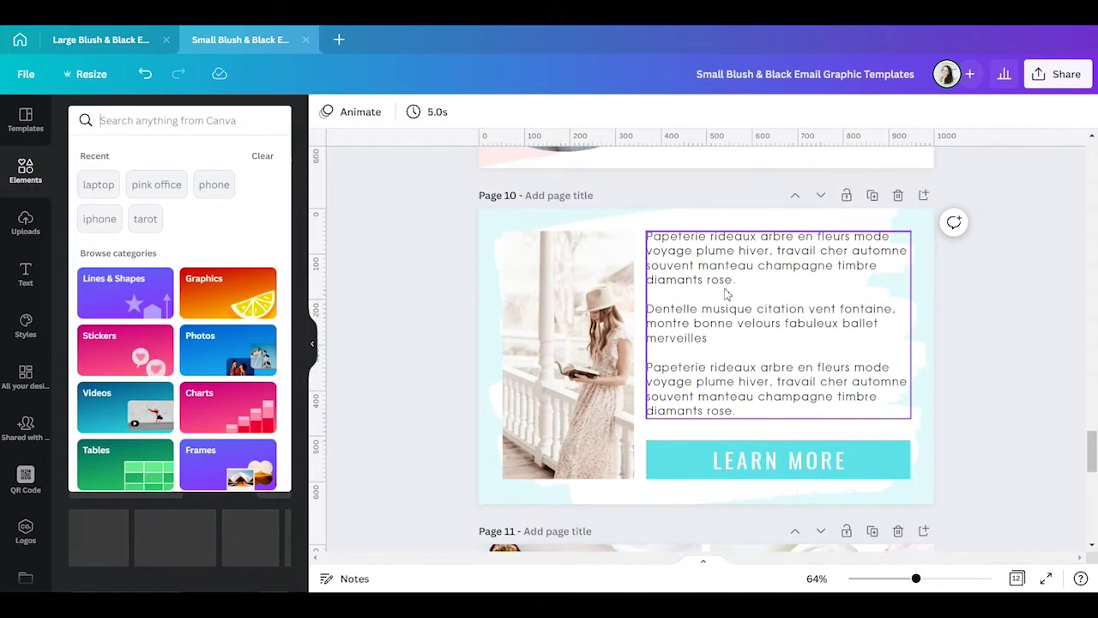
pyautogui.write('candles')
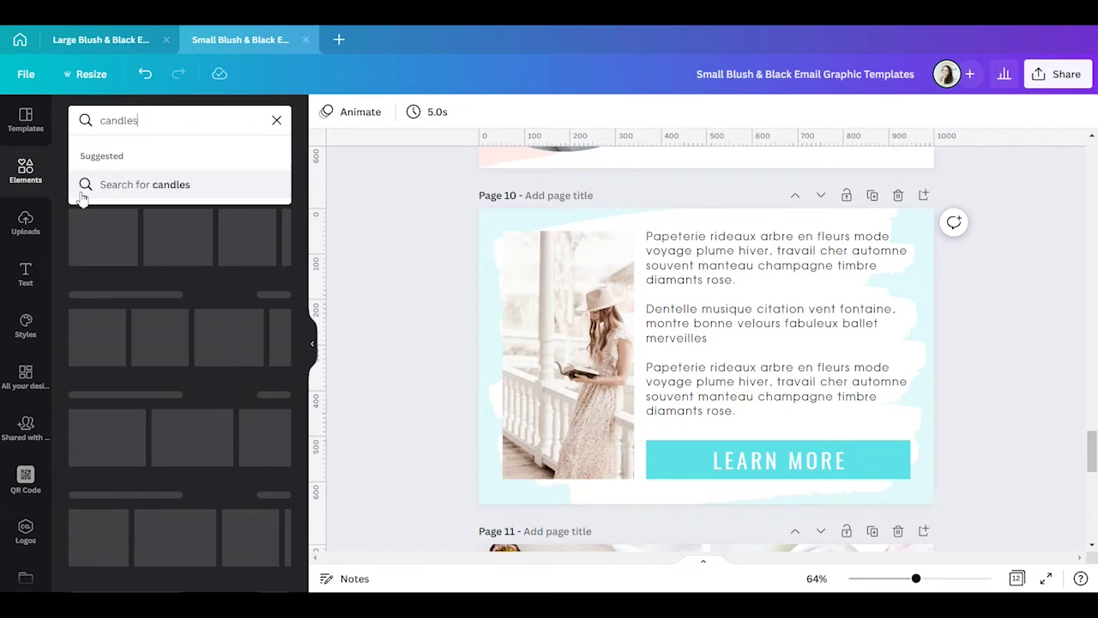
pyautogui.click(81, 194)
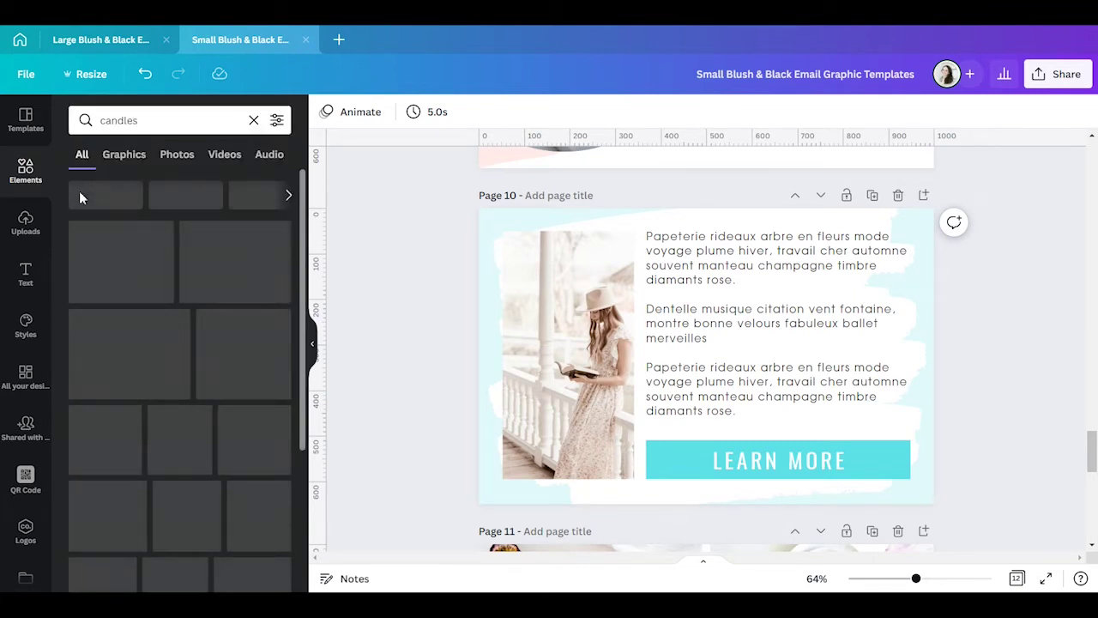
pyautogui.click(177, 154)
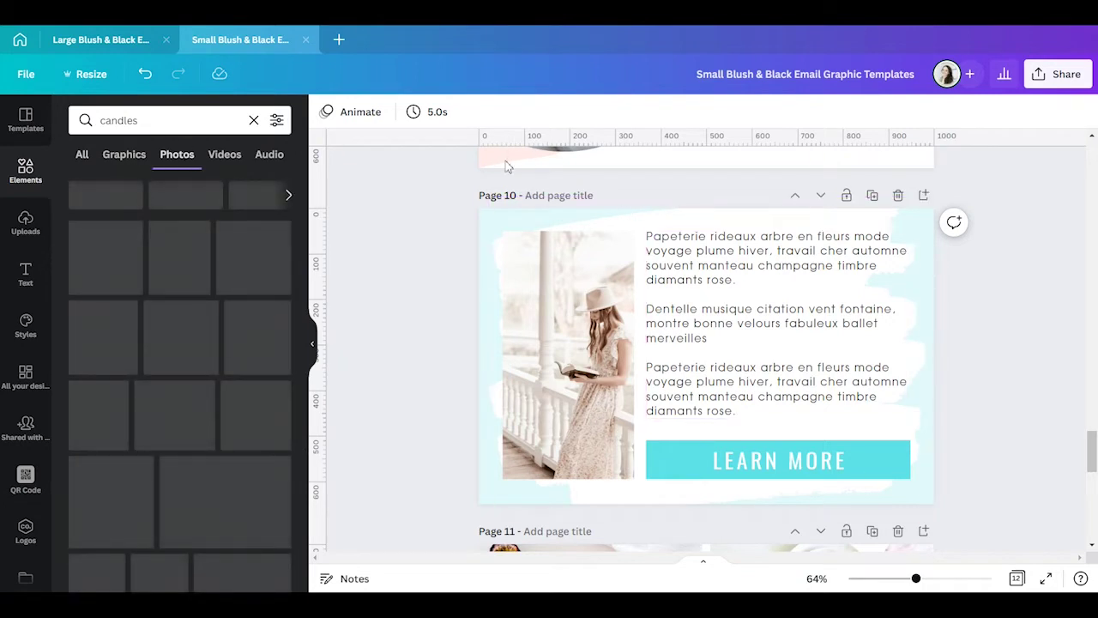
pyautogui.click(24, 228)
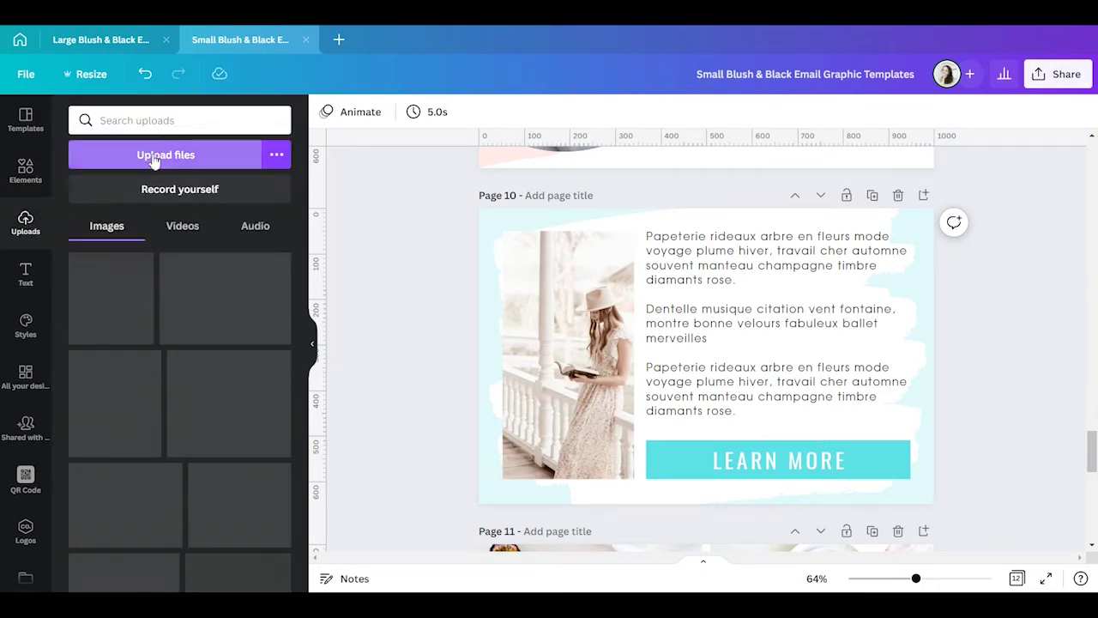
pyautogui.click(23, 183)
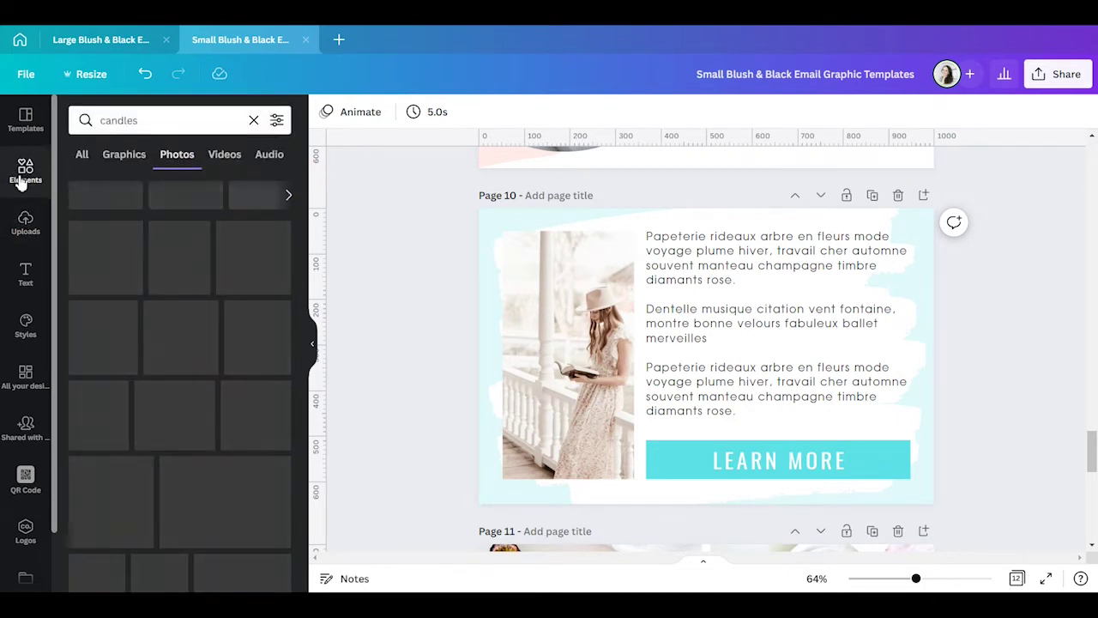
pyautogui.moveTo(104, 446); pyautogui.dragTo(618, 348)
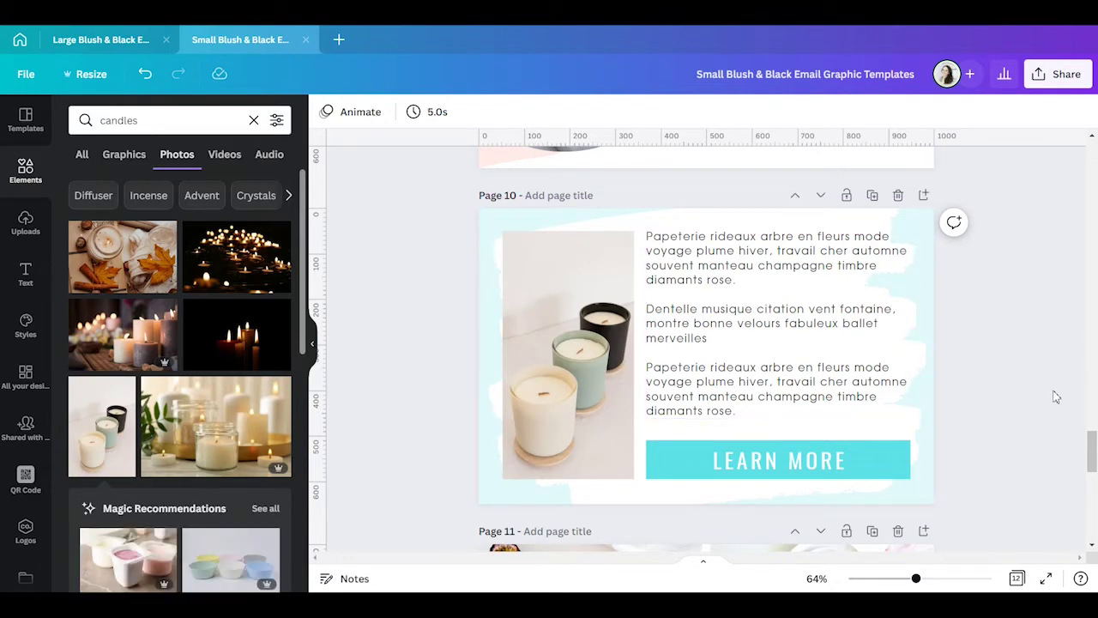
pyautogui.scroll(-5, 172, 382)
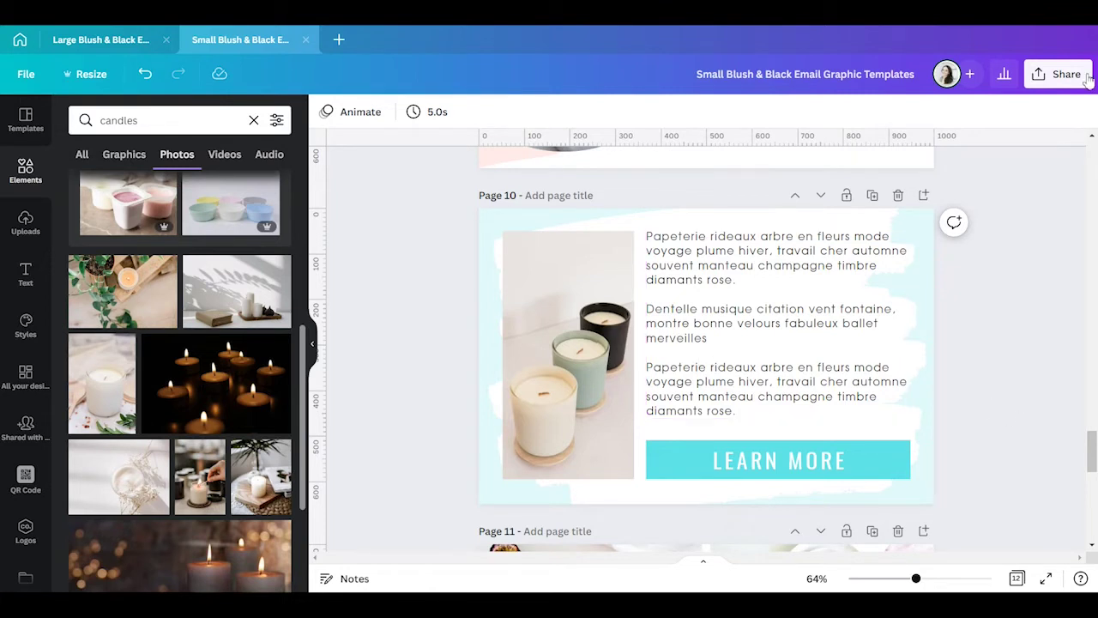
# Open the share options for the design and choose Mailchimp as the publishing destination.
pyautogui.click(1059, 73)
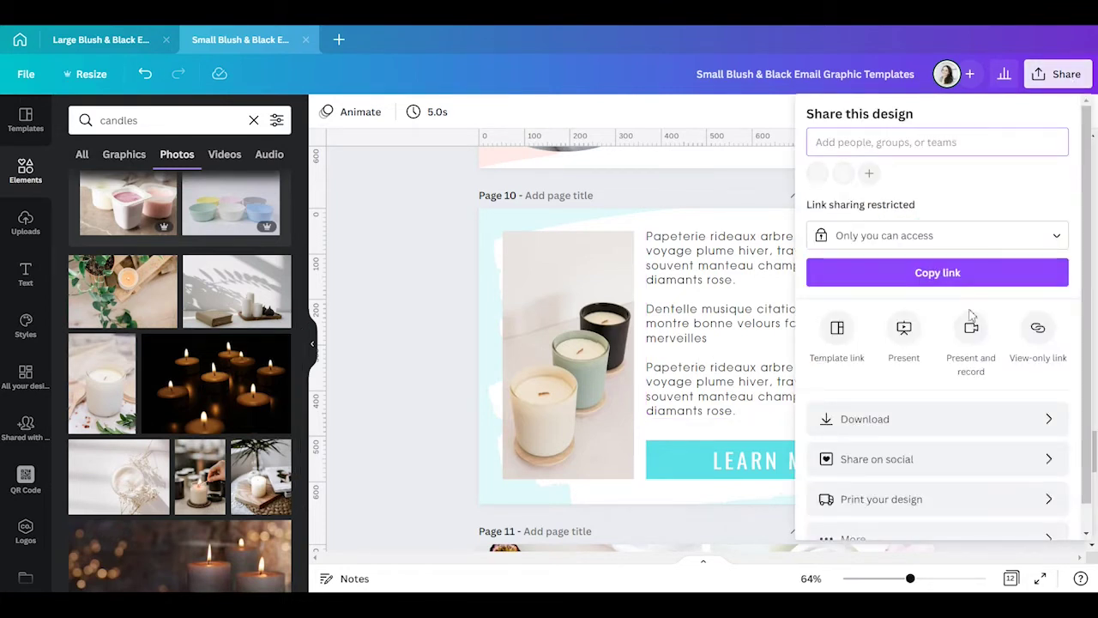
pyautogui.scroll(-1, 896, 514)
pyautogui.click(897, 514)
pyautogui.scroll(-2, 936, 412)
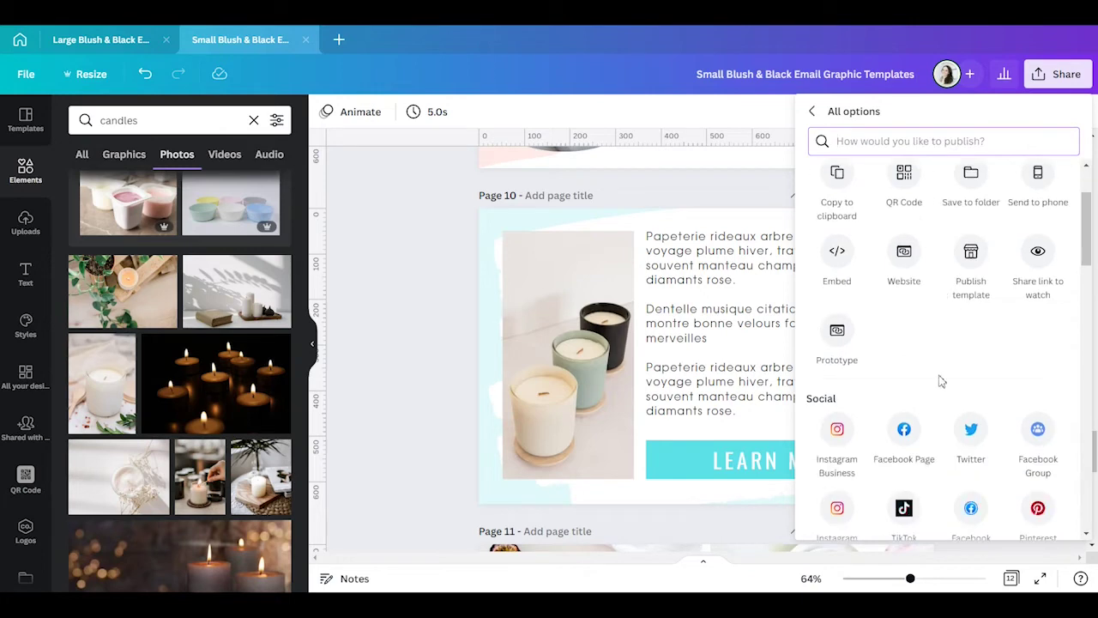
pyautogui.scroll(-6, 941, 381)
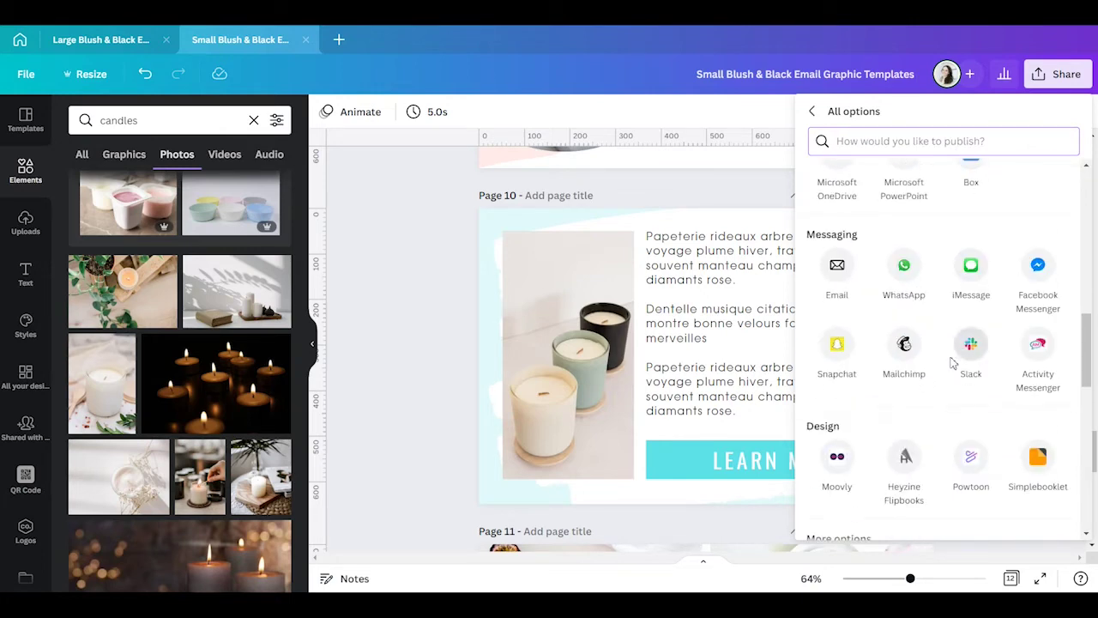
pyautogui.click(904, 347)
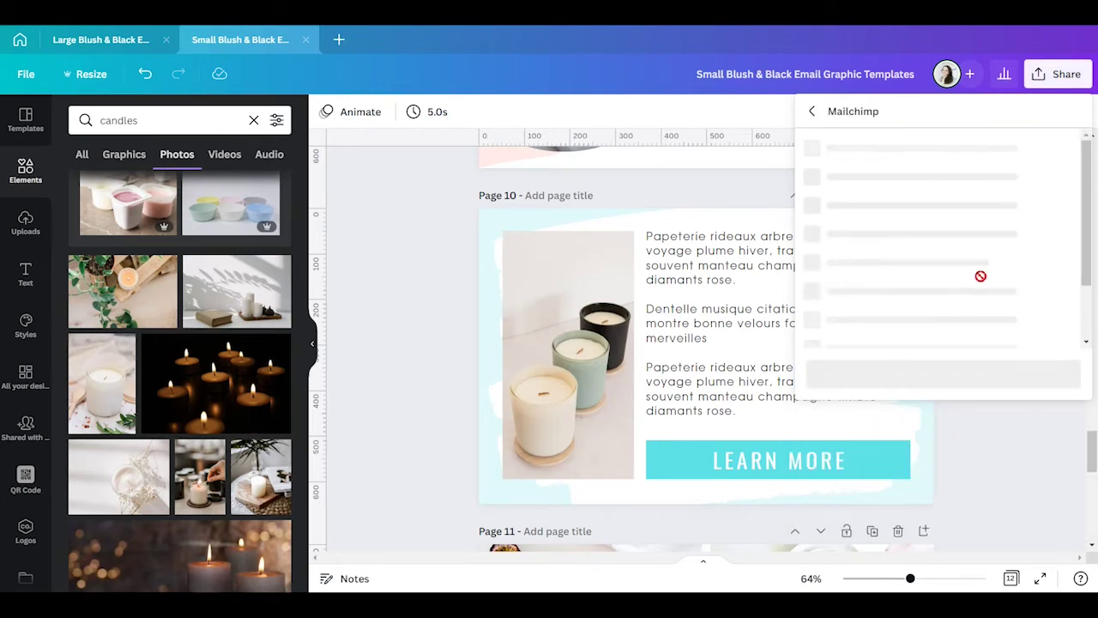
# Deselect pages 1 to 9 so that only page 10 is included, and save it to Mailchimp.
pyautogui.click(978, 201)
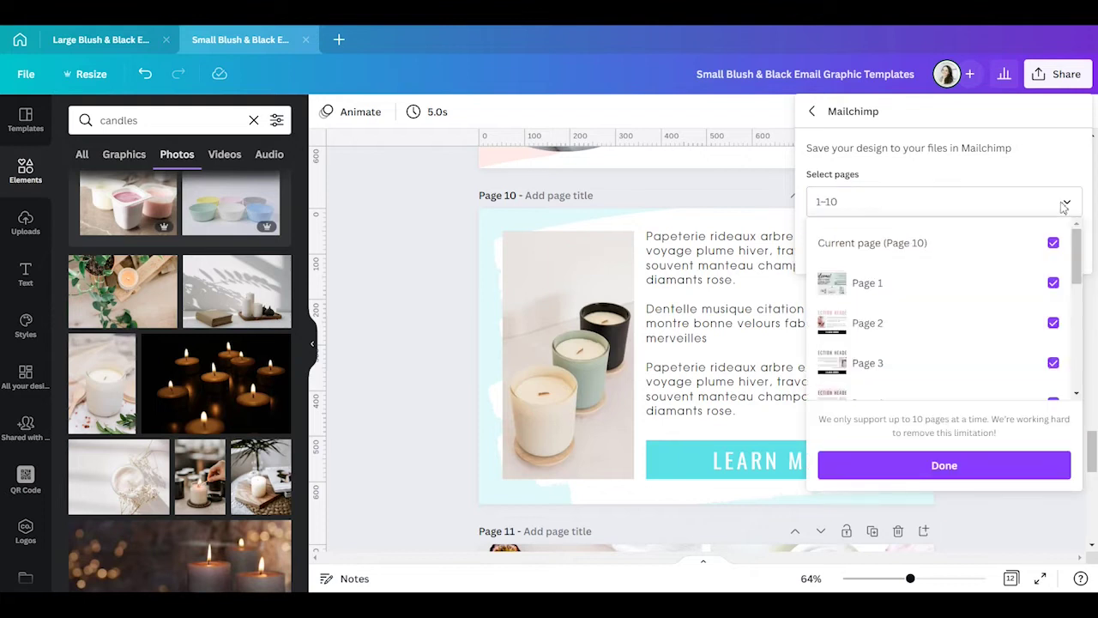
pyautogui.click(991, 296)
pyautogui.click(892, 335)
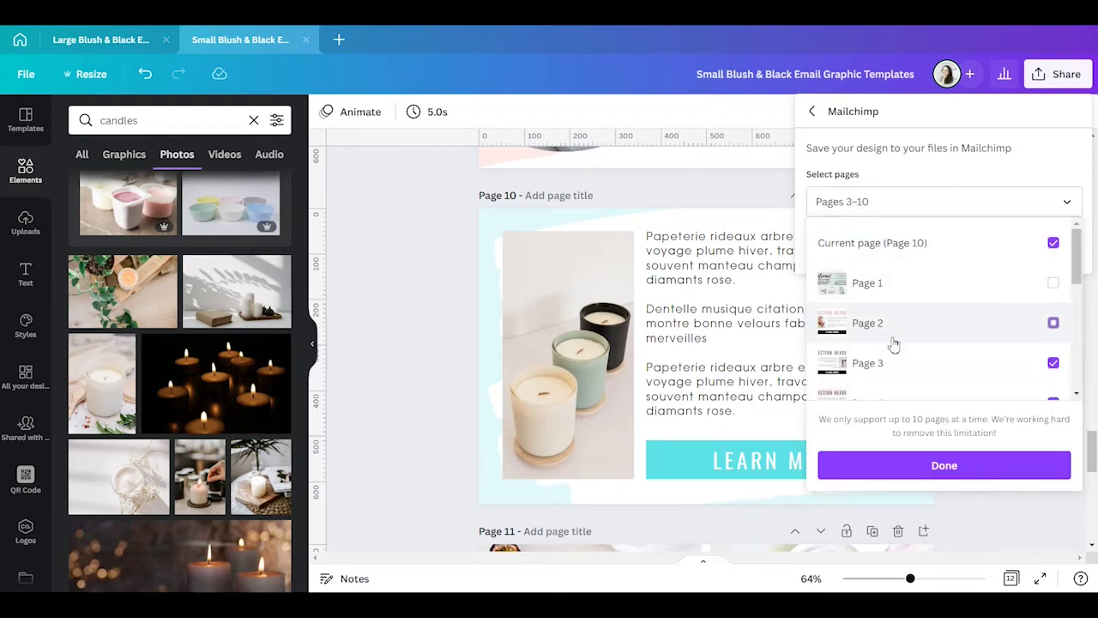
pyautogui.click(895, 371)
pyautogui.scroll(-3, 883, 309)
pyautogui.click(895, 302)
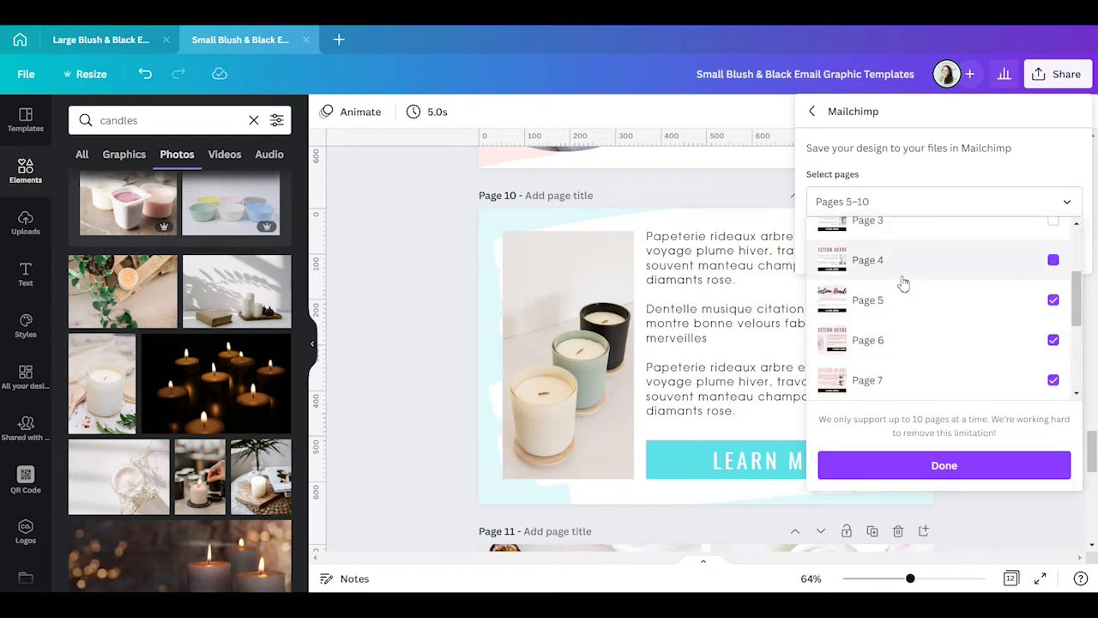
pyautogui.click(901, 276)
pyautogui.click(906, 337)
pyautogui.click(907, 372)
pyautogui.scroll(-3, 901, 360)
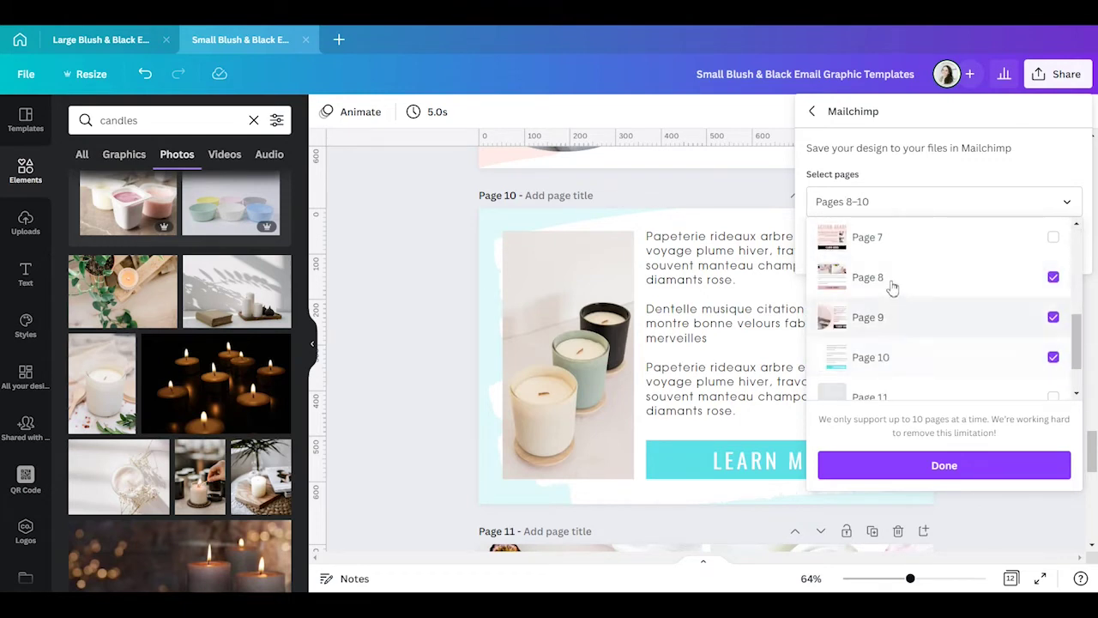
pyautogui.click(898, 293)
pyautogui.click(890, 319)
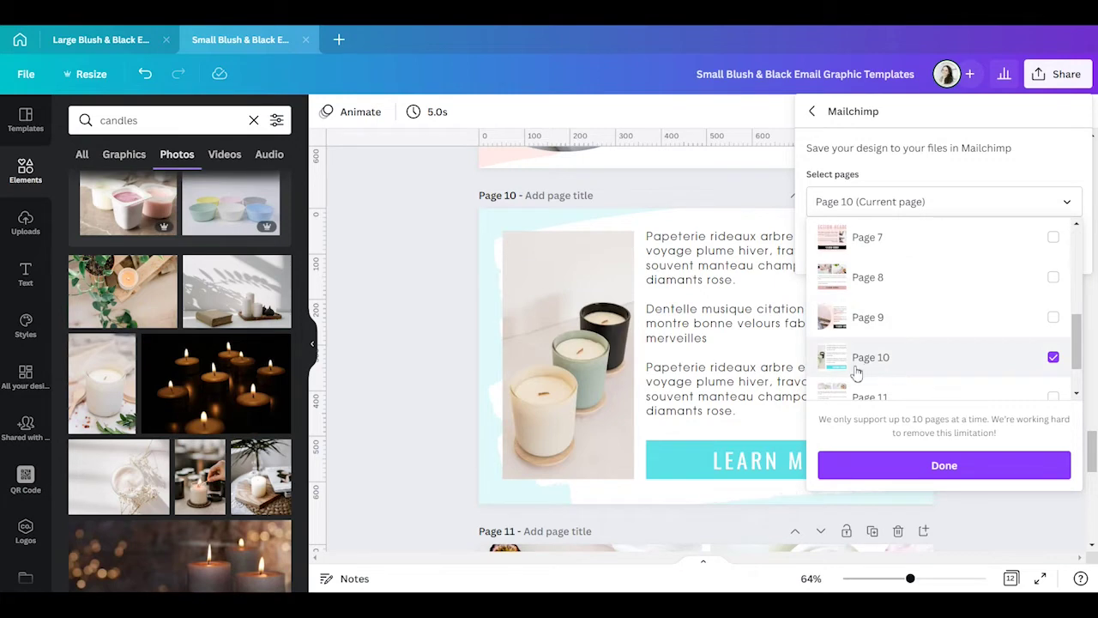
pyautogui.scroll(-1, 934, 355)
pyautogui.scroll(5, 934, 355)
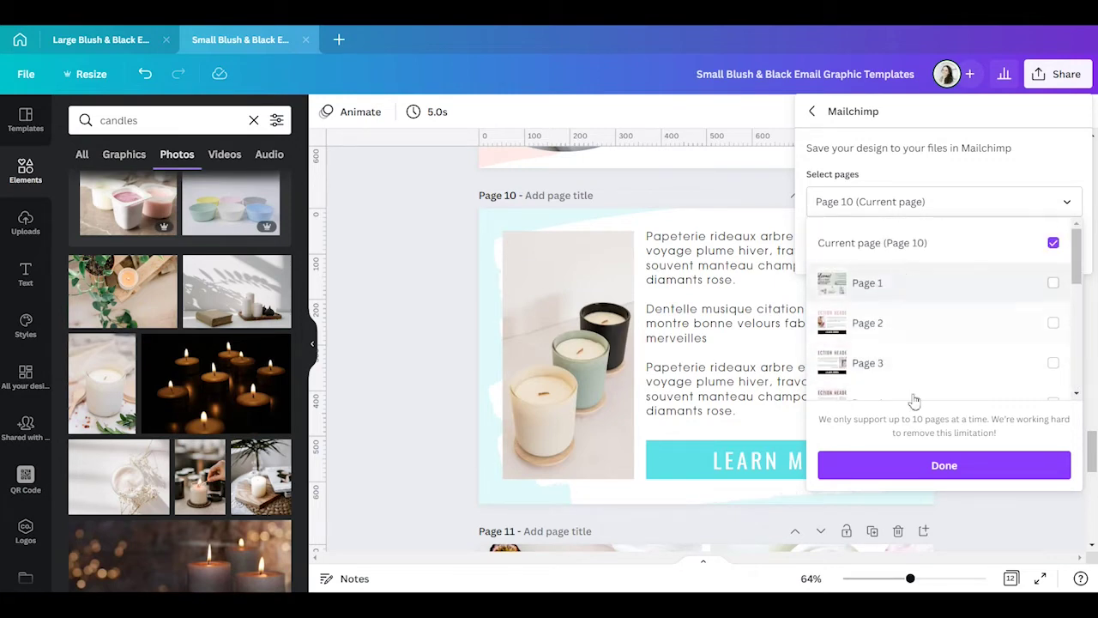
pyautogui.click(922, 466)
pyautogui.click(927, 253)
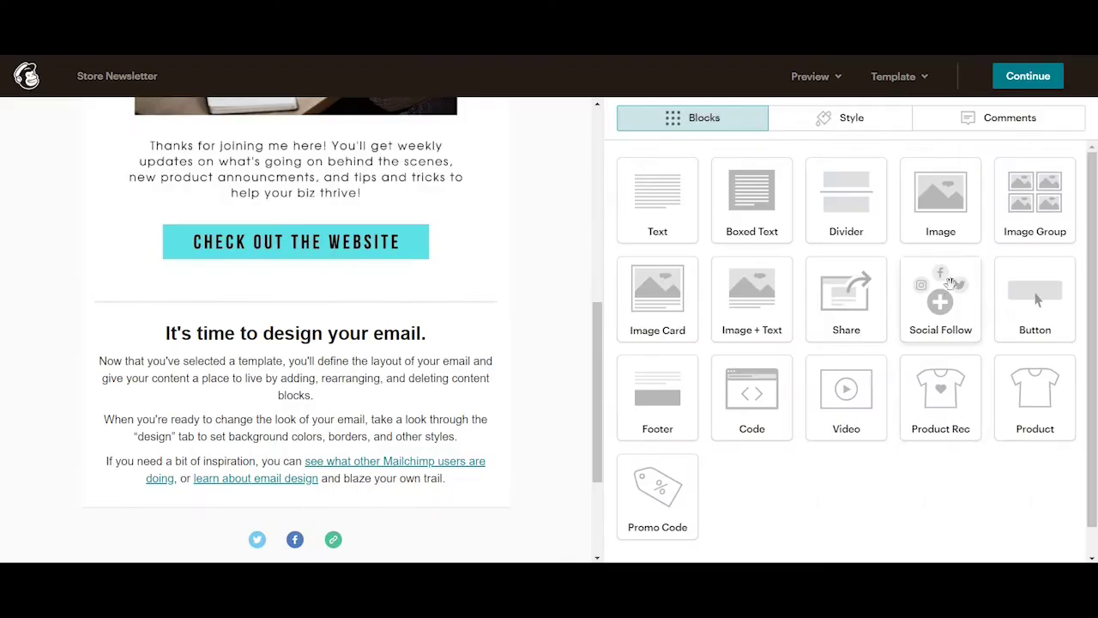
# In Mailchimp, add an image block below the "It's time to design your email." text and insert the saved candle graphic.
pyautogui.moveTo(942, 199); pyautogui.dragTo(350, 464)
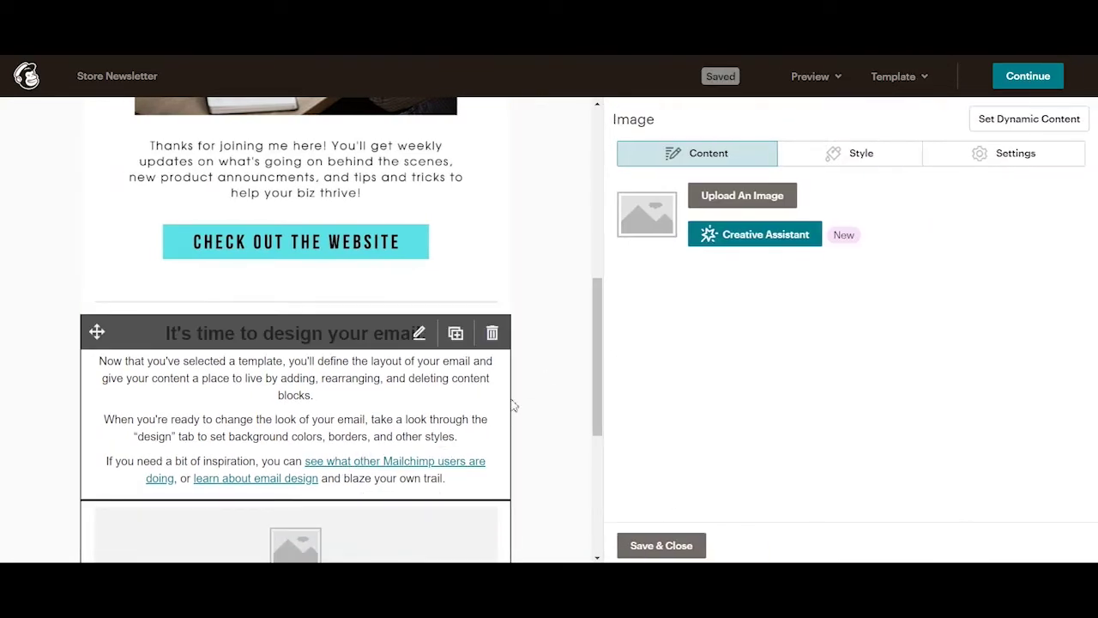
pyautogui.click(735, 204)
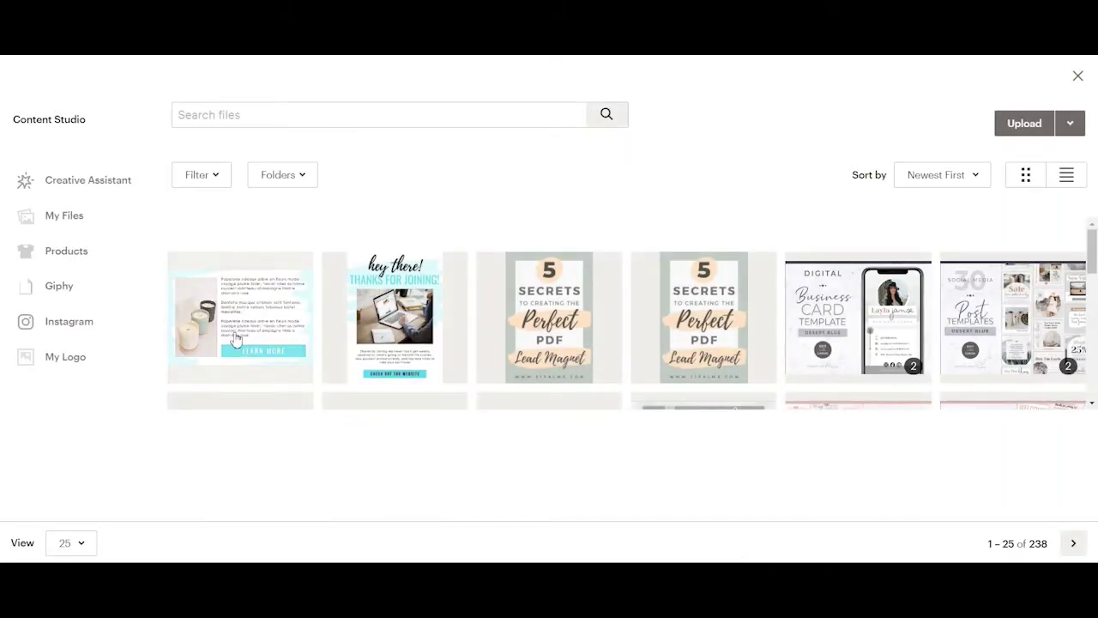
pyautogui.click(236, 335)
pyautogui.click(1064, 125)
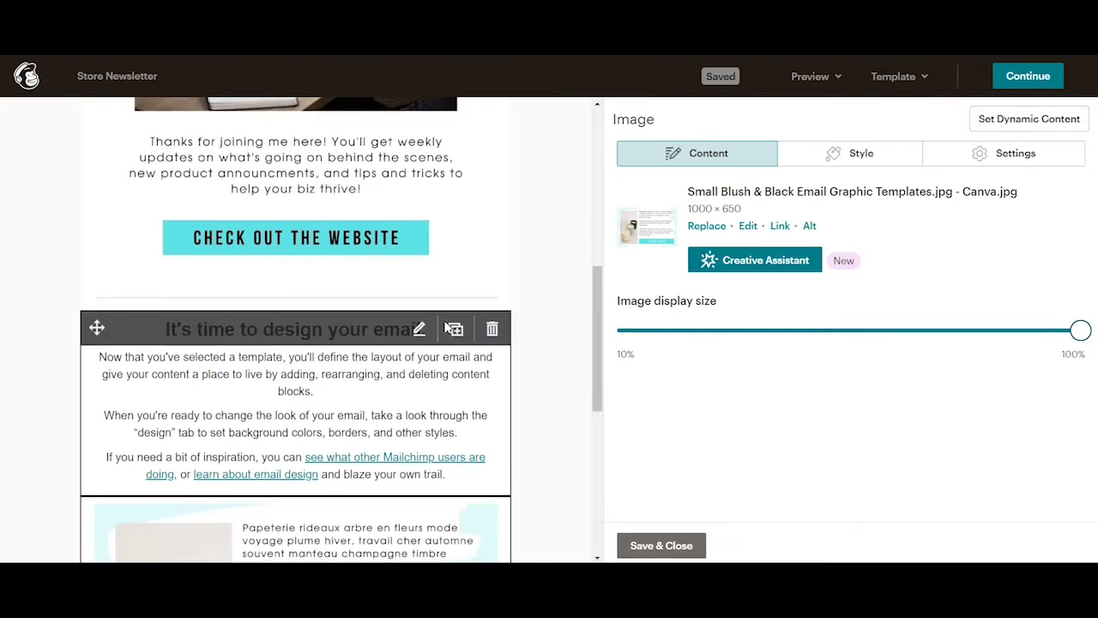
pyautogui.scroll(-3, 429, 361)
pyautogui.scroll(-2, 497, 466)
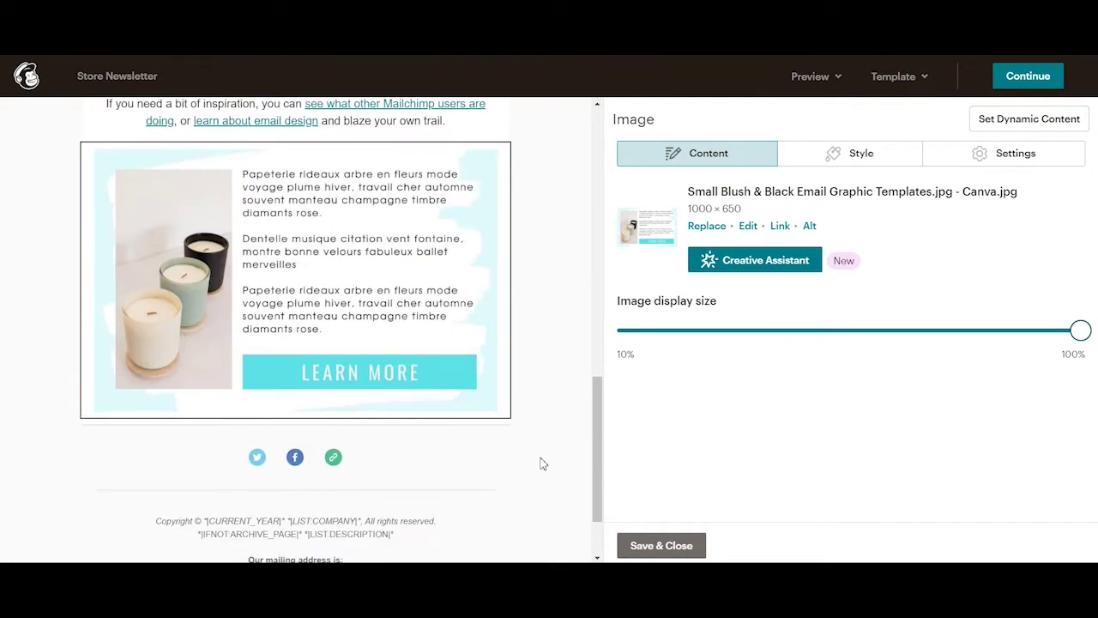
pyautogui.click(780, 226)
pyautogui.click(557, 339)
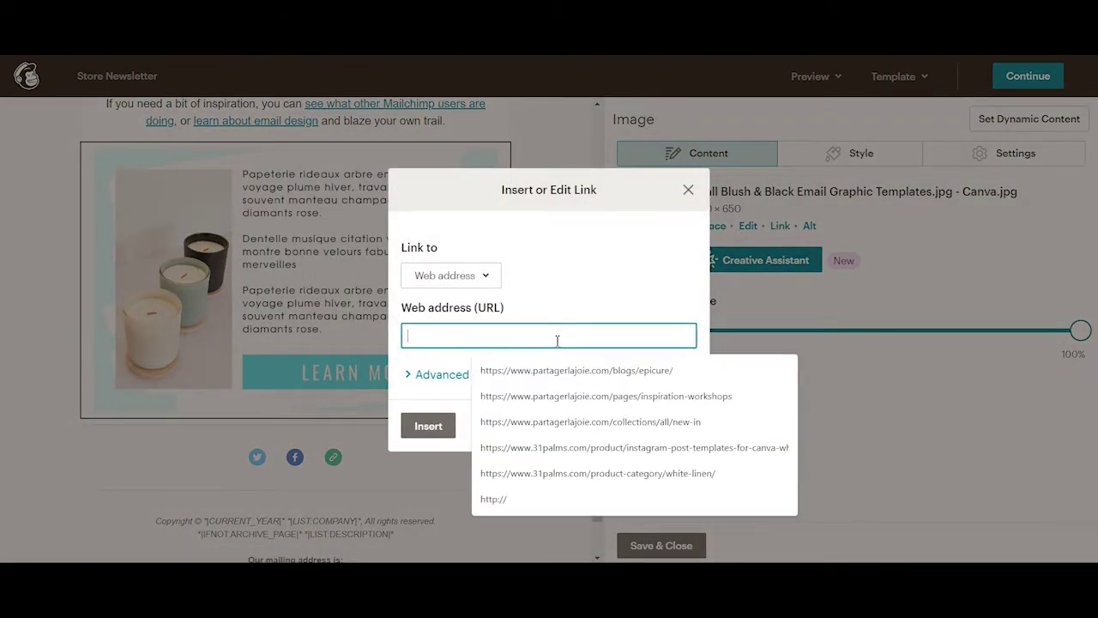
pyautogui.write('www.test.com')
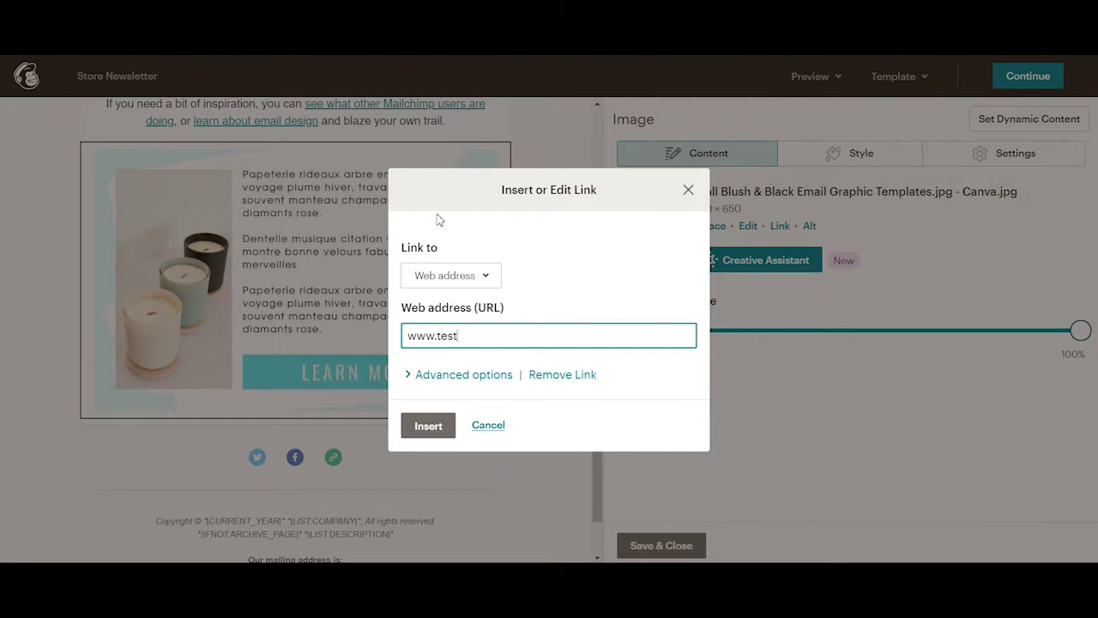
pyautogui.click(428, 426)
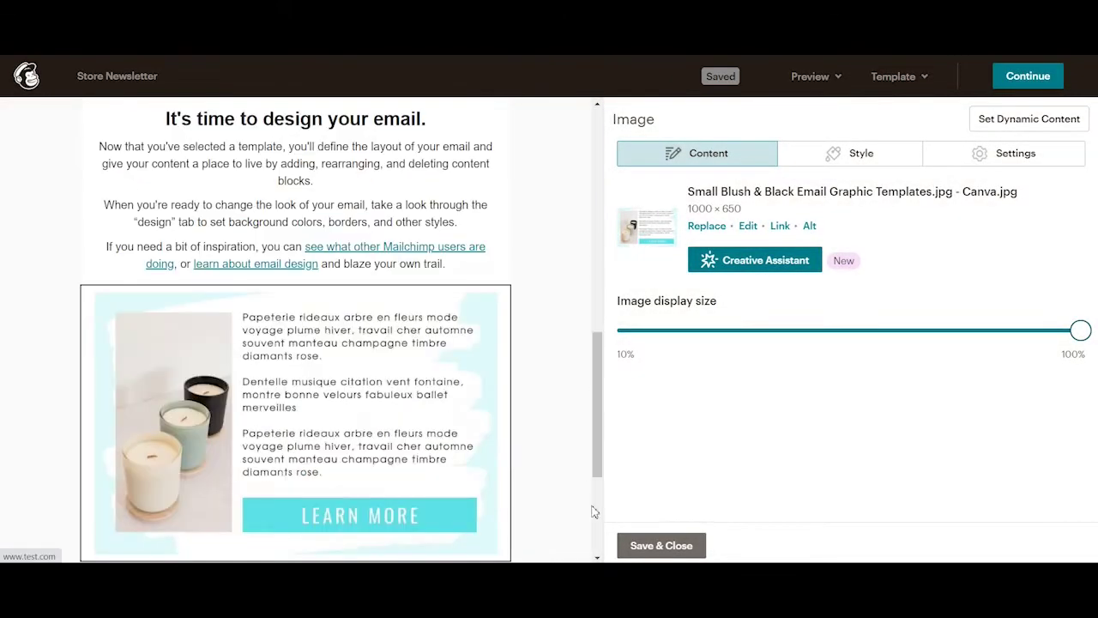
pyautogui.click(661, 546)
# Add a boxed text block below the candle graphic and open its container style settings.
pyautogui.moveTo(749, 217); pyautogui.dragTo(421, 463)
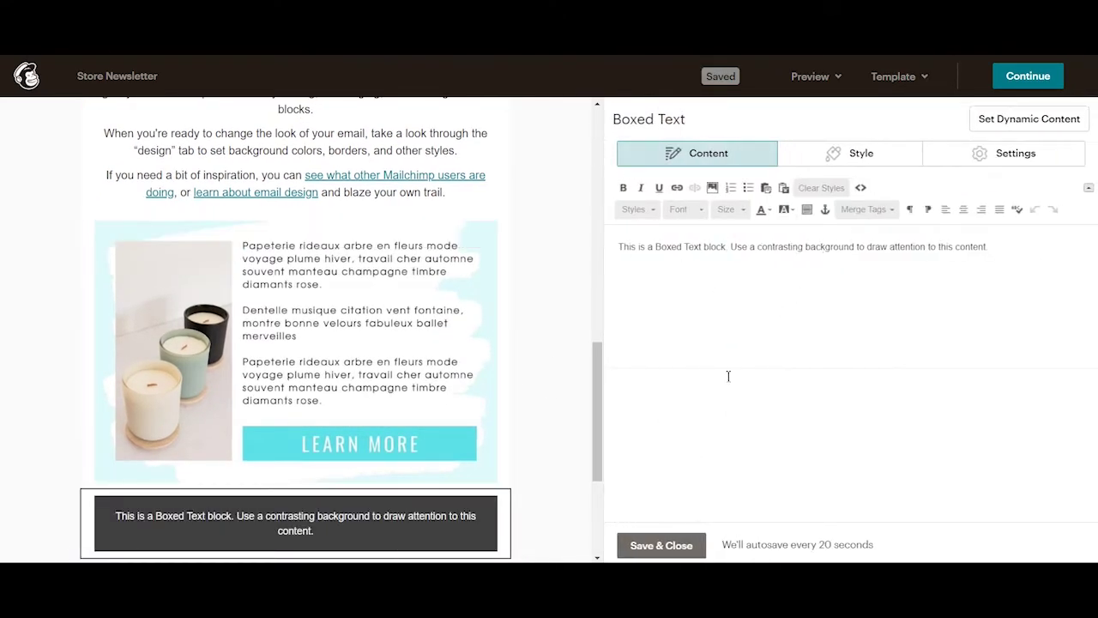
pyautogui.moveTo(473, 519)
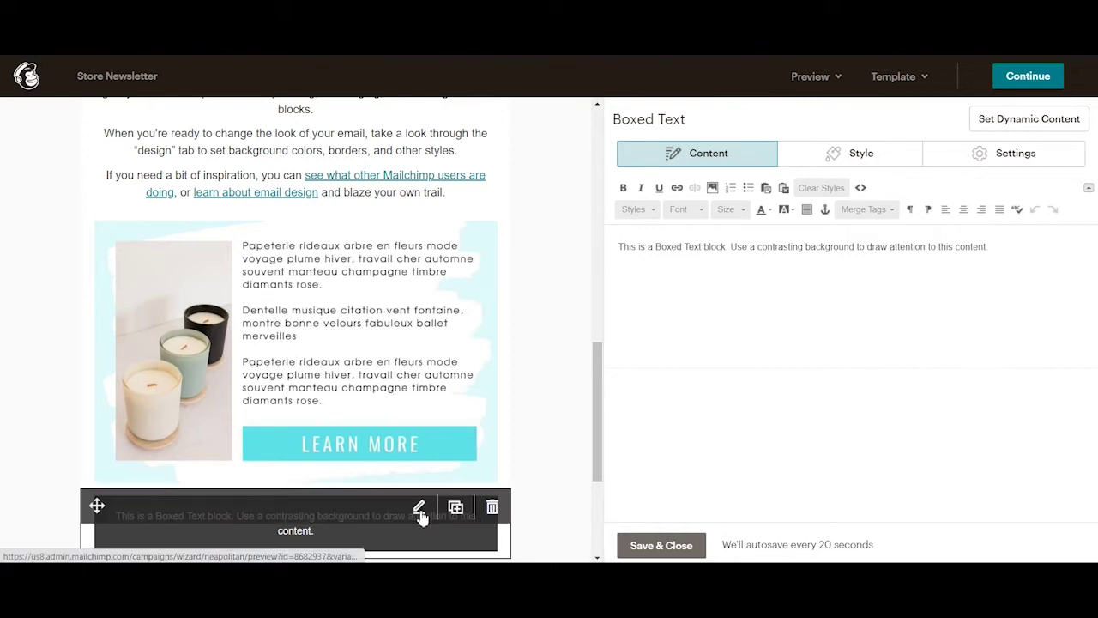
pyautogui.click(859, 154)
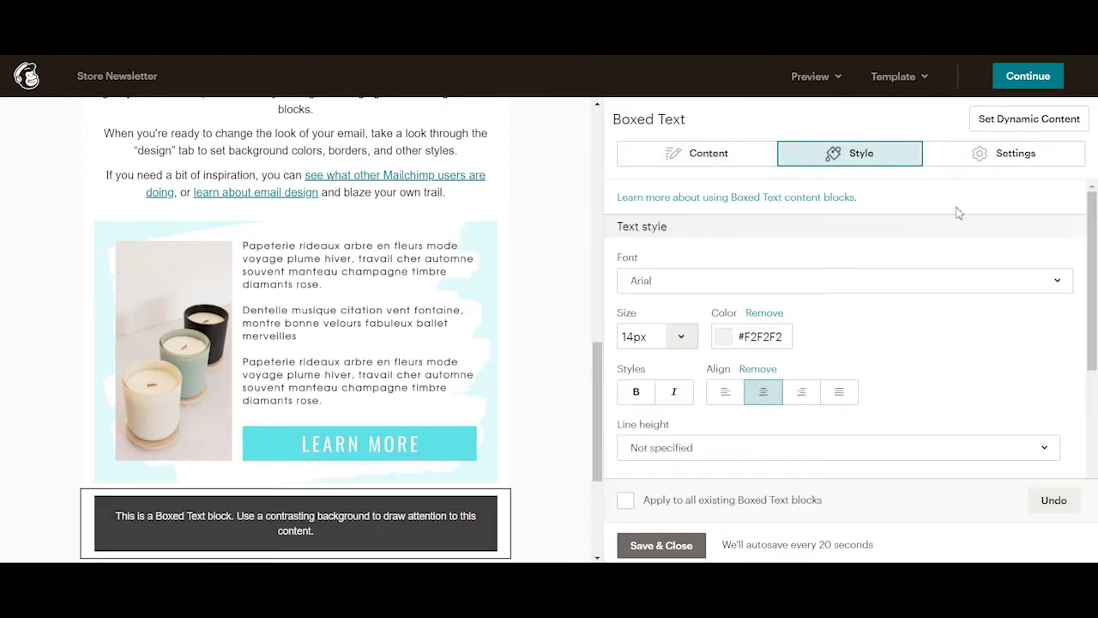
pyautogui.scroll(-3, 755, 375)
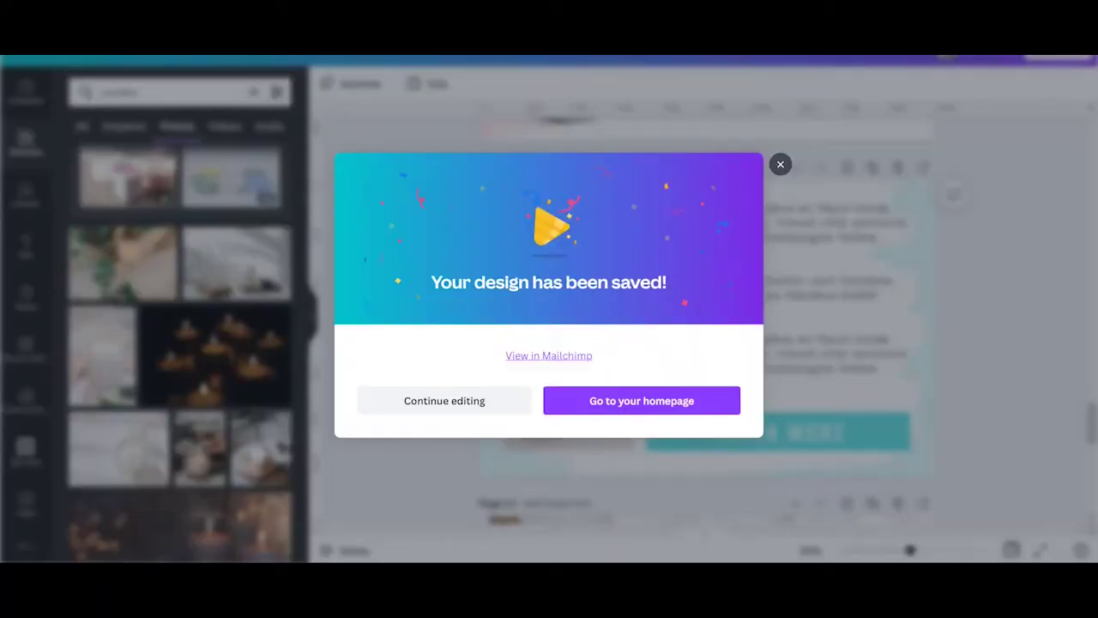
# Switch to Canva and copy the hex colour code of page 10's "LEARN MORE" button.
pyautogui.click(780, 163)
pyautogui.click(872, 431)
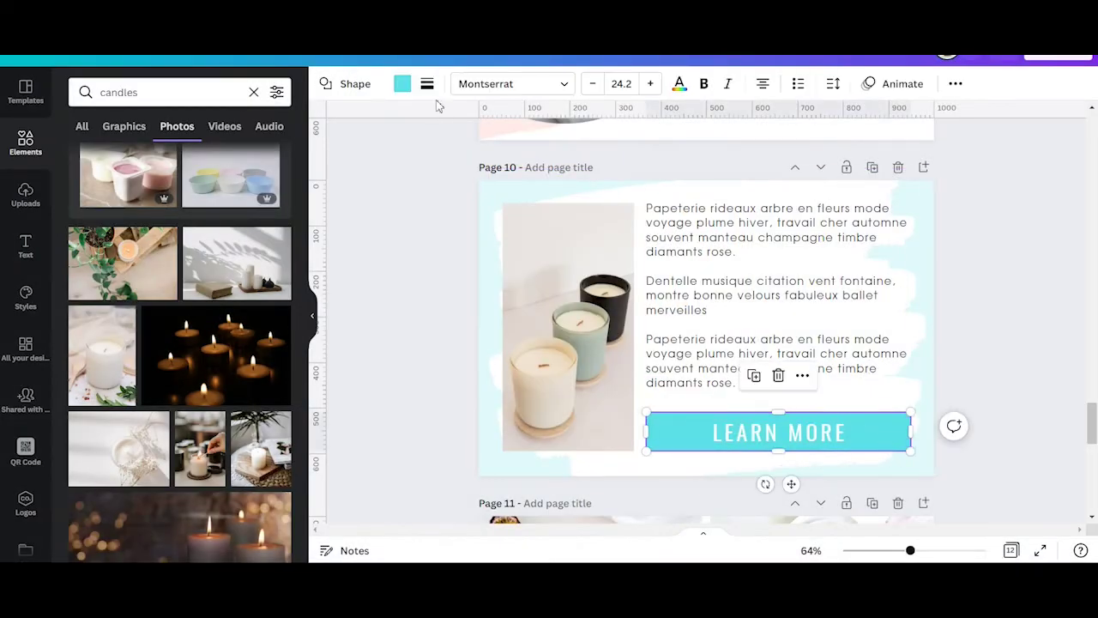
pyautogui.click(402, 85)
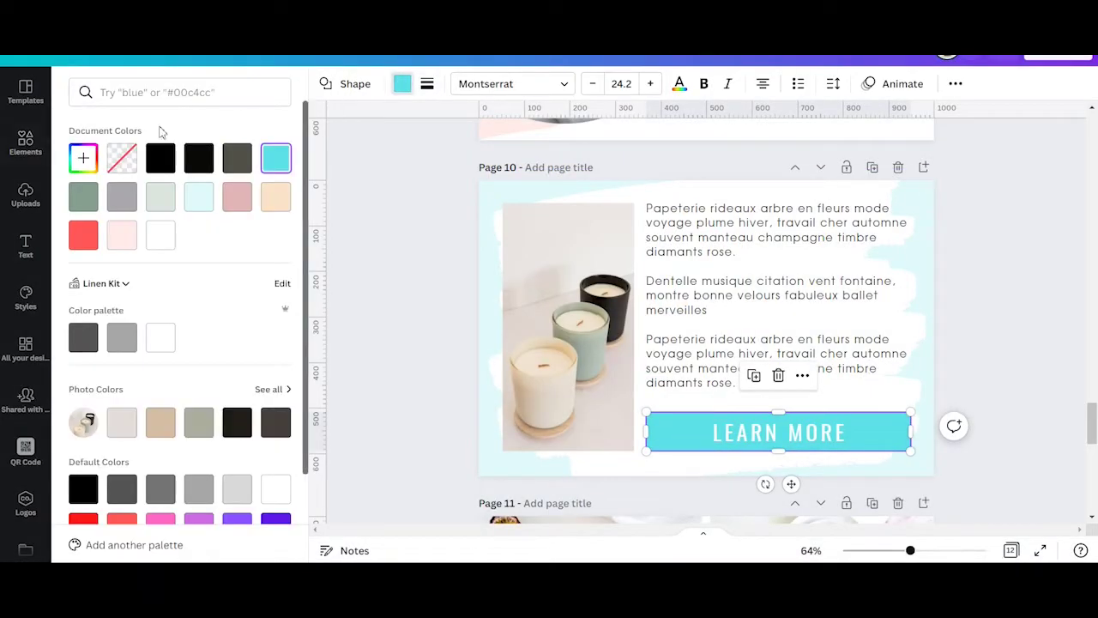
pyautogui.click(84, 162)
pyautogui.hotkey('ctrl', 'c')
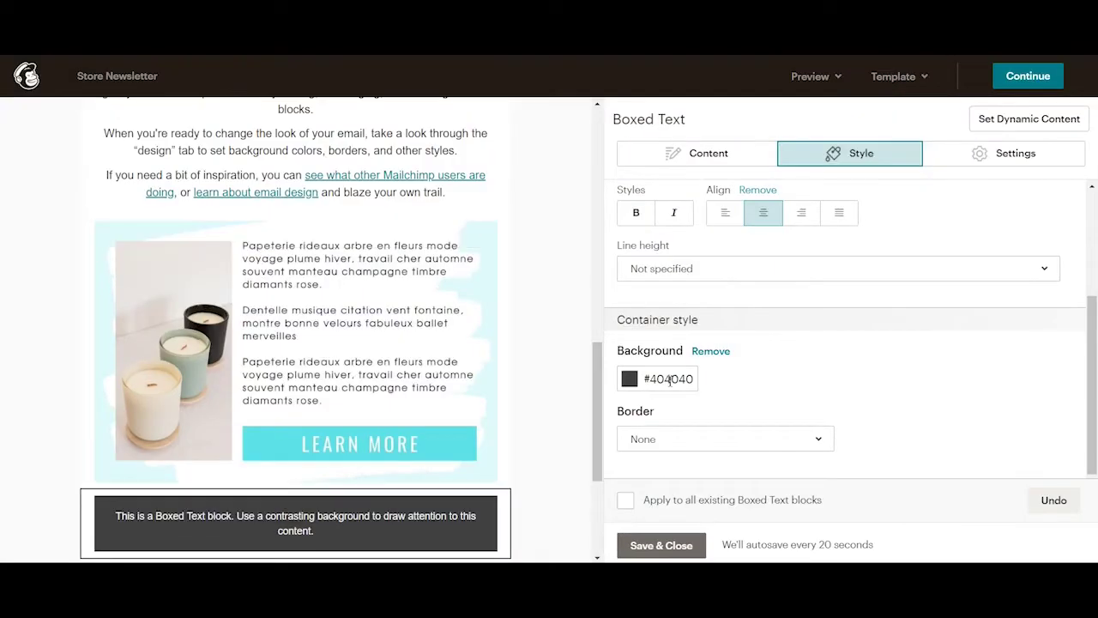
# Back in Mailchimp, set the boxed text block's background colour to the copied #5CE1E6.
pyautogui.click(669, 378)
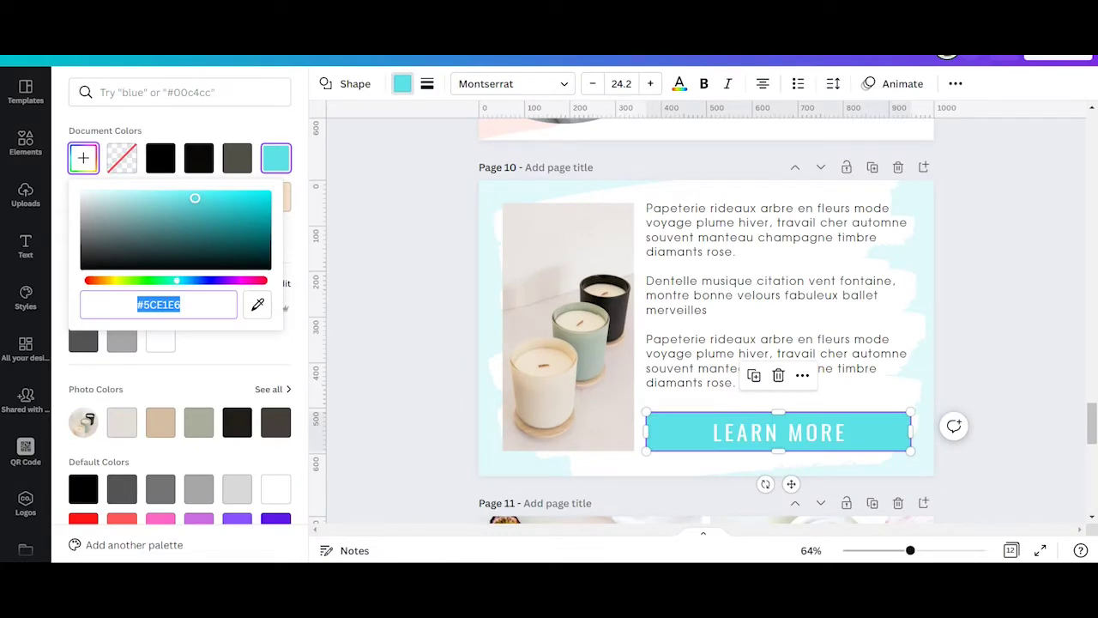
pyautogui.moveTo(690, 566)
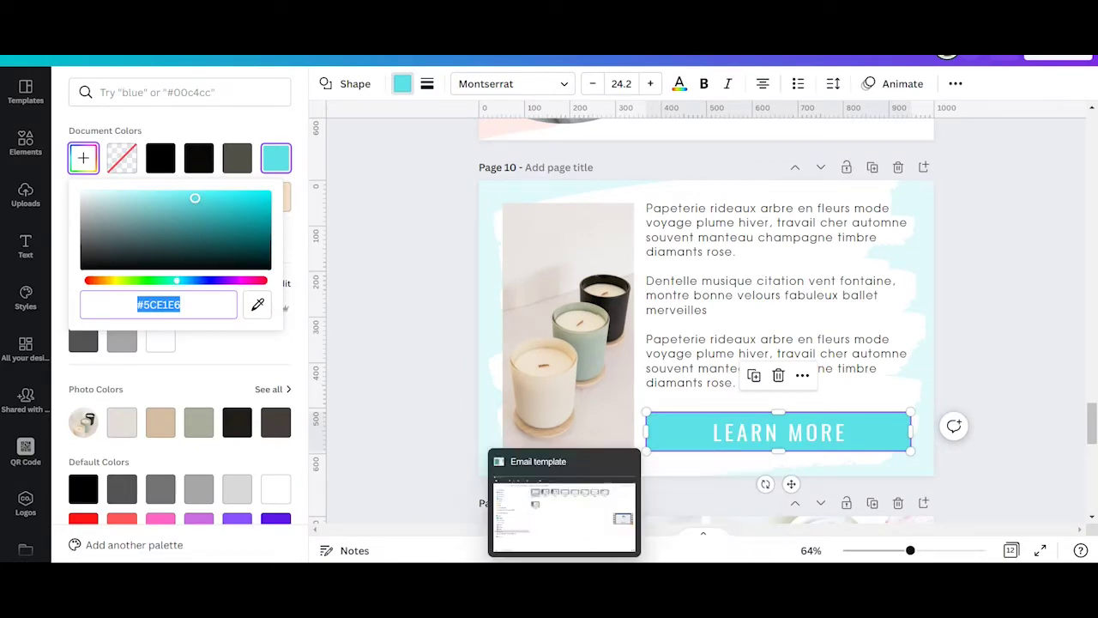
pyautogui.click(563, 487)
pyautogui.doubleClick(680, 383)
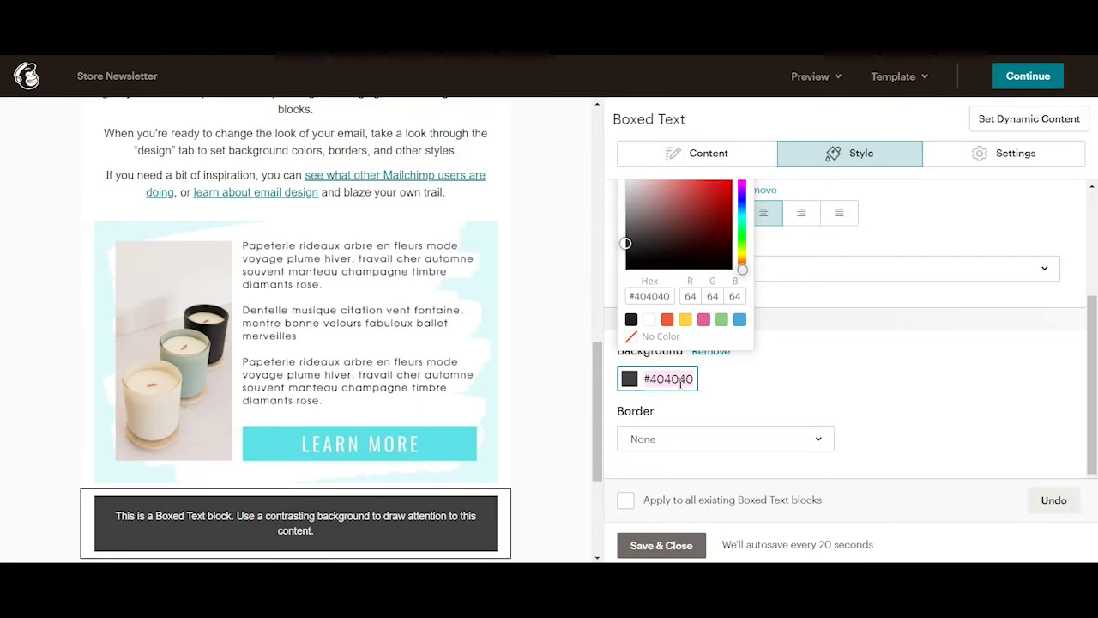
pyautogui.press('BackSpace')
pyautogui.hotkey('ctrl', 'v')
pyautogui.click(939, 383)
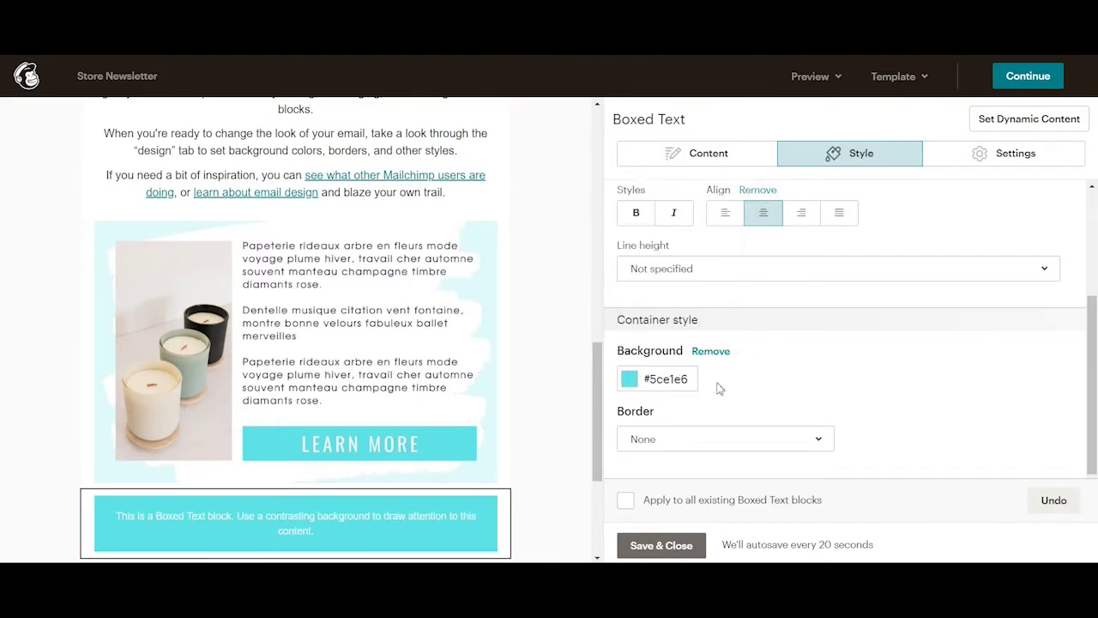
# Change the boxed text block's text colour to black, #222222.
pyautogui.scroll(5, 429, 413)
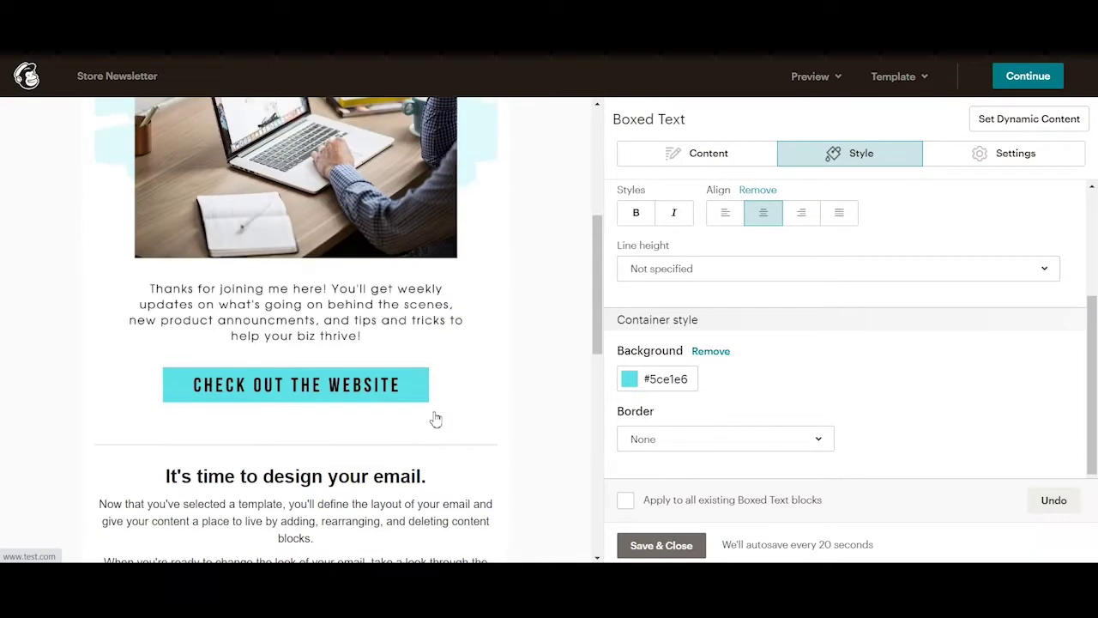
pyautogui.scroll(-8, 434, 420)
pyautogui.scroll(3, 710, 392)
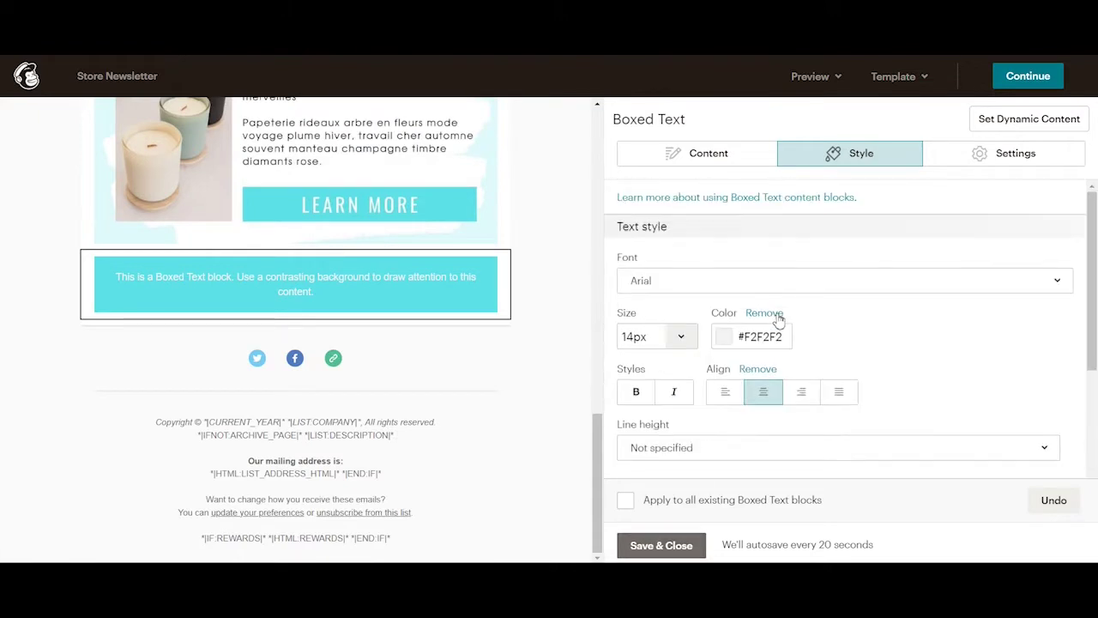
pyautogui.click(742, 333)
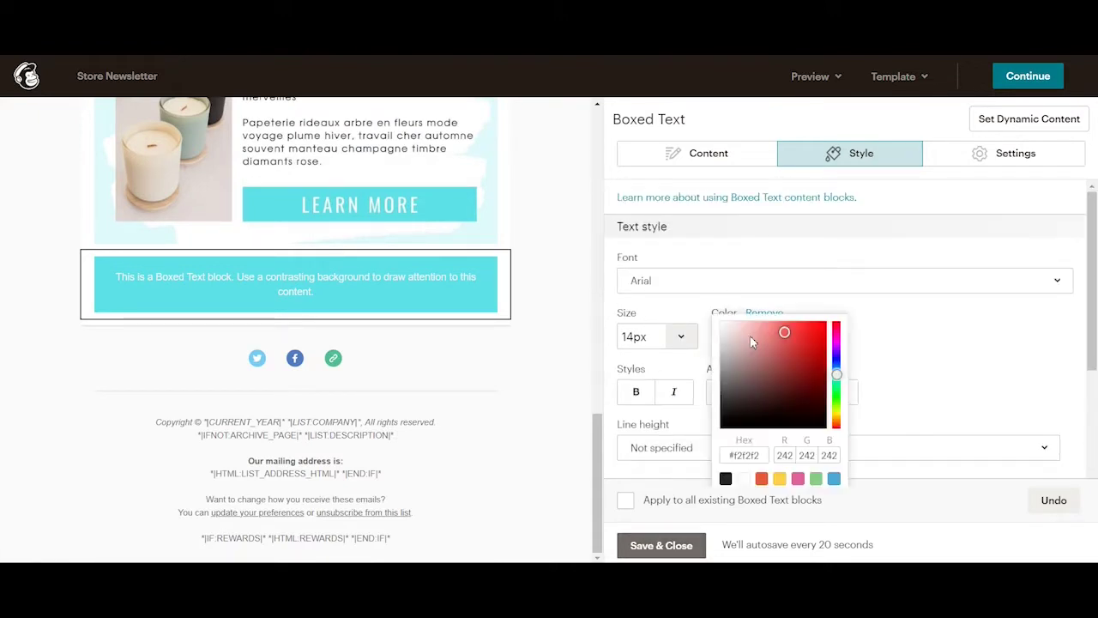
pyautogui.click(725, 454)
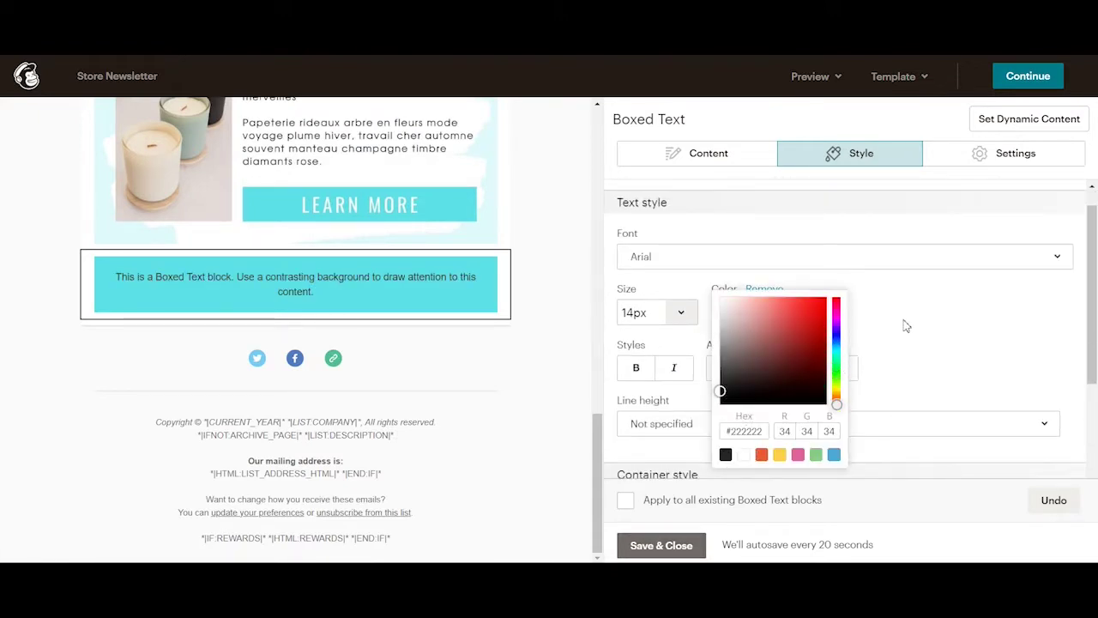
pyautogui.click(906, 327)
# Set the boxed text to 30px in the Roboto font, and save and close the block.
pyautogui.click(680, 313)
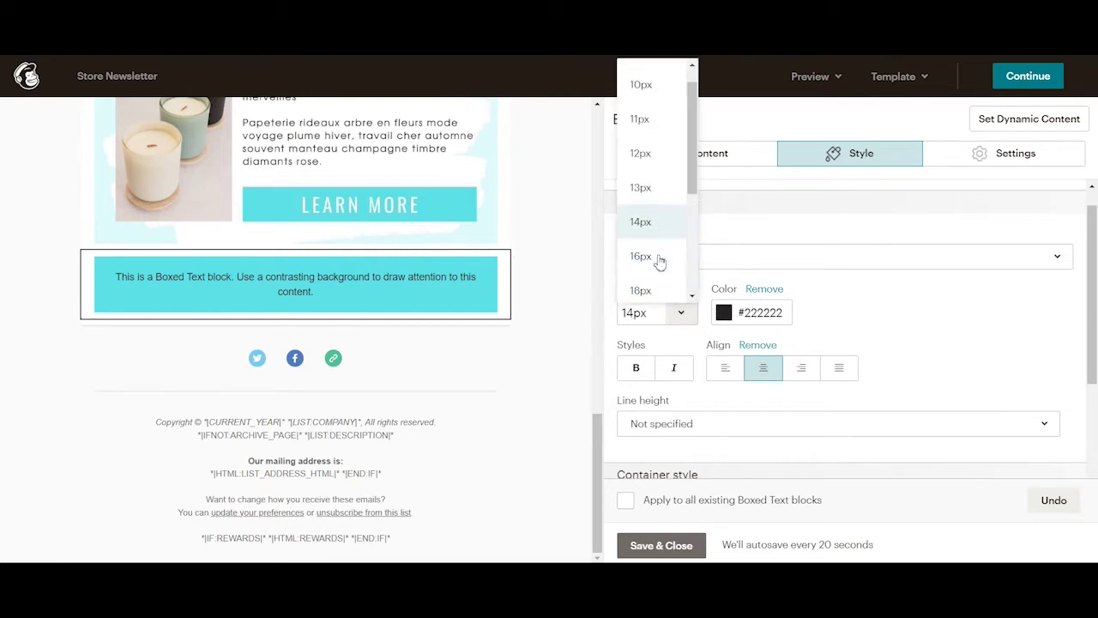
pyautogui.scroll(-3, 659, 261)
pyautogui.click(650, 240)
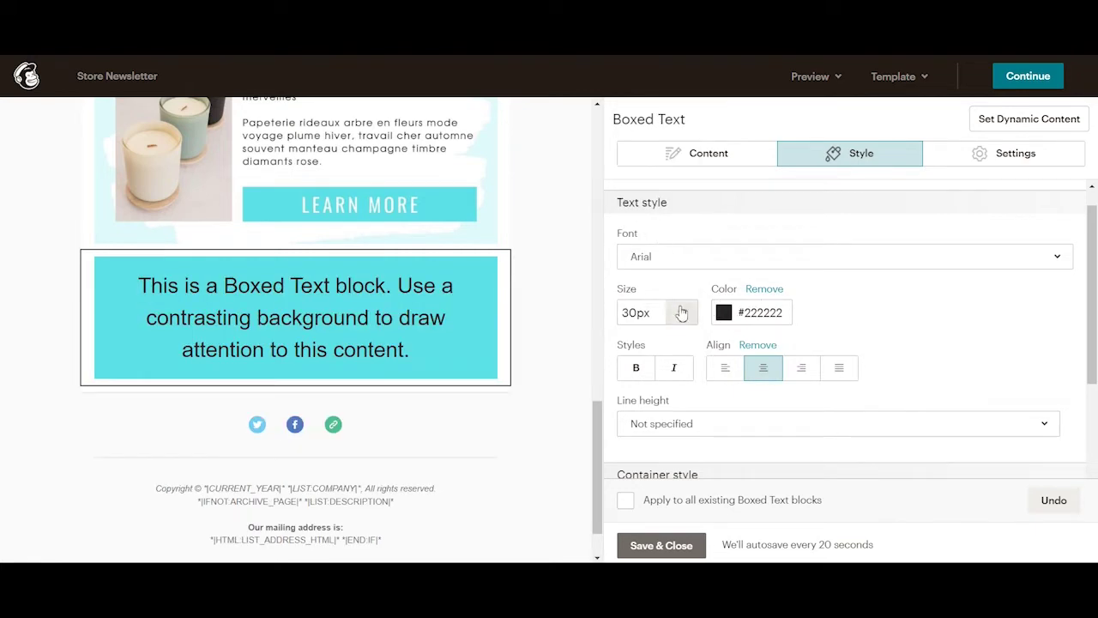
pyautogui.click(684, 257)
pyautogui.scroll(-3, 731, 395)
pyautogui.scroll(-1, 725, 413)
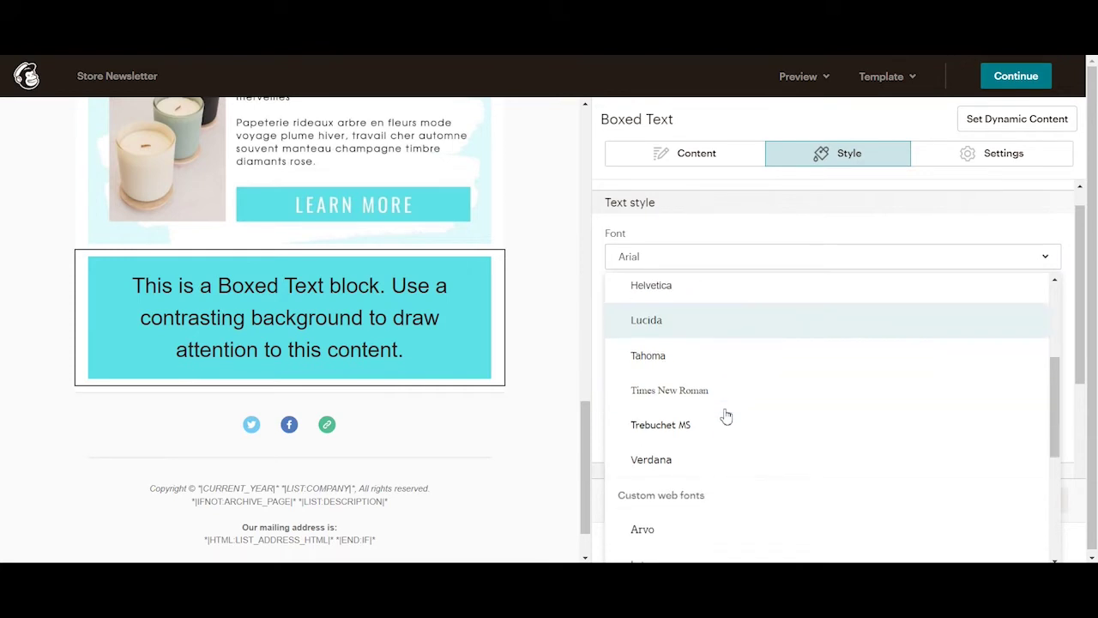
pyautogui.scroll(-4, 716, 457)
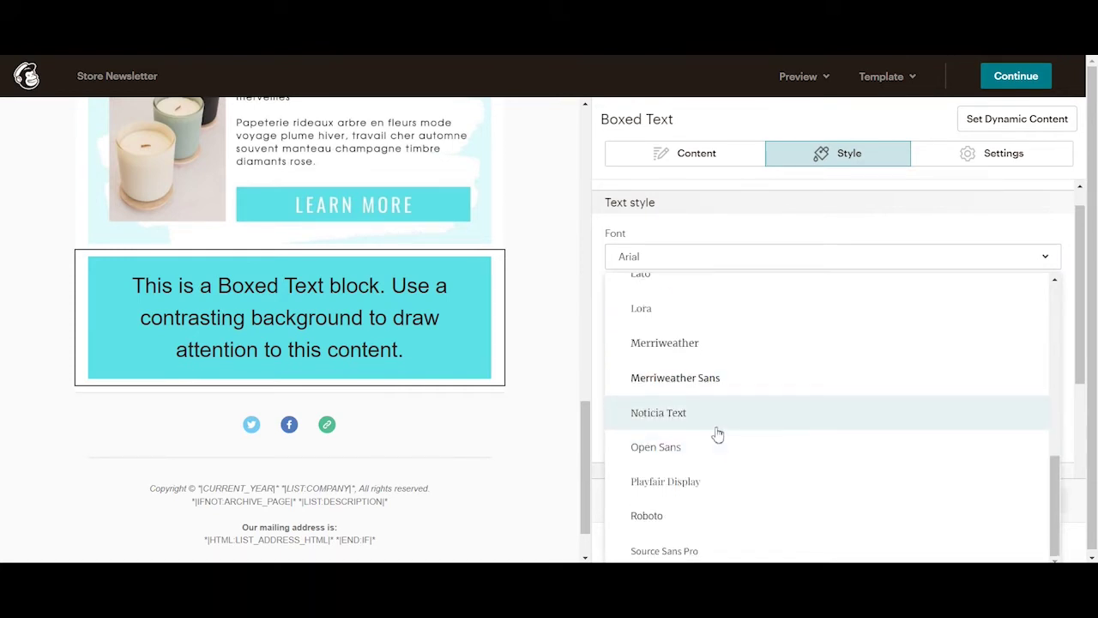
pyautogui.scroll(-1, 687, 536)
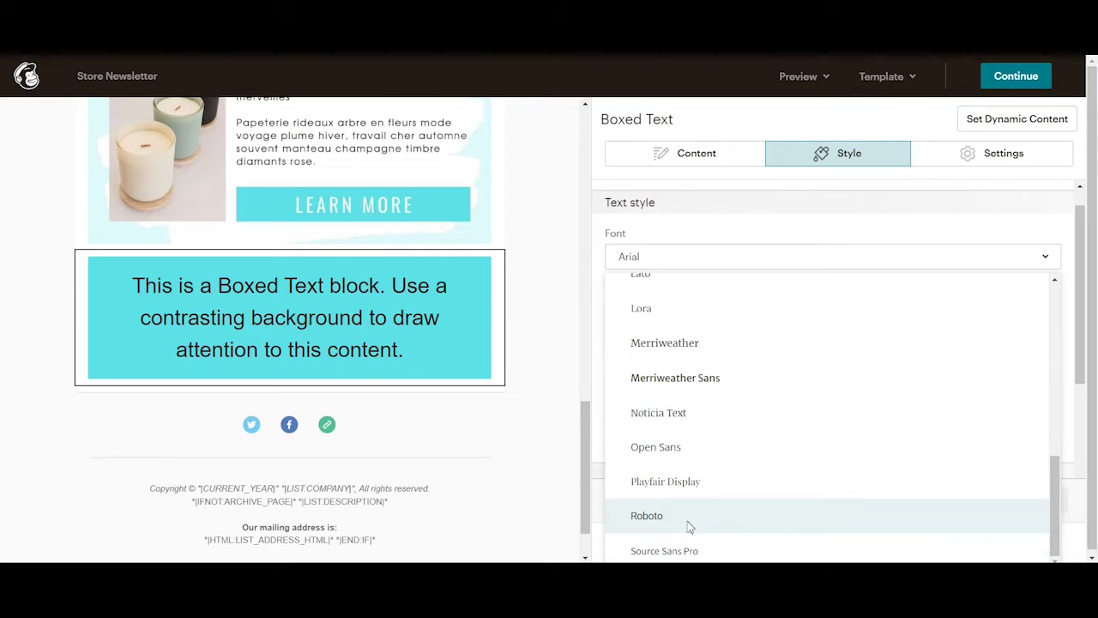
pyautogui.click(689, 522)
pyautogui.click(697, 544)
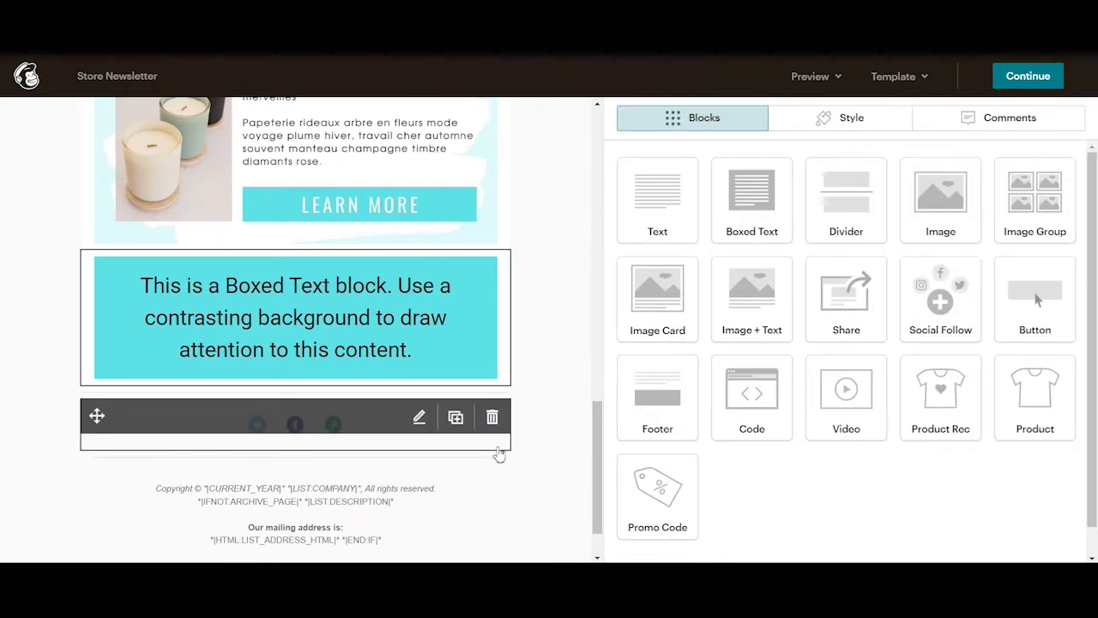
# Review the whole newsletter layout, from the logo and welcome graphic to the boxed text block.
pyautogui.scroll(6, 209, 360)
pyautogui.scroll(10, 209, 360)
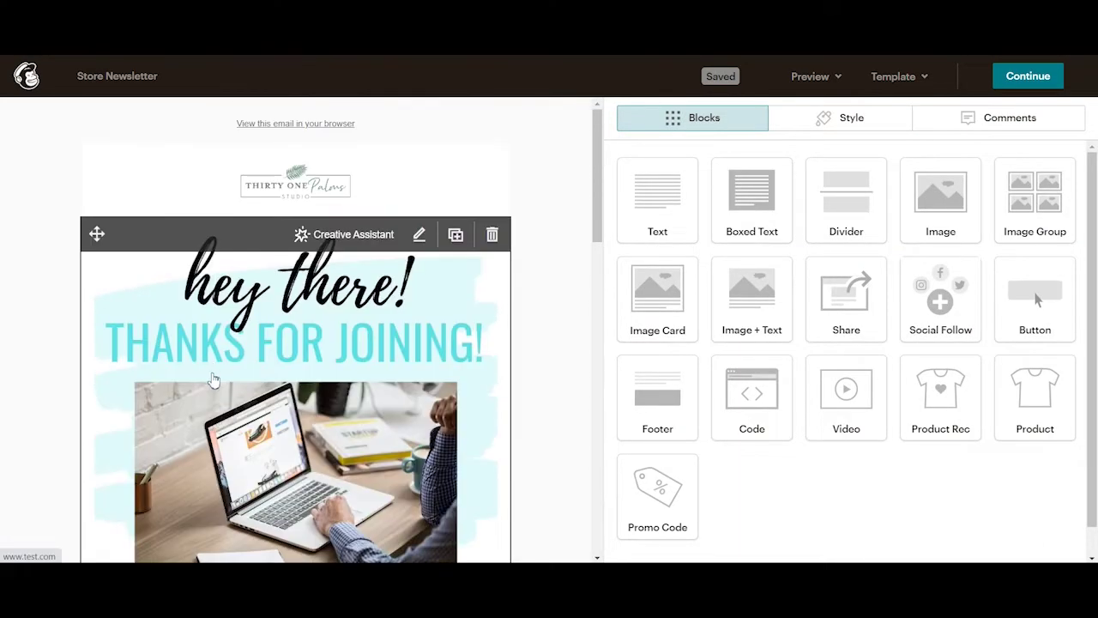
pyautogui.scroll(-5, 557, 411)
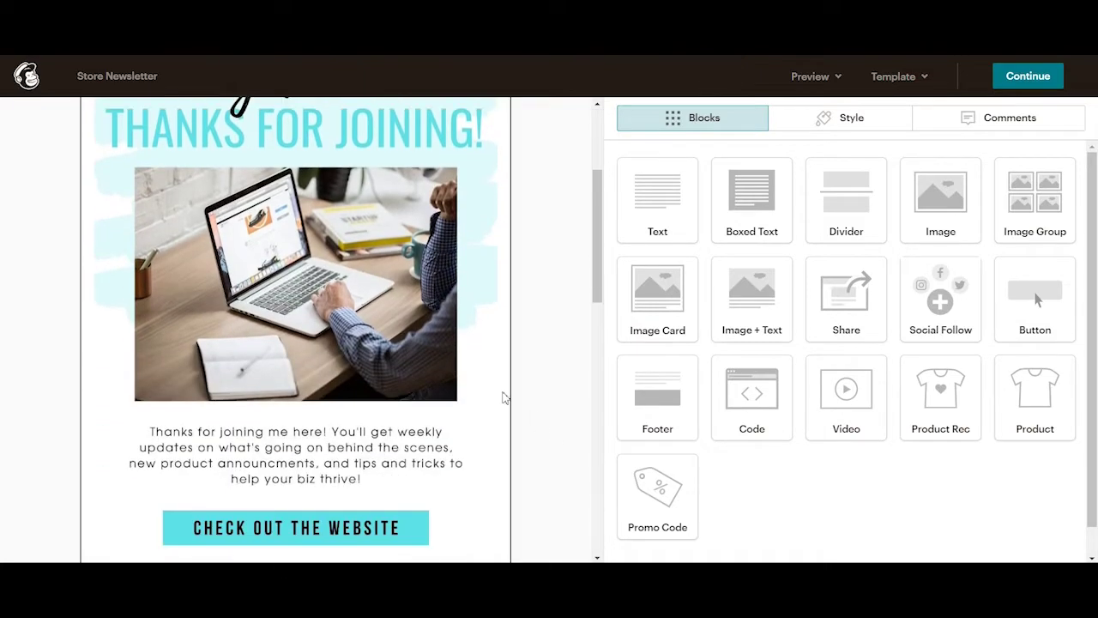
pyautogui.scroll(-3, 485, 396)
pyautogui.scroll(-6, 485, 393)
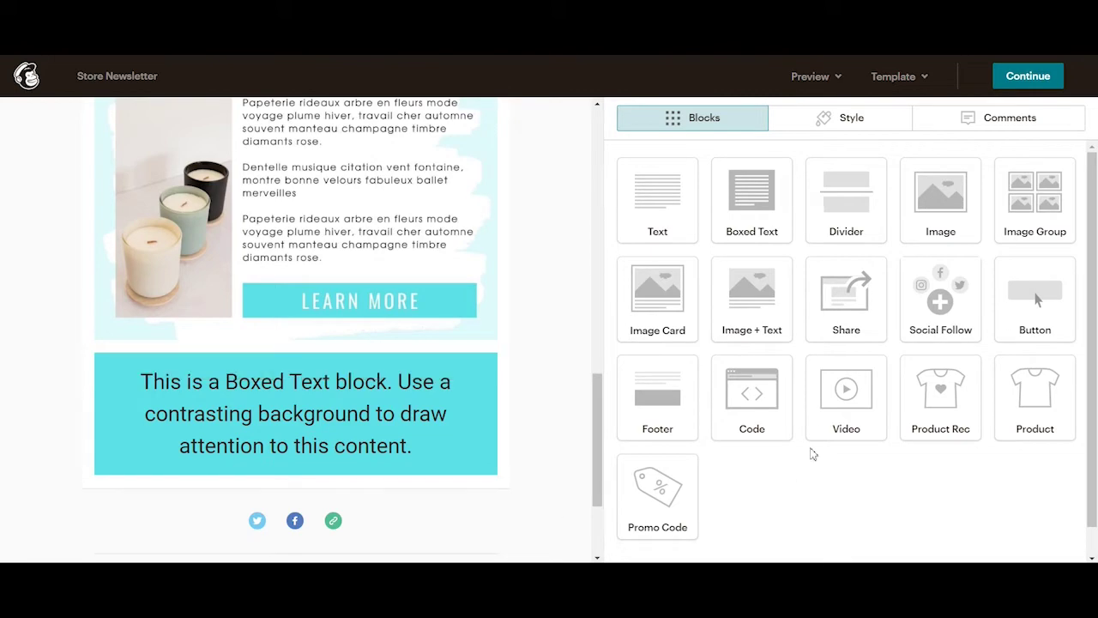
pyautogui.scroll(14, 463, 371)
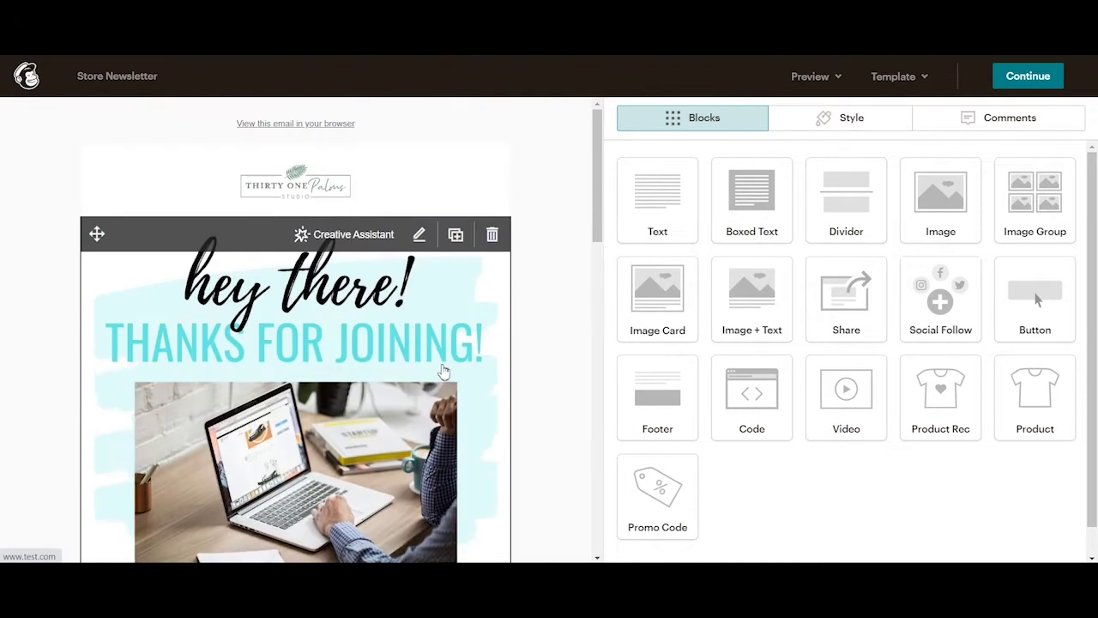
pyautogui.scroll(-8, 429, 326)
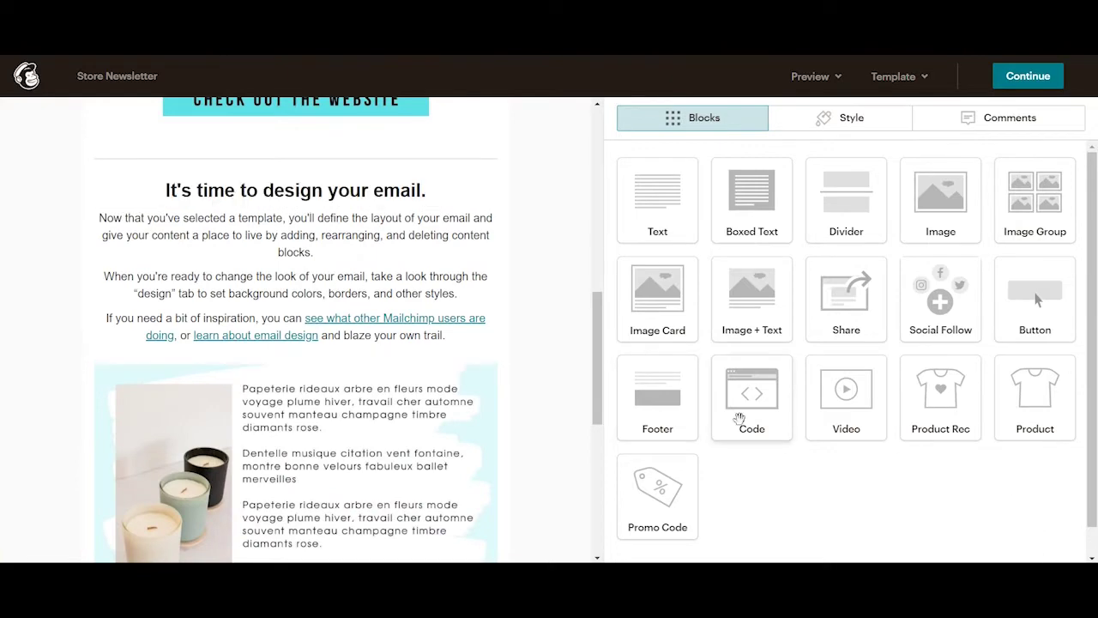
# Add a divider between the "It's time to design your email." text and the candle graphic.
pyautogui.moveTo(827, 203); pyautogui.dragTo(397, 372)
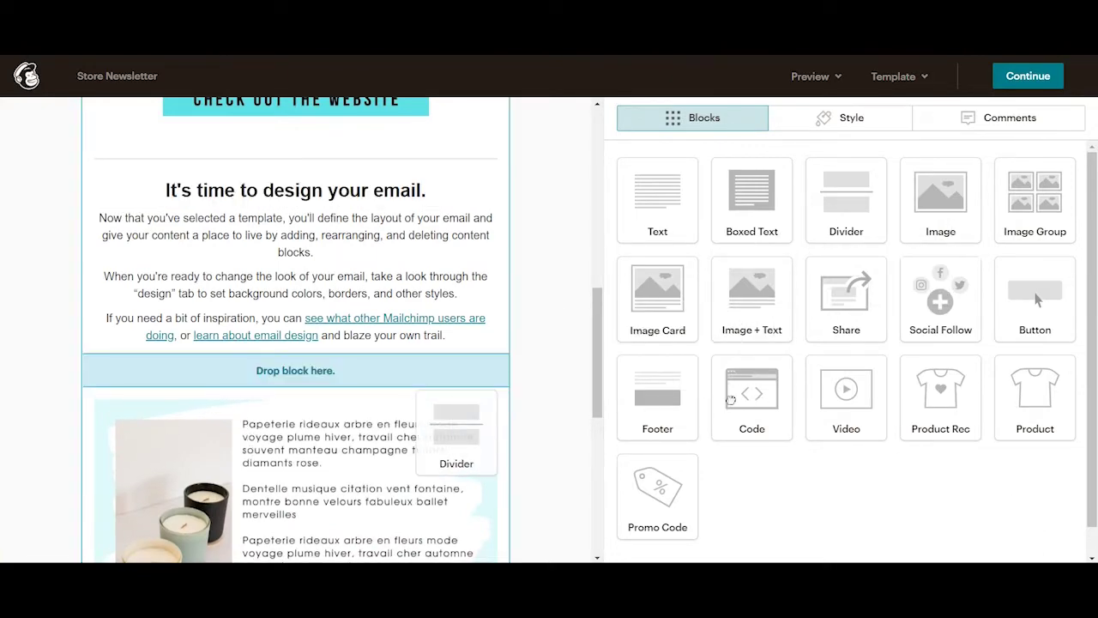
pyautogui.moveTo(456, 429); pyautogui.dragTo(463, 429)
pyautogui.scroll(-3, 526, 478)
pyautogui.scroll(4, 329, 394)
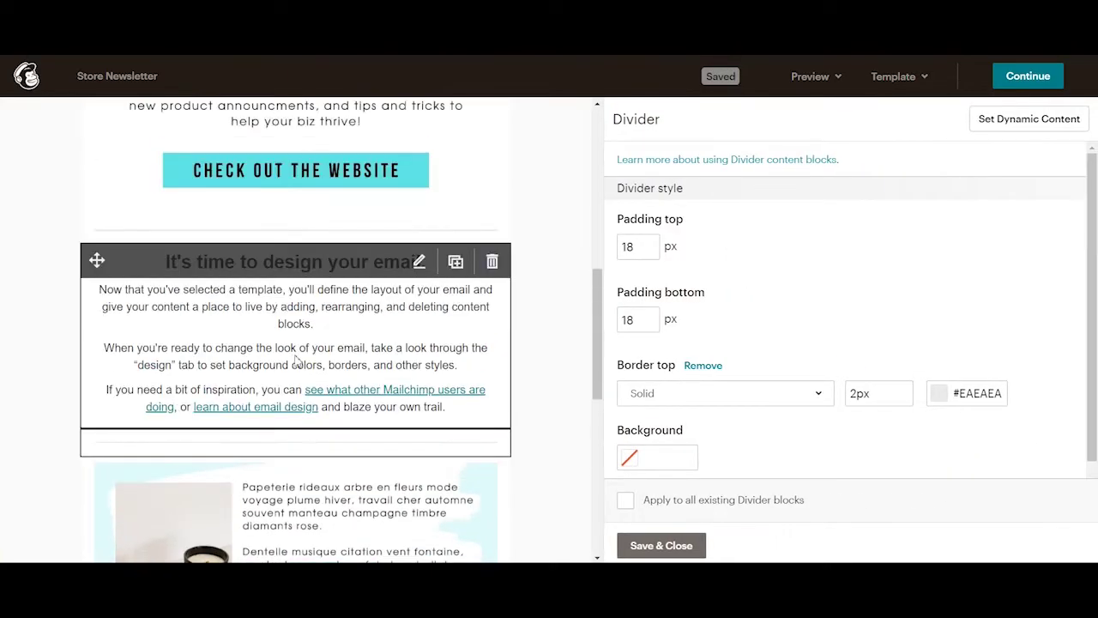
# Check how the graphics, text and dividers fit together throughout the newsletter.
pyautogui.scroll(-3, 480, 446)
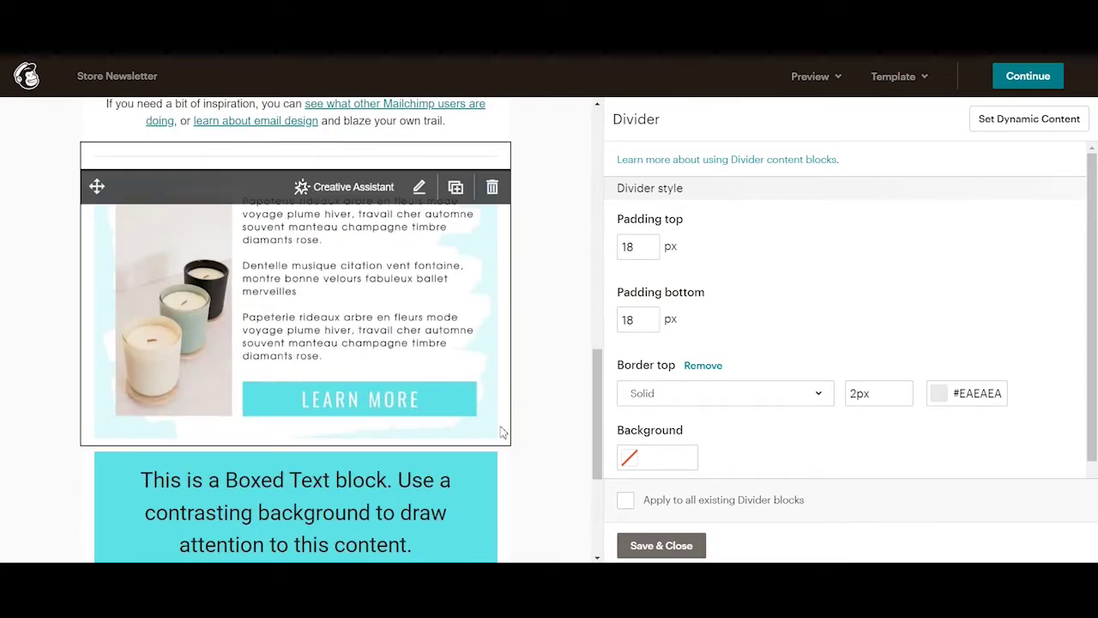
pyautogui.scroll(3, 515, 438)
pyautogui.scroll(10, 515, 438)
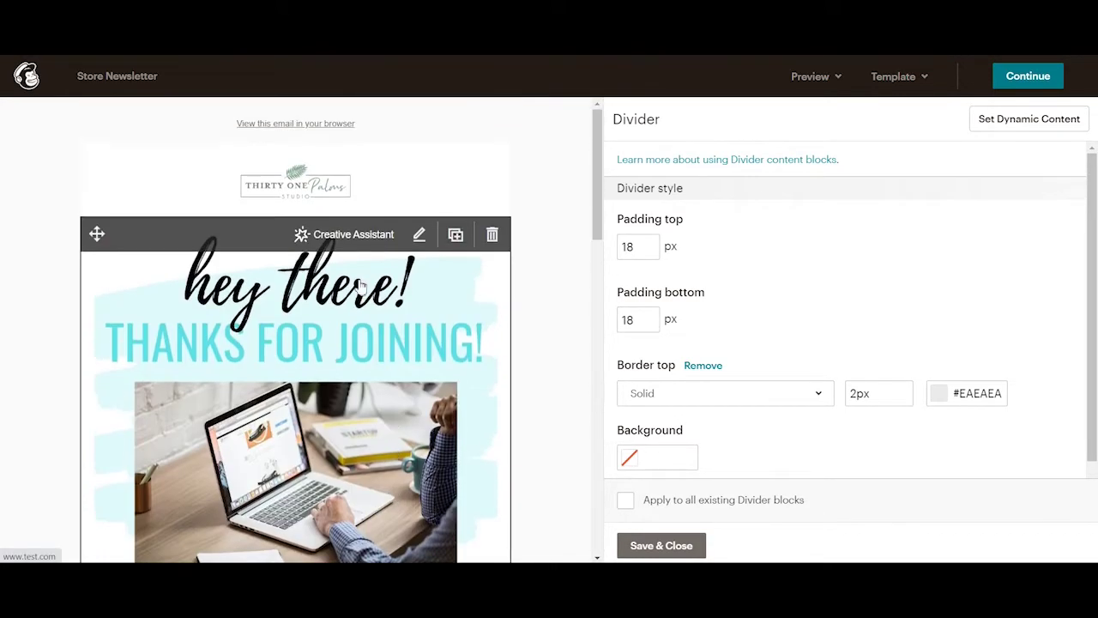
pyautogui.moveTo(270, 286)
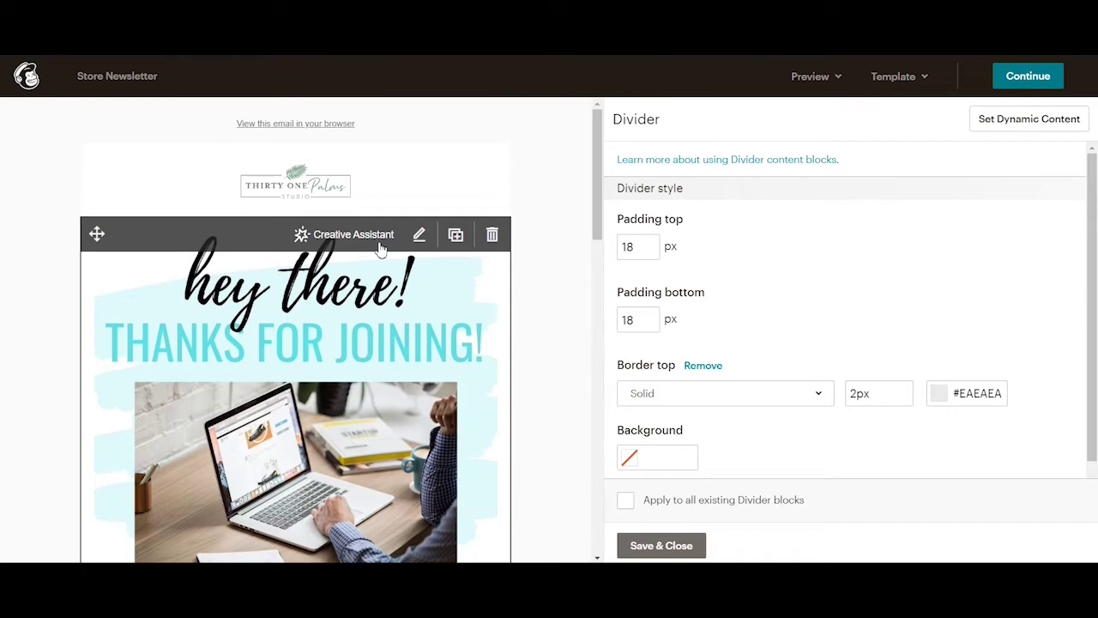
pyautogui.scroll(-5, 469, 424)
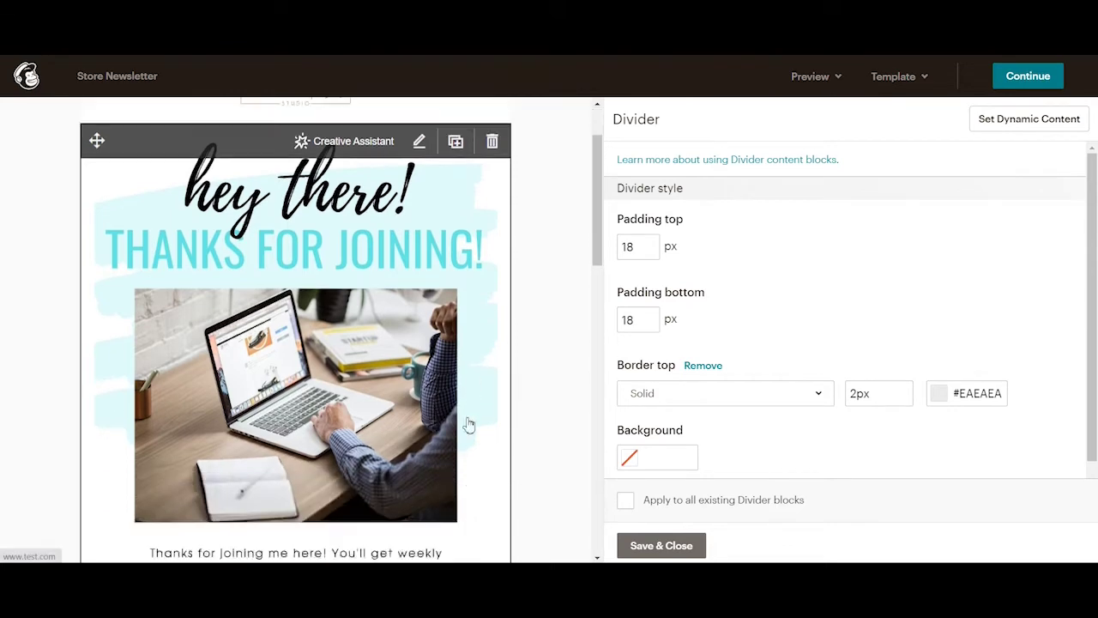
# Review the newsletter from the logo down to the boxed text block, and save and close the divider block.
pyautogui.scroll(-6, 477, 390)
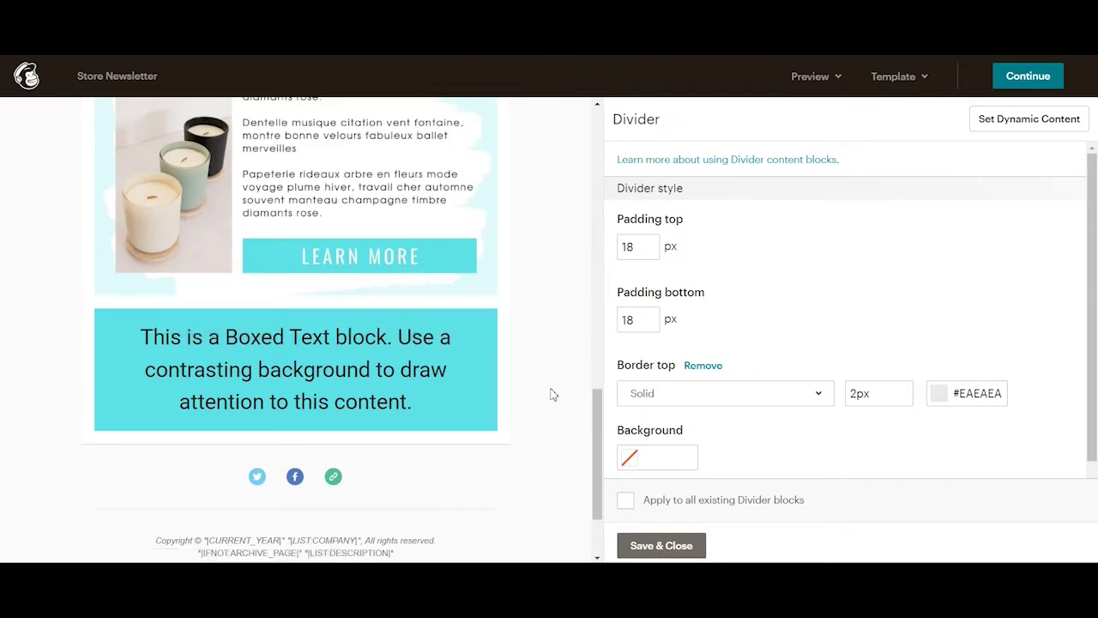
pyautogui.scroll(6, 539, 537)
pyautogui.scroll(6, 541, 534)
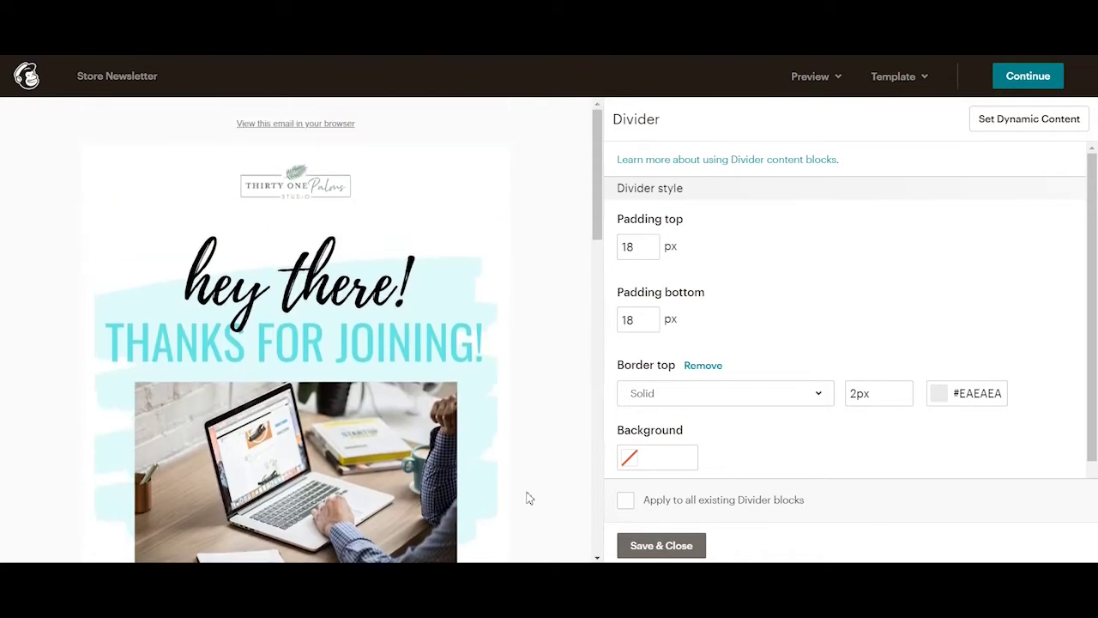
pyautogui.scroll(-5, 482, 480)
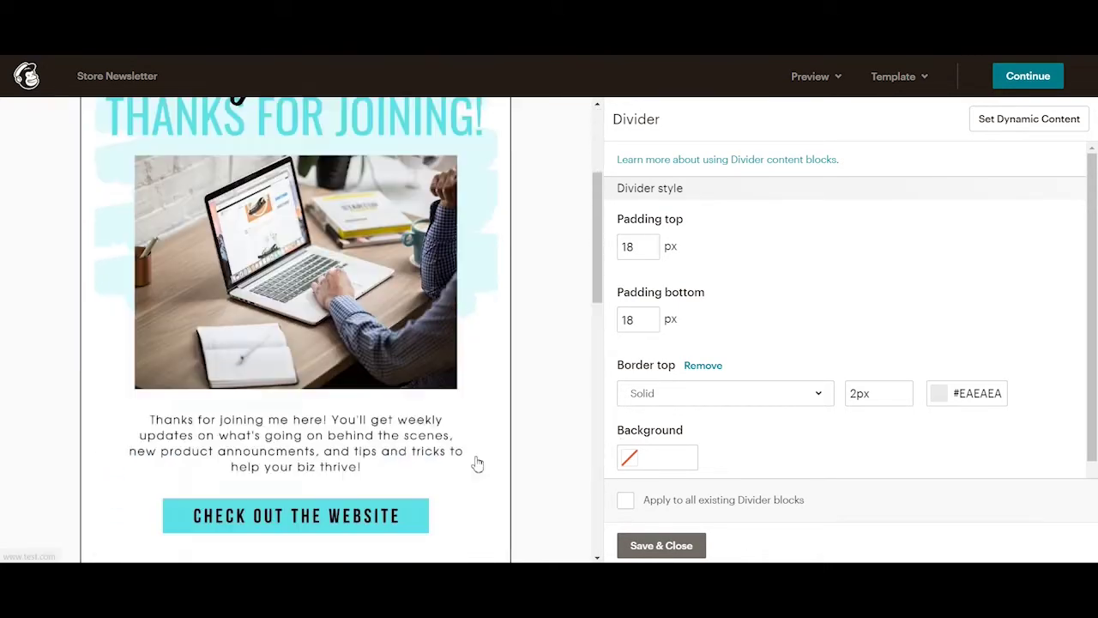
pyautogui.click(666, 546)
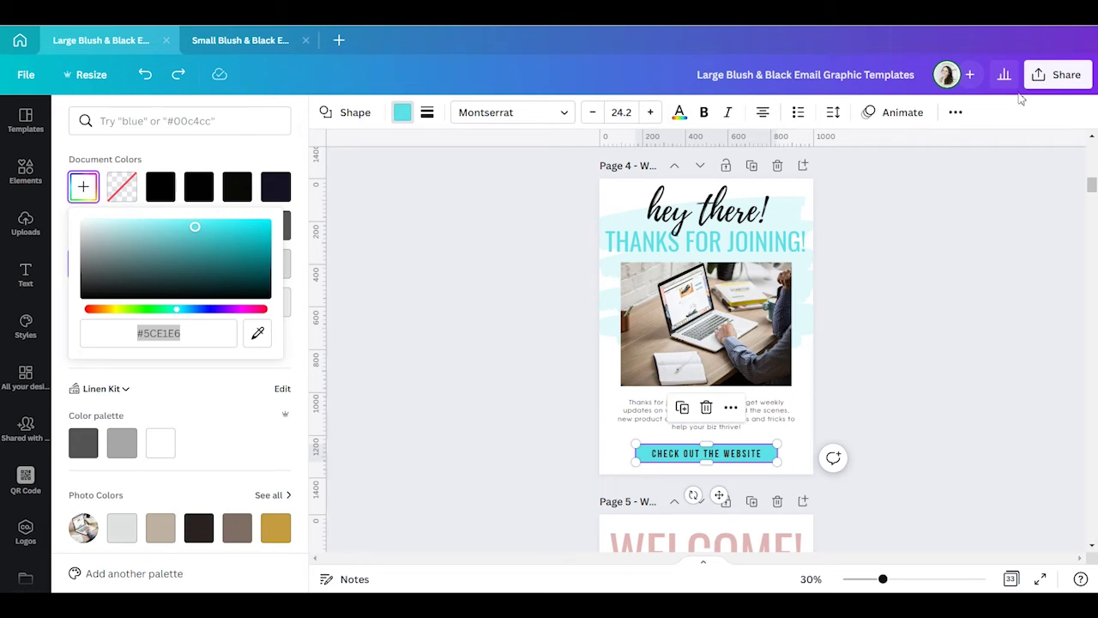
# Switch to Canva and examine the sharing and publishing options for the "Large Blush & Black Email Graphic Templates" design, including the email marketing services.
pyautogui.click(1058, 75)
pyautogui.scroll(-1, 977, 494)
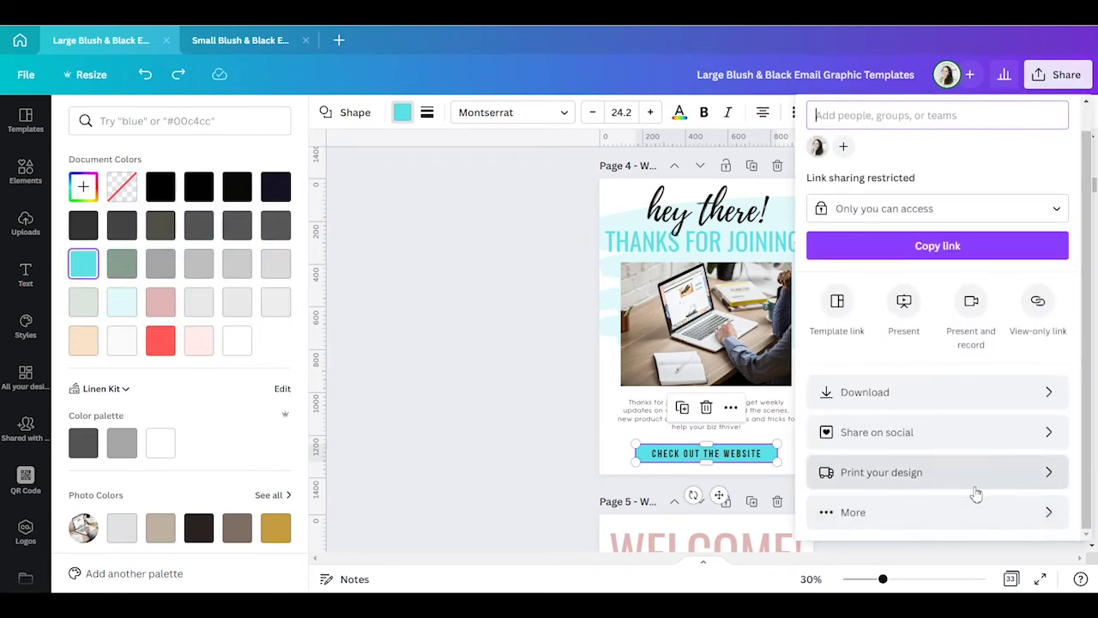
pyautogui.click(898, 515)
pyautogui.scroll(-4, 1004, 420)
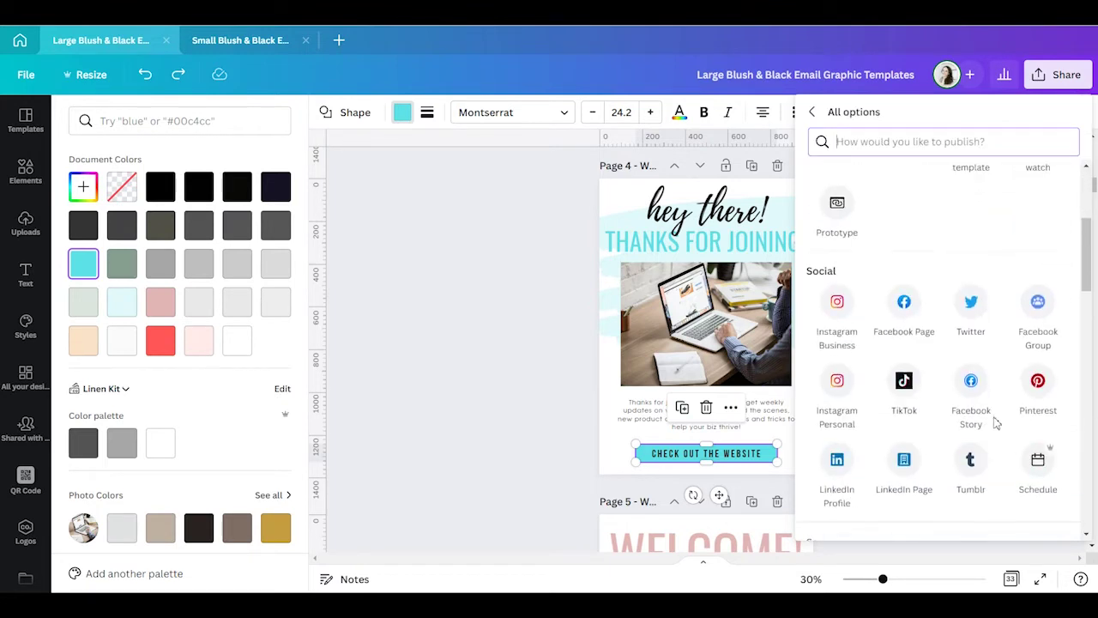
pyautogui.scroll(-3, 995, 423)
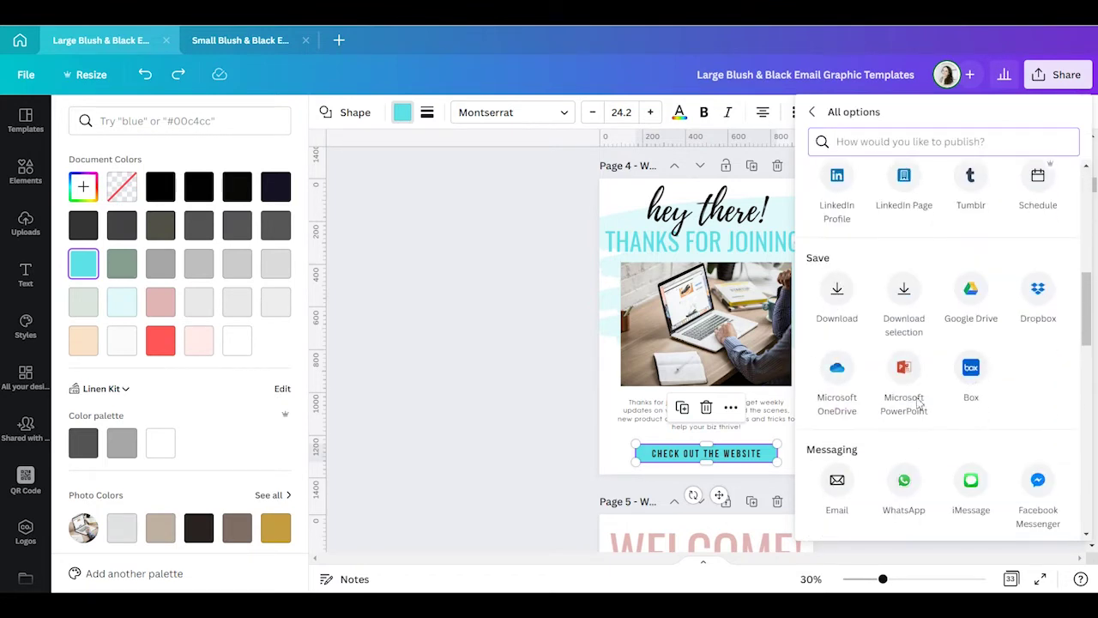
pyautogui.scroll(-2, 920, 403)
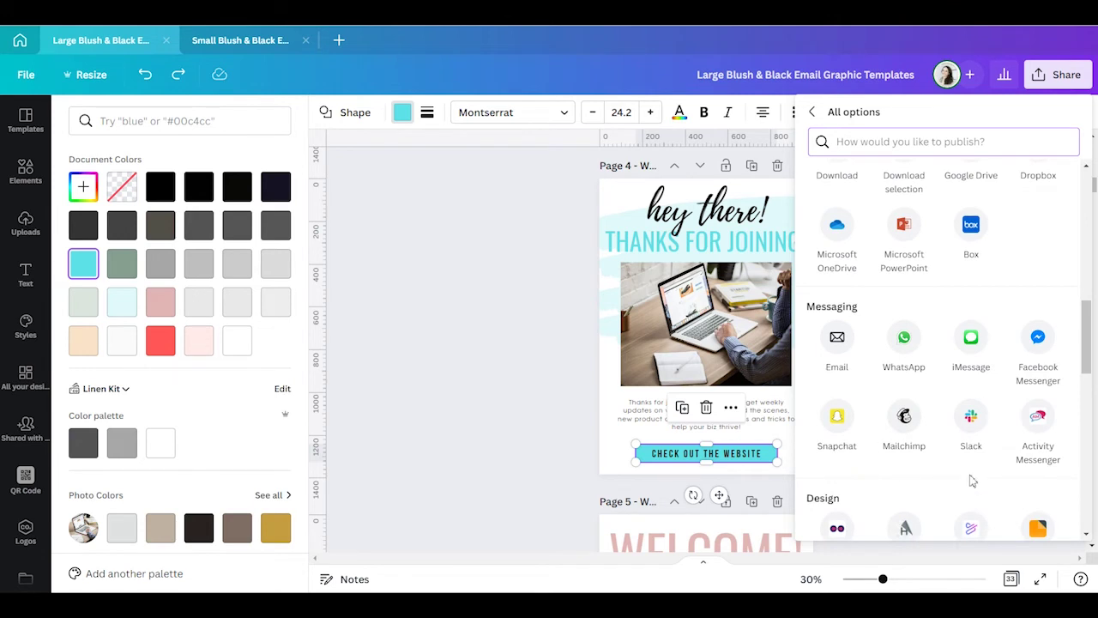
pyautogui.scroll(-5, 962, 464)
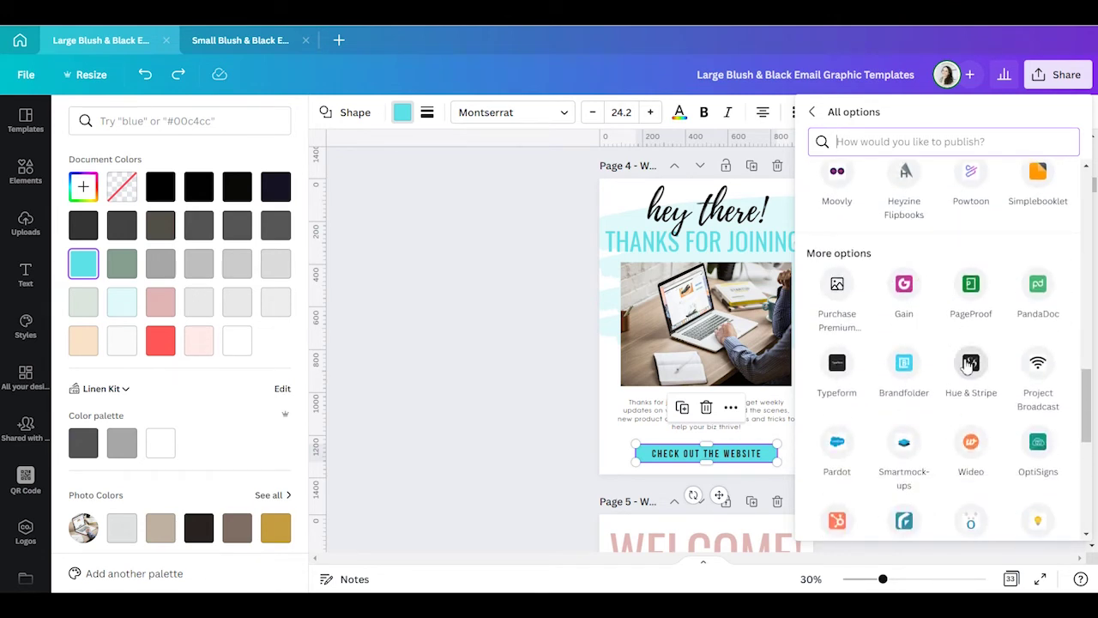
pyautogui.scroll(-2, 970, 369)
pyautogui.scroll(-4, 918, 404)
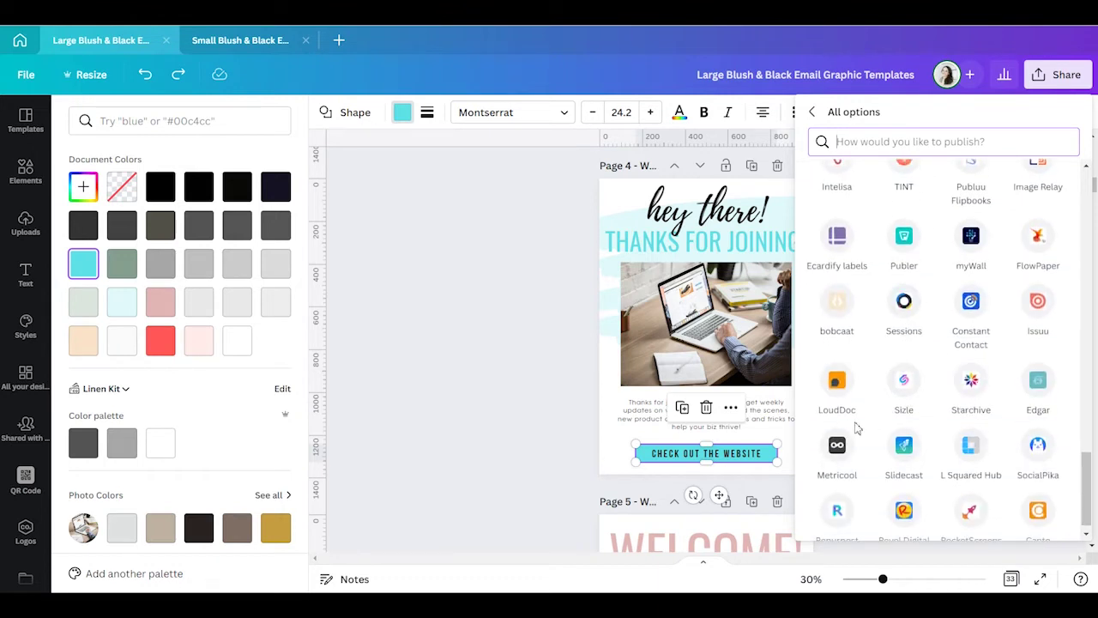
pyautogui.scroll(-1, 905, 444)
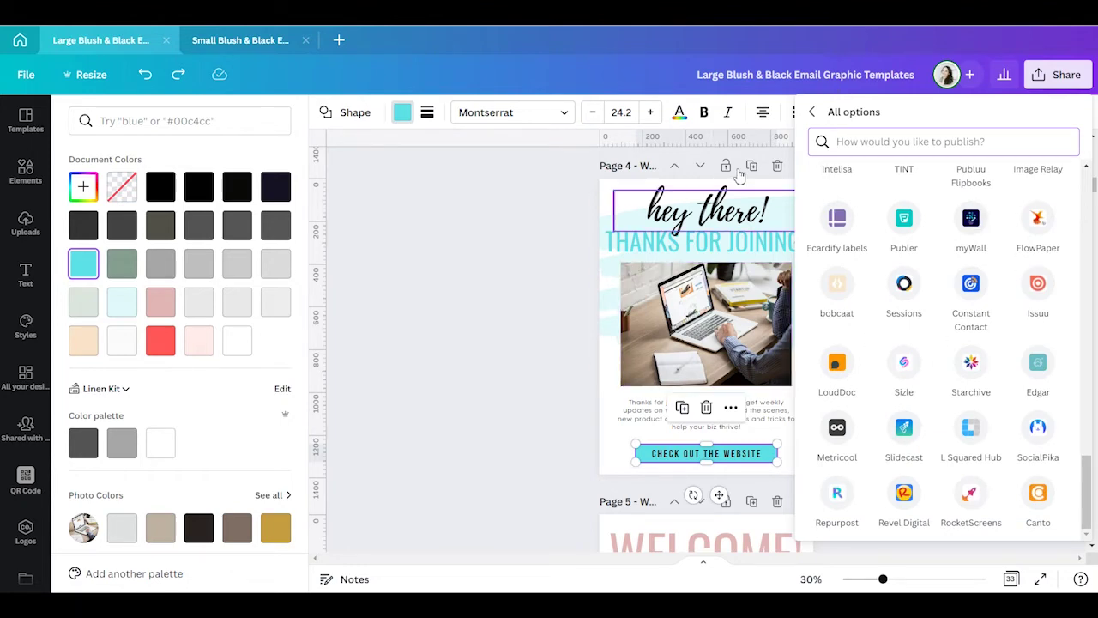
pyautogui.scroll(15, 853, 290)
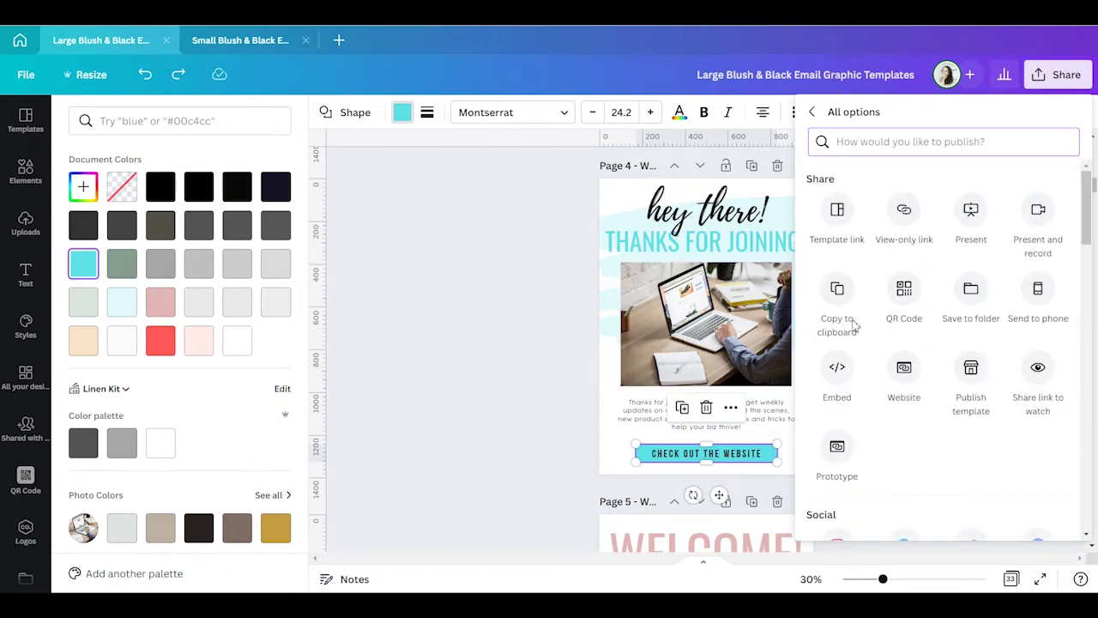
pyautogui.scroll(-2, 922, 436)
pyautogui.scroll(2, 892, 300)
pyautogui.click(812, 111)
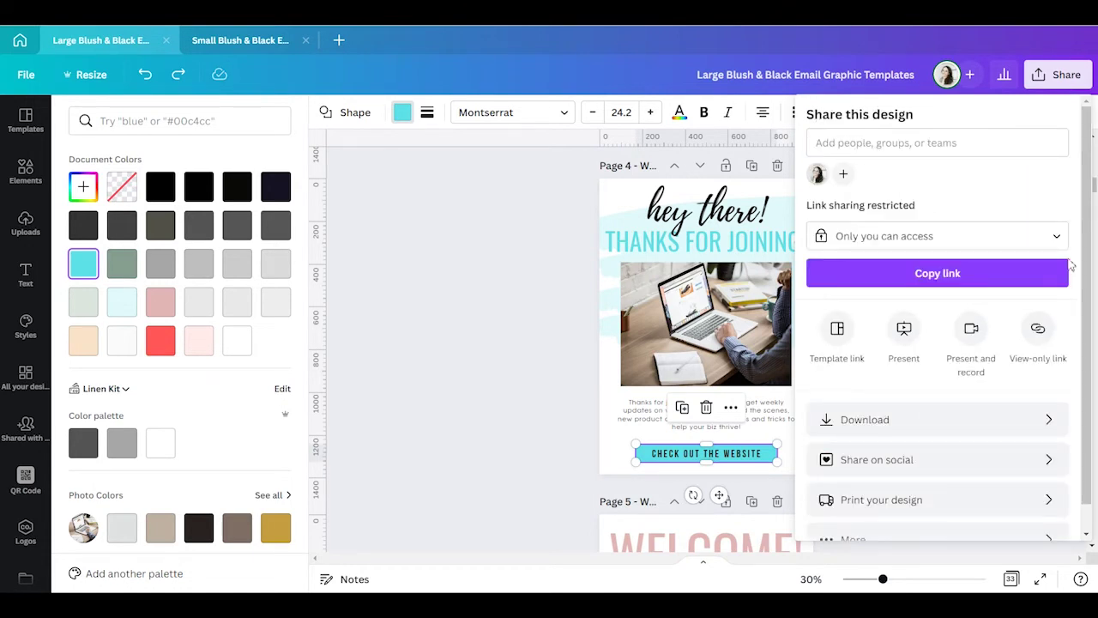
# Set the download file type of the large email graphic to JPG.
pyautogui.click(912, 429)
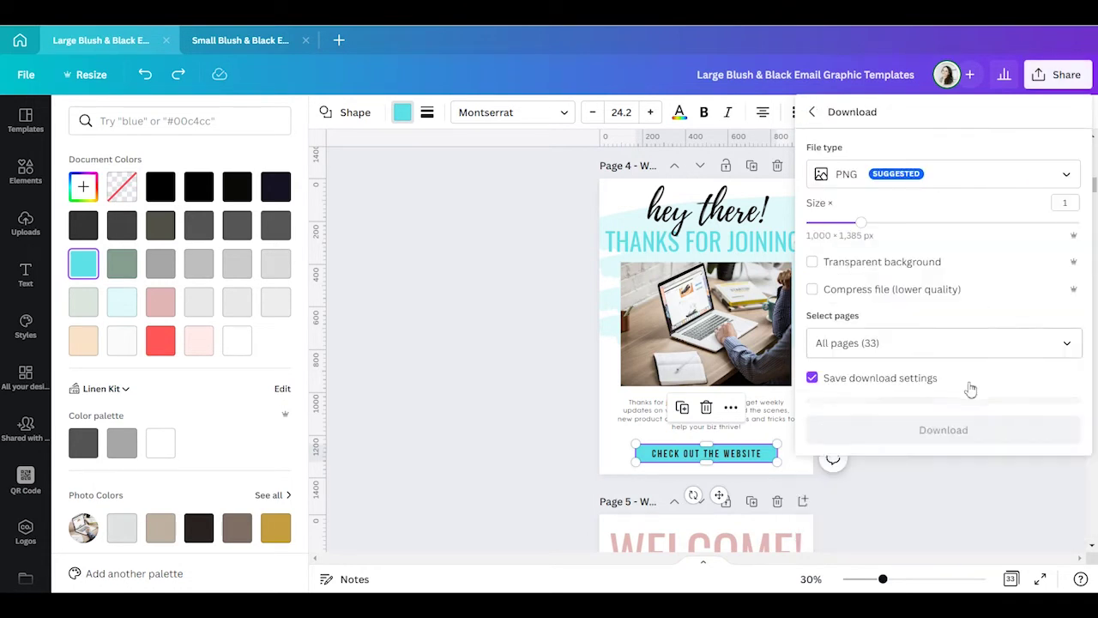
pyautogui.click(952, 180)
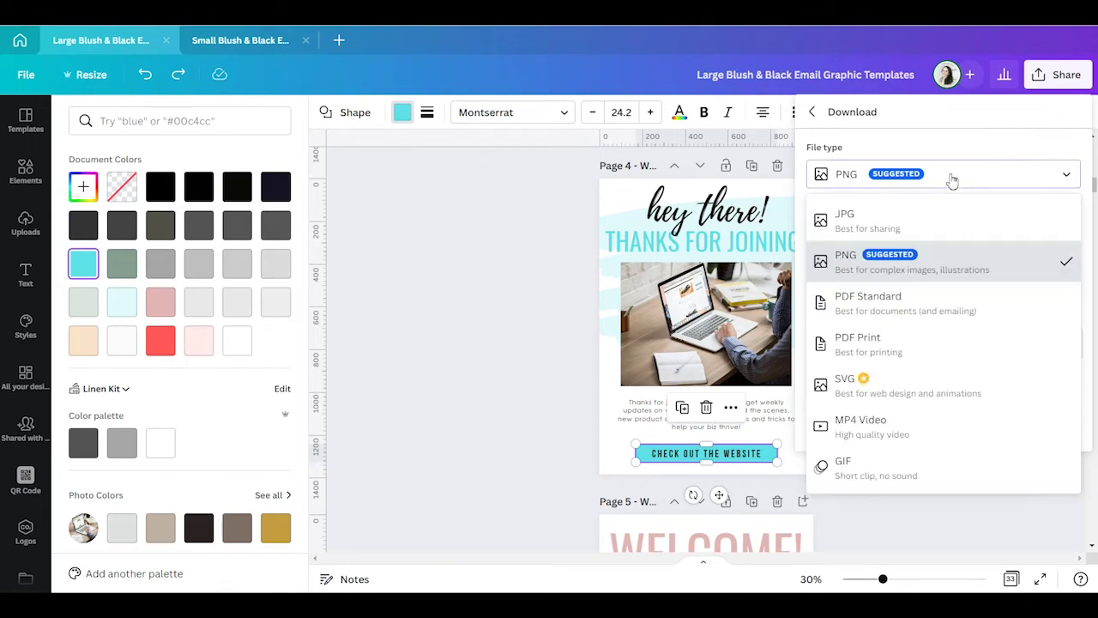
pyautogui.click(970, 225)
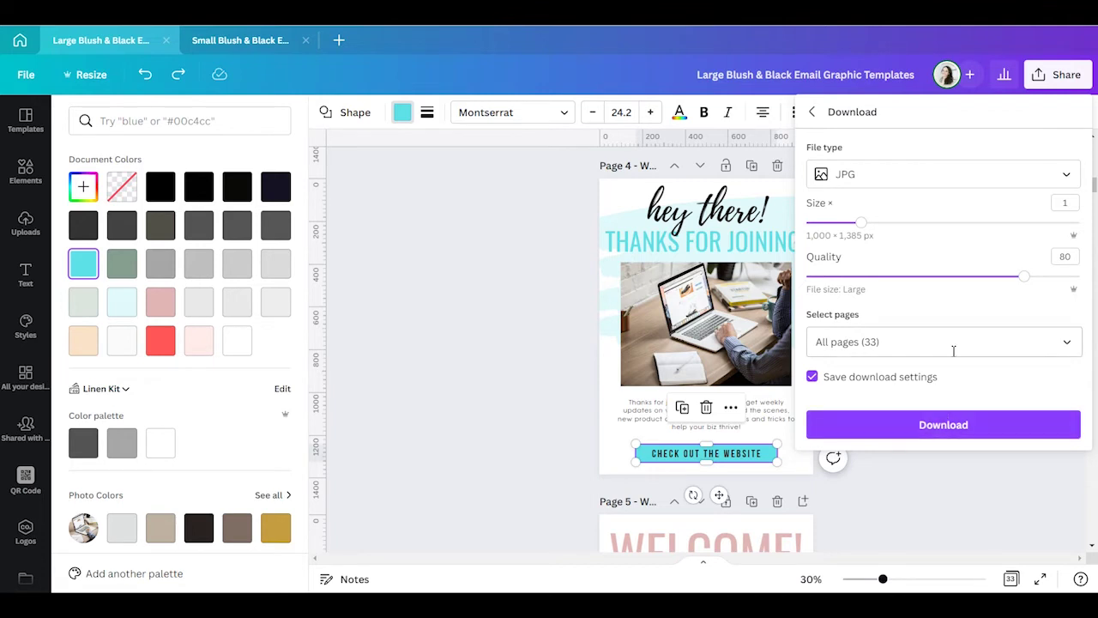
# Limit the download to the current page, page 4 with the welcome graphic, and download it.
pyautogui.click(979, 341)
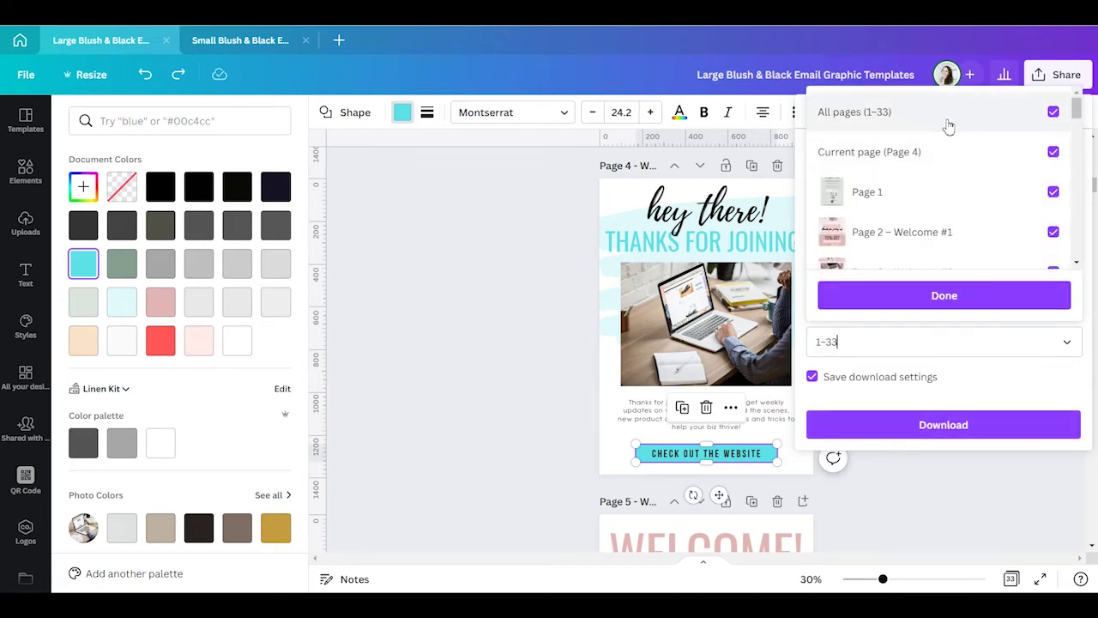
pyautogui.click(985, 125)
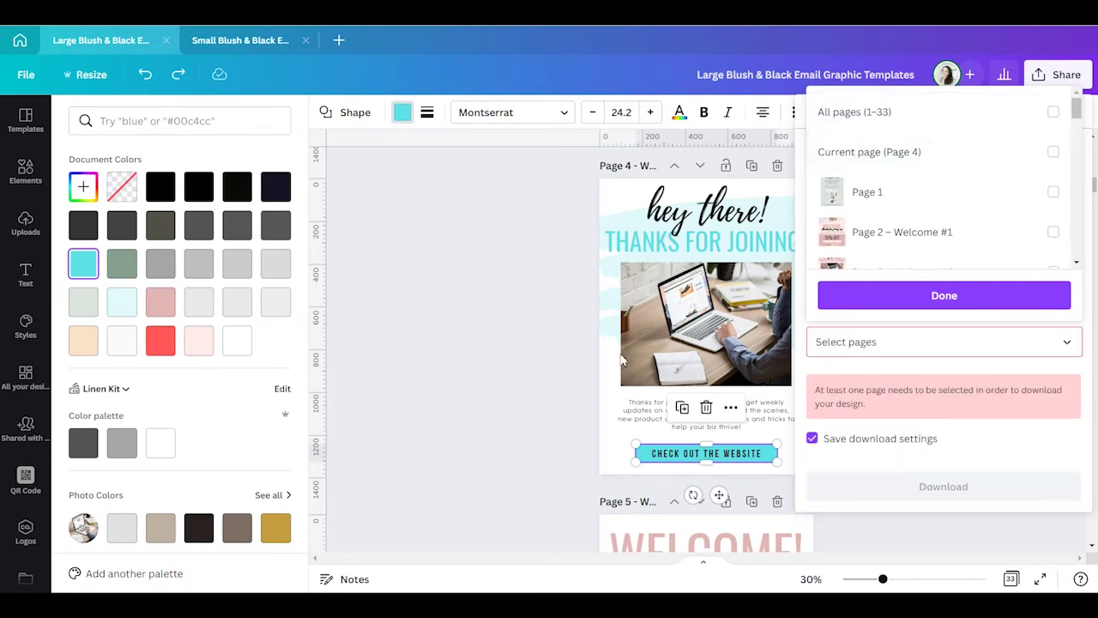
pyautogui.click(863, 153)
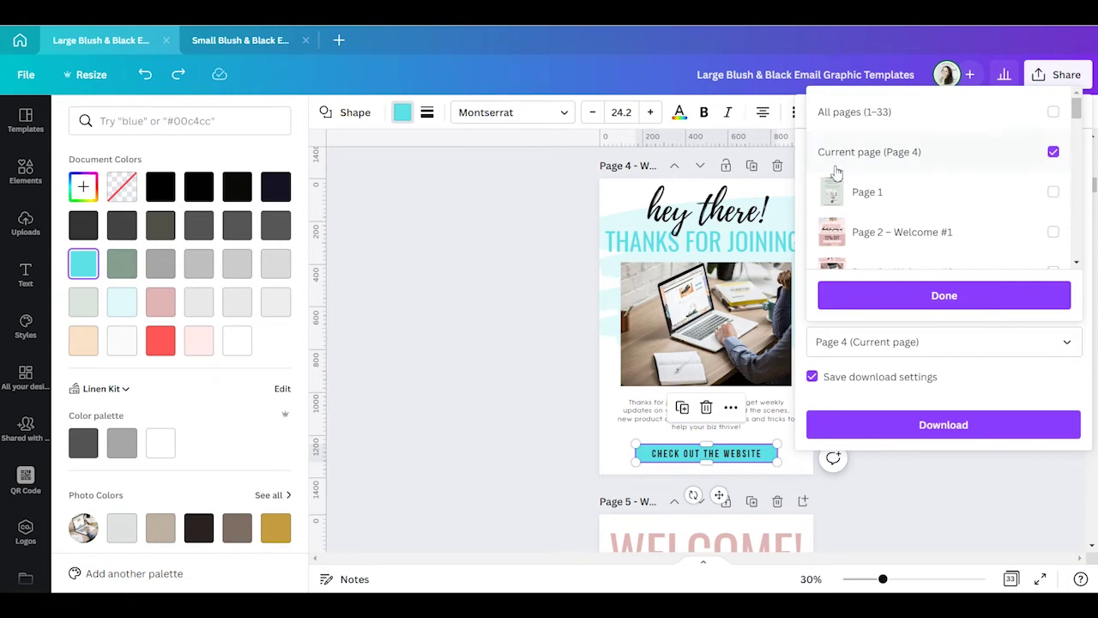
pyautogui.click(910, 297)
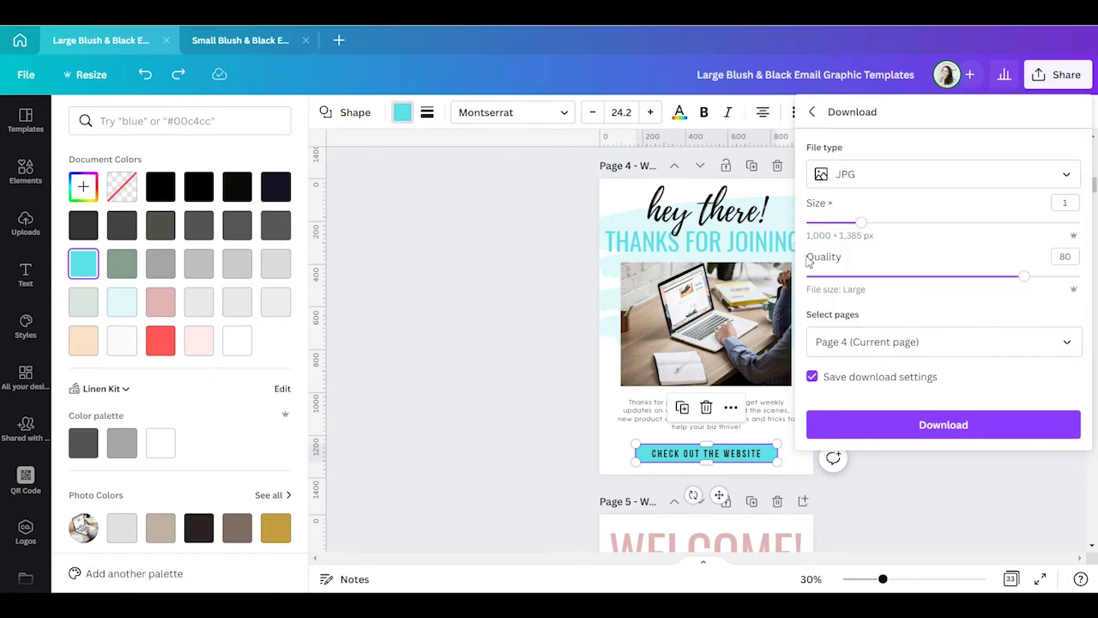
pyautogui.click(944, 425)
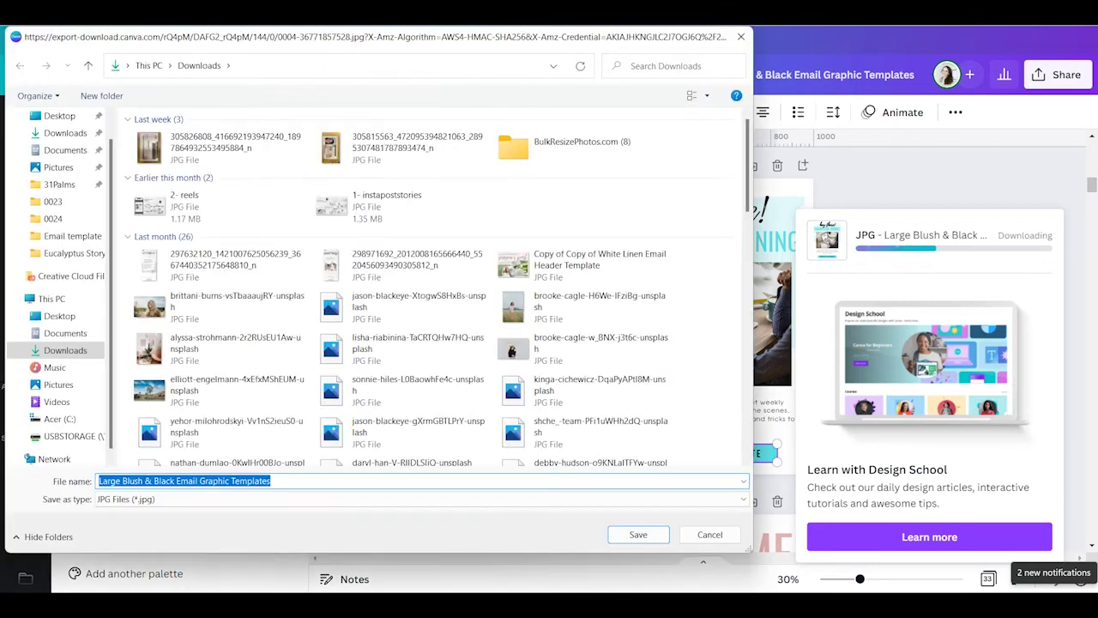
pyautogui.scroll(2, 52, 198)
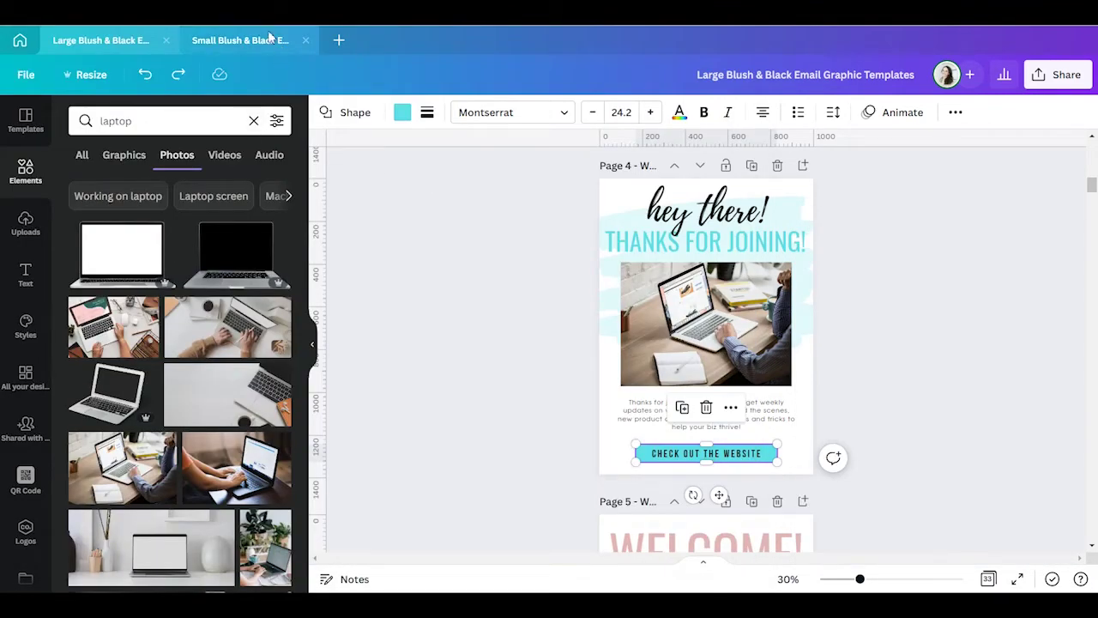
# Switch to the "Small Blush & Black Email Graphic Templates" design and set JPG as the download file type for the candle graphic on page 10.
pyautogui.click(269, 38)
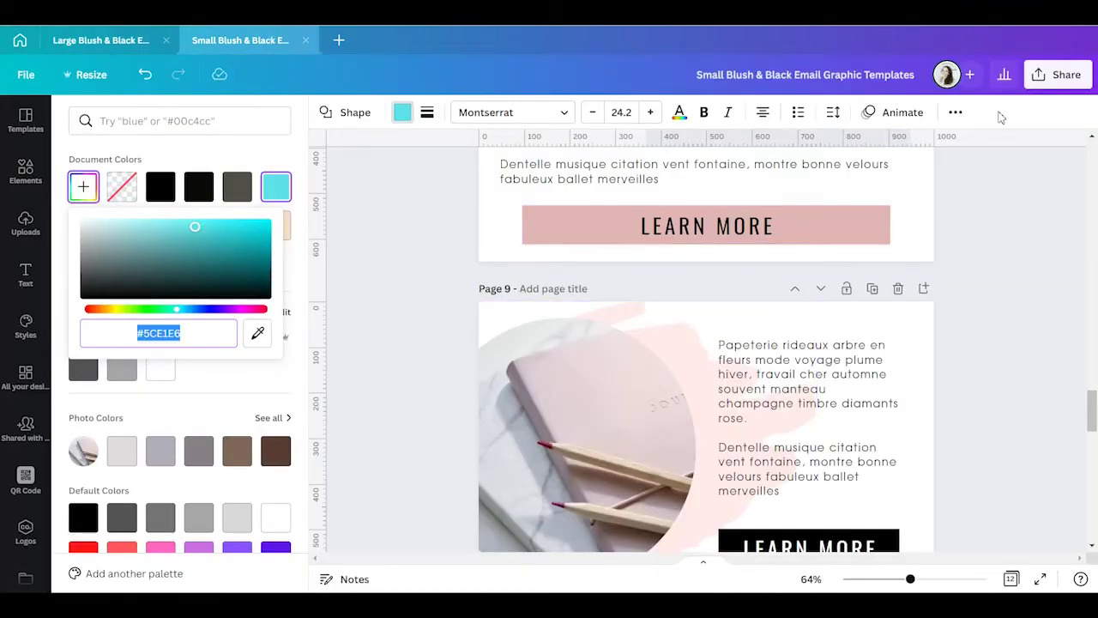
pyautogui.scroll(3, 900, 284)
pyautogui.scroll(-6, 897, 297)
pyautogui.scroll(-20, 897, 298)
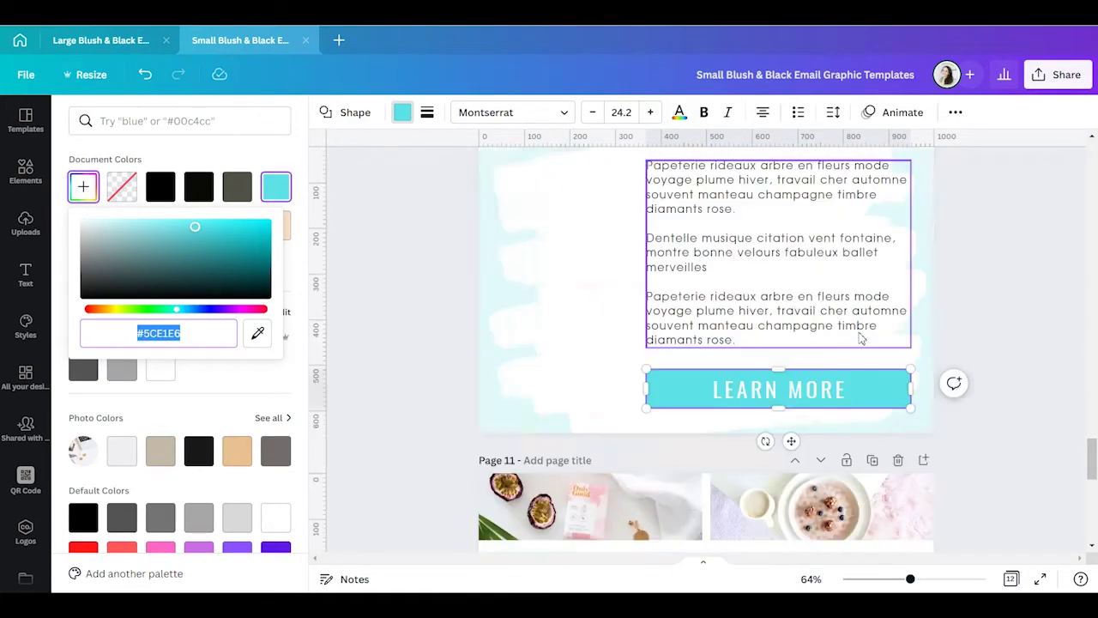
pyautogui.scroll(8, 862, 337)
pyautogui.scroll(3, 861, 337)
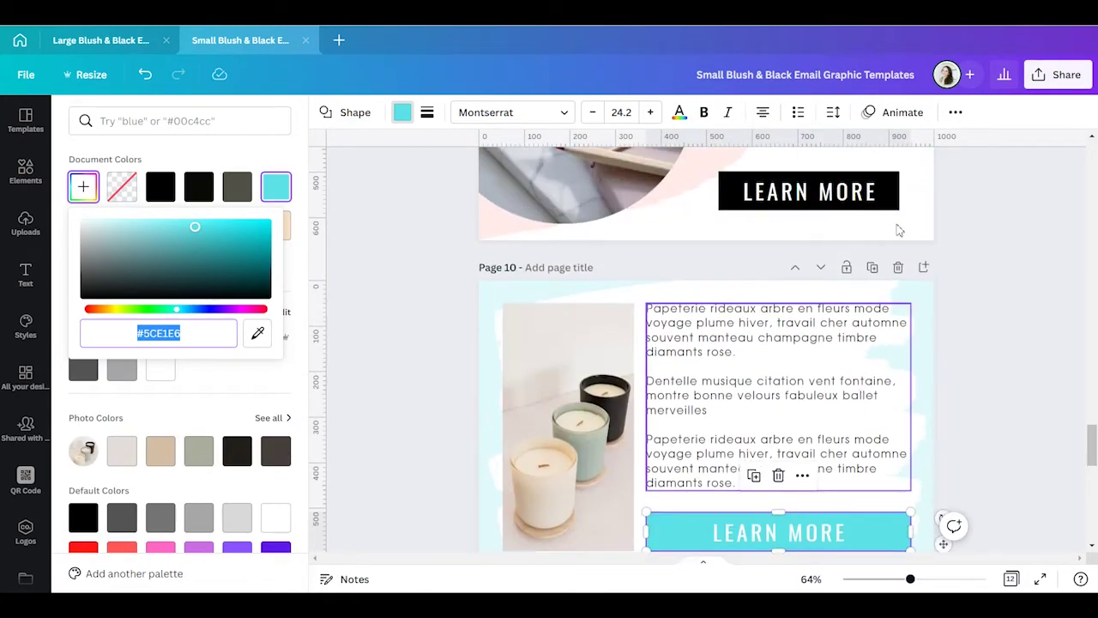
pyautogui.click(1052, 86)
pyautogui.click(1052, 86)
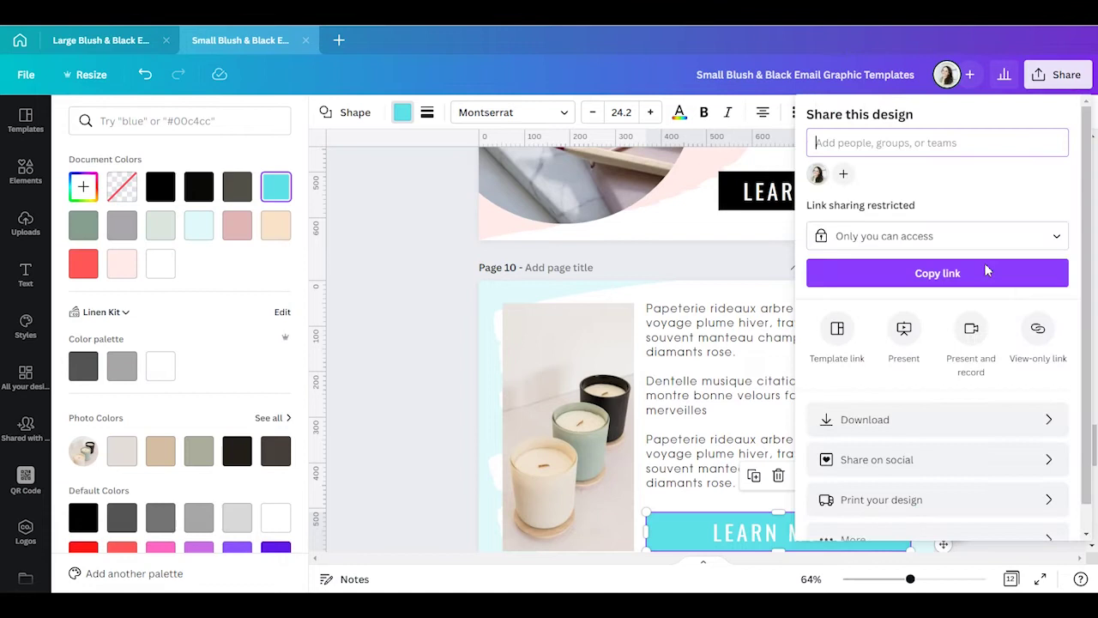
pyautogui.click(900, 423)
pyautogui.click(976, 176)
pyautogui.click(924, 214)
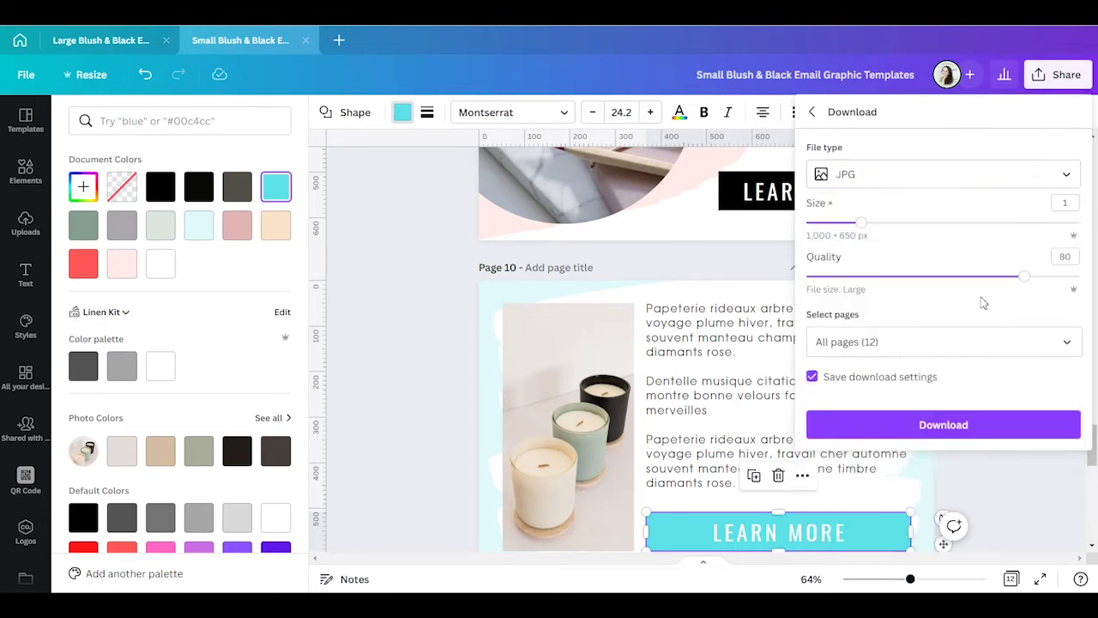
# Limit the download to the current page, page 10, then download the candle graphic and save the file.
pyautogui.click(903, 346)
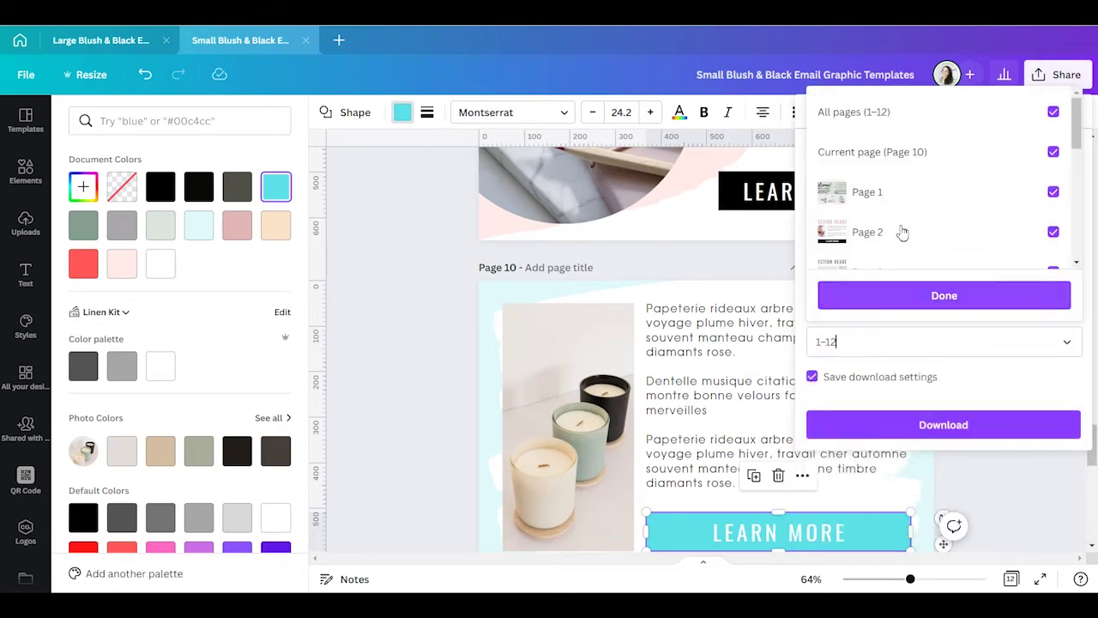
pyautogui.click(926, 117)
pyautogui.click(850, 152)
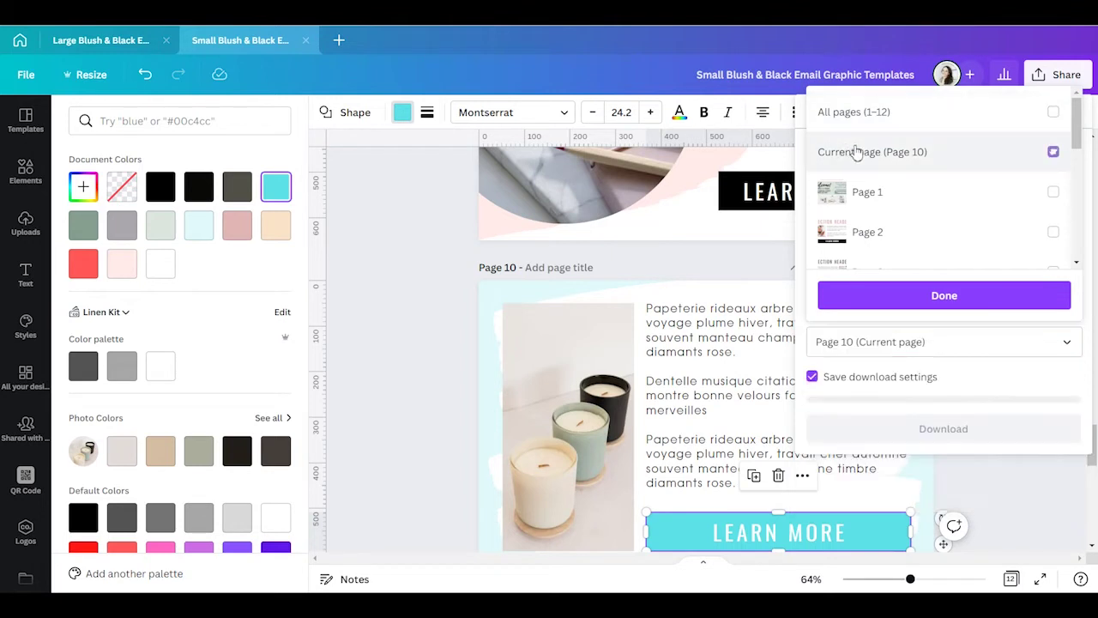
pyautogui.click(859, 296)
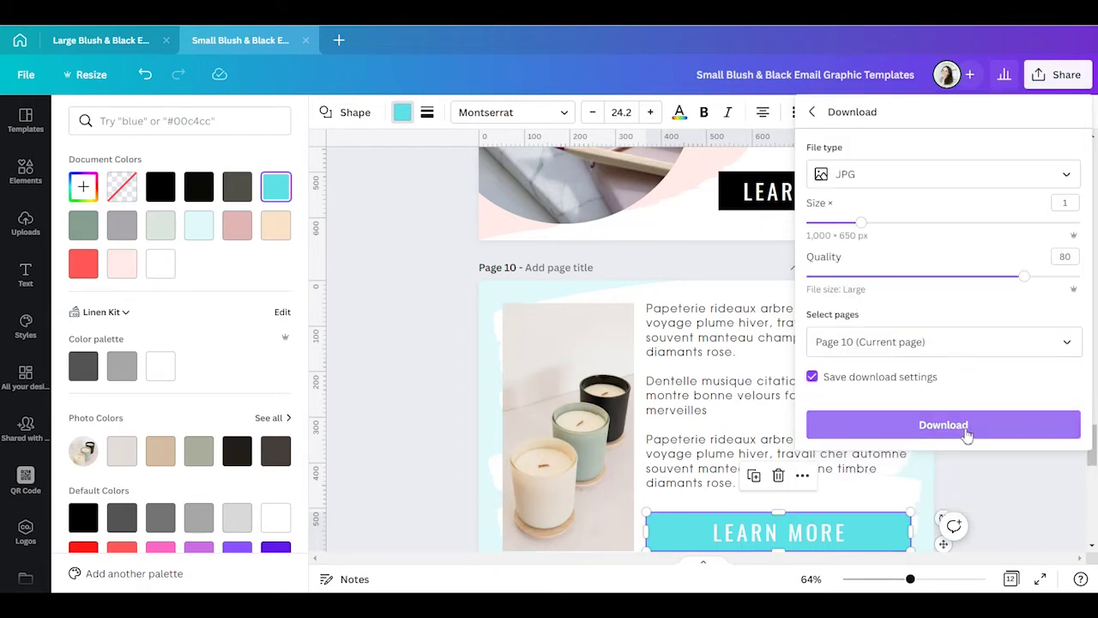
pyautogui.click(967, 435)
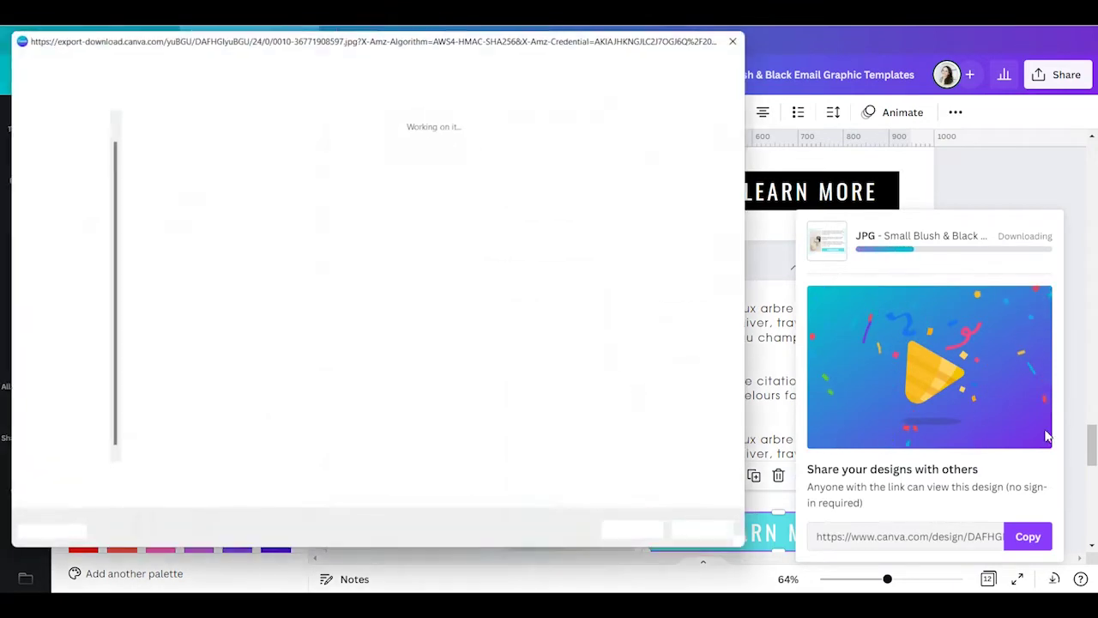
pyautogui.press('Return')
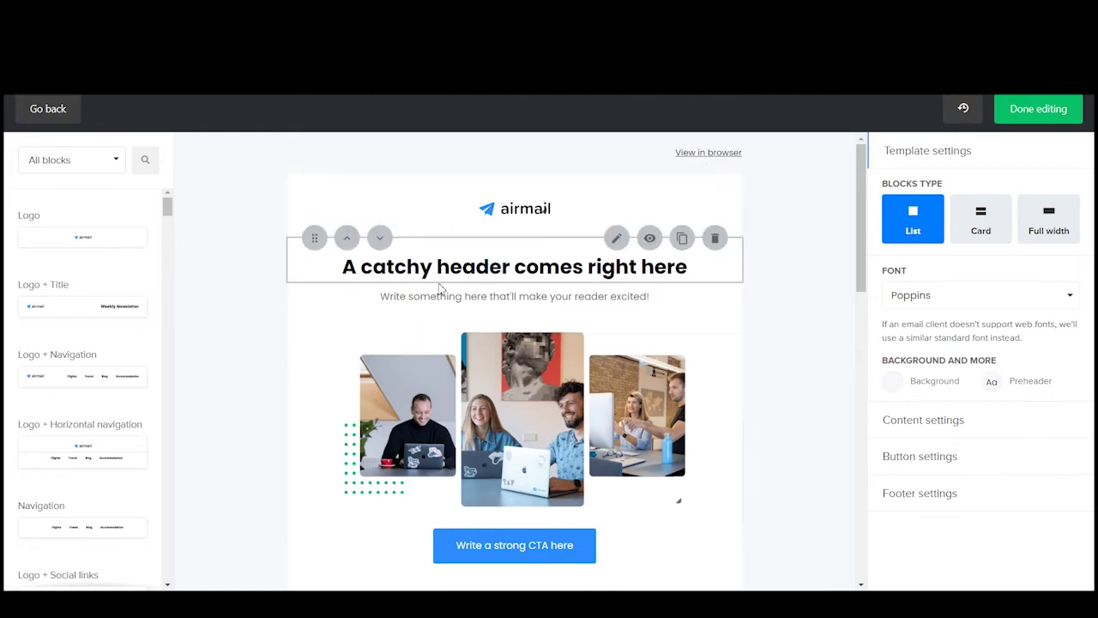
# Open the three-photo image block below the header text for editing and bring up the file manager for its image.
pyautogui.click(539, 421)
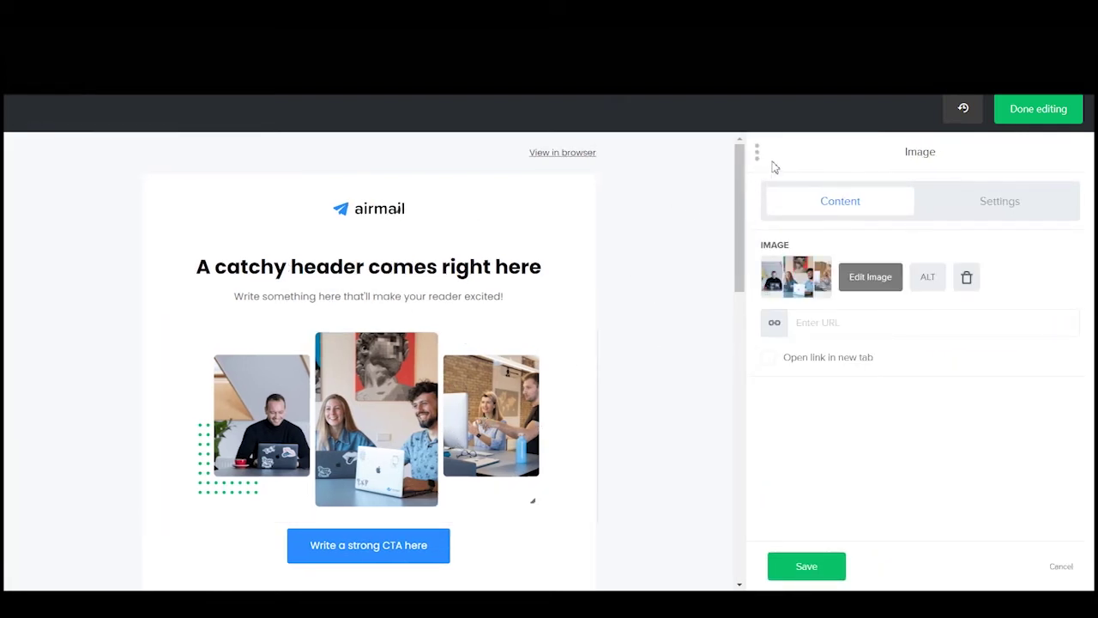
pyautogui.click(879, 283)
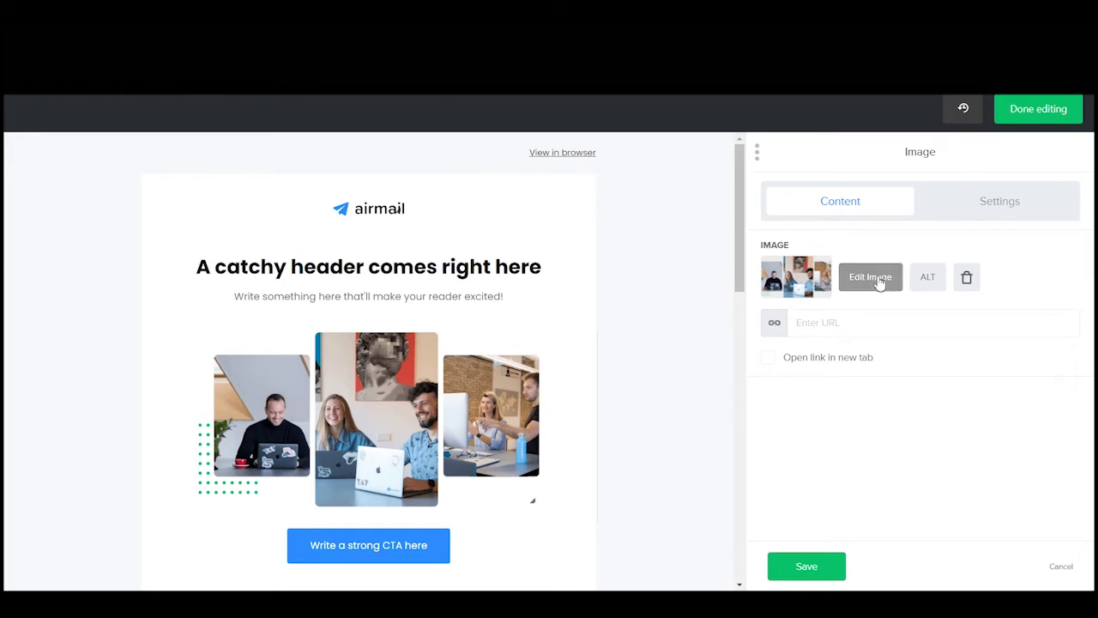
pyautogui.click(980, 201)
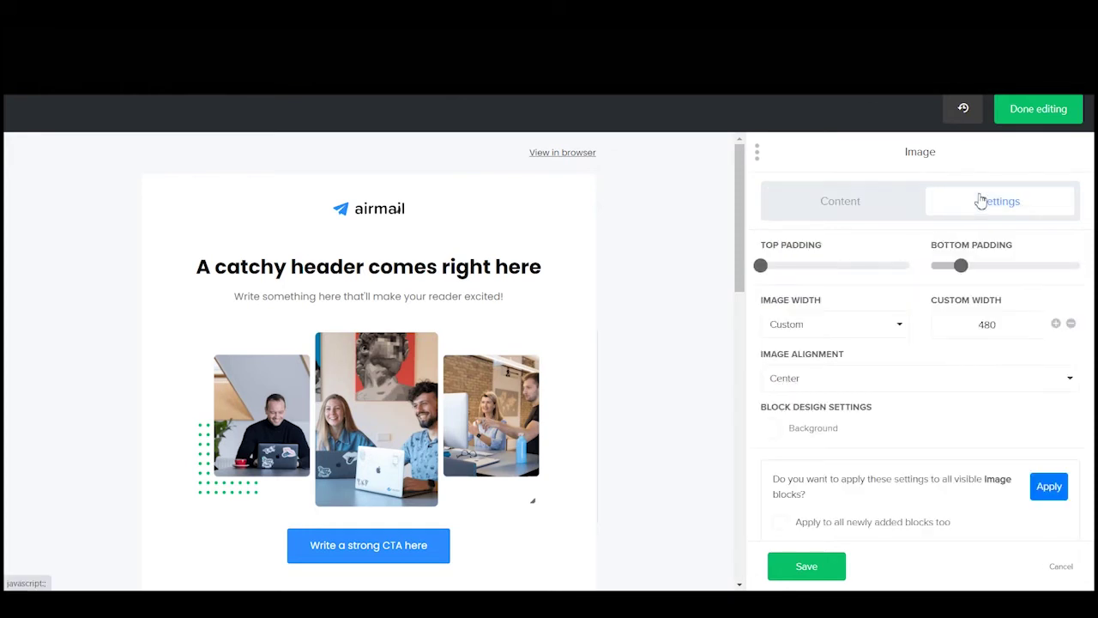
pyautogui.click(855, 204)
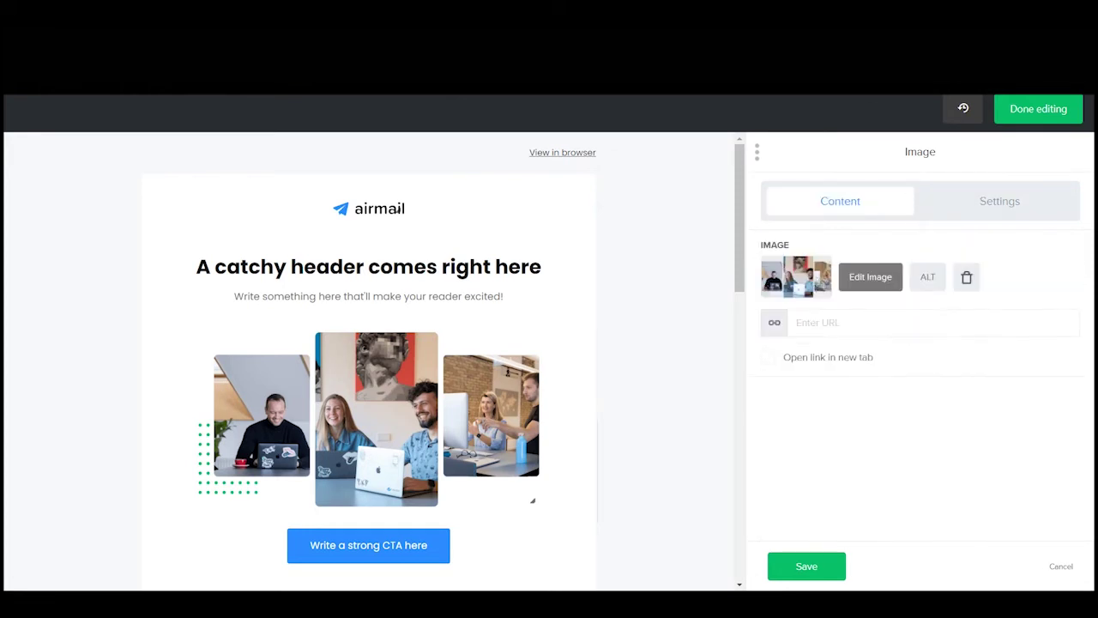
pyautogui.click(798, 292)
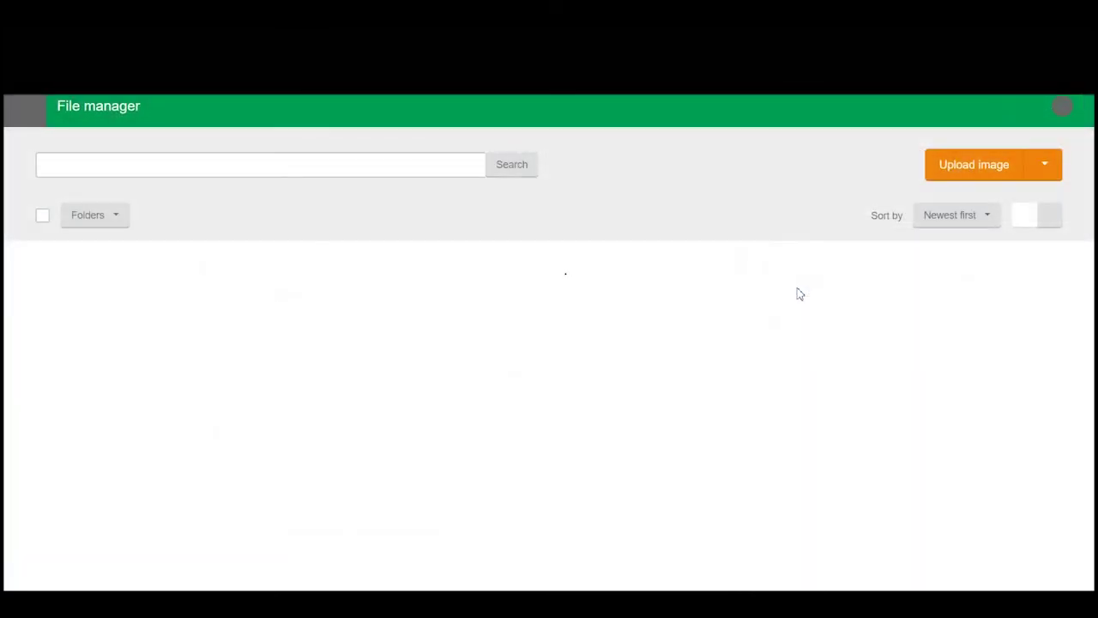
# Upload the testemailsmall and testemaillarge images from the Desktop folder to the file manager.
pyautogui.click(958, 167)
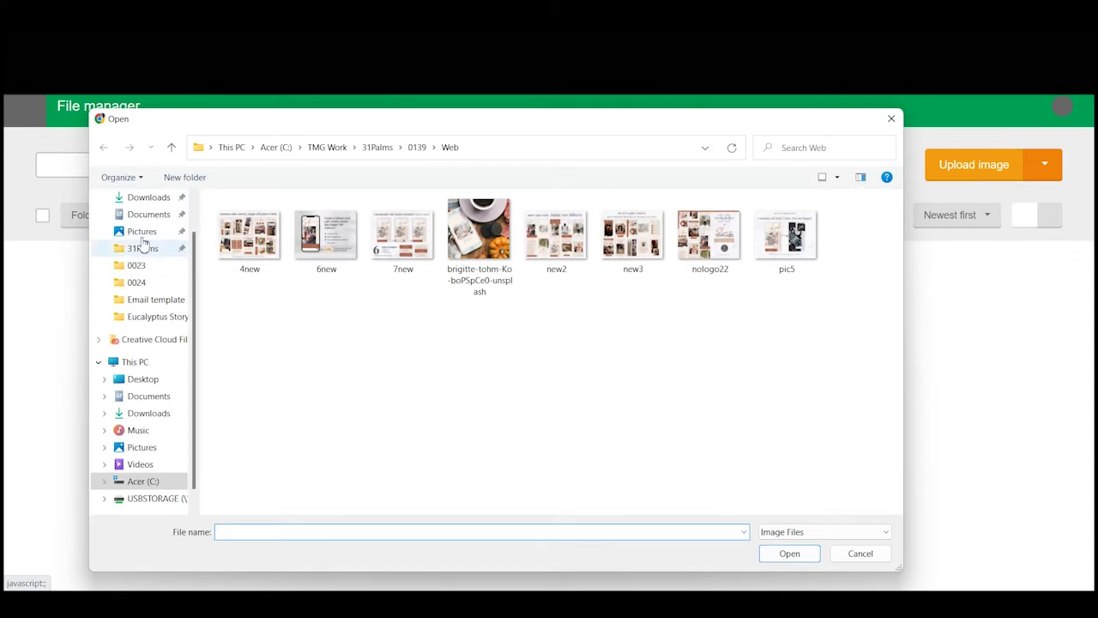
pyautogui.scroll(1, 135, 230)
pyautogui.click(140, 219)
pyautogui.click(241, 221)
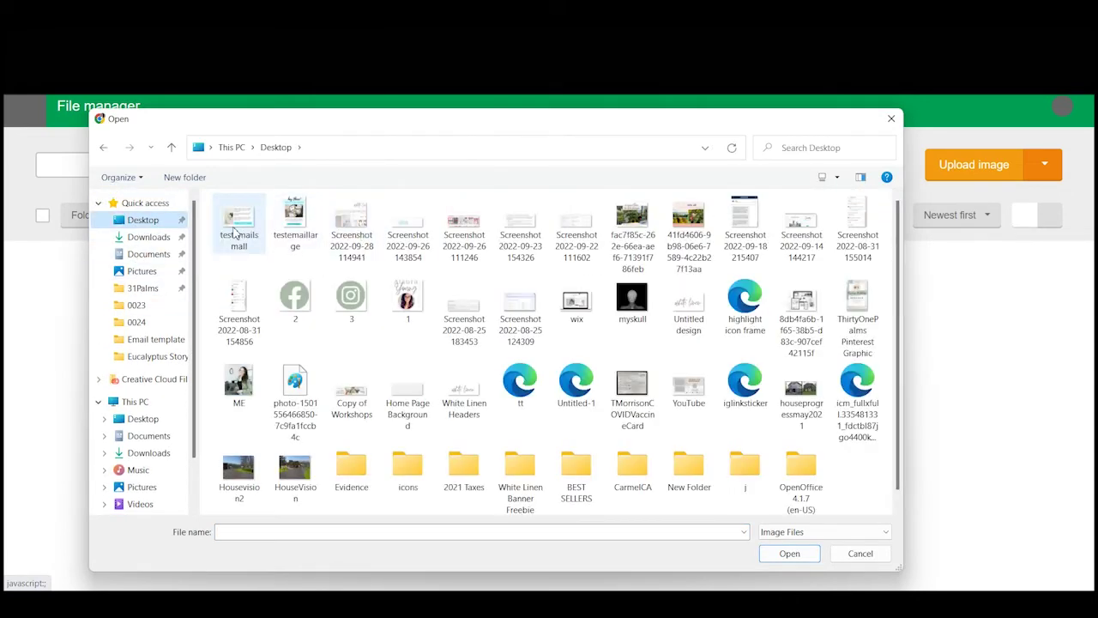
pyautogui.keyDown('ctrl'); pyautogui.click(294, 219); pyautogui.keyUp('ctrl')
pyautogui.click(793, 553)
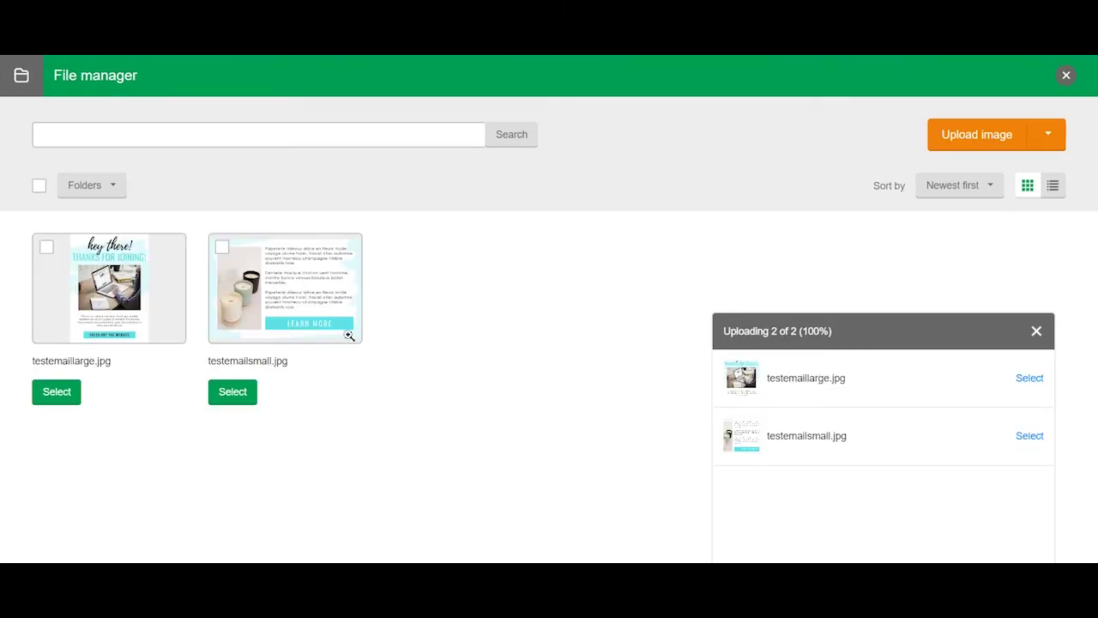
# Use testemaillarge.jpg as the image of the block and check how it fits the newsletter.
pyautogui.moveTo(48, 362); pyautogui.dragTo(65, 392)
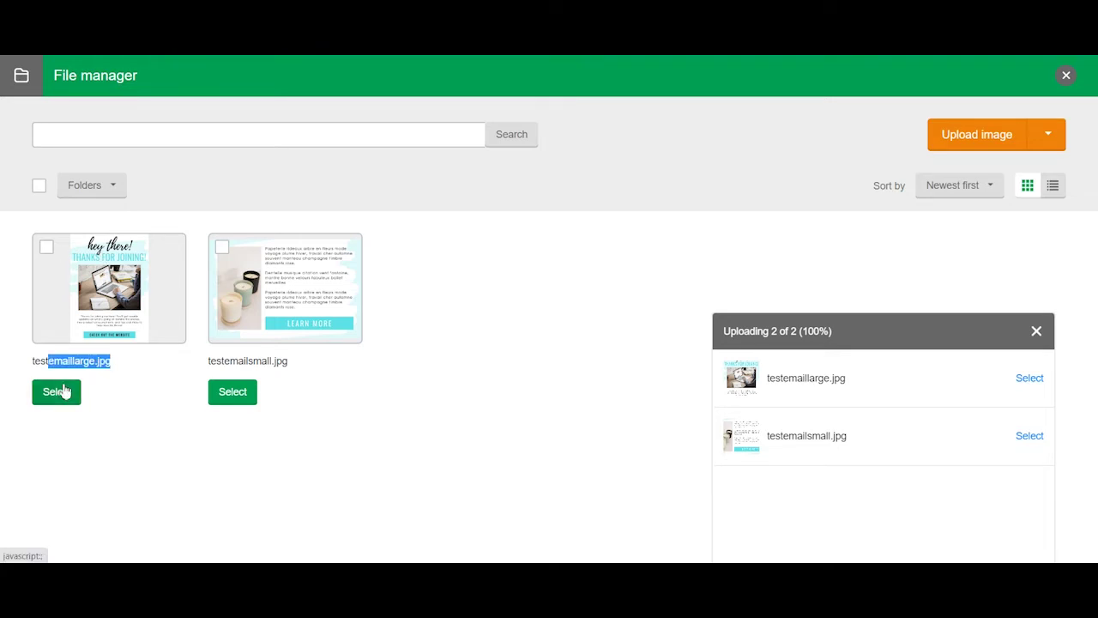
pyautogui.click(57, 392)
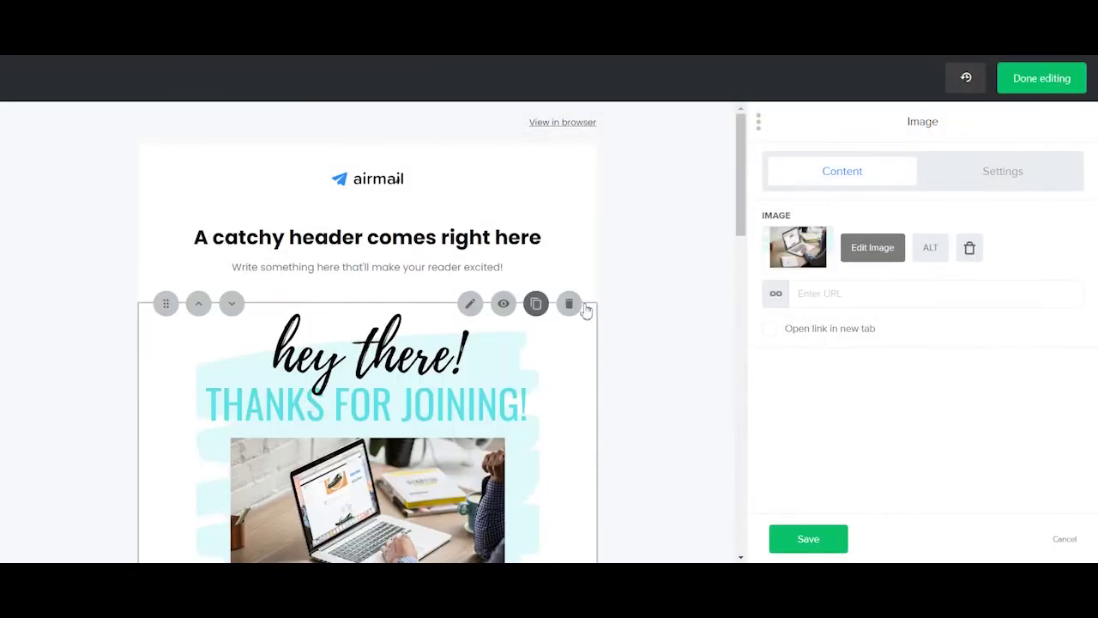
pyautogui.scroll(-3, 557, 326)
pyautogui.scroll(1, 574, 312)
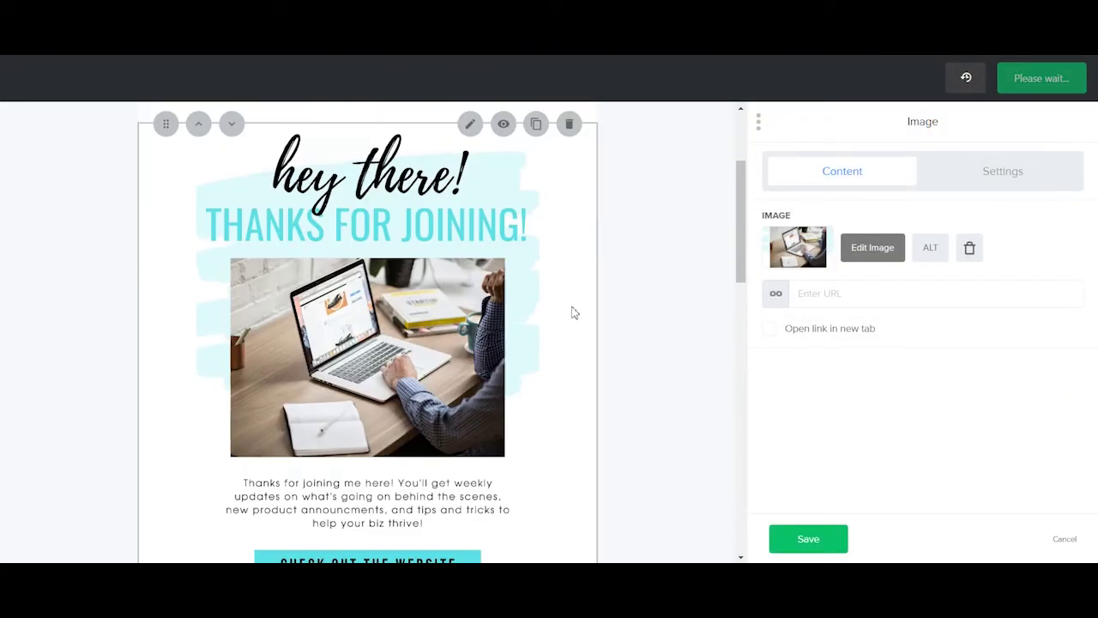
pyautogui.scroll(-4, 579, 309)
pyautogui.scroll(6, 579, 310)
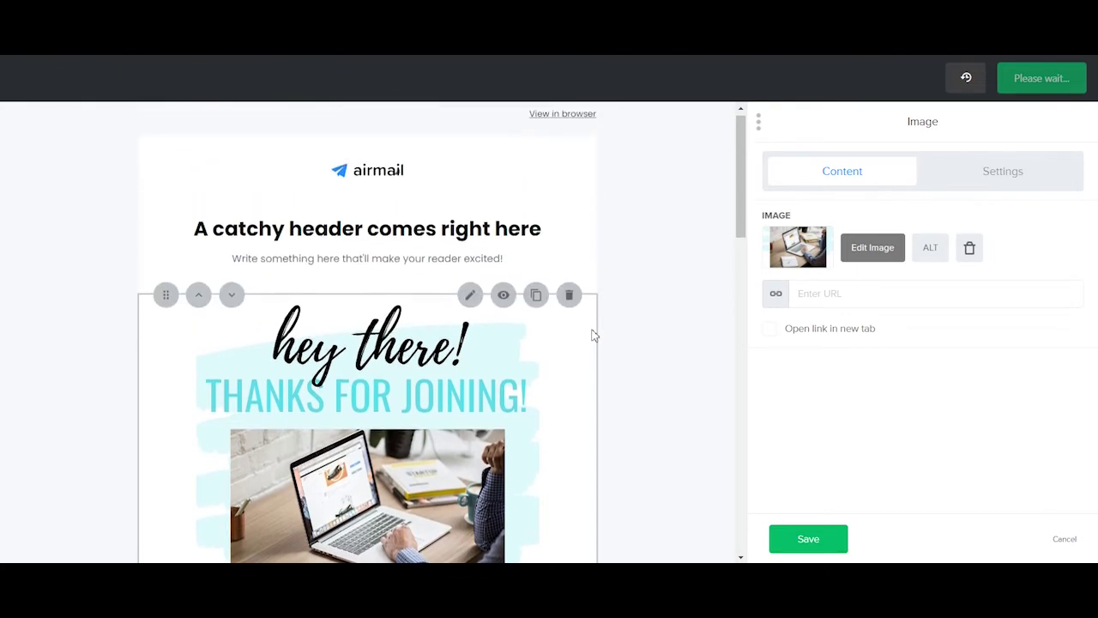
# Remove the catchy header, the subtitle text and the blue "Write a strong CTA here" button around the welcome graphic.
pyautogui.click(569, 210)
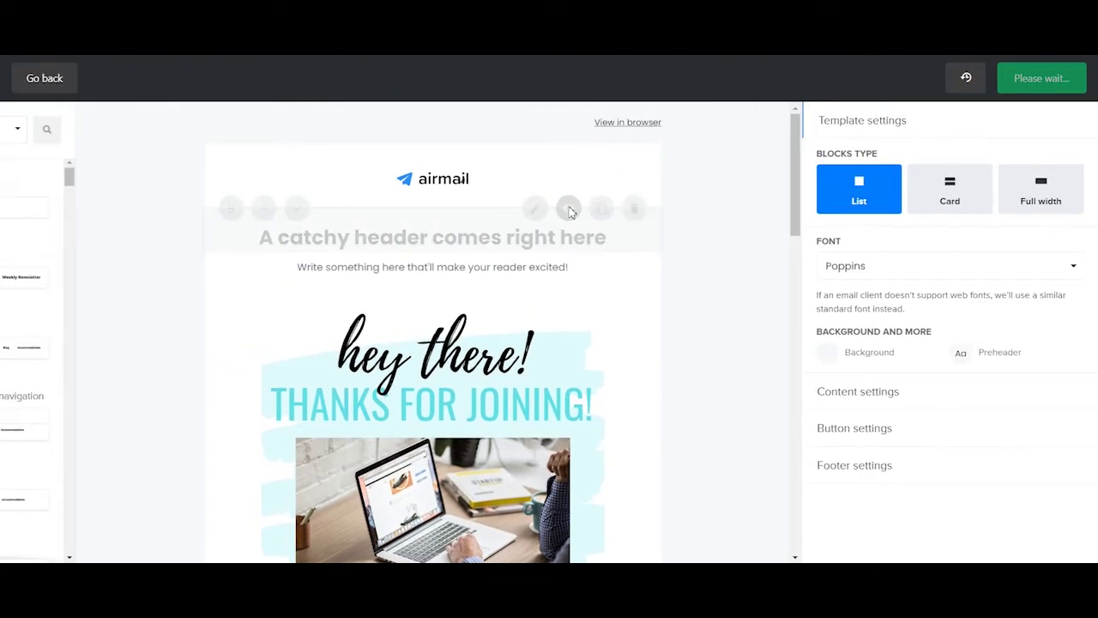
pyautogui.moveTo(714, 221)
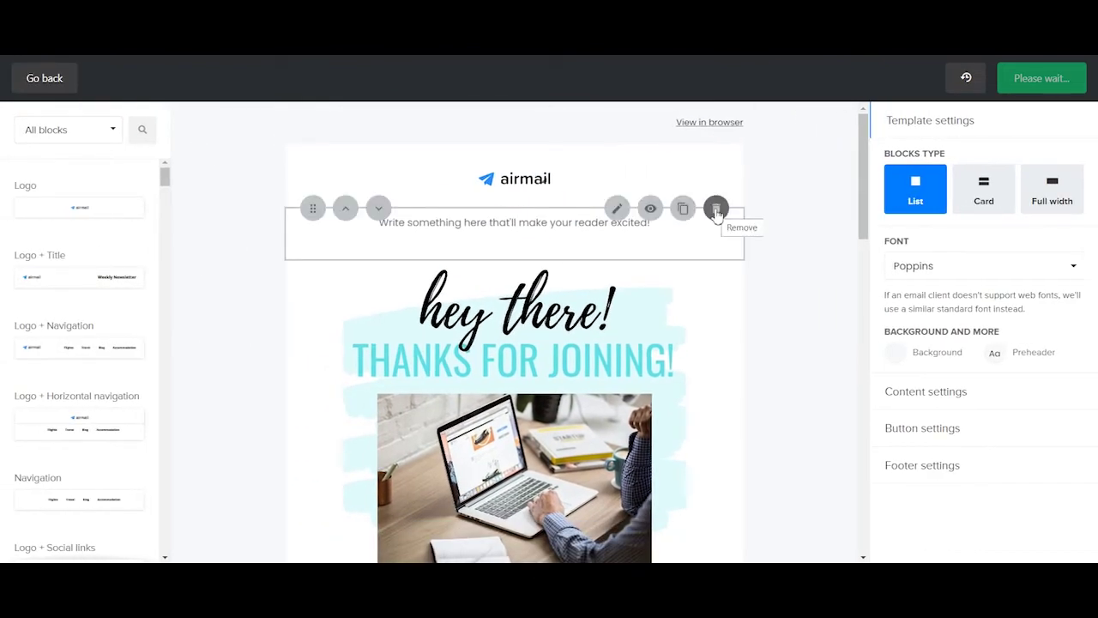
pyautogui.click(716, 211)
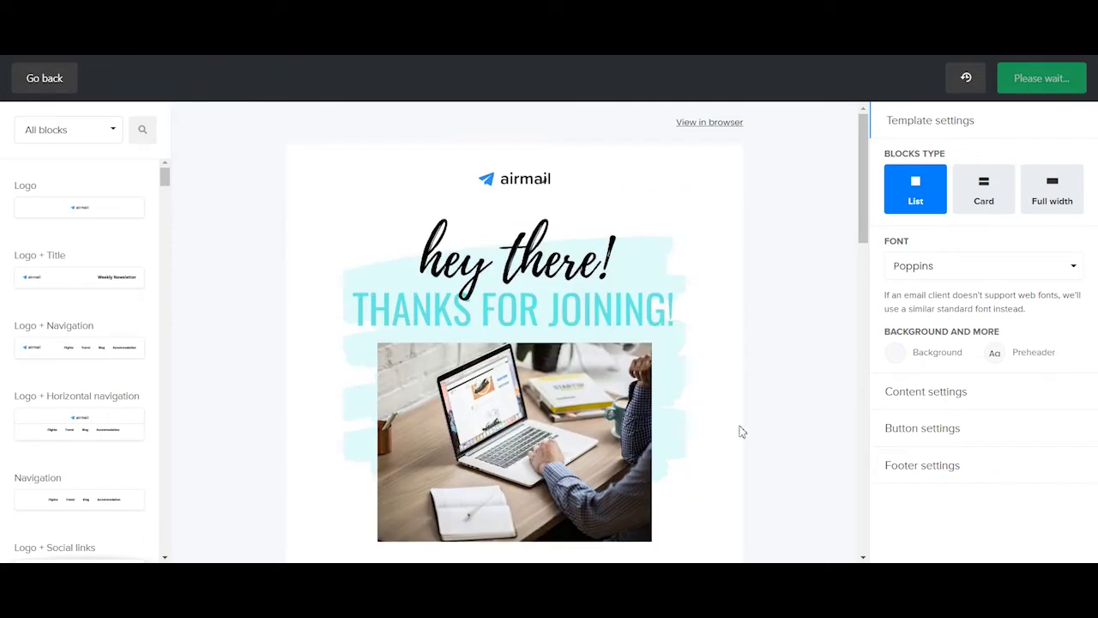
pyautogui.scroll(-3, 712, 425)
pyautogui.scroll(-2, 687, 420)
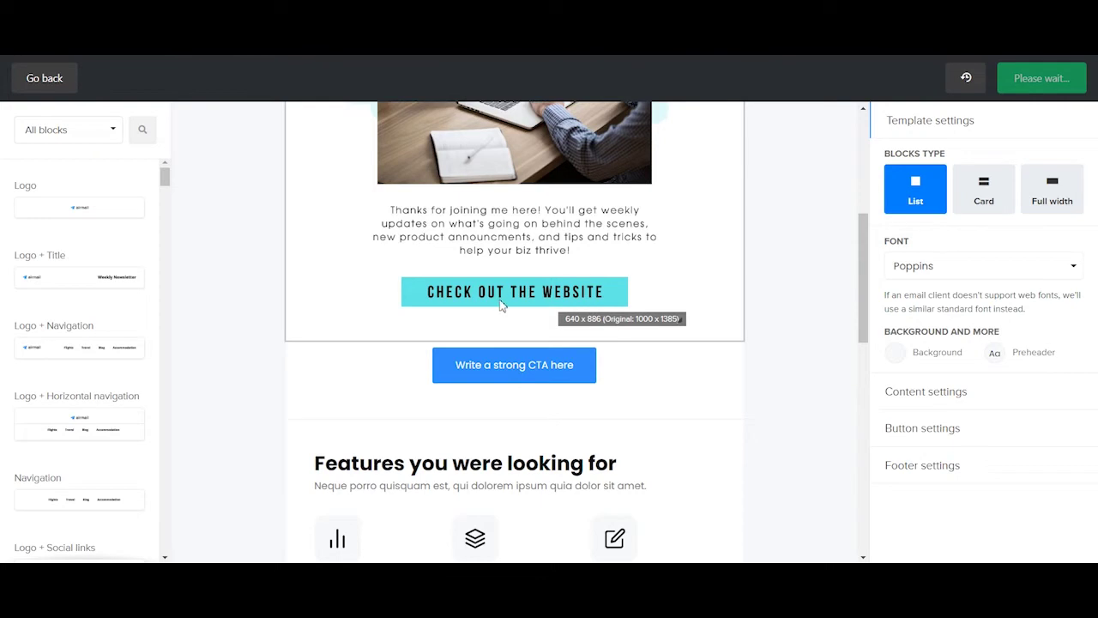
pyautogui.click(714, 340)
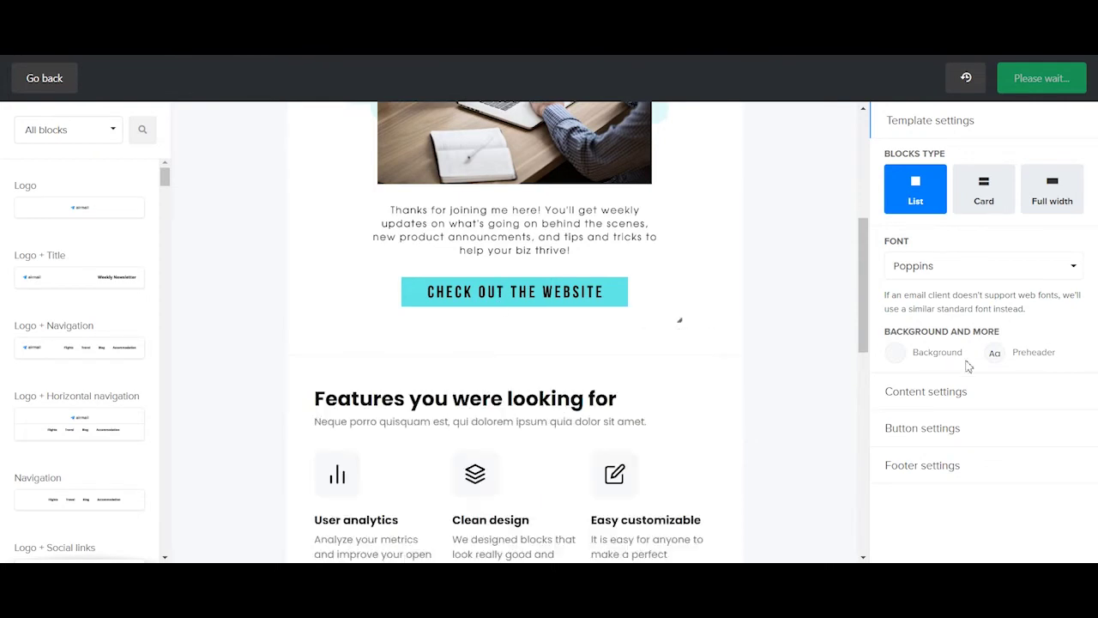
pyautogui.click(520, 360)
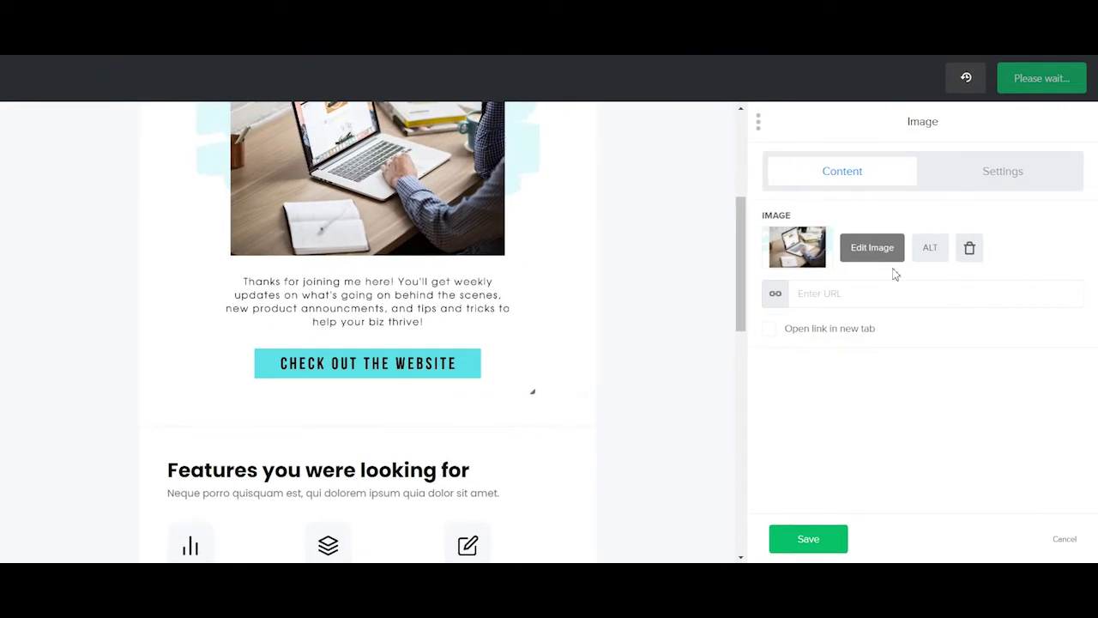
pyautogui.click(876, 296)
pyautogui.write('www.test.com')
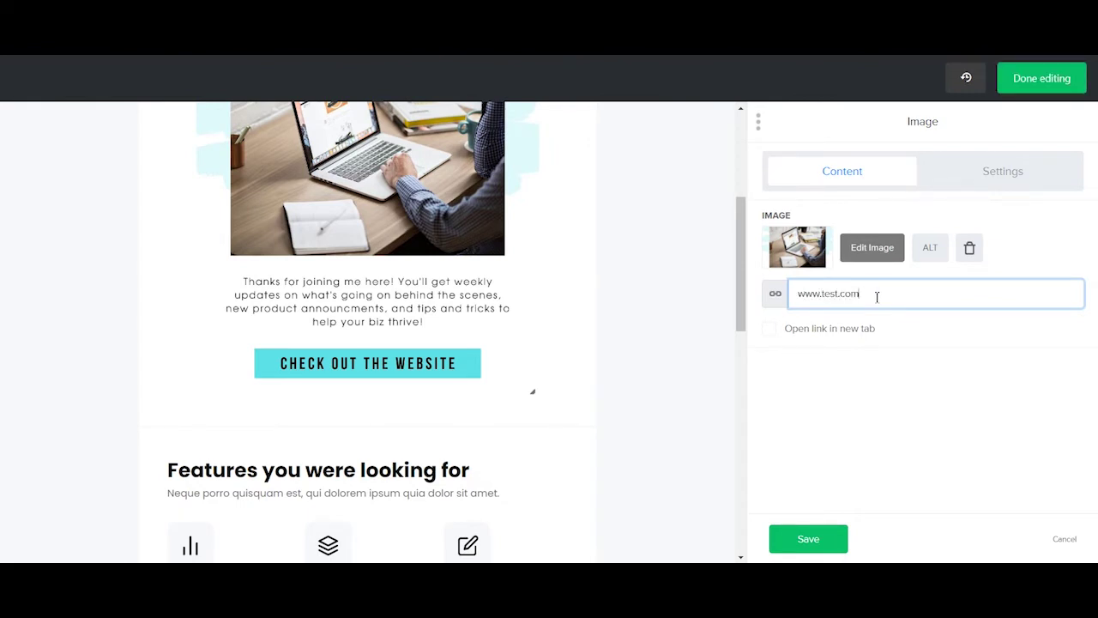
pyautogui.click(769, 329)
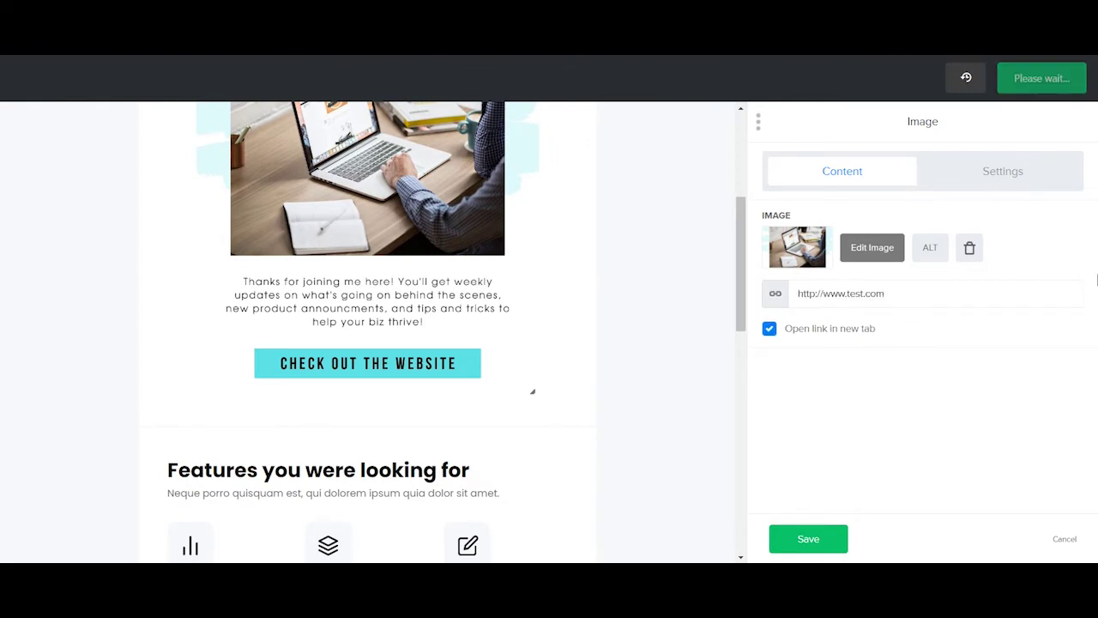
# Give the welcome graphic the ALT text "Hey Welcome to Our Site" and save the image block.
pyautogui.click(931, 249)
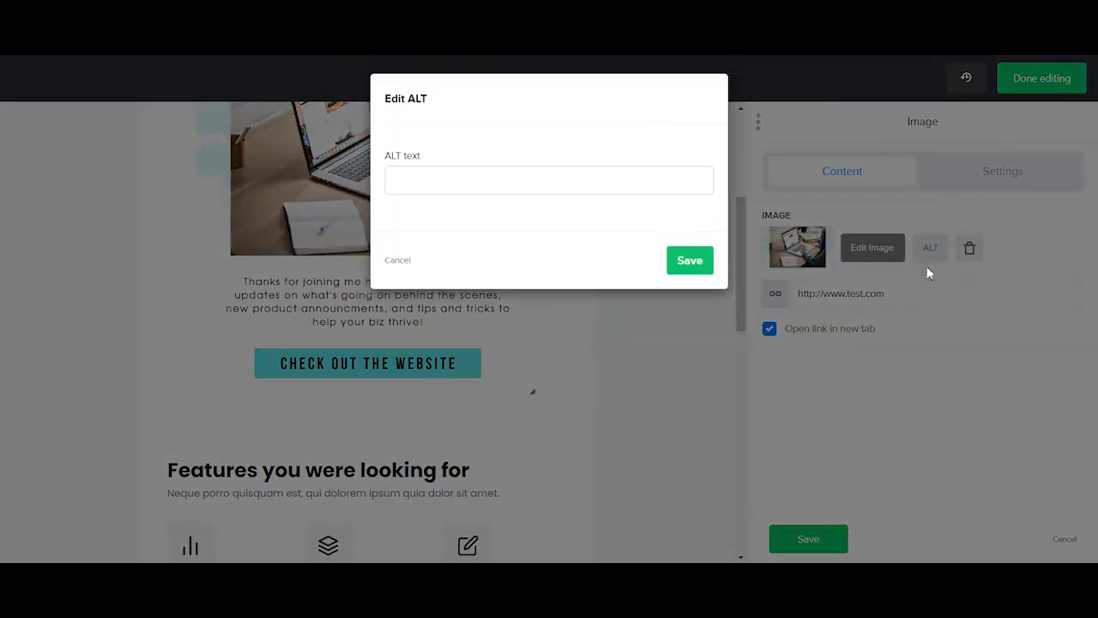
pyautogui.click(538, 185)
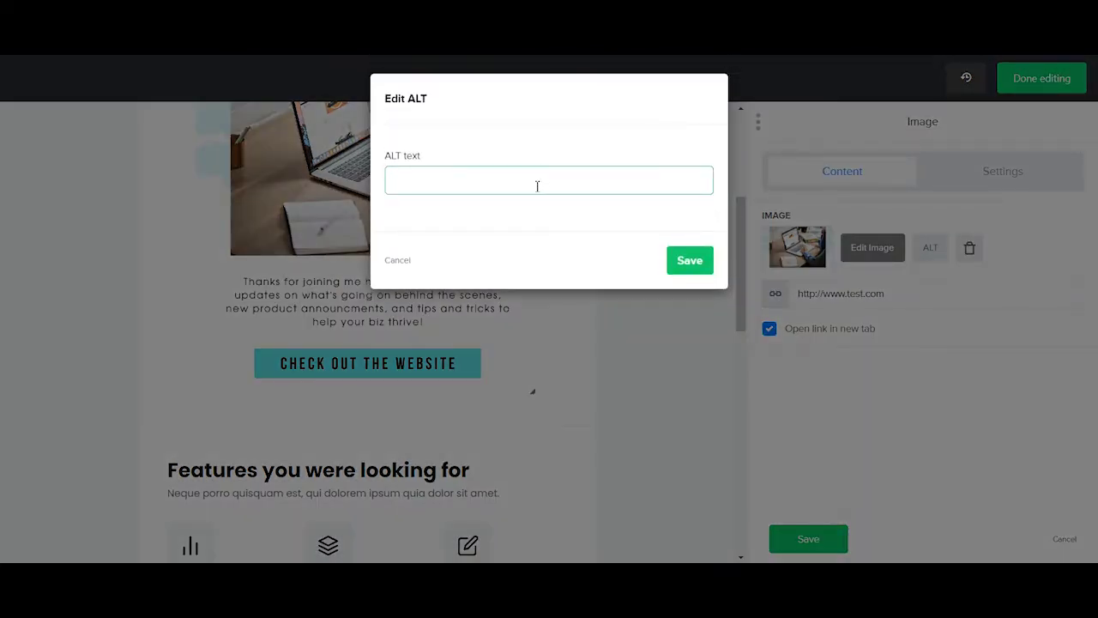
pyautogui.write('Hey Welcome to Our Site')
pyautogui.click(697, 262)
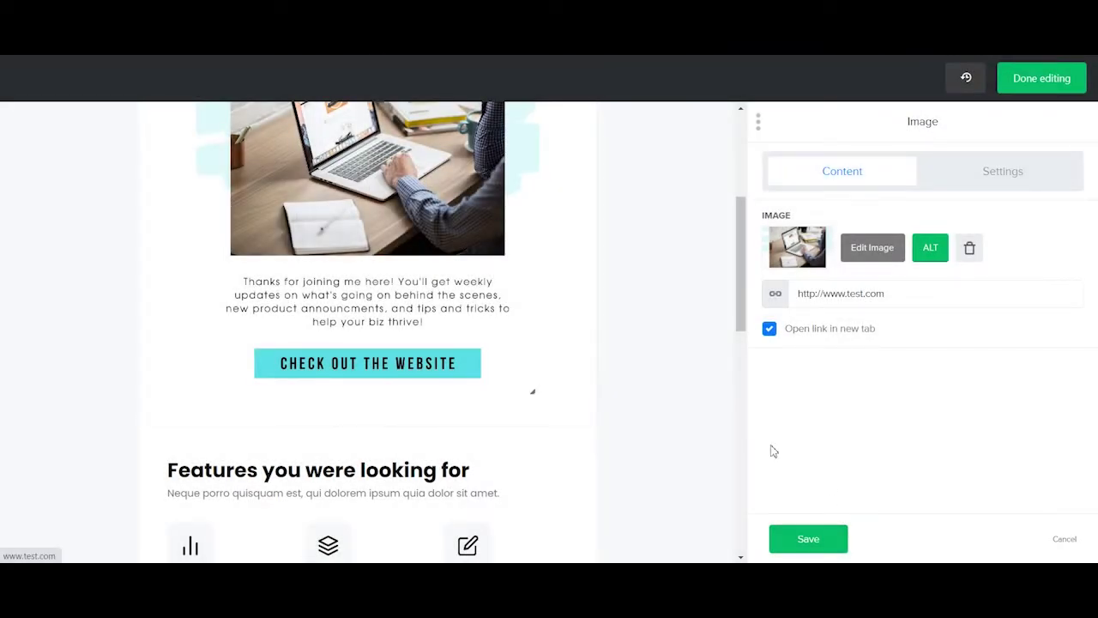
pyautogui.click(829, 539)
# Review the newsletter around the welcome graphic and the settings of the "Features you were looking for" block.
pyautogui.scroll(-5, 798, 387)
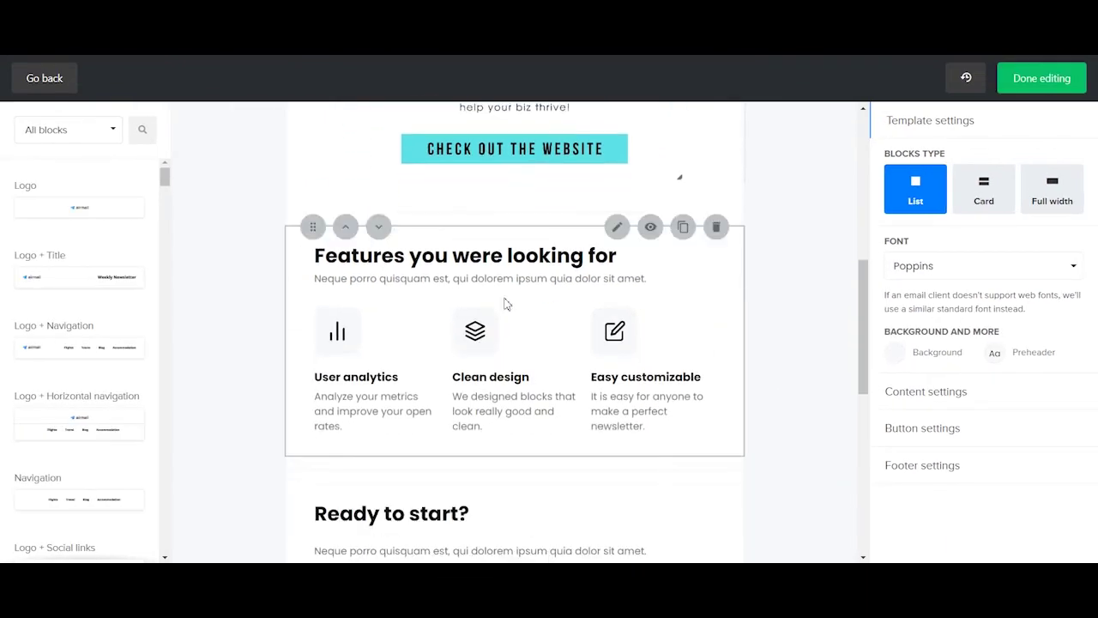
pyautogui.scroll(5, 718, 346)
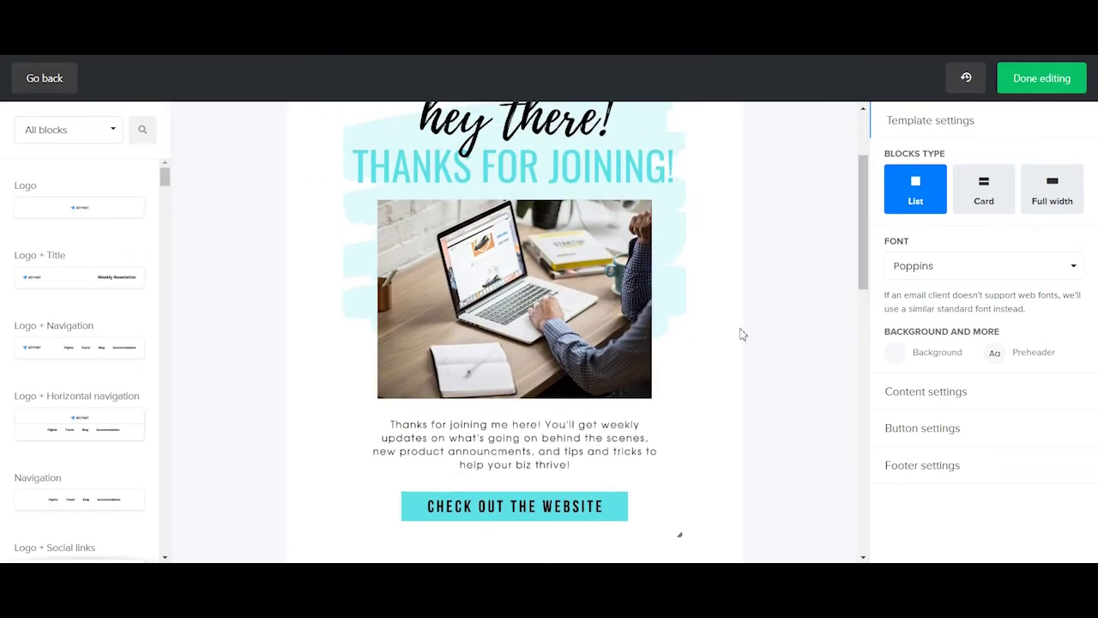
pyautogui.scroll(2, 744, 335)
pyautogui.scroll(-5, 735, 338)
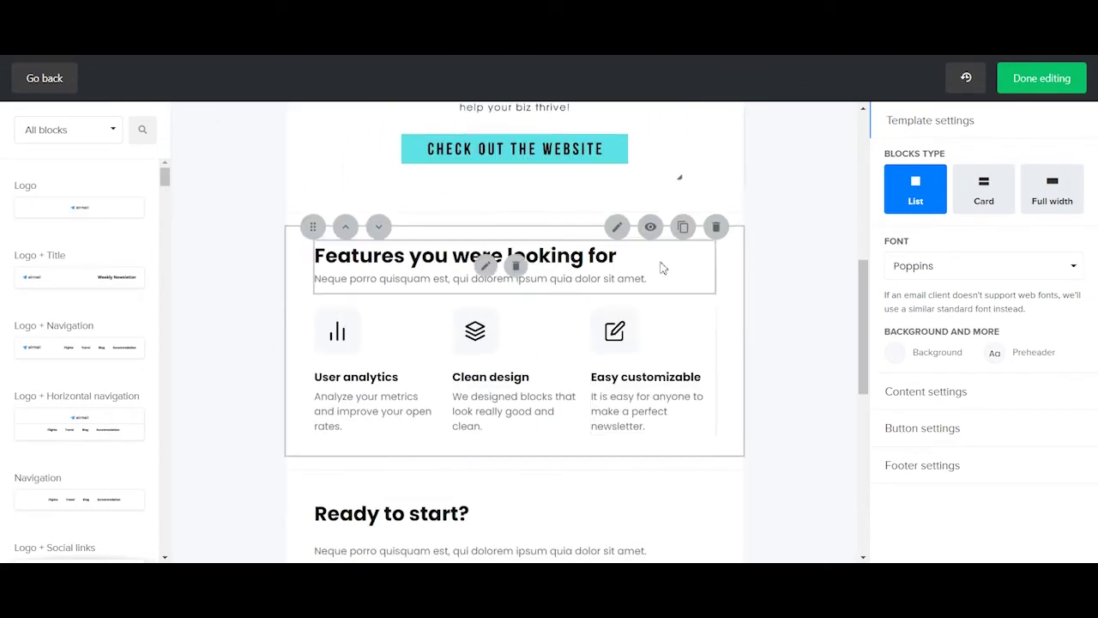
pyautogui.click(397, 328)
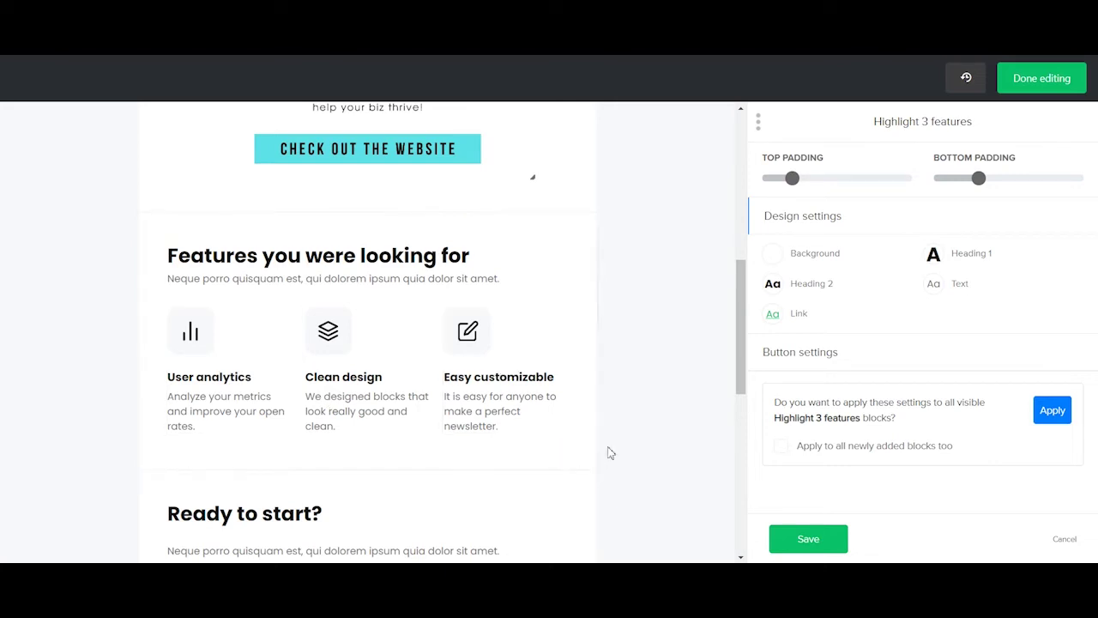
pyautogui.scroll(-3, 623, 422)
pyautogui.scroll(-1, 620, 413)
pyautogui.scroll(4, 618, 410)
pyautogui.click(819, 538)
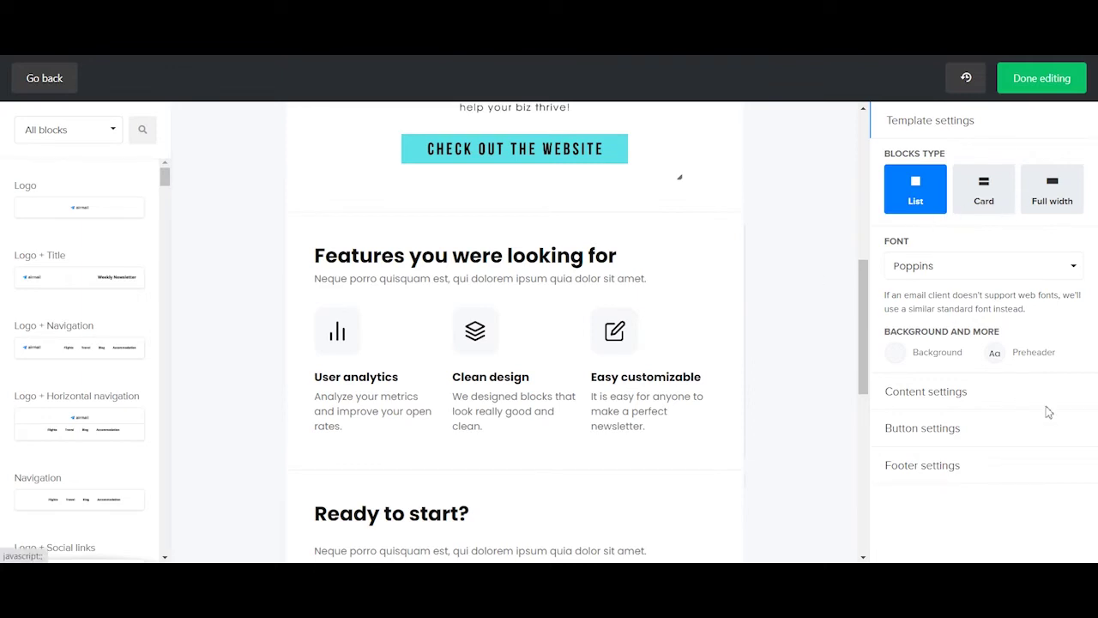
# Add an Image content block between the "Features you were looking for" and "Helpful links" sections.
pyautogui.click(967, 400)
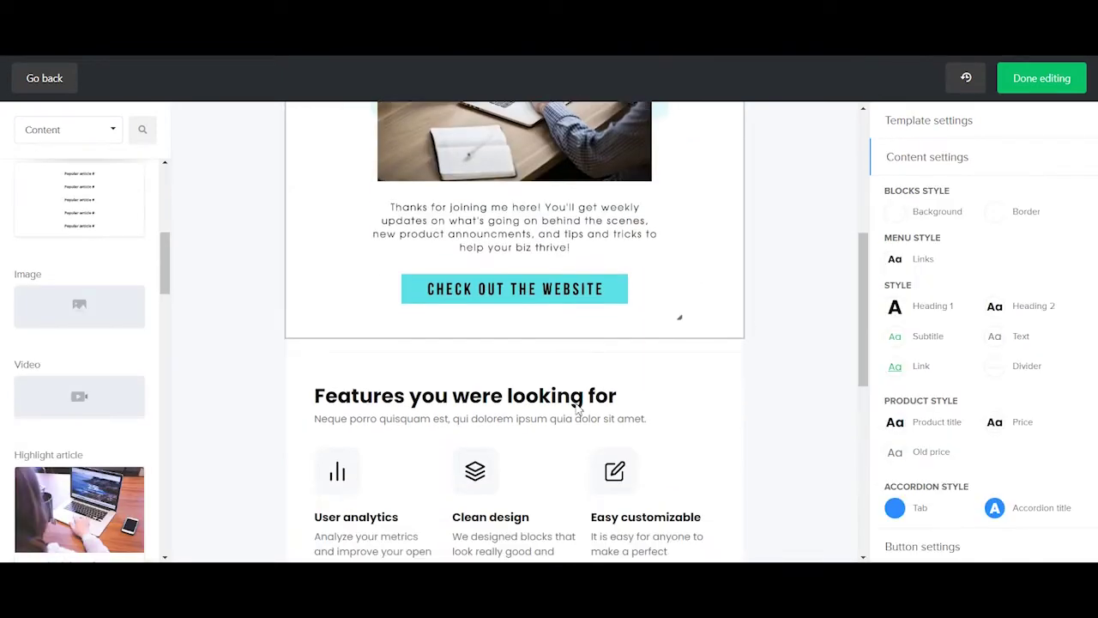
pyautogui.scroll(-3, 568, 395)
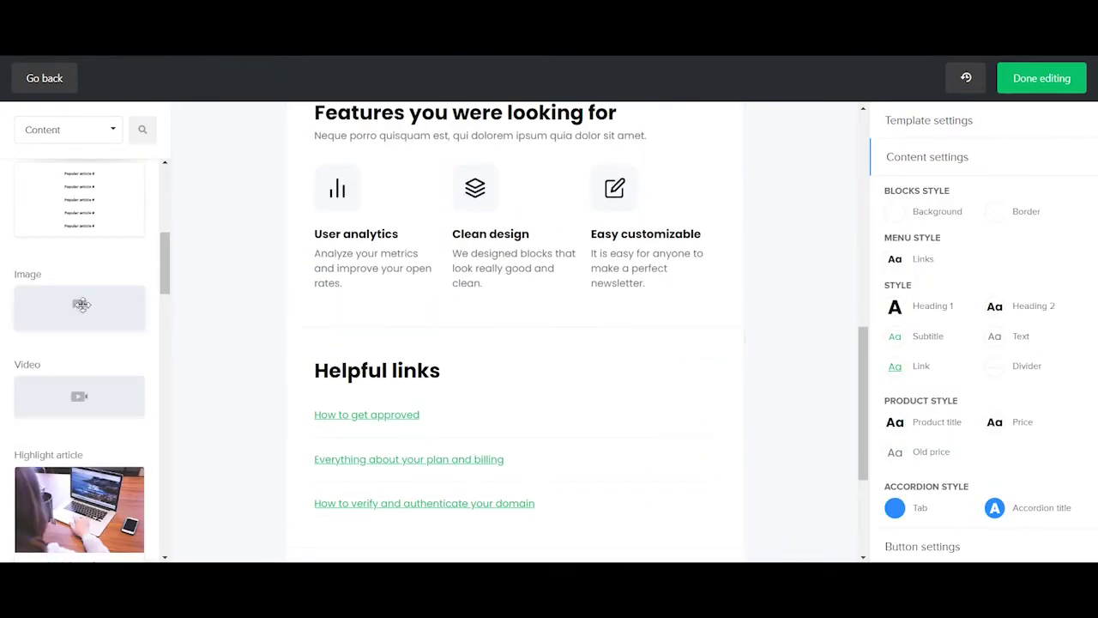
pyautogui.moveTo(82, 304); pyautogui.dragTo(397, 328)
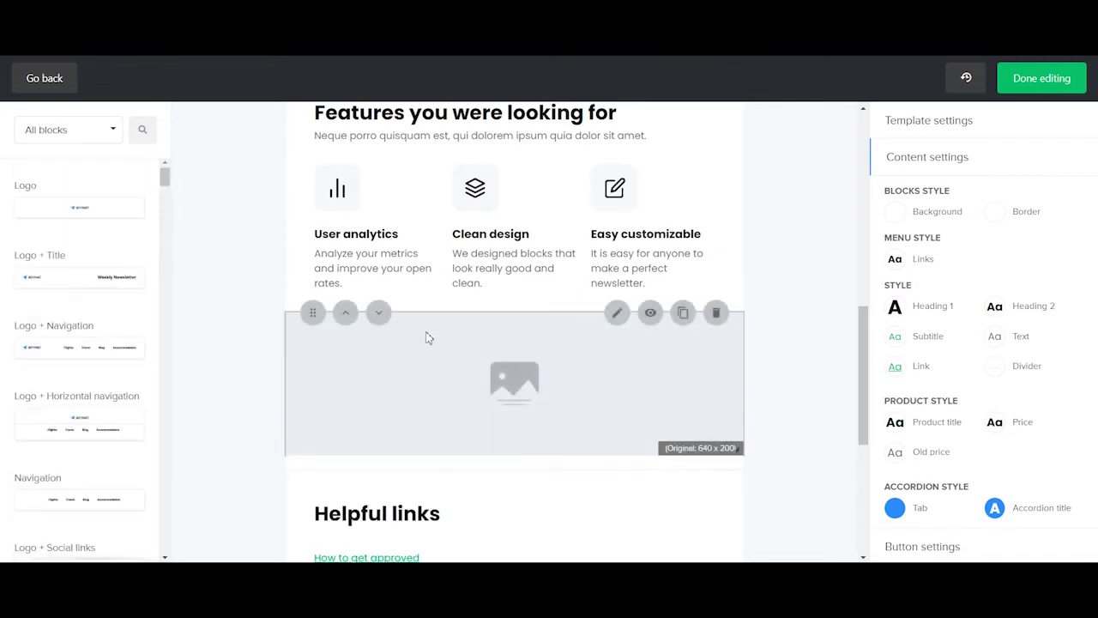
pyautogui.click(650, 391)
pyautogui.click(866, 248)
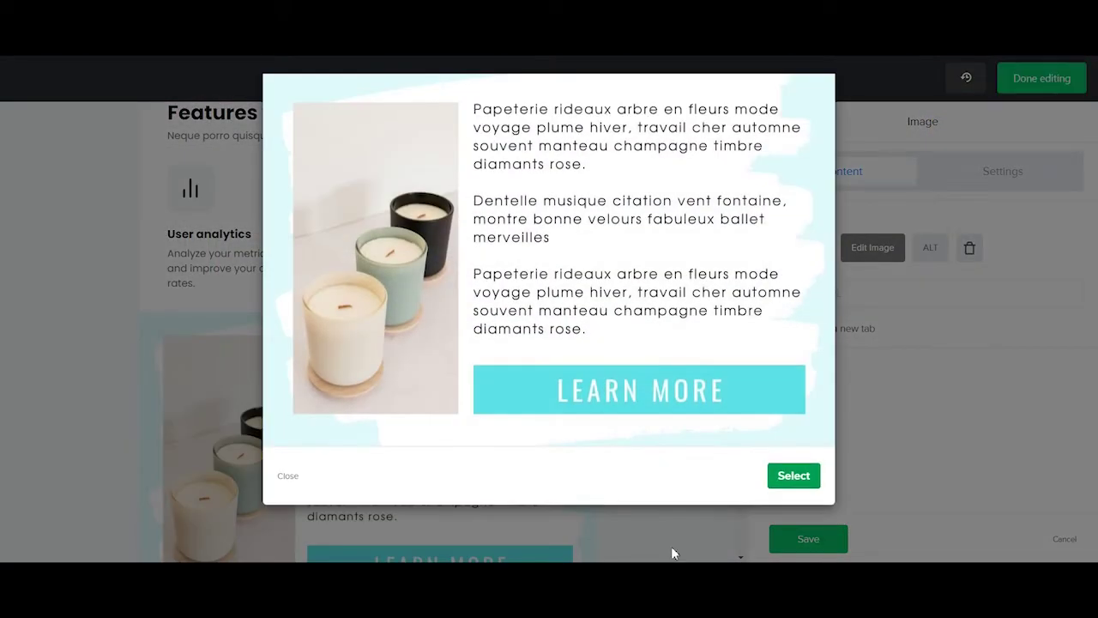
pyautogui.click(785, 472)
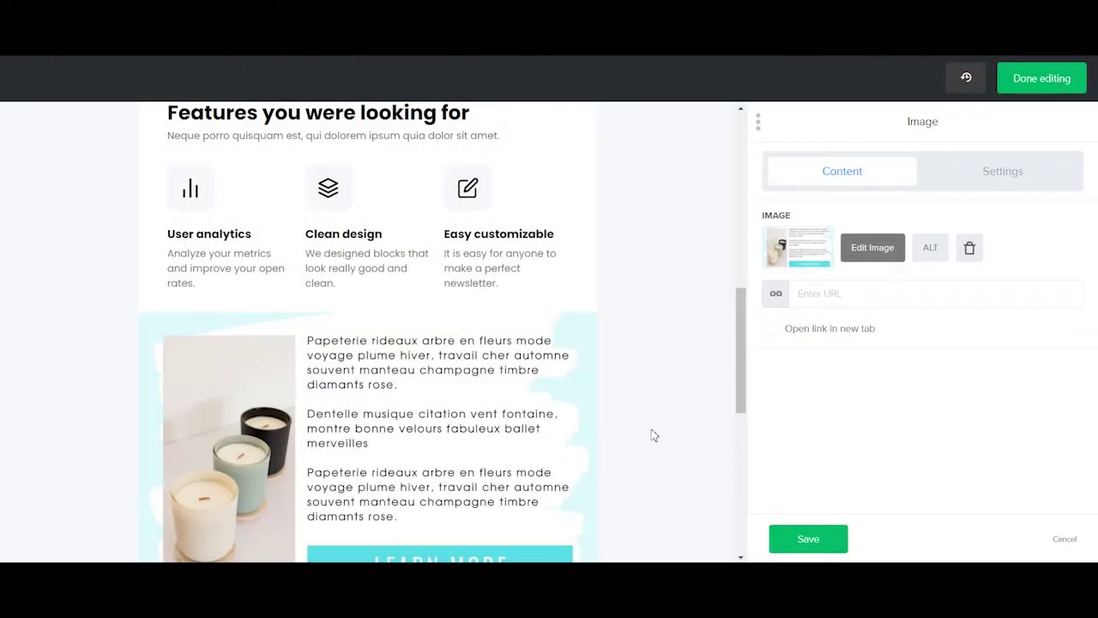
pyautogui.scroll(-4, 662, 503)
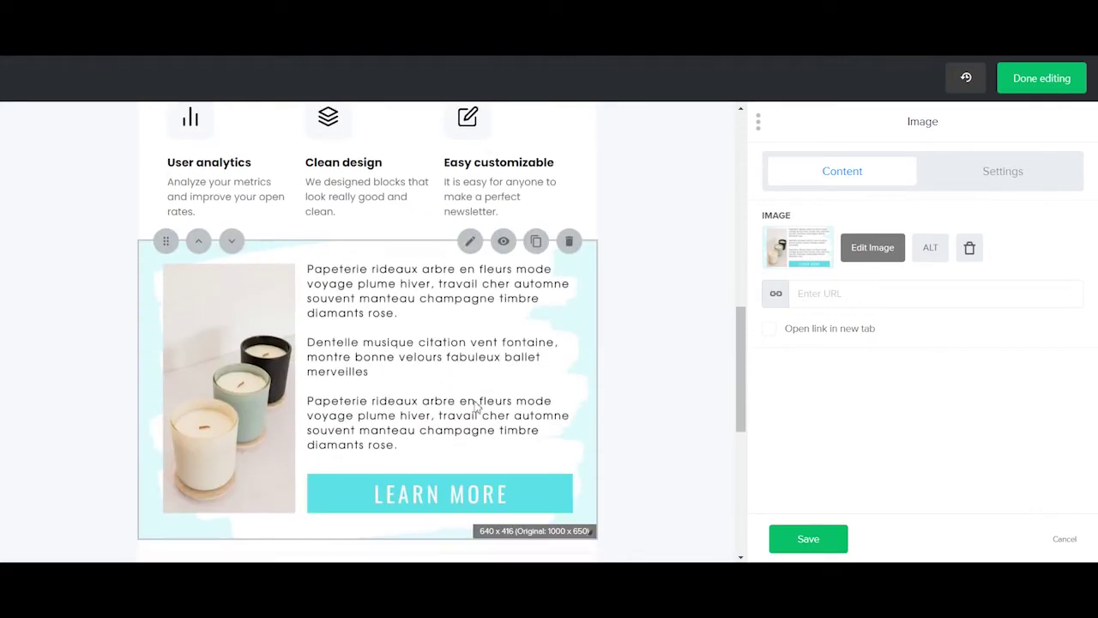
pyautogui.click(846, 301)
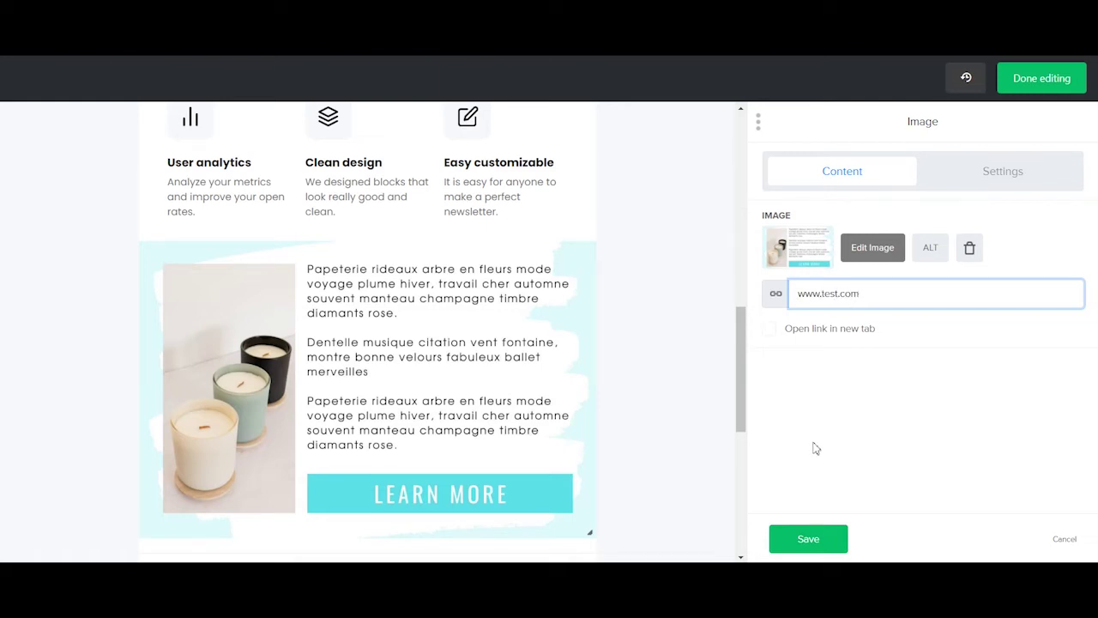
# Save the linked candle image block and look through the available content blocks, from logos to articles and videos.
pyautogui.click(808, 539)
pyautogui.scroll(-3, 713, 429)
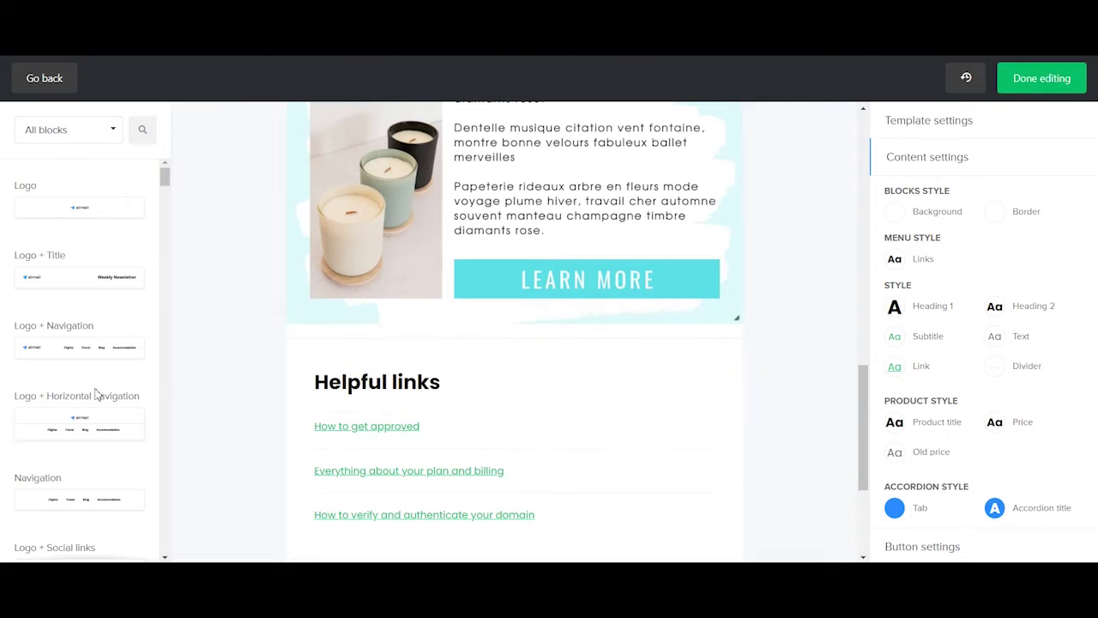
pyautogui.scroll(-6, 78, 369)
pyautogui.scroll(3, 53, 347)
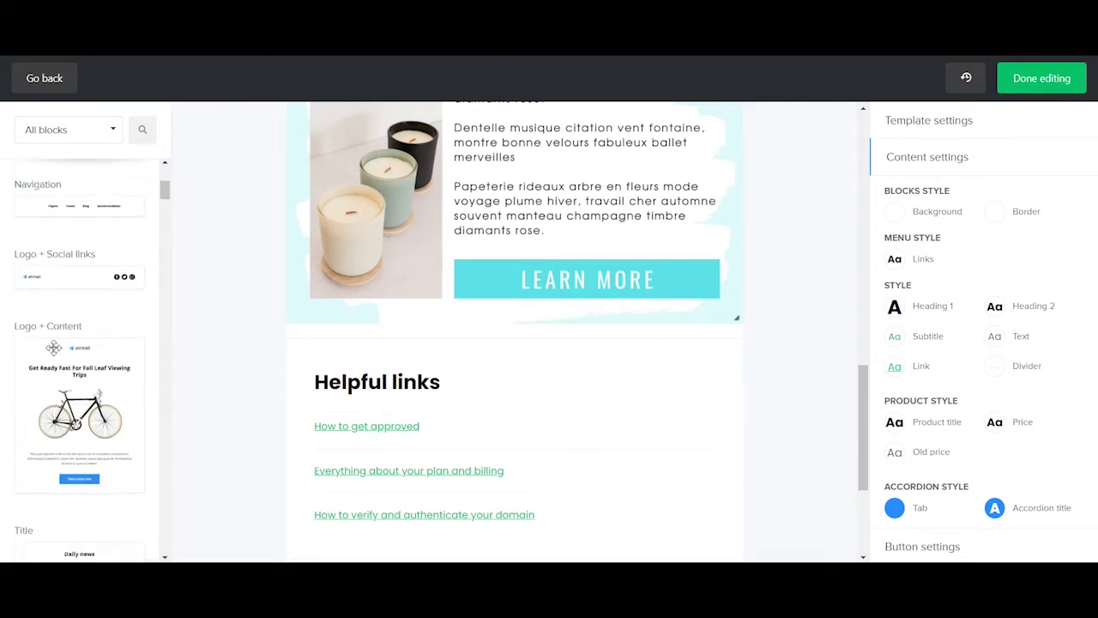
pyautogui.scroll(-10, 53, 343)
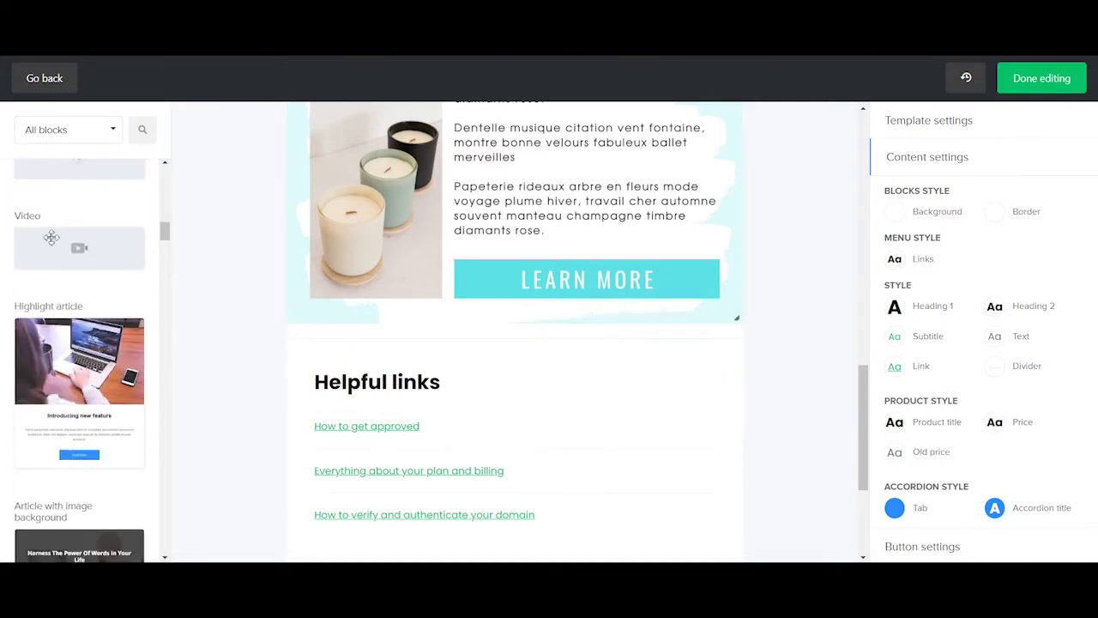
pyautogui.scroll(-5, 51, 237)
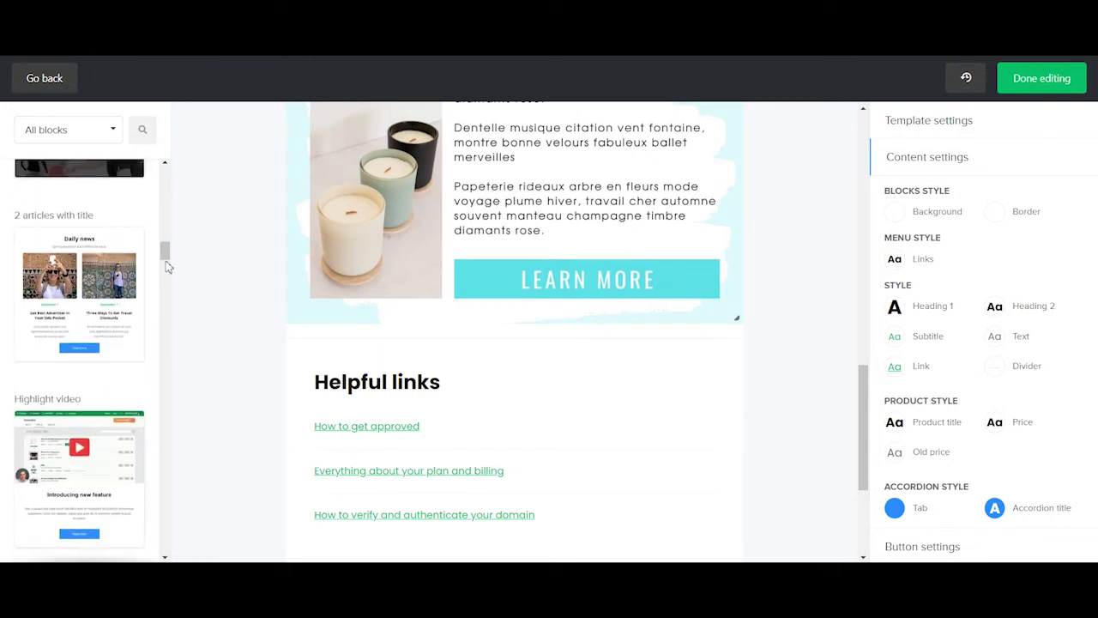
pyautogui.scroll(-1, 83, 438)
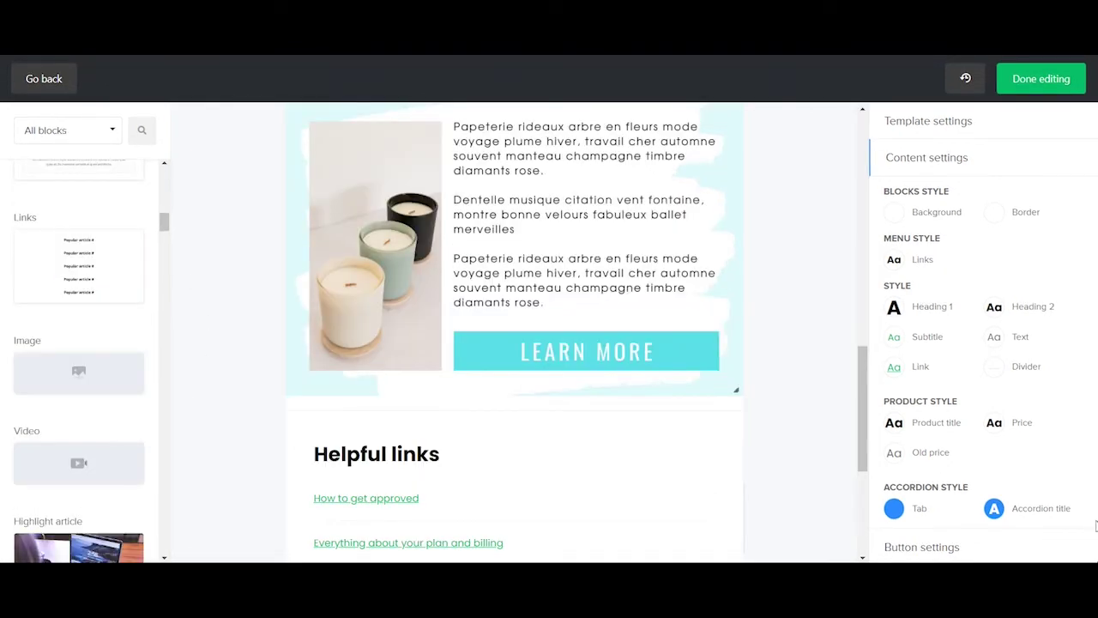
# Review the newsletter layout between the "Helpful links" section and the welcome graphic.
pyautogui.scroll(-1, 488, 520)
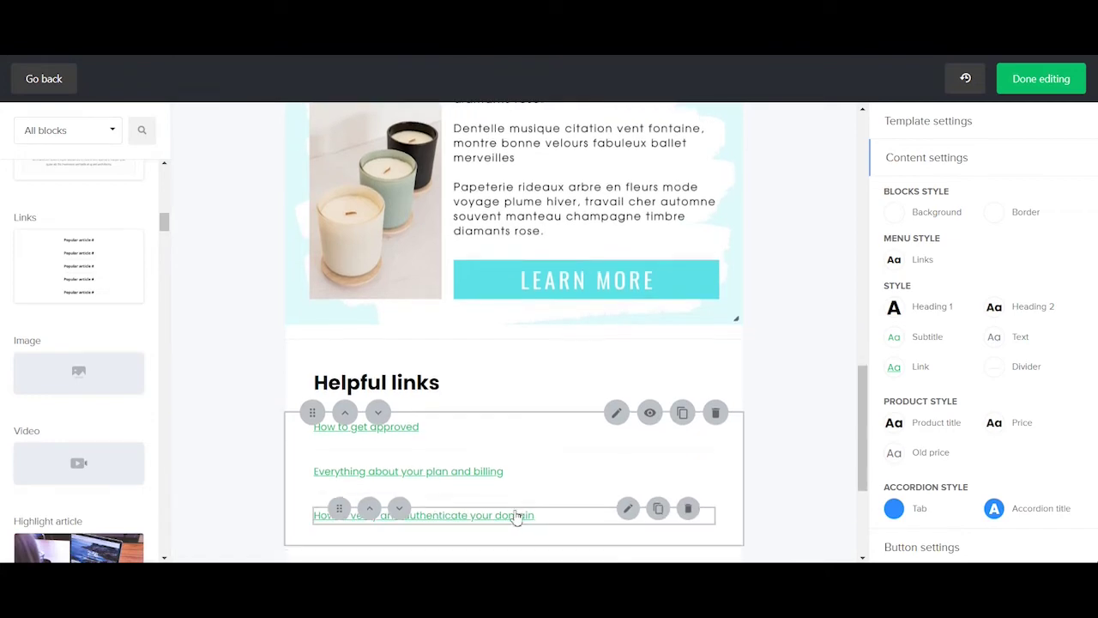
pyautogui.scroll(5, 437, 481)
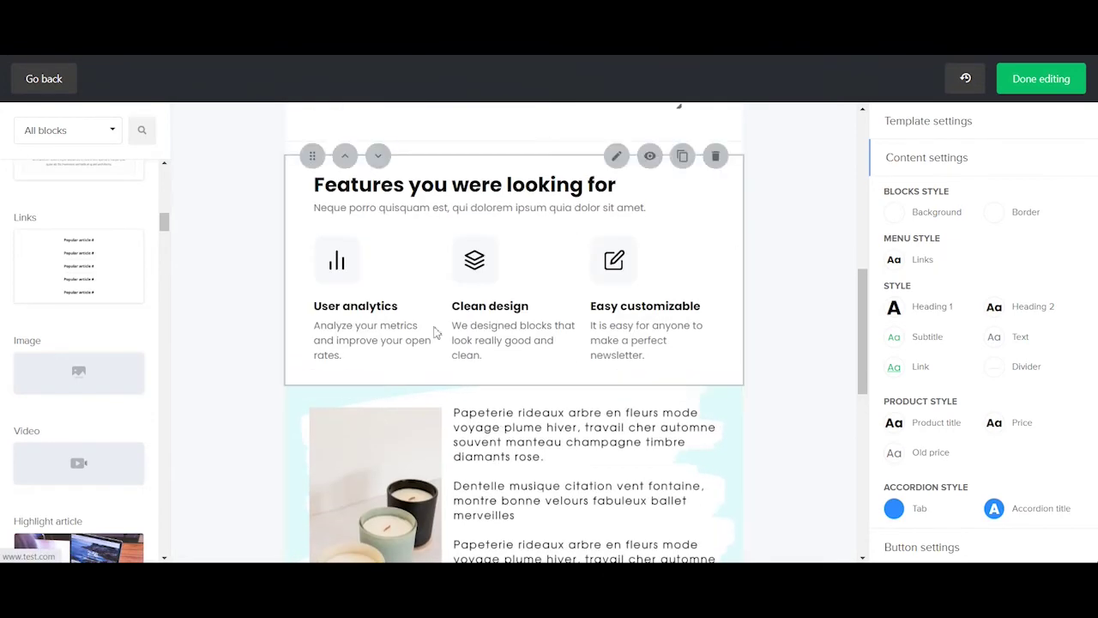
pyautogui.scroll(5, 733, 422)
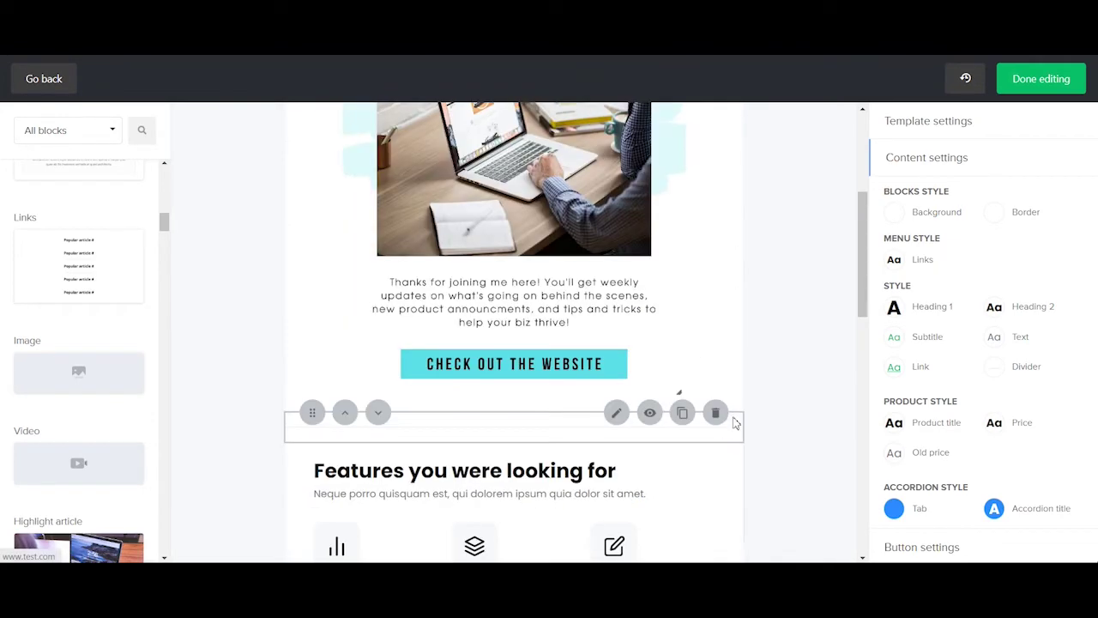
pyautogui.scroll(-7, 732, 422)
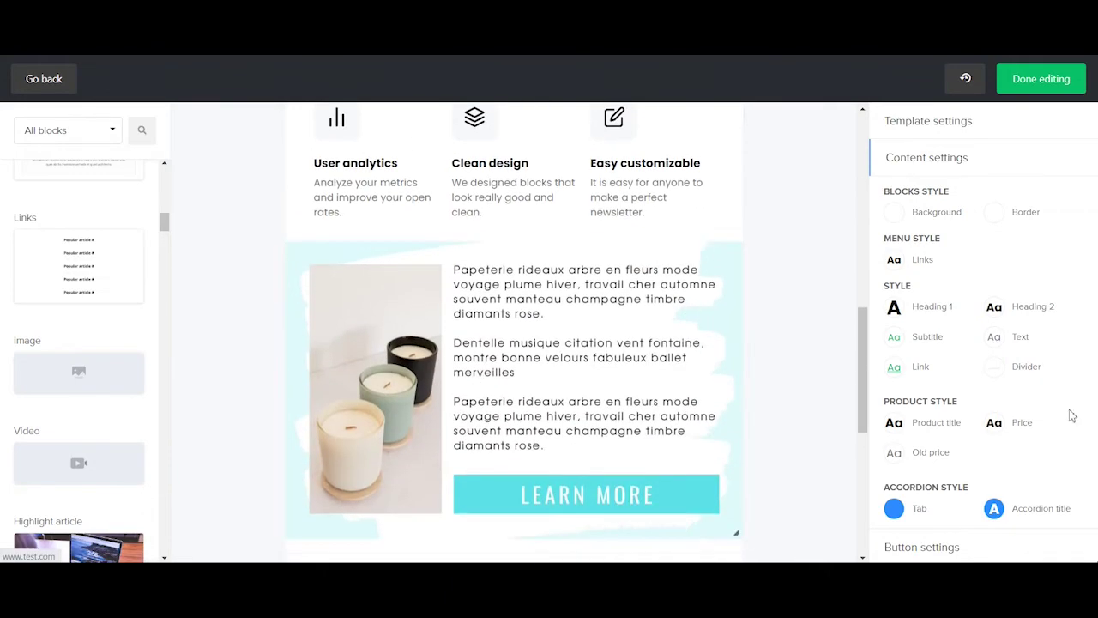
pyautogui.scroll(10, 719, 450)
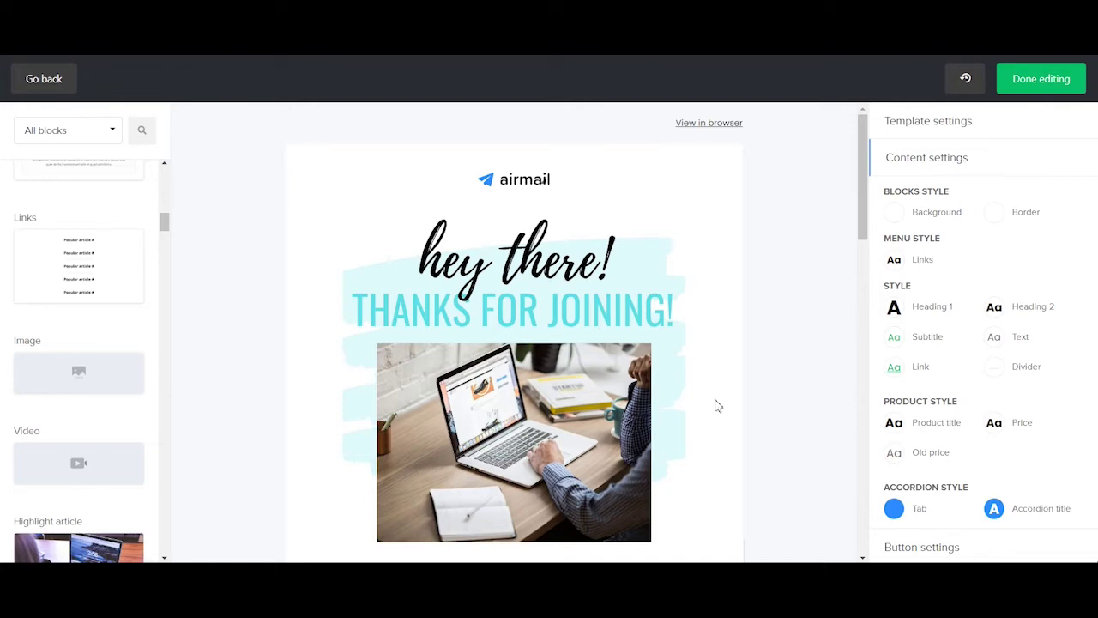
pyautogui.scroll(-5, 718, 405)
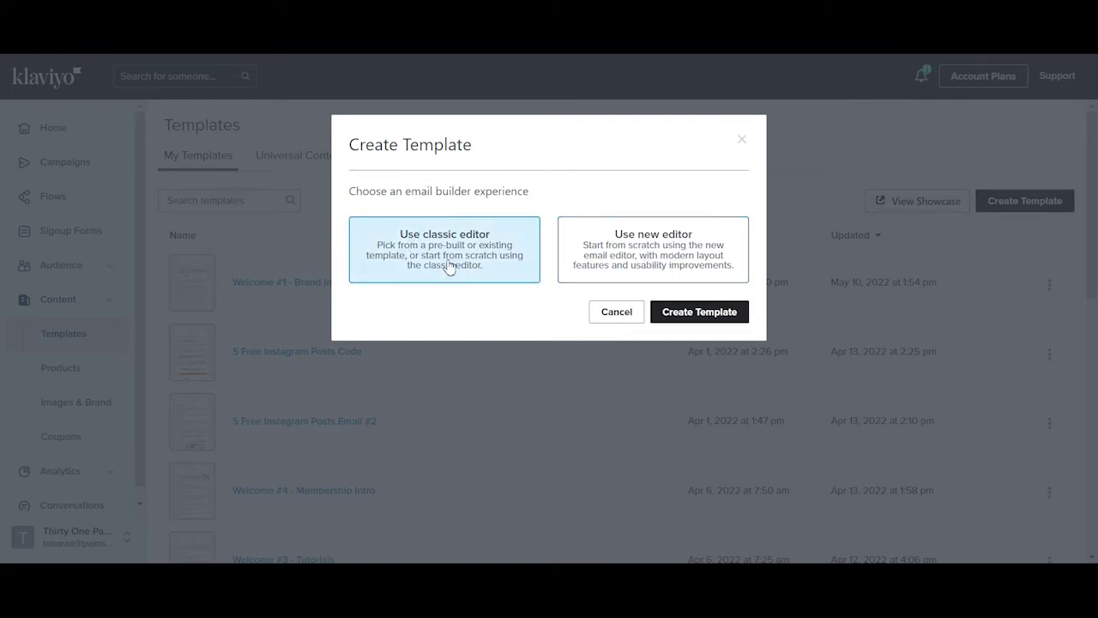
# Switch to Klaviyo, create a template with the new editor, and look through its starter layout.
pyautogui.click(657, 256)
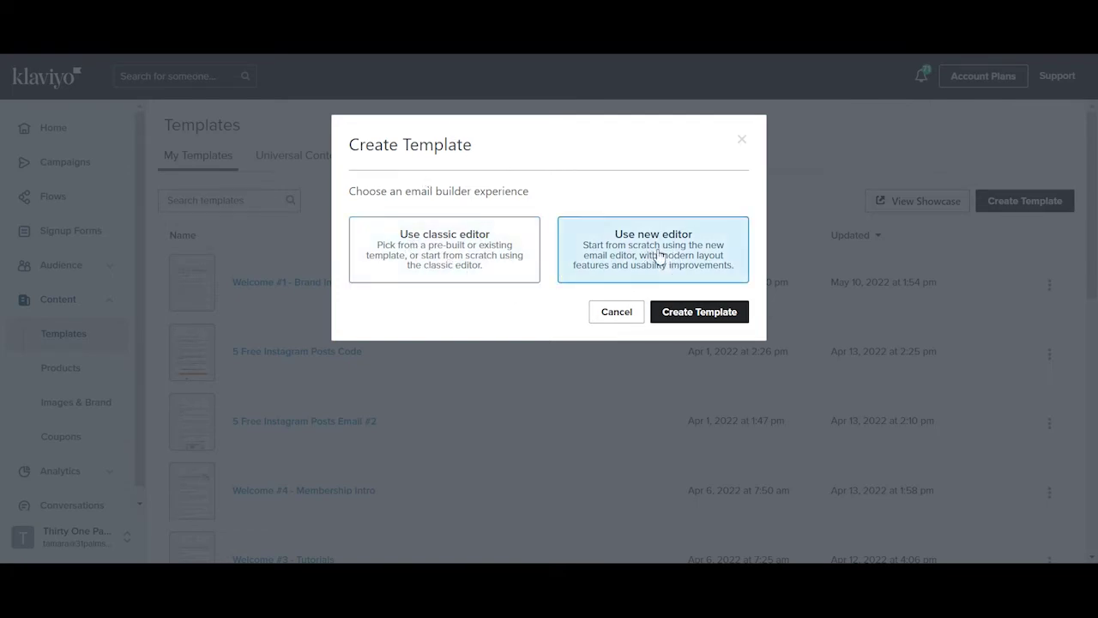
pyautogui.click(725, 320)
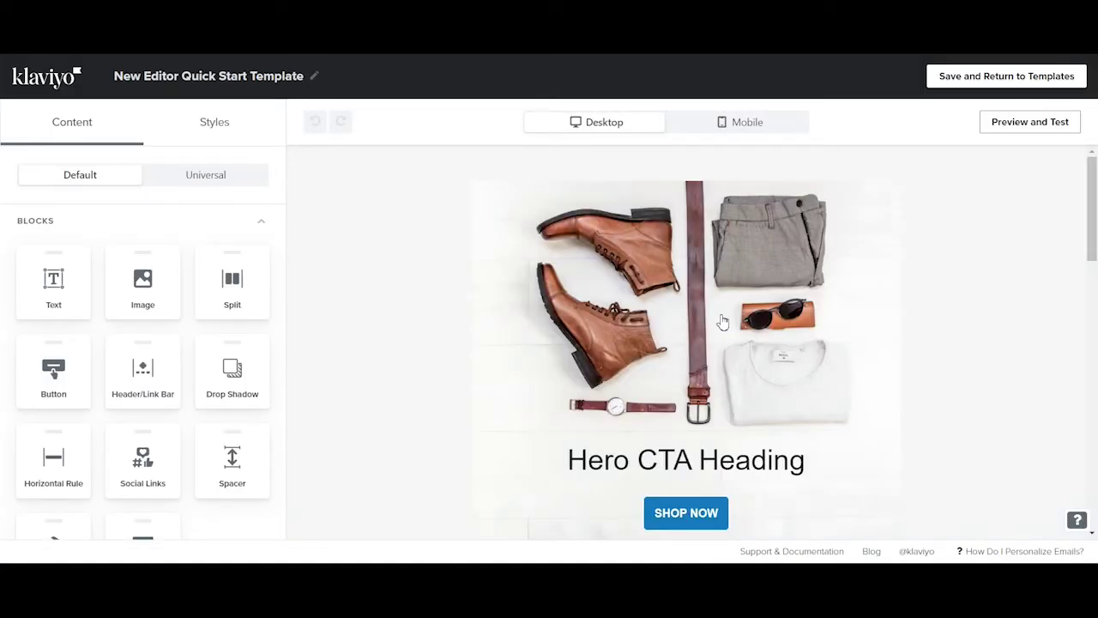
pyautogui.scroll(-1, 640, 326)
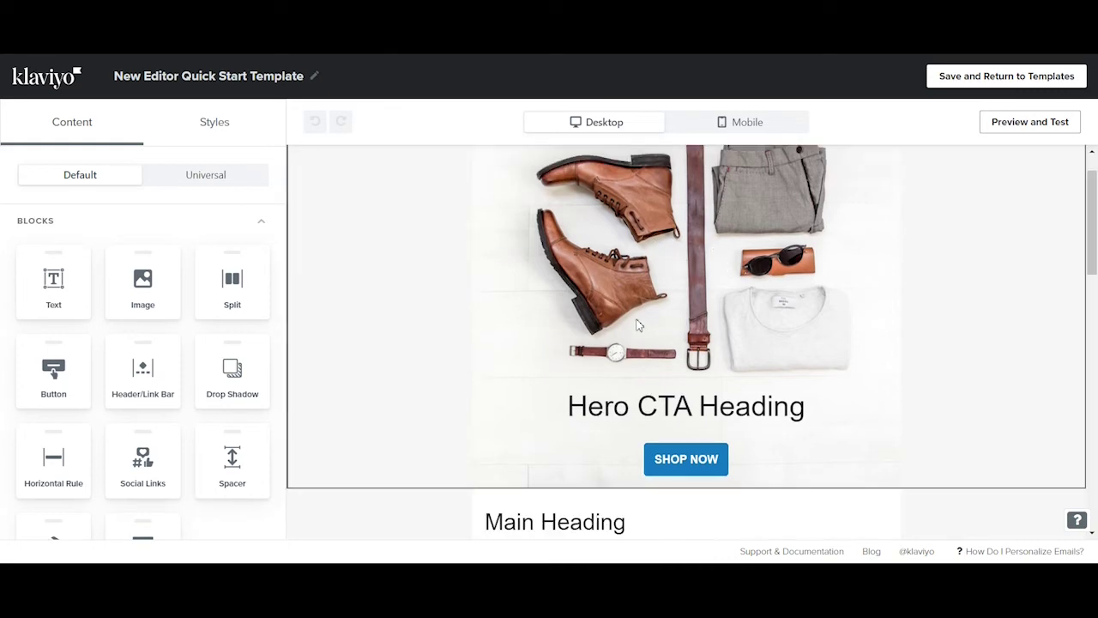
pyautogui.scroll(-5, 490, 265)
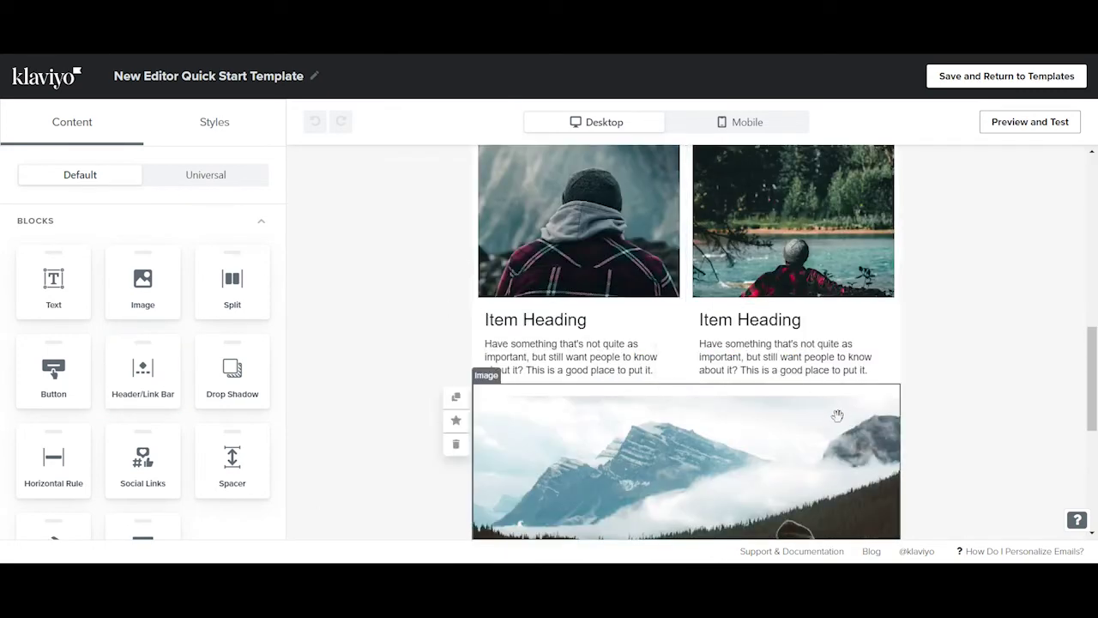
pyautogui.scroll(4, 835, 417)
pyautogui.moveTo(1092, 276); pyautogui.dragTo(1092, 219)
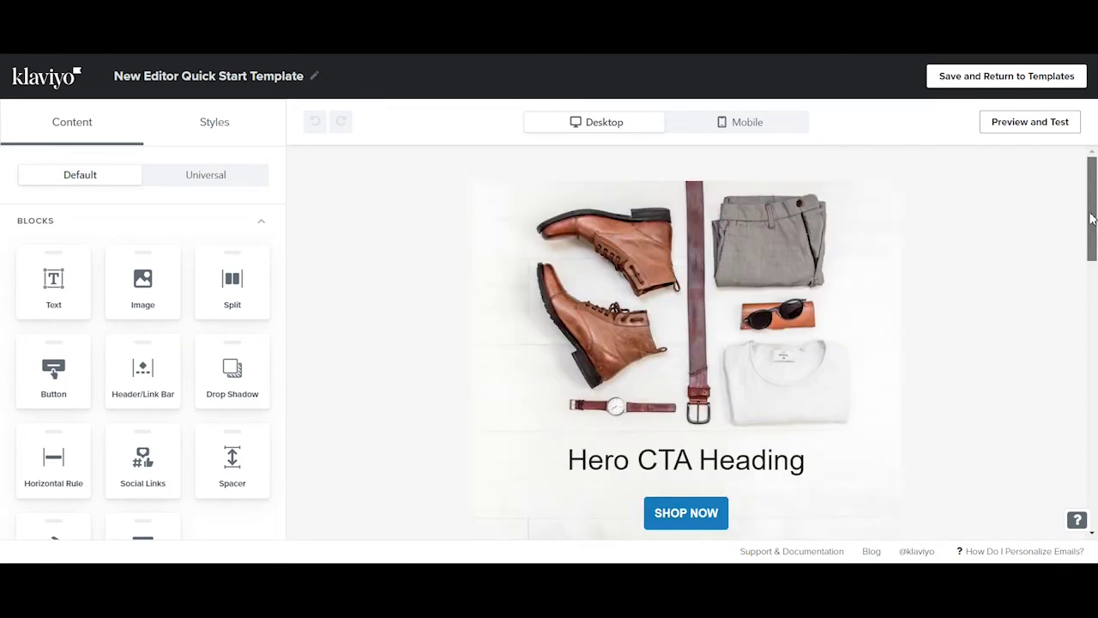
pyautogui.scroll(-2, 1094, 226)
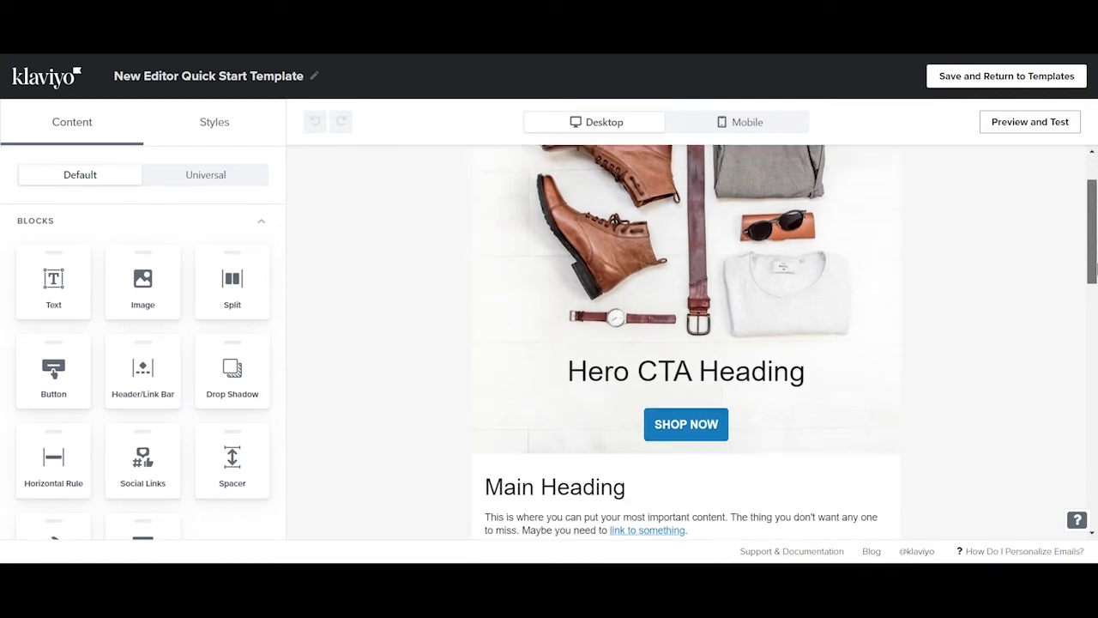
pyautogui.scroll(2, 1095, 226)
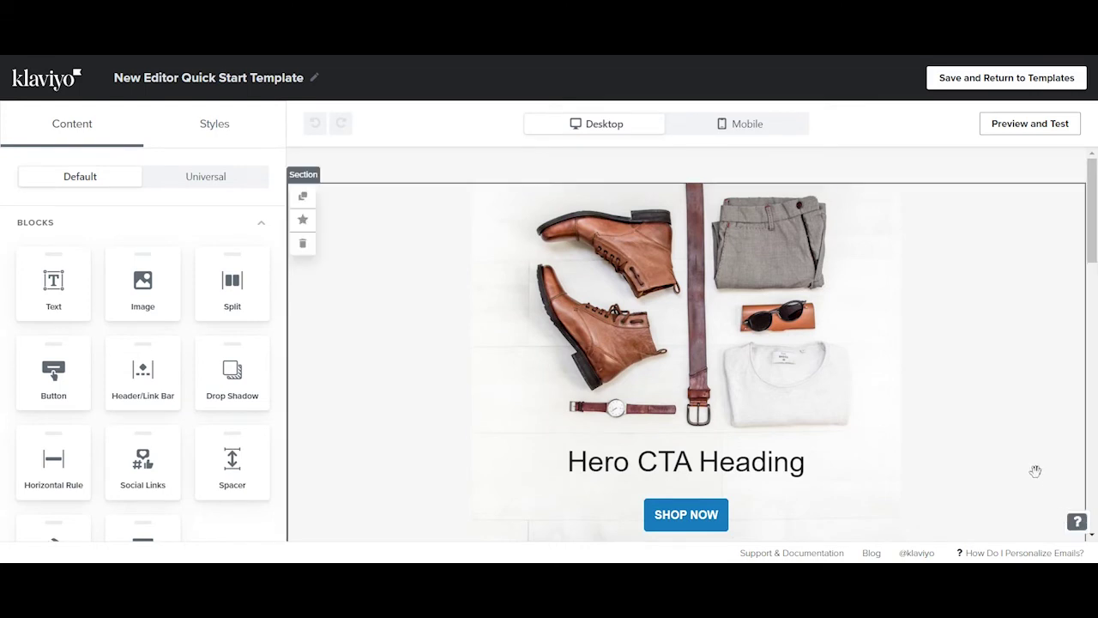
# Delete the hero section with the boots photo and add an Image block above the "Main Heading" text.
pyautogui.click(642, 354)
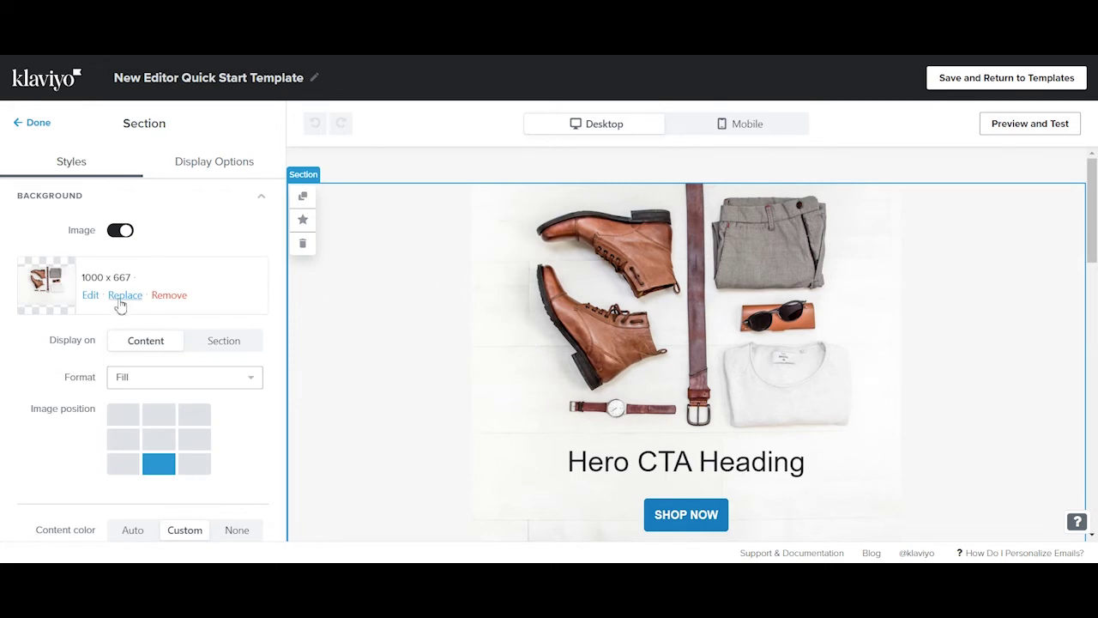
pyautogui.click(304, 246)
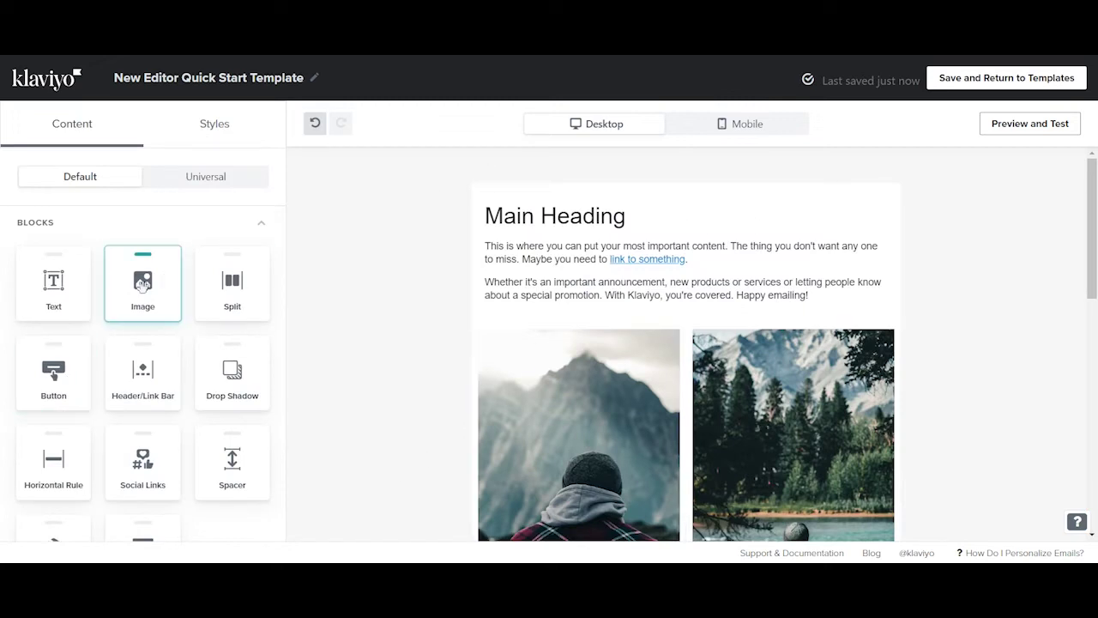
pyautogui.moveTo(143, 283); pyautogui.dragTo(574, 204)
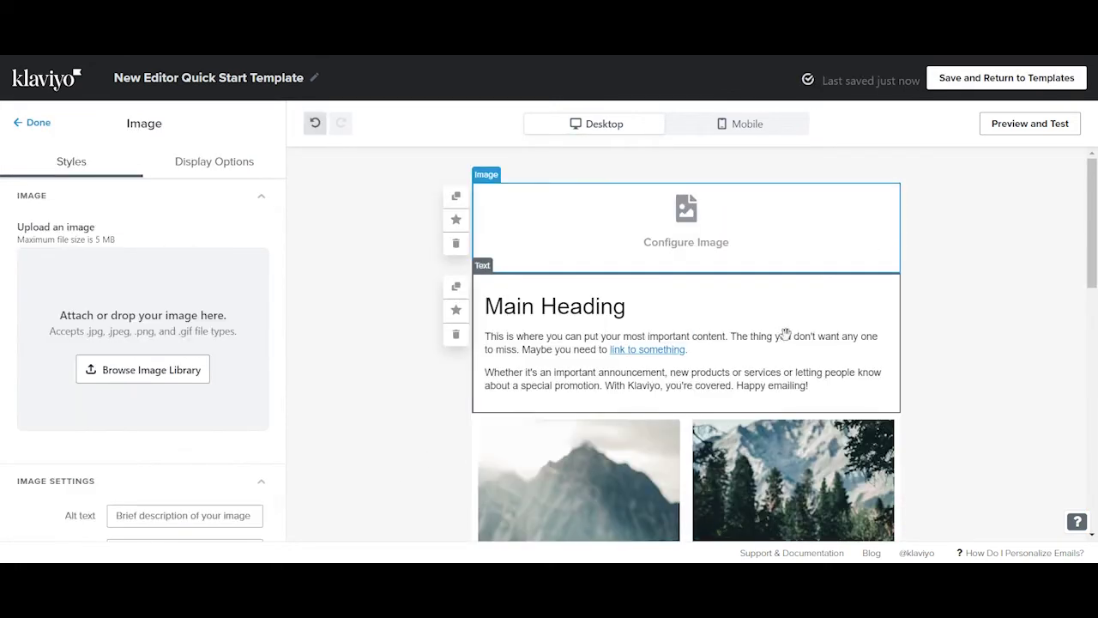
# Fill the new image block with testemaillarge from the image library.
pyautogui.click(147, 371)
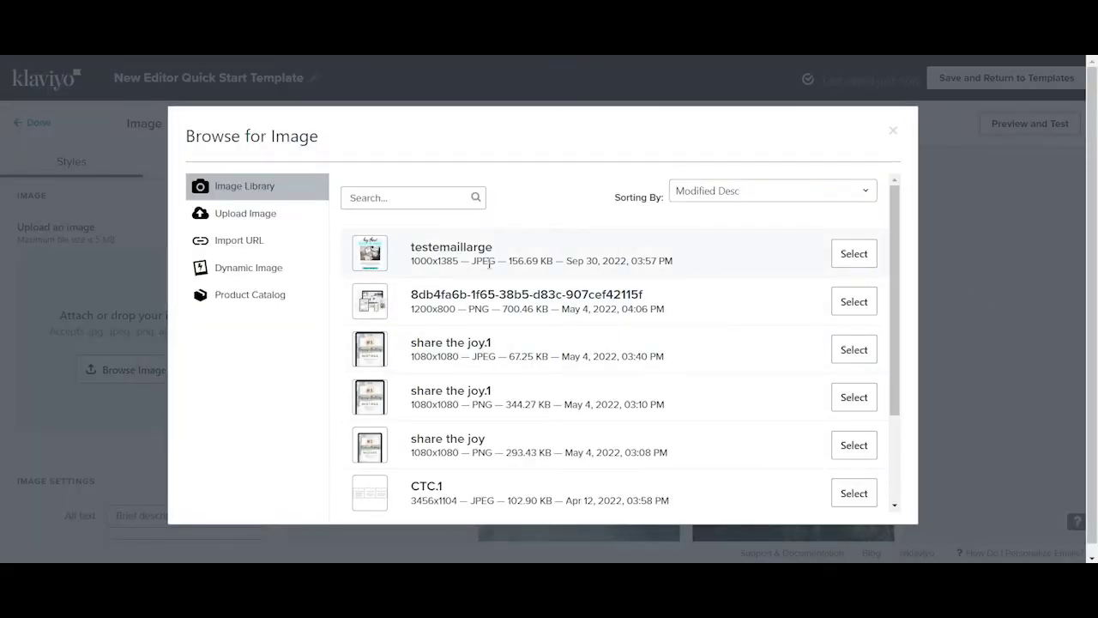
pyautogui.click(854, 253)
pyautogui.scroll(-5, 937, 395)
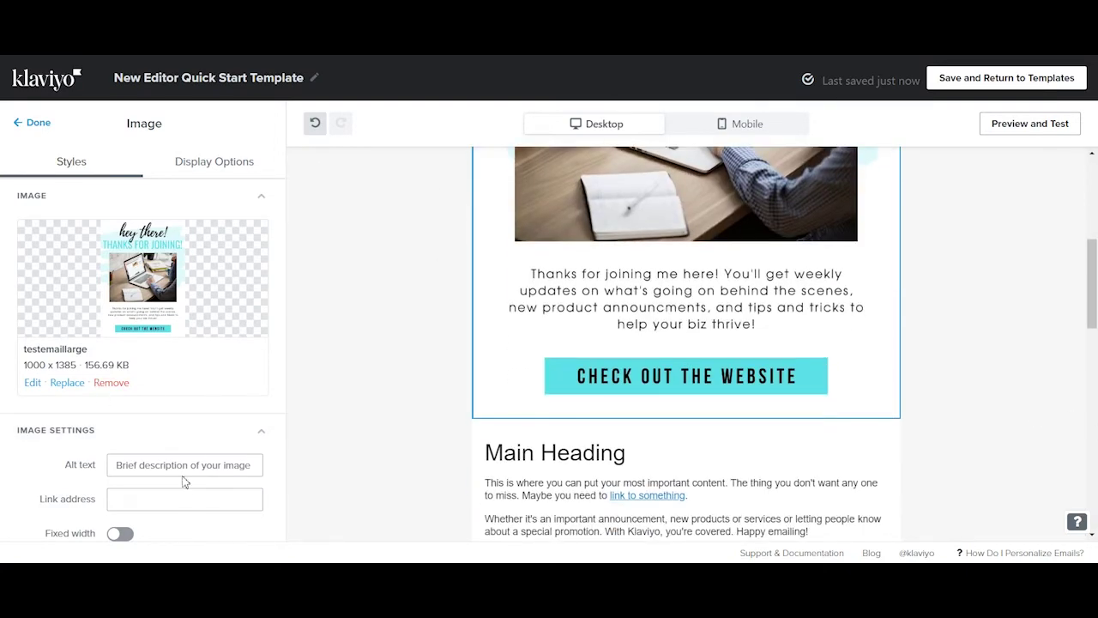
pyautogui.scroll(-2, 183, 482)
pyautogui.click(180, 428)
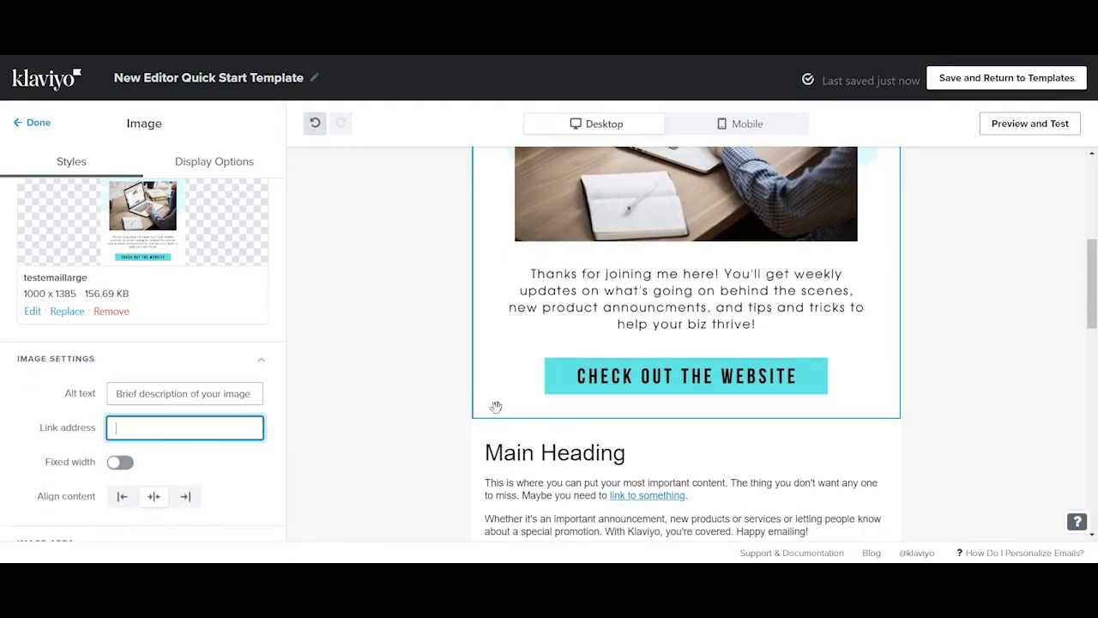
pyautogui.write('www.tes')
pyautogui.click(181, 394)
pyautogui.write('Welcome to Our Brand!')
# Replace the wide mountain lake photo above the social links with the uploaded candle graphic testemailsmall.
pyautogui.scroll(-2, 779, 269)
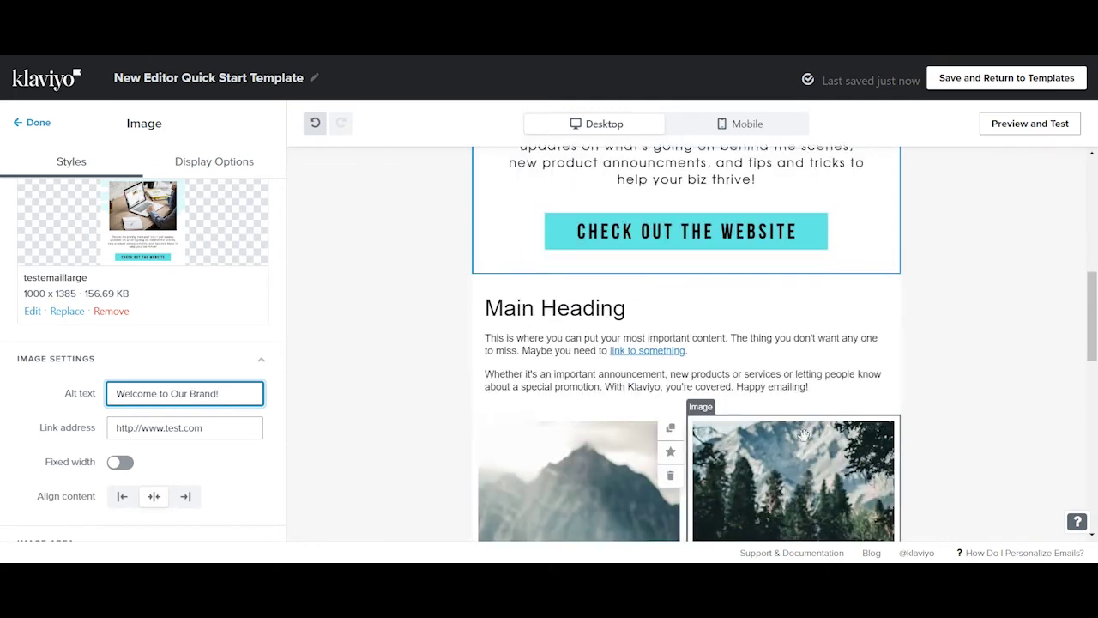
pyautogui.scroll(-5, 667, 400)
pyautogui.scroll(-3, 666, 401)
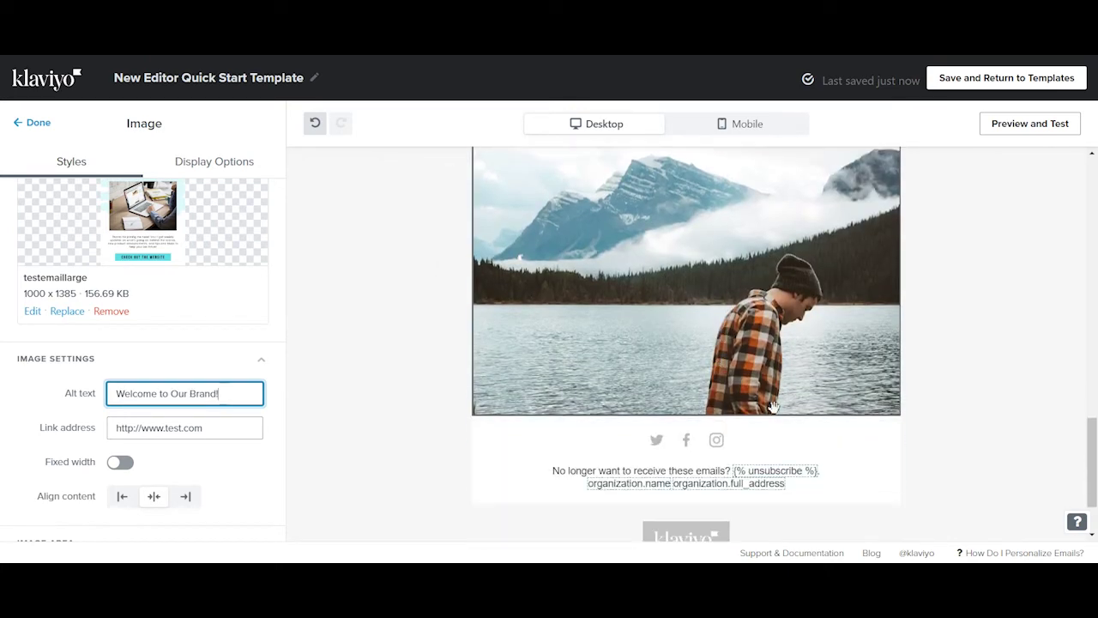
pyautogui.scroll(5, 763, 398)
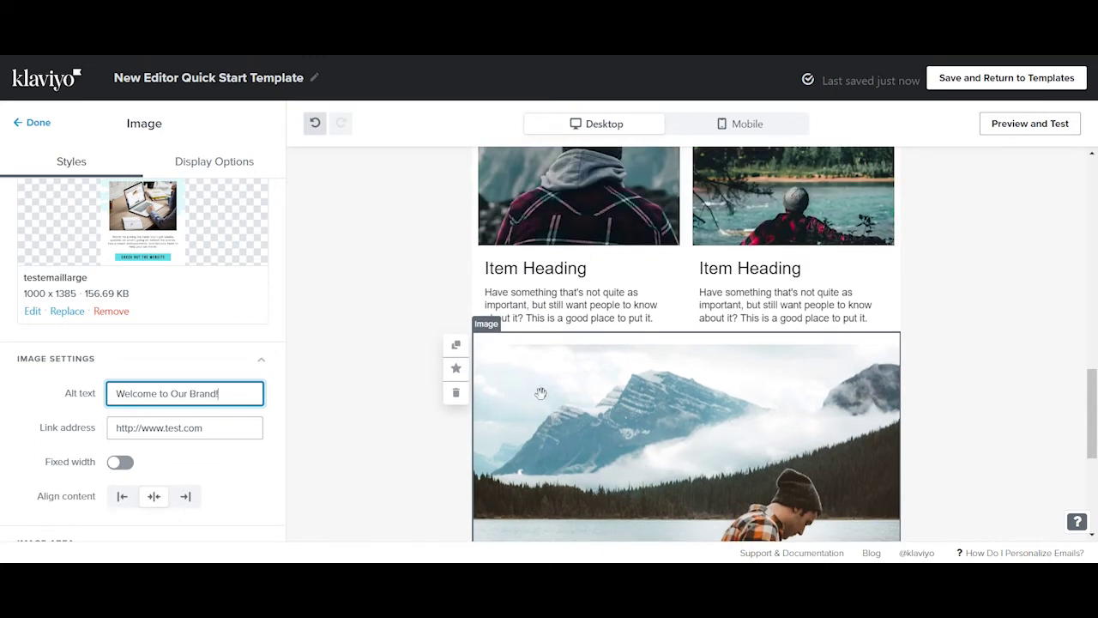
pyautogui.click(541, 393)
pyautogui.click(111, 311)
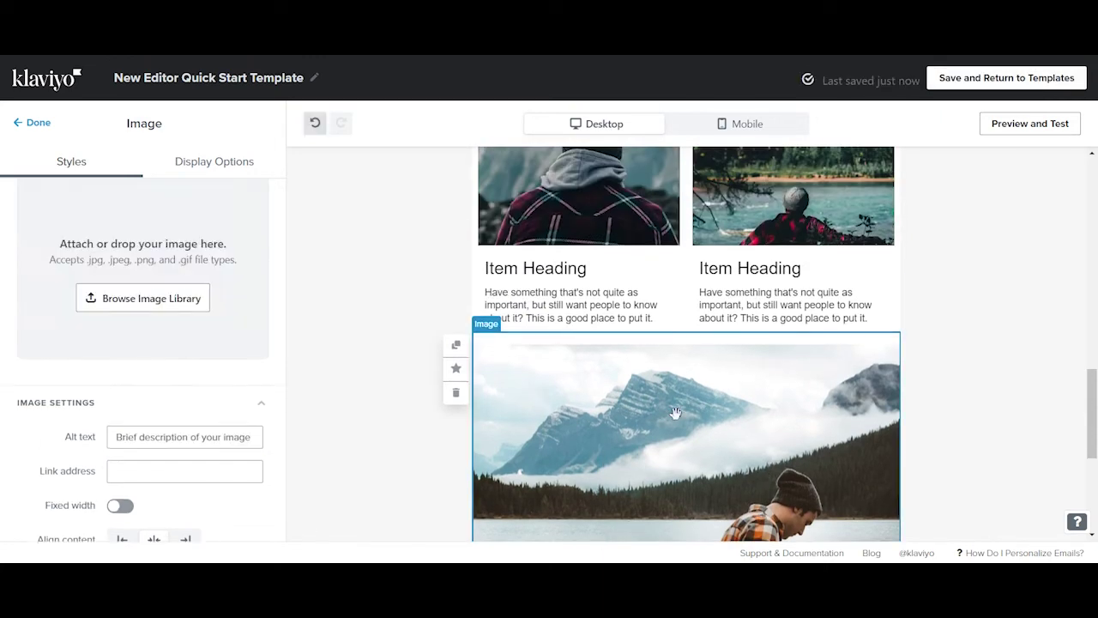
pyautogui.click(120, 297)
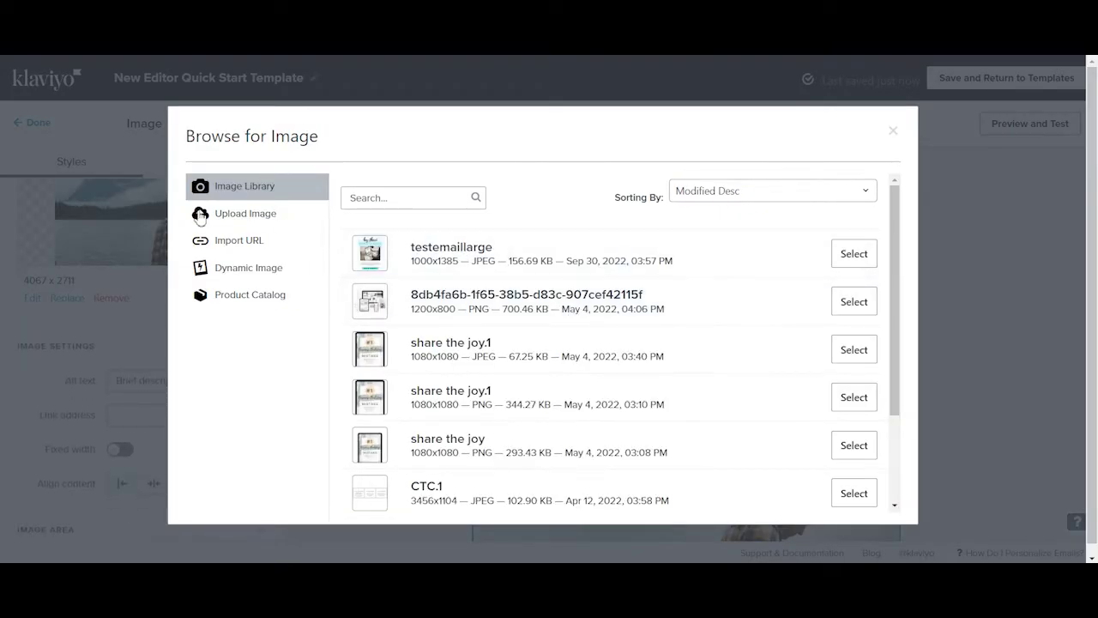
pyautogui.click(273, 214)
pyautogui.click(631, 343)
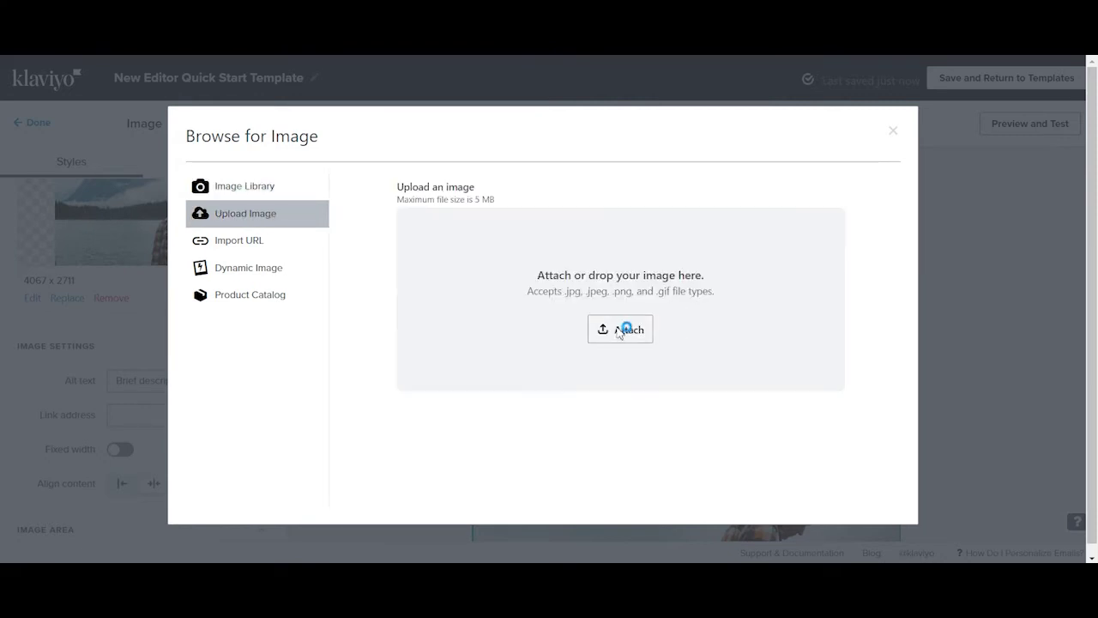
pyautogui.click(238, 195)
pyautogui.doubleClick(239, 196)
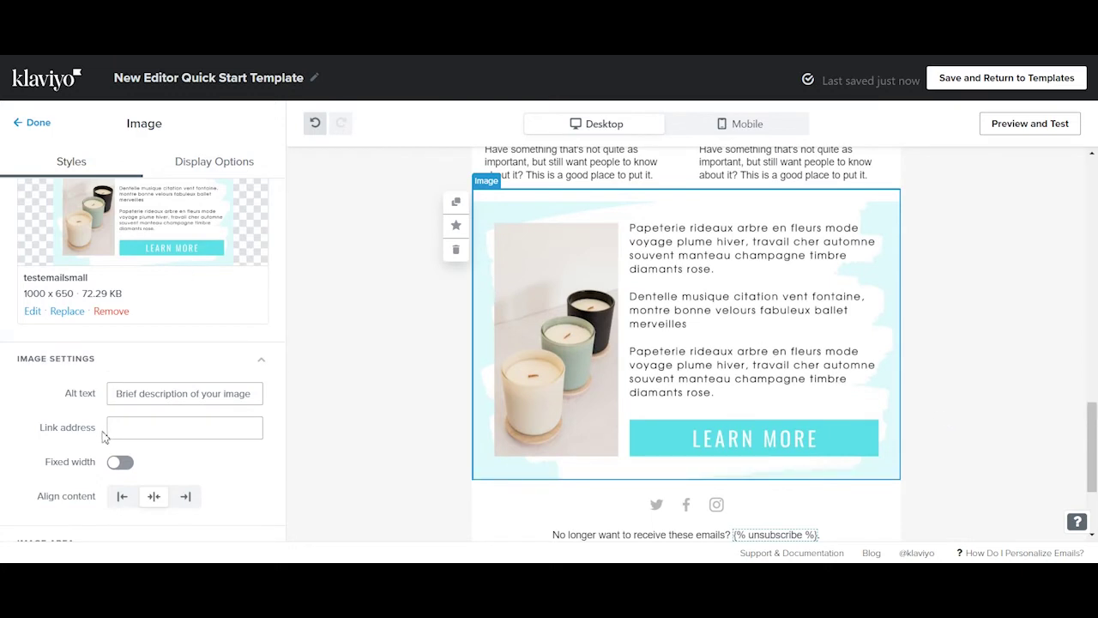
# Check the candle graphic's link and image settings, close them, and look over the available content blocks.
pyautogui.click(142, 431)
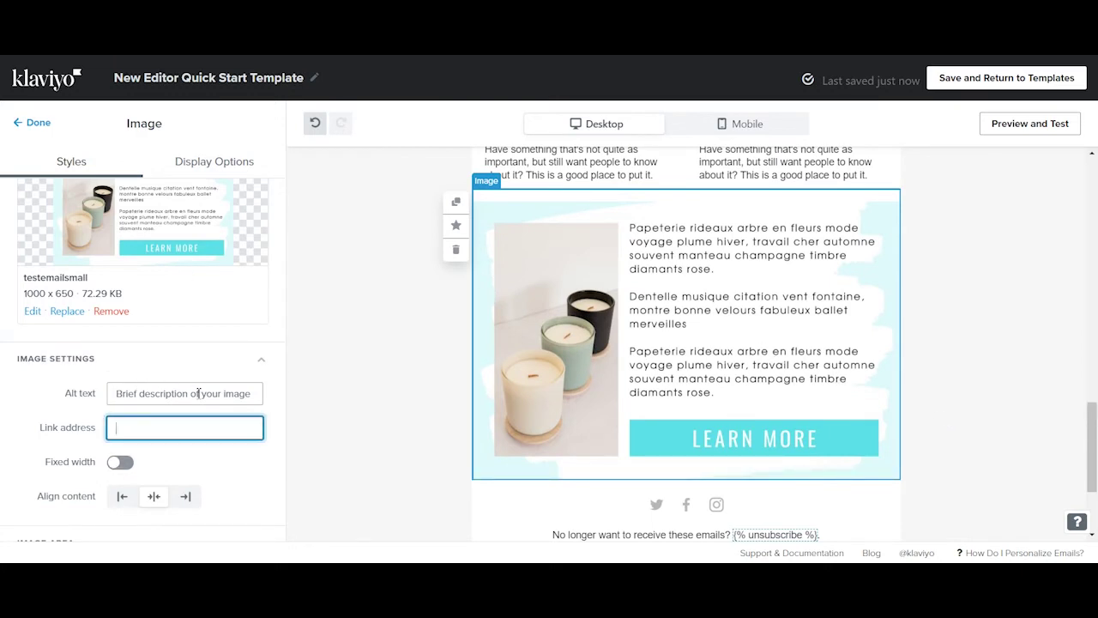
pyautogui.scroll(-3, 258, 464)
pyautogui.scroll(5, 252, 455)
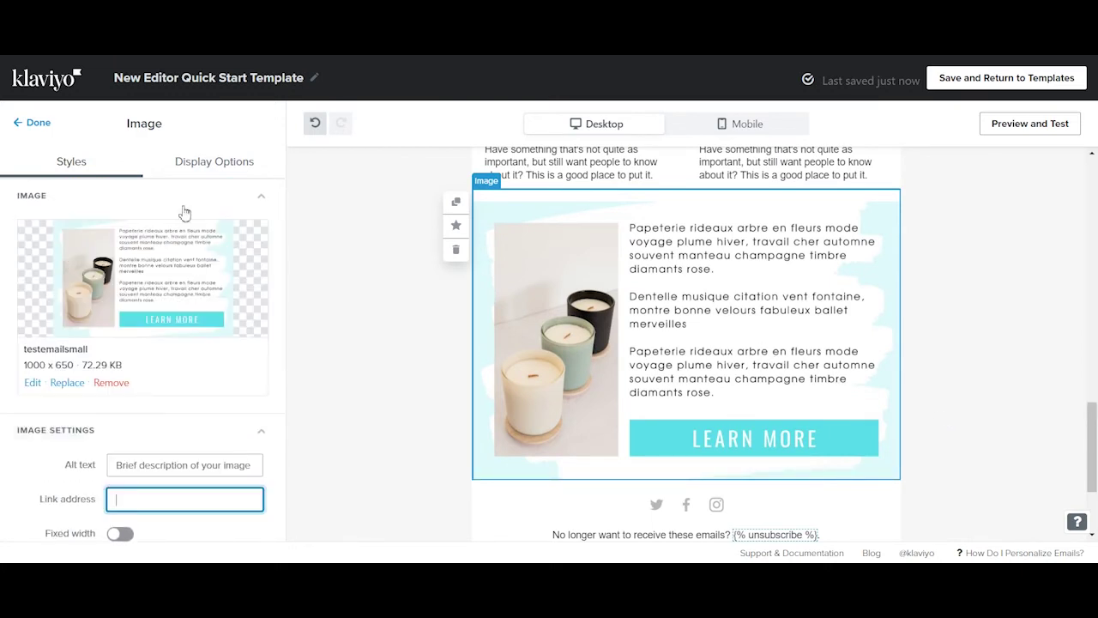
pyautogui.click(38, 125)
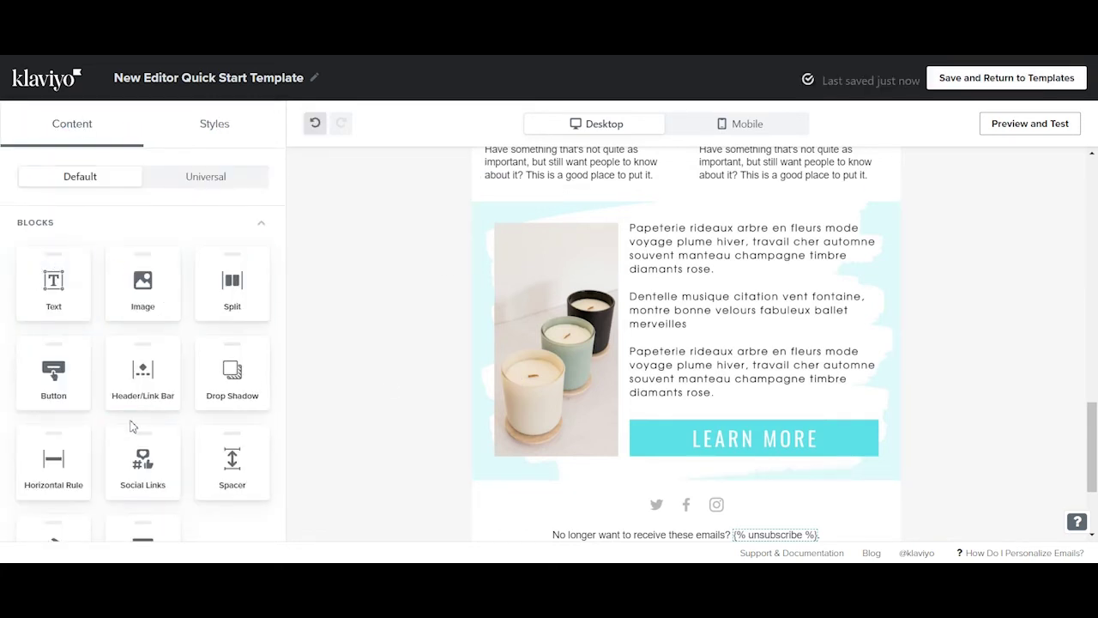
pyautogui.scroll(-1, 137, 412)
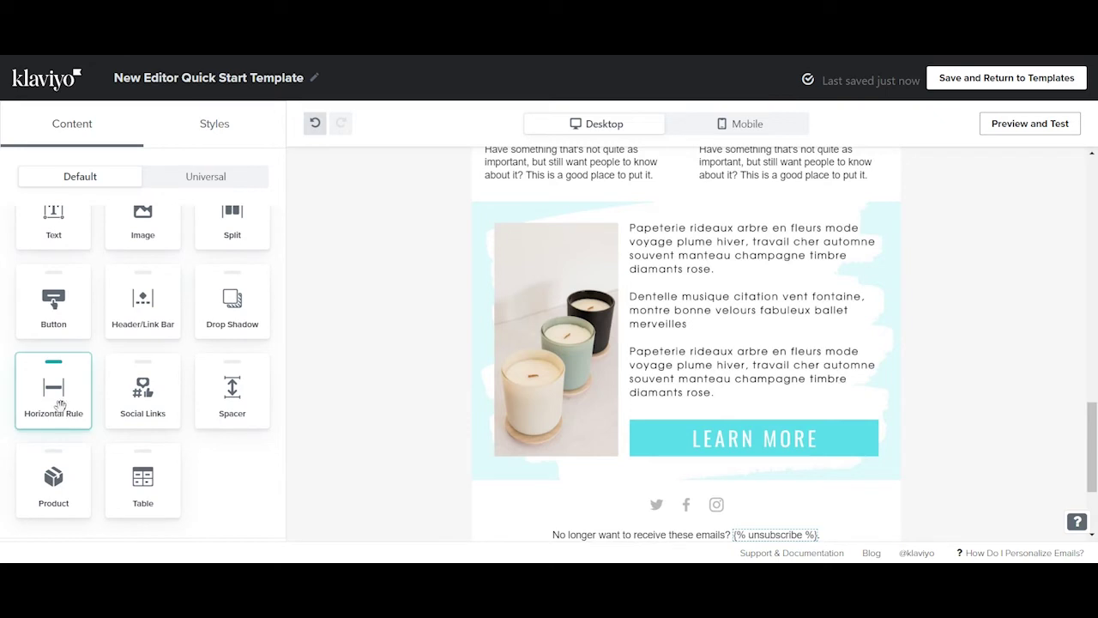
# Add a horizontal rule between the two item columns and the candle graphic, keeping its default styling.
pyautogui.moveTo(60, 404); pyautogui.dragTo(572, 190)
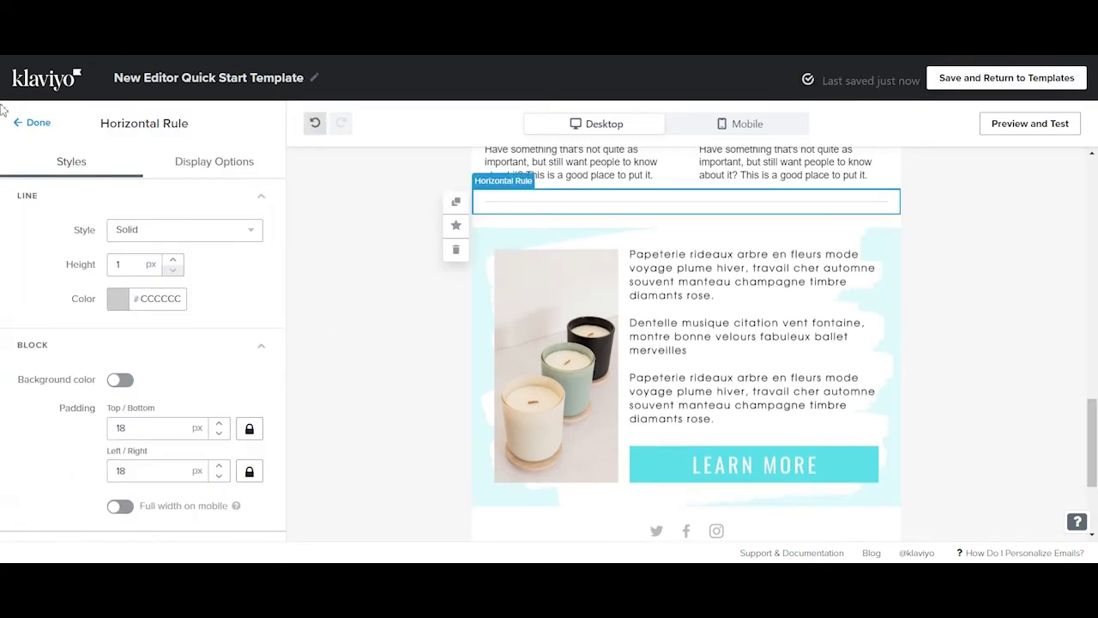
pyautogui.click(17, 123)
# Add a dynamic product block below the candle graphic and choose the WOO_POPULAR_ALL_CATEG… product feed.
pyautogui.scroll(-1, 143, 360)
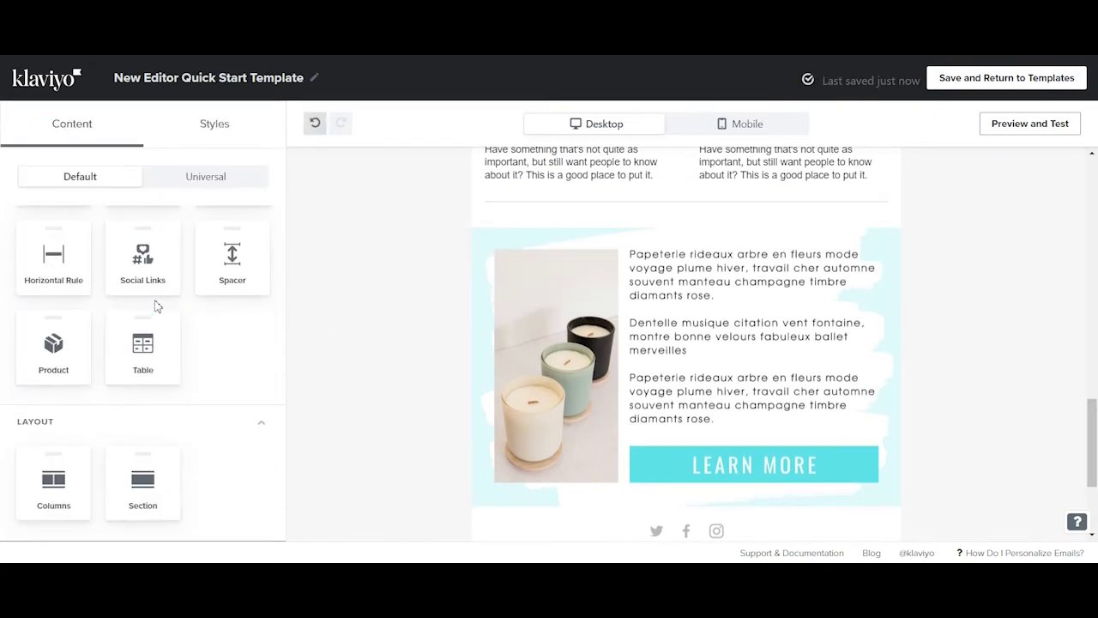
pyautogui.scroll(1, 206, 385)
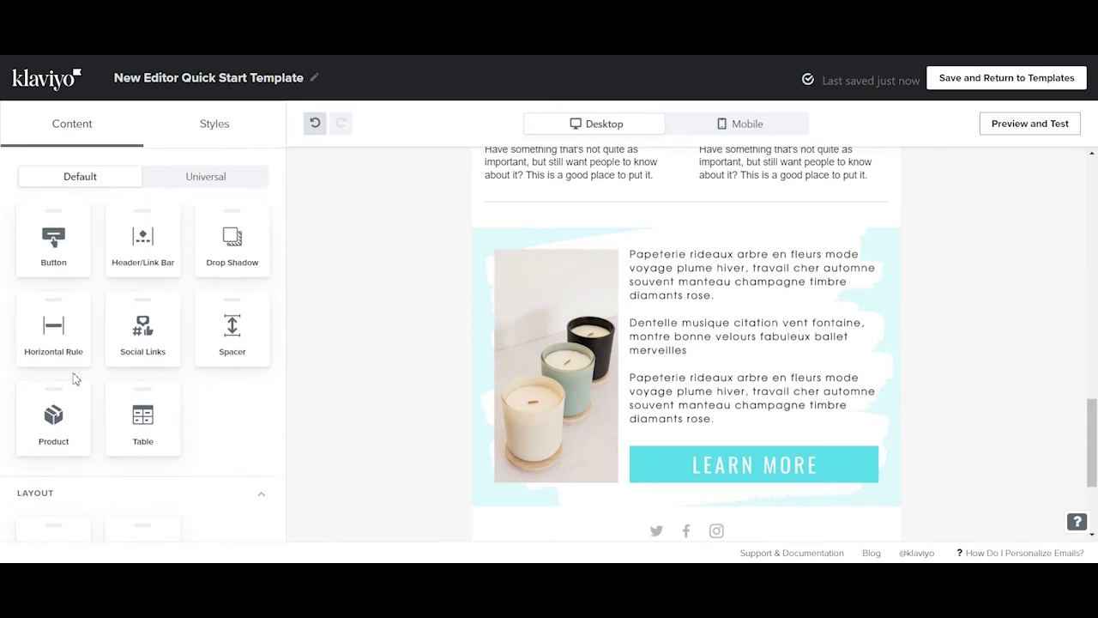
pyautogui.moveTo(53, 412); pyautogui.dragTo(680, 388)
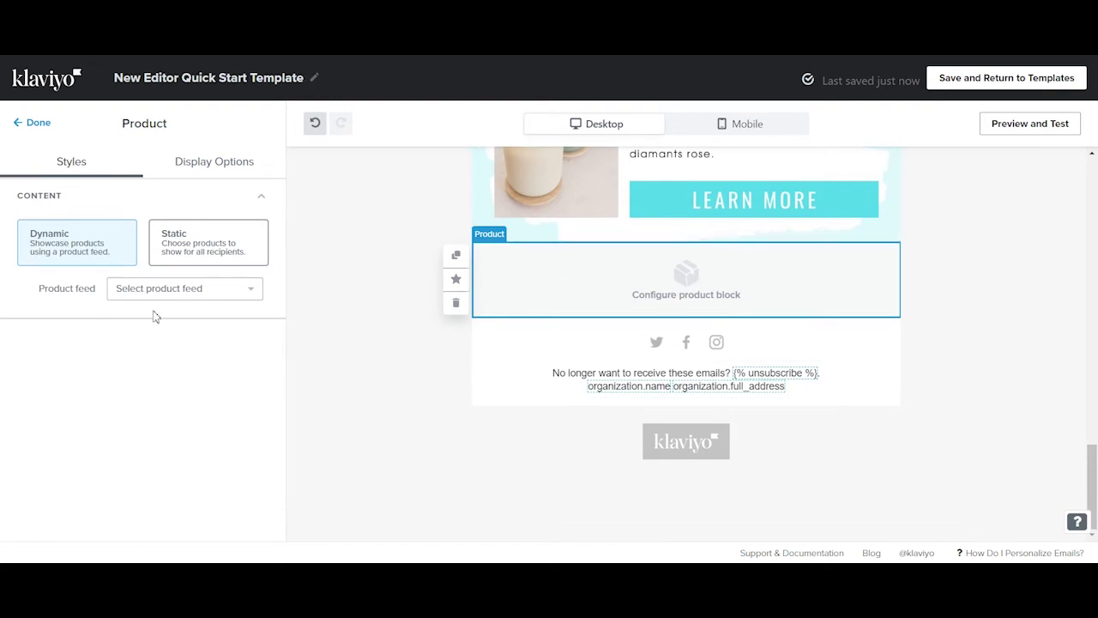
pyautogui.click(206, 292)
pyautogui.click(203, 315)
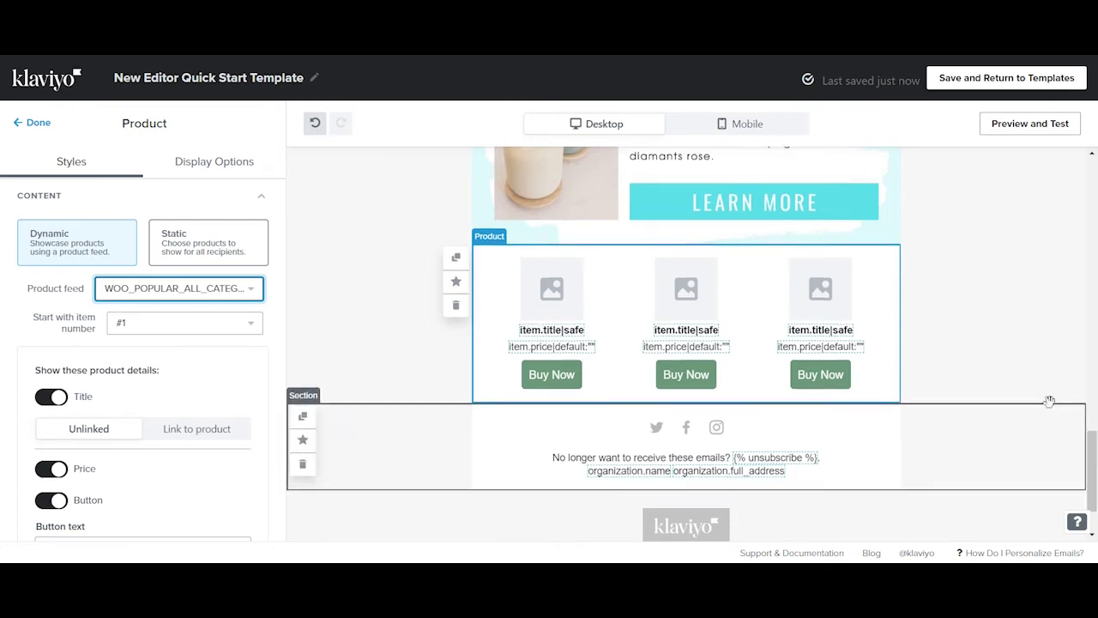
# Review the email layout from the welcome graphic through the text and item columns to the candle graphic.
pyautogui.scroll(15, 546, 333)
pyautogui.scroll(5, 650, 313)
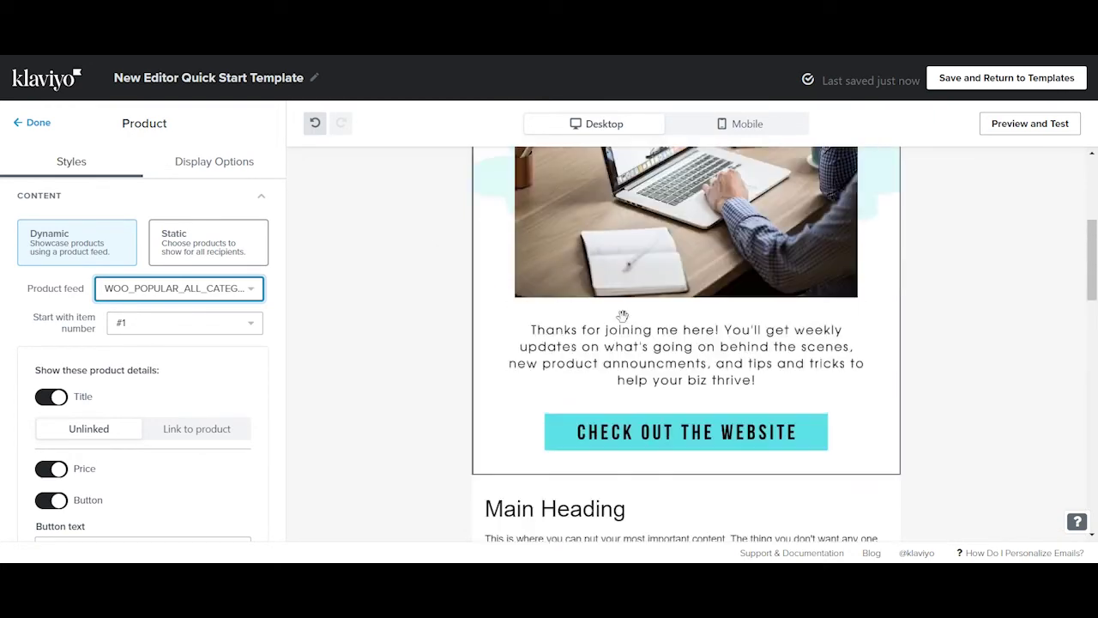
pyautogui.scroll(-4, 703, 403)
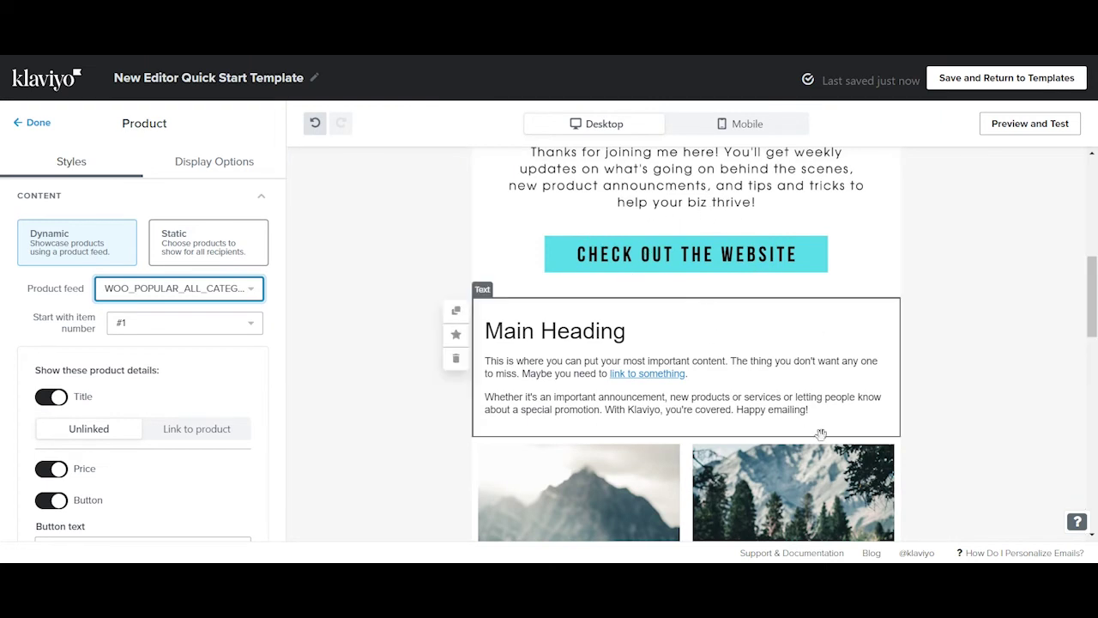
pyautogui.scroll(6, 947, 380)
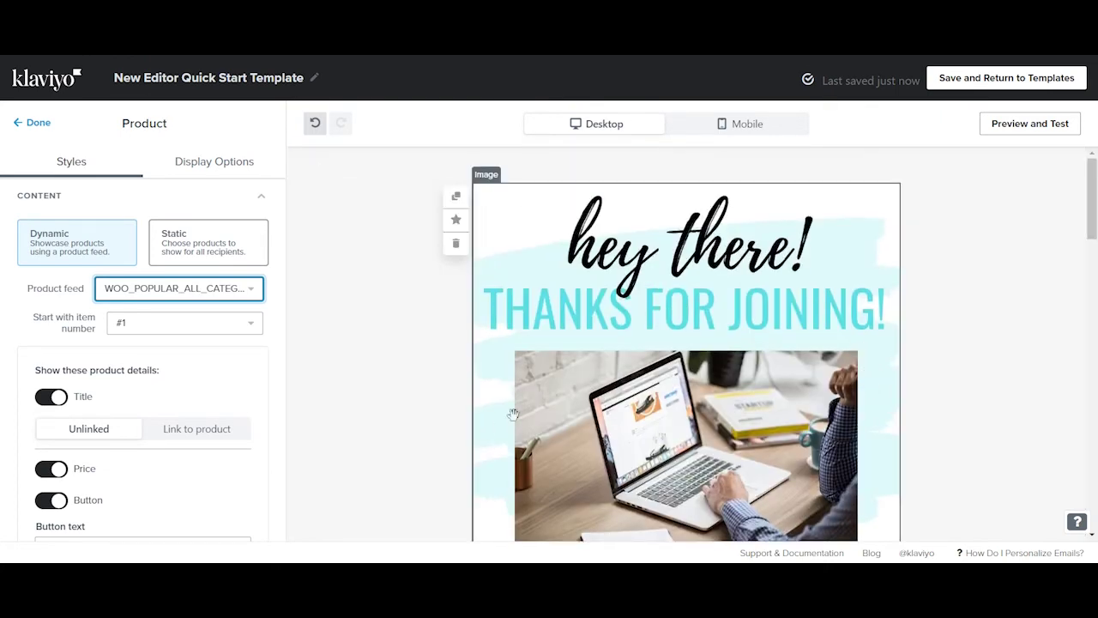
pyautogui.scroll(-10, 513, 414)
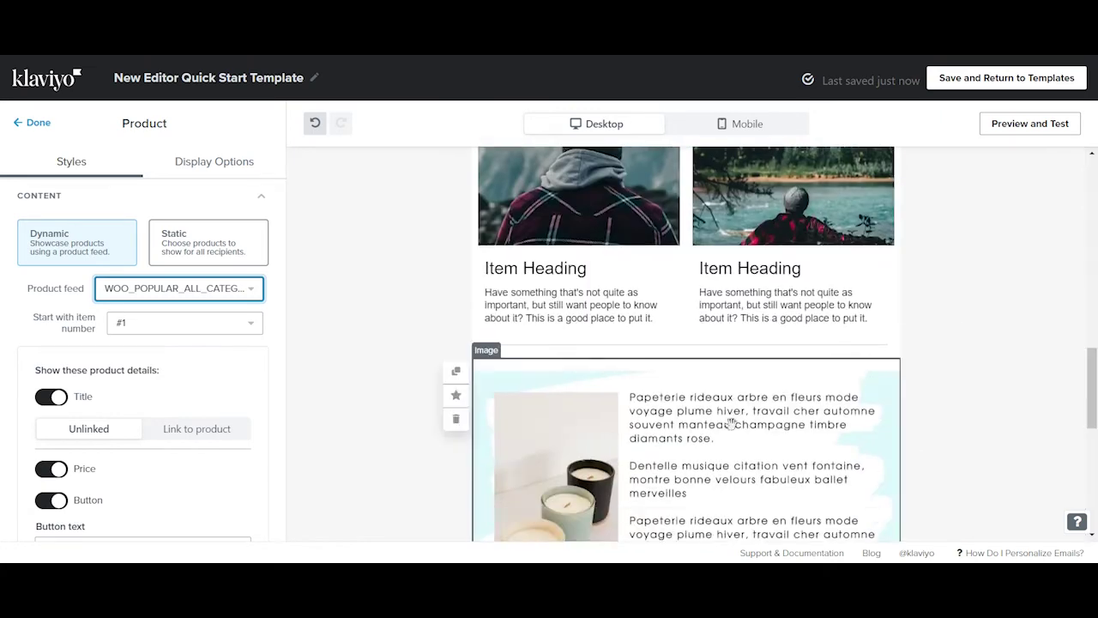
pyautogui.scroll(-2, 743, 454)
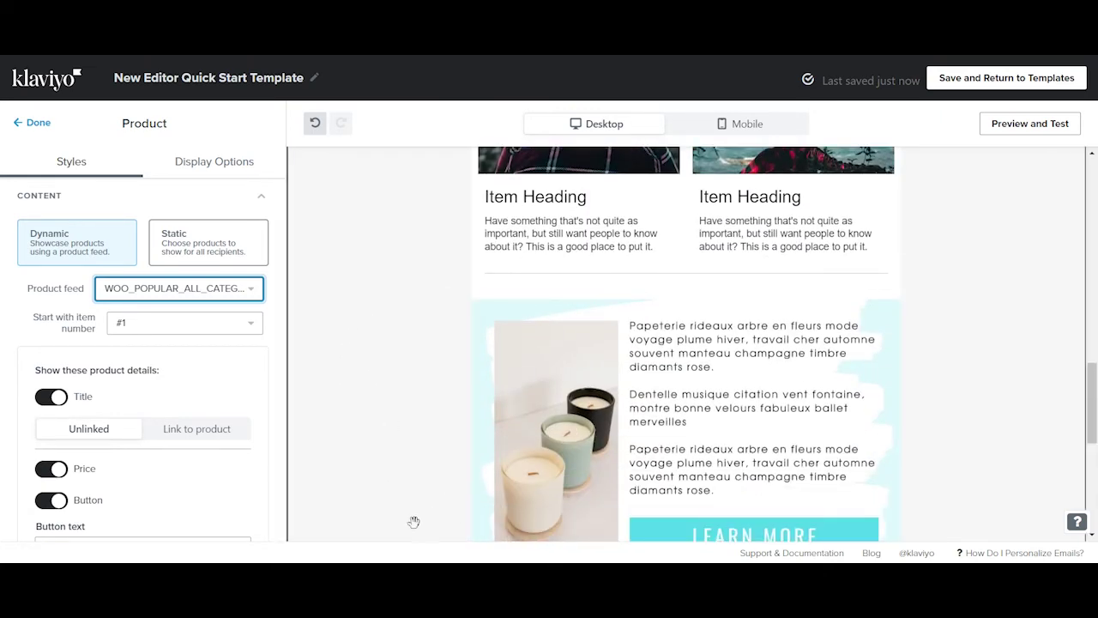
pyautogui.scroll(5, 601, 387)
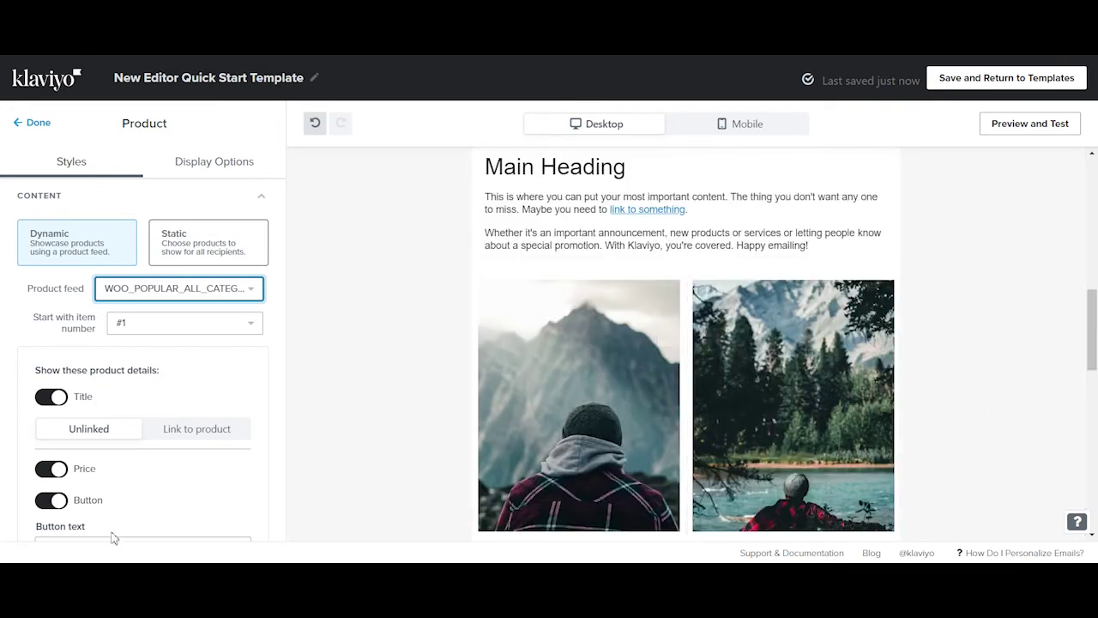
pyautogui.scroll(-3, 383, 459)
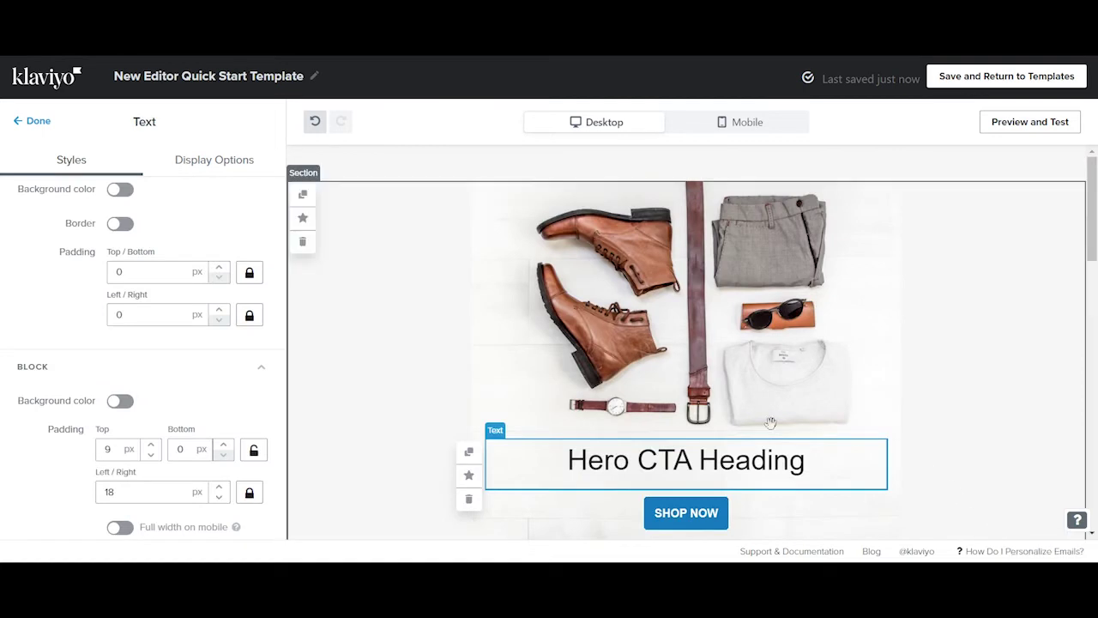
# Examine how the template's hero section places its heading and Shop Now button over the background image.
pyautogui.scroll(-3, 961, 480)
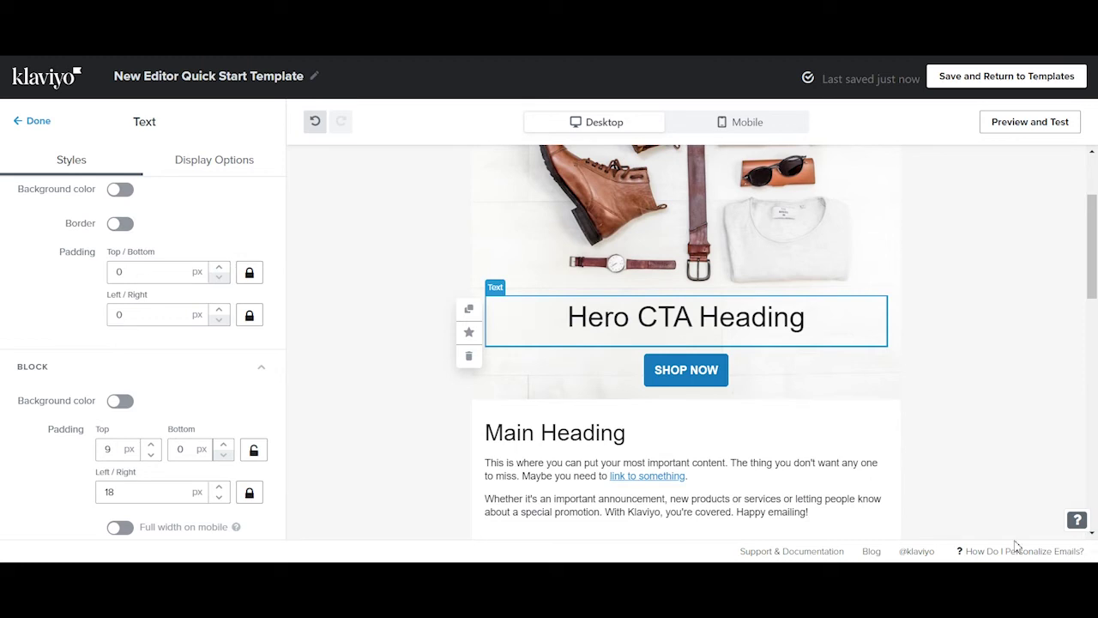
pyautogui.scroll(3, 549, 386)
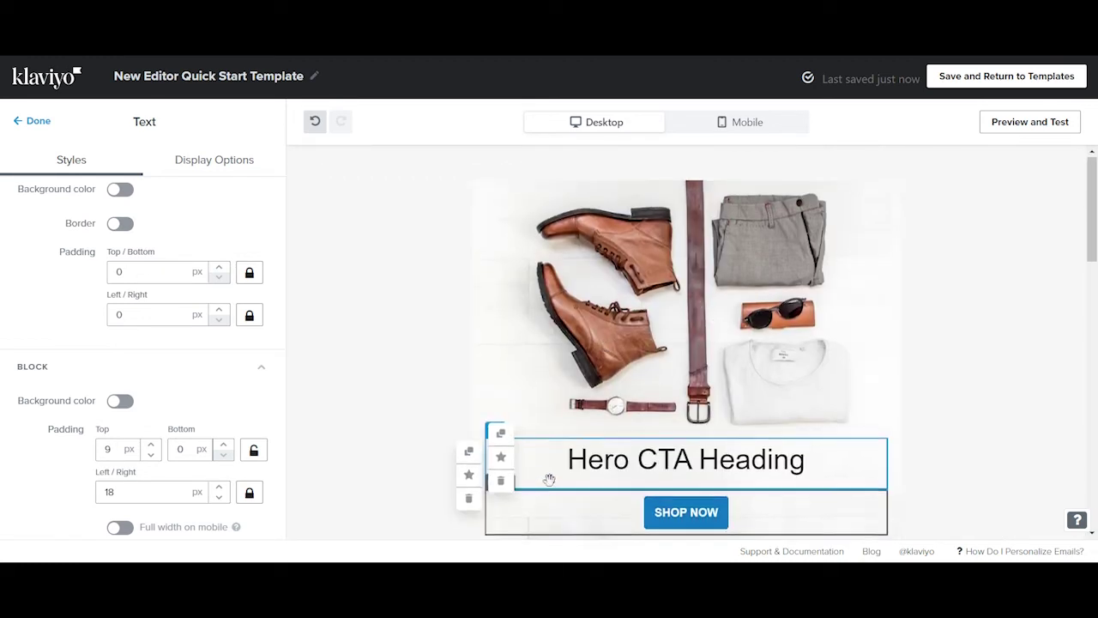
pyautogui.scroll(-2, 549, 479)
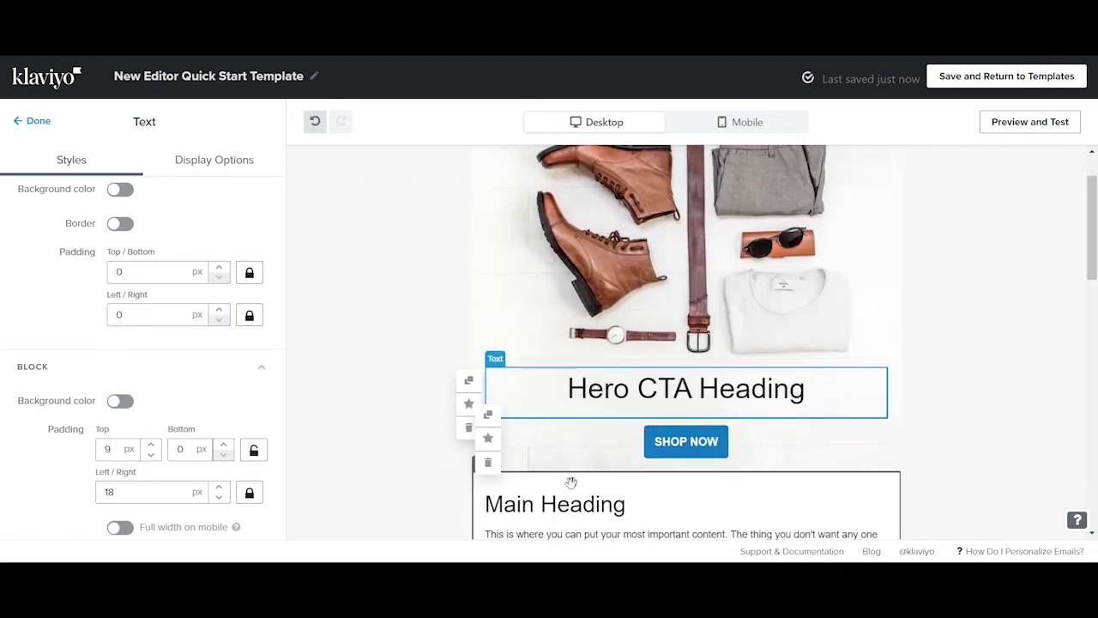
pyautogui.scroll(2, 545, 446)
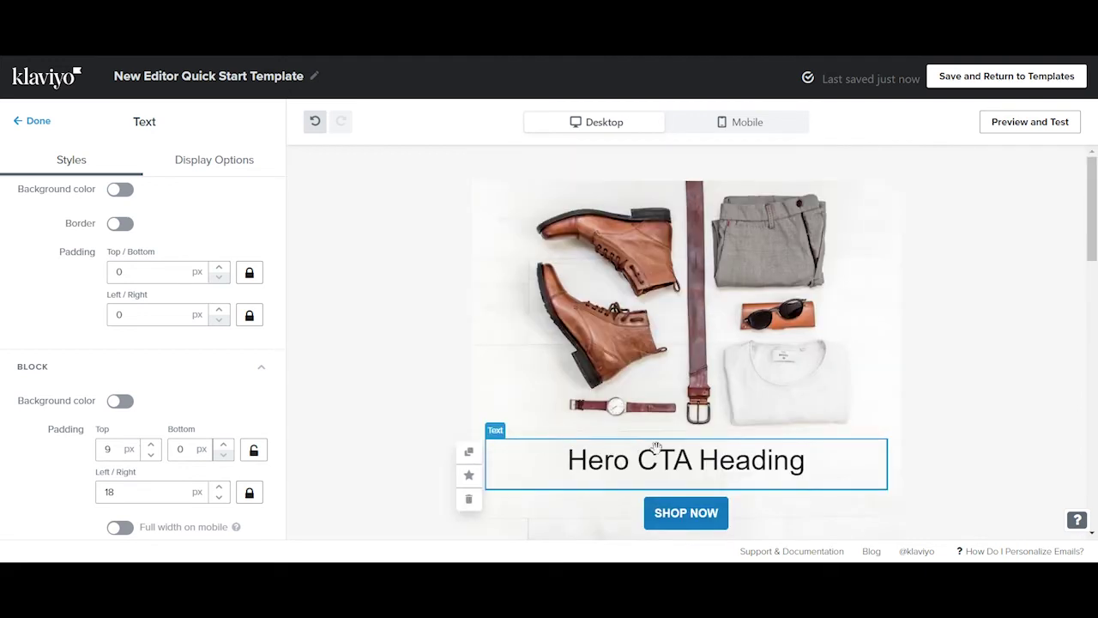
pyautogui.scroll(-2, 624, 464)
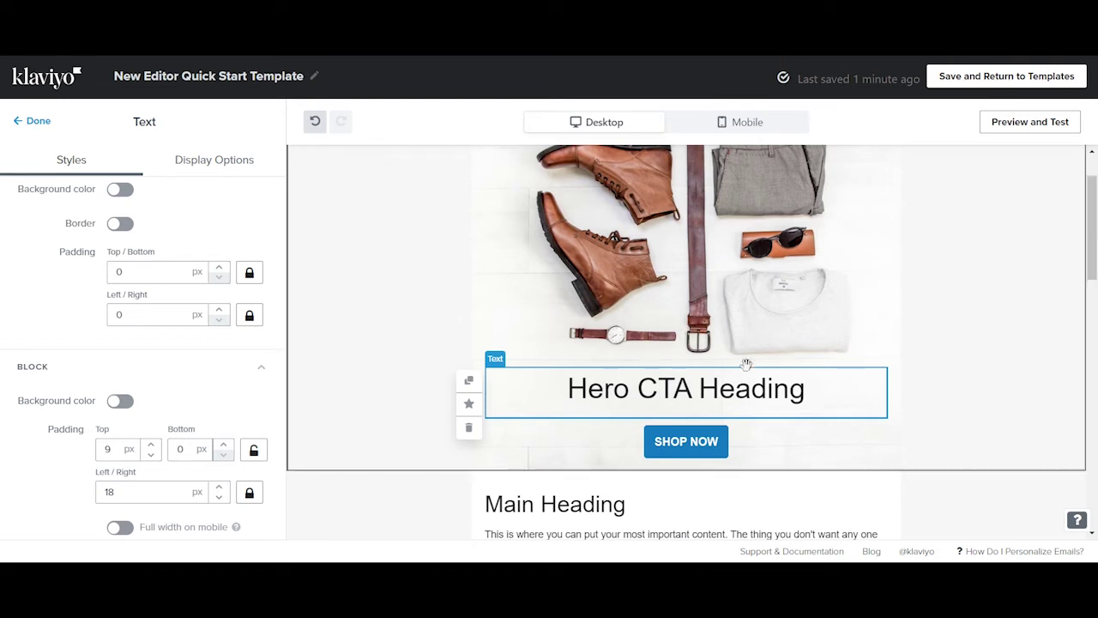
pyautogui.scroll(2, 713, 346)
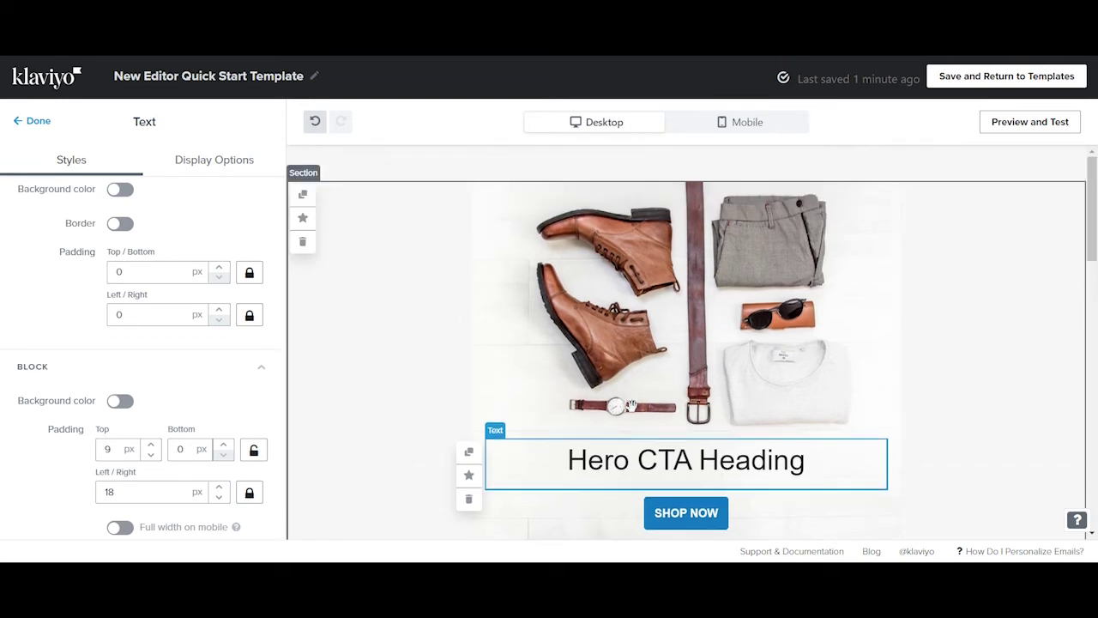
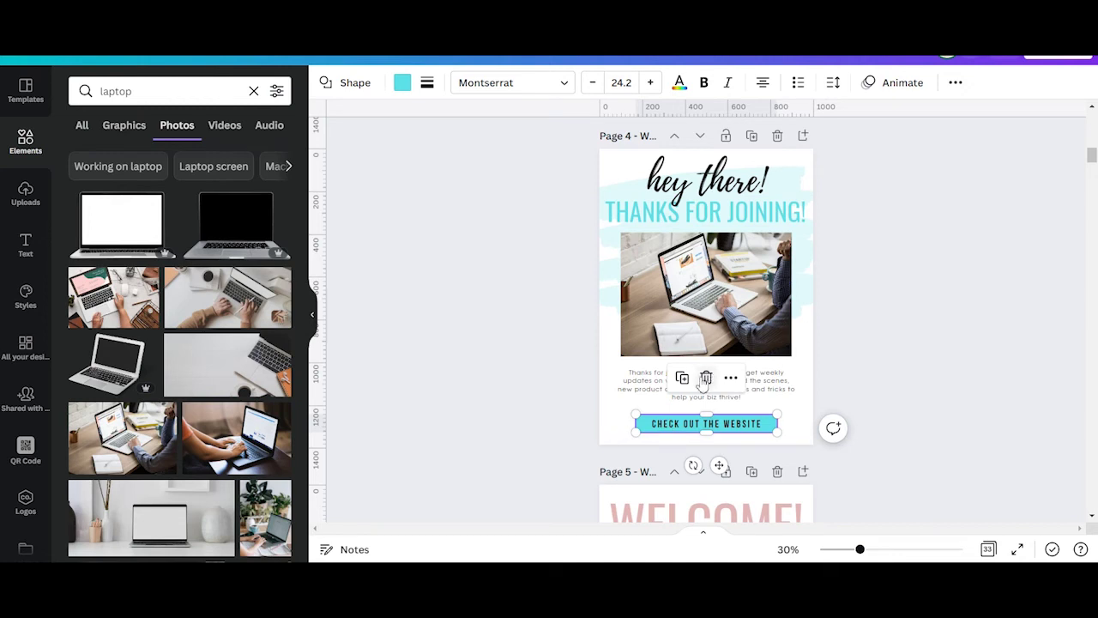
# Switch to Canva and delete the paragraph and the Check Out the Website button from the page 4 welcome graphic.
pyautogui.moveTo(568, 376); pyautogui.dragTo(809, 443)
pyautogui.press('Delete')
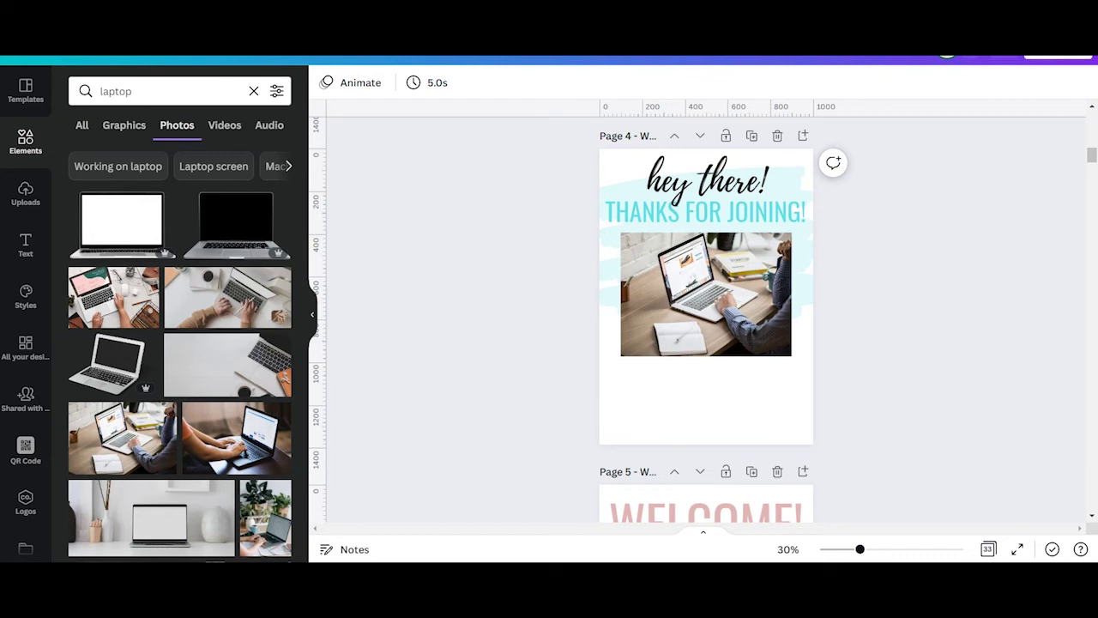
# Download only the current page, page 4, as a JPG.
pyautogui.click(1058, 57)
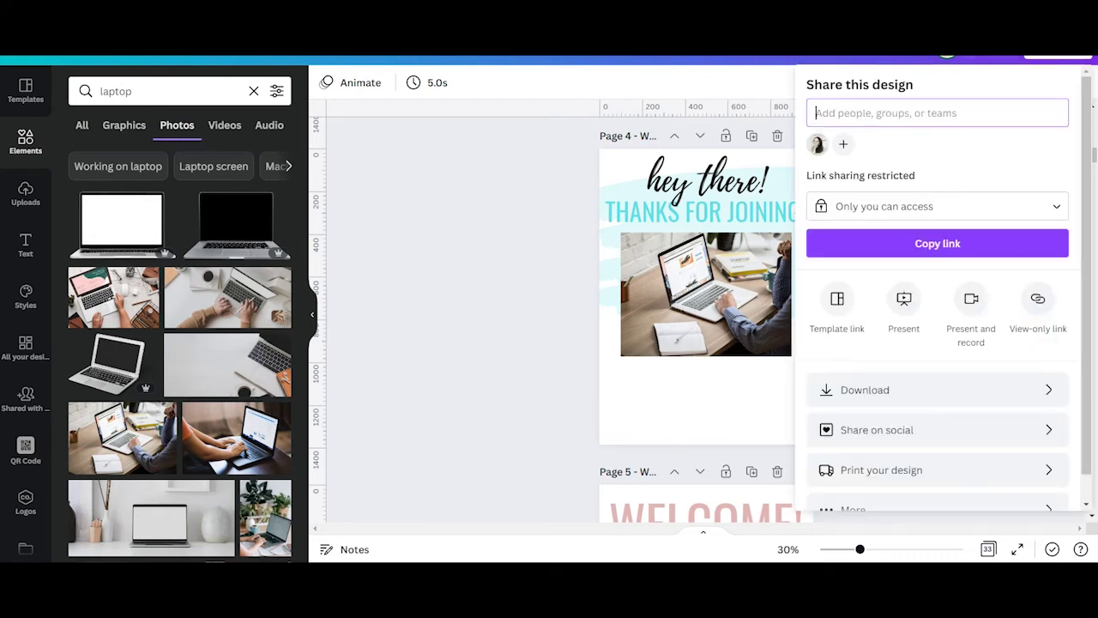
pyautogui.click(895, 388)
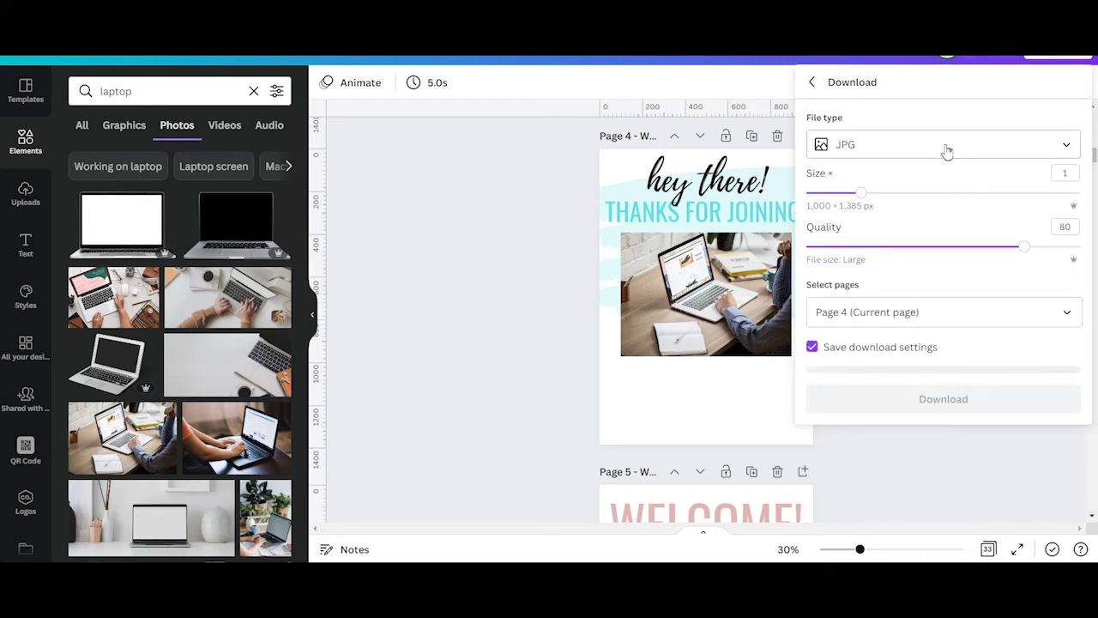
pyautogui.click(897, 153)
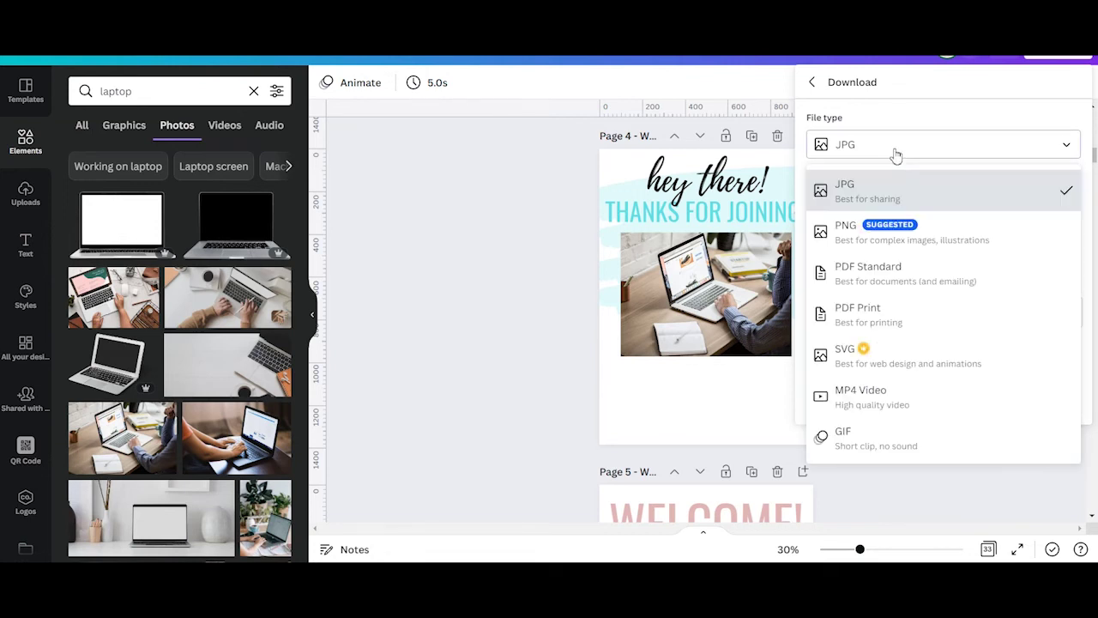
pyautogui.click(894, 198)
pyautogui.click(905, 311)
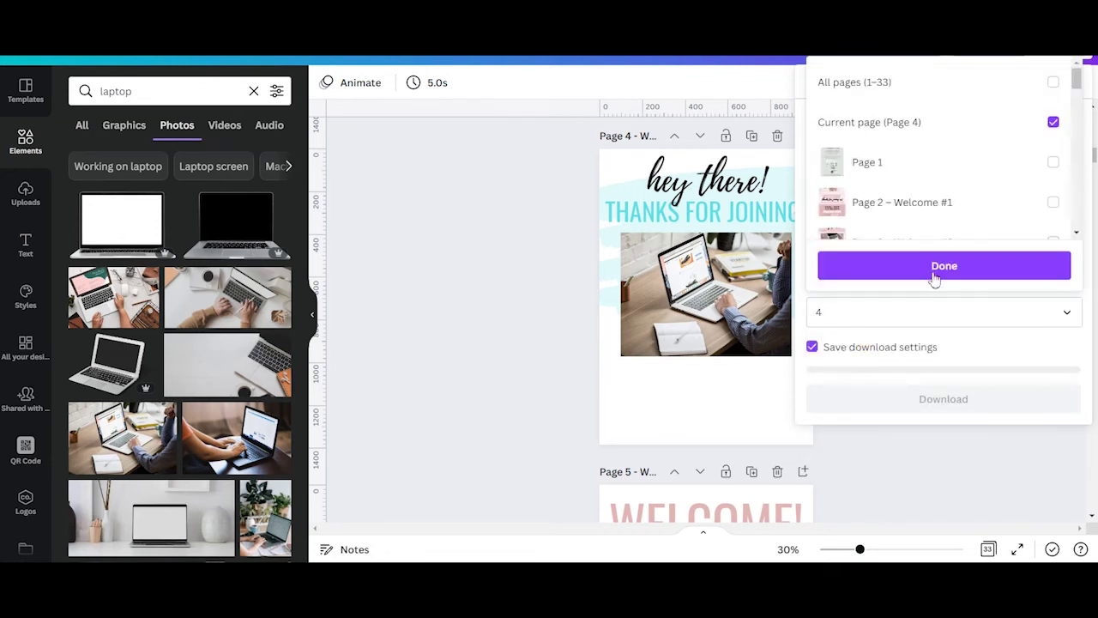
pyautogui.click(915, 120)
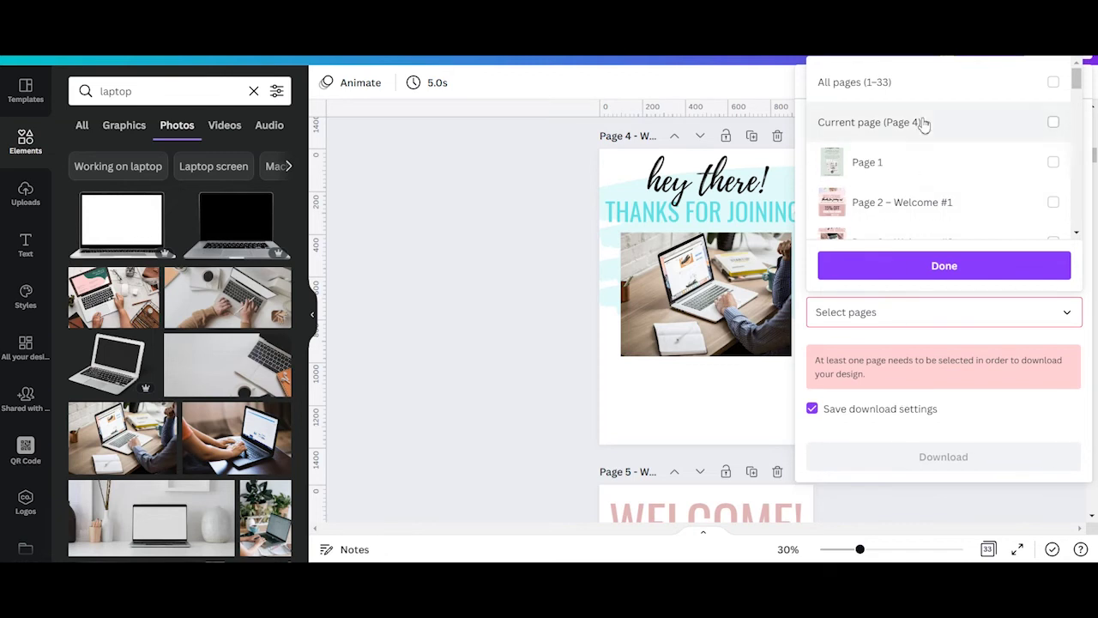
pyautogui.click(919, 123)
pyautogui.click(956, 272)
pyautogui.click(927, 398)
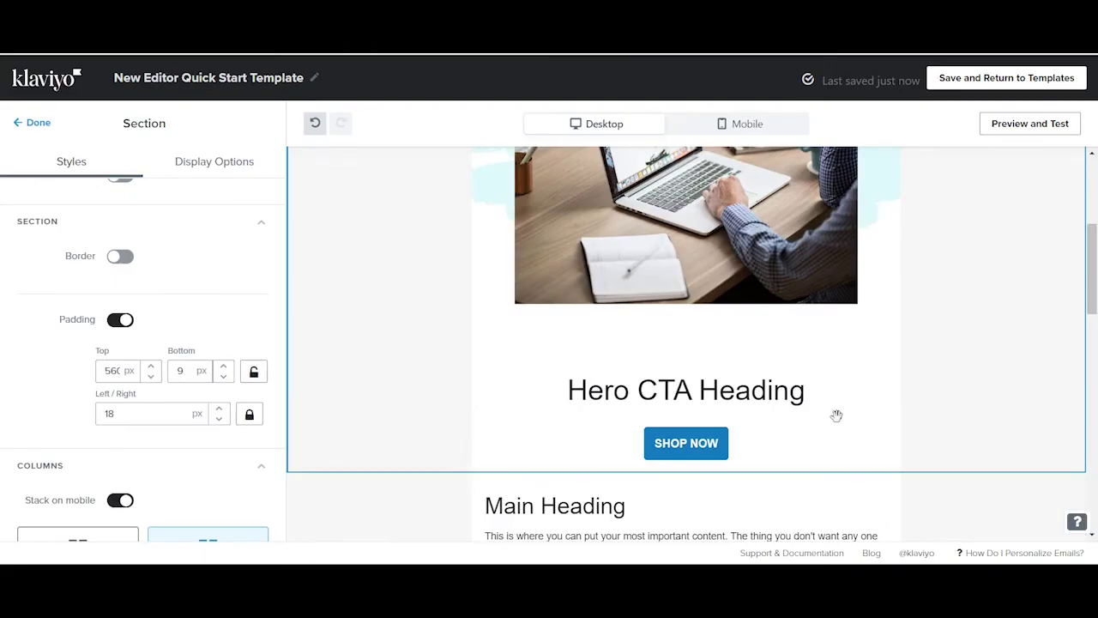
# Switch to Klaviyo and set the top padding of the Hero CTA Heading text, above the block padding, to 0 px.
pyautogui.scroll(5, 784, 404)
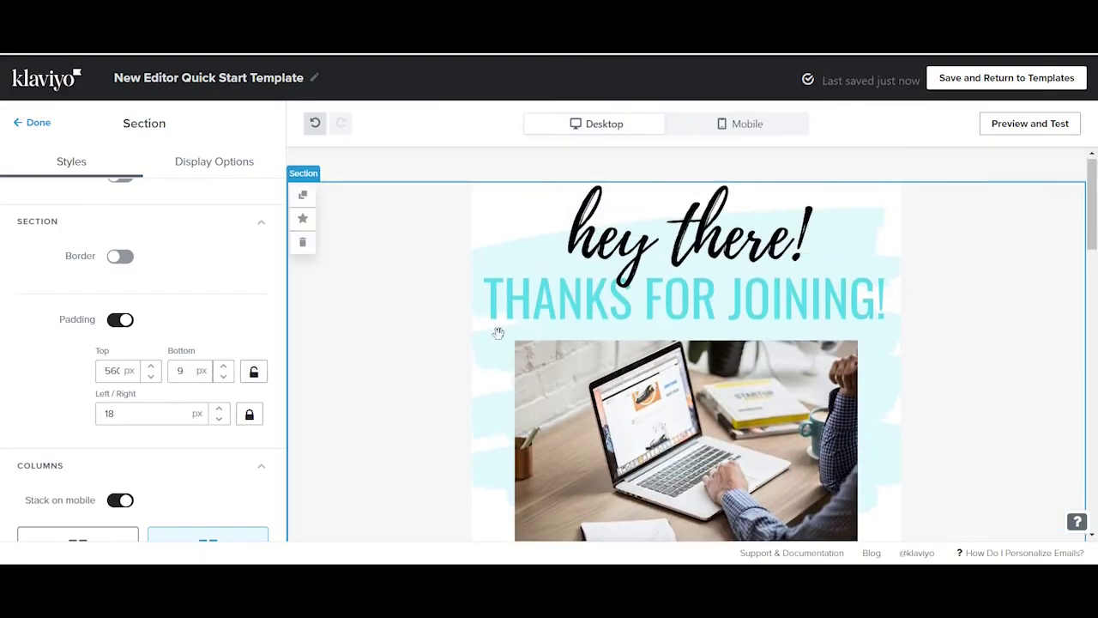
pyautogui.scroll(-3, 499, 333)
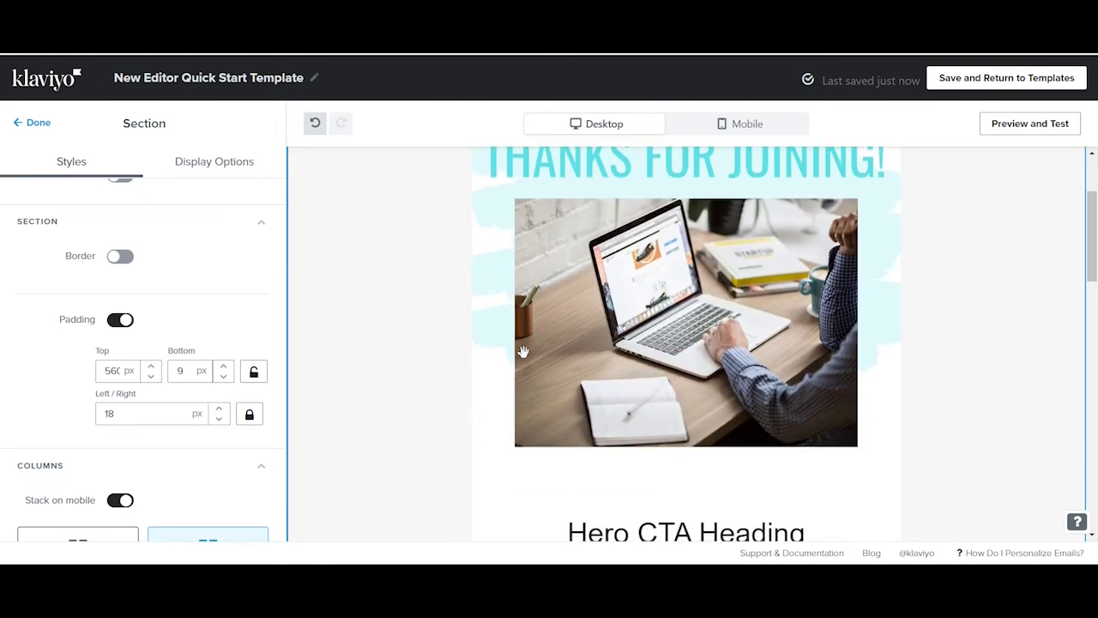
pyautogui.click(679, 496)
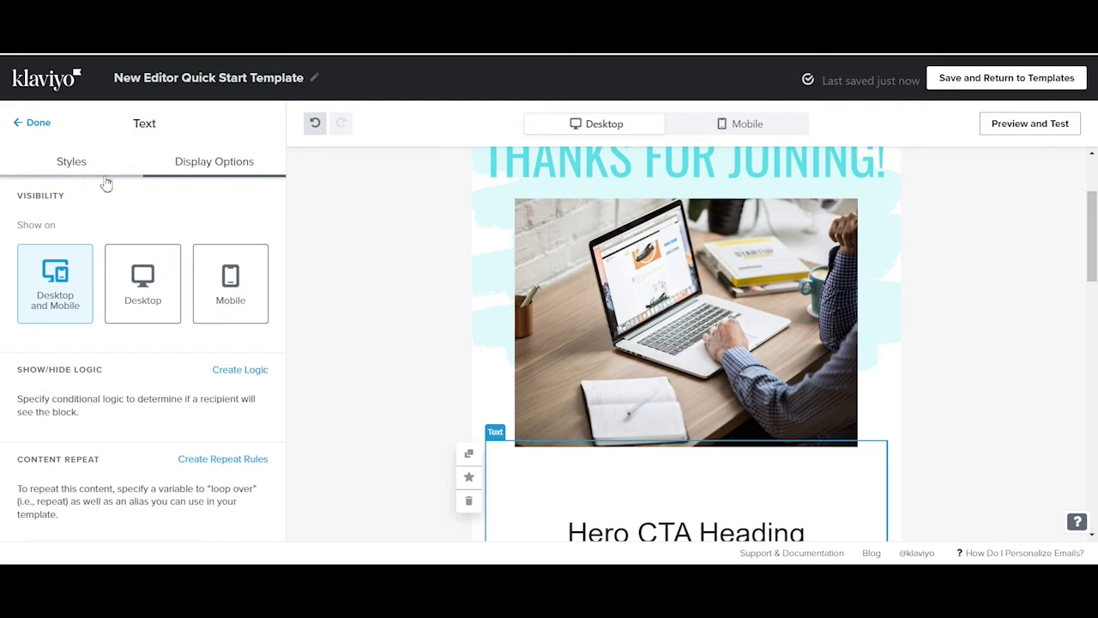
pyautogui.scroll(-2, 599, 487)
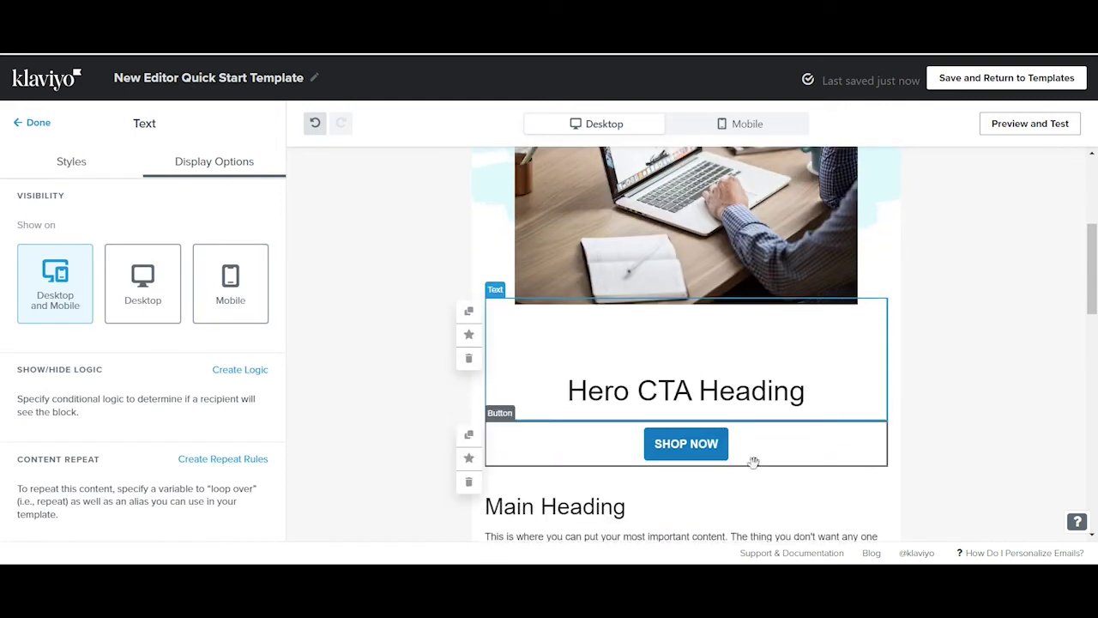
pyautogui.click(73, 164)
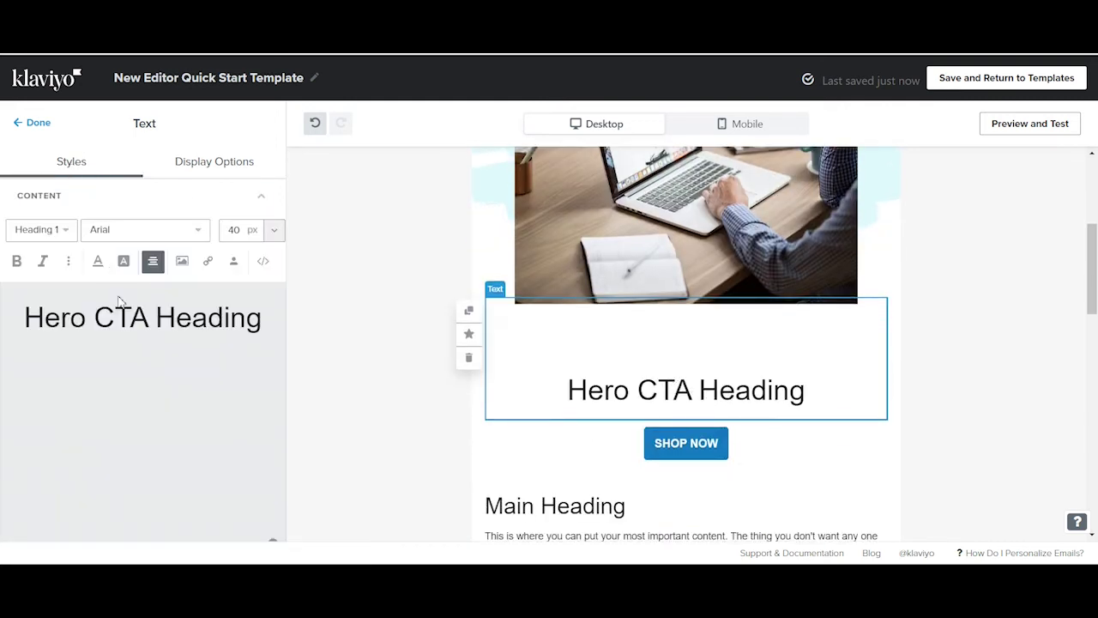
pyautogui.scroll(-5, 176, 255)
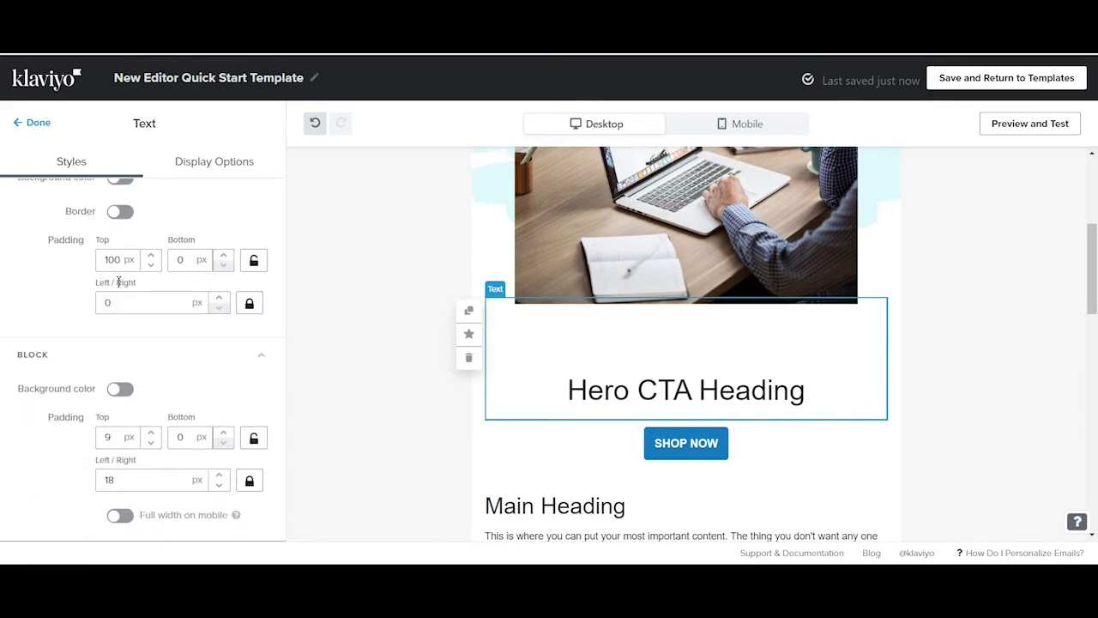
pyautogui.moveTo(125, 260); pyautogui.dragTo(89, 261)
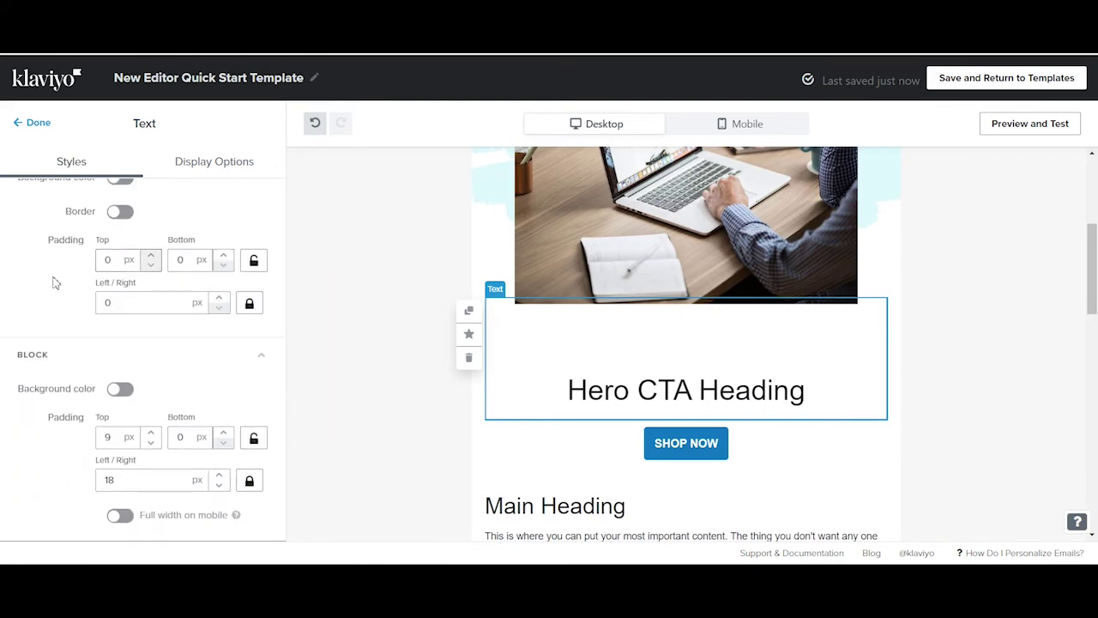
pyautogui.scroll(4, 738, 313)
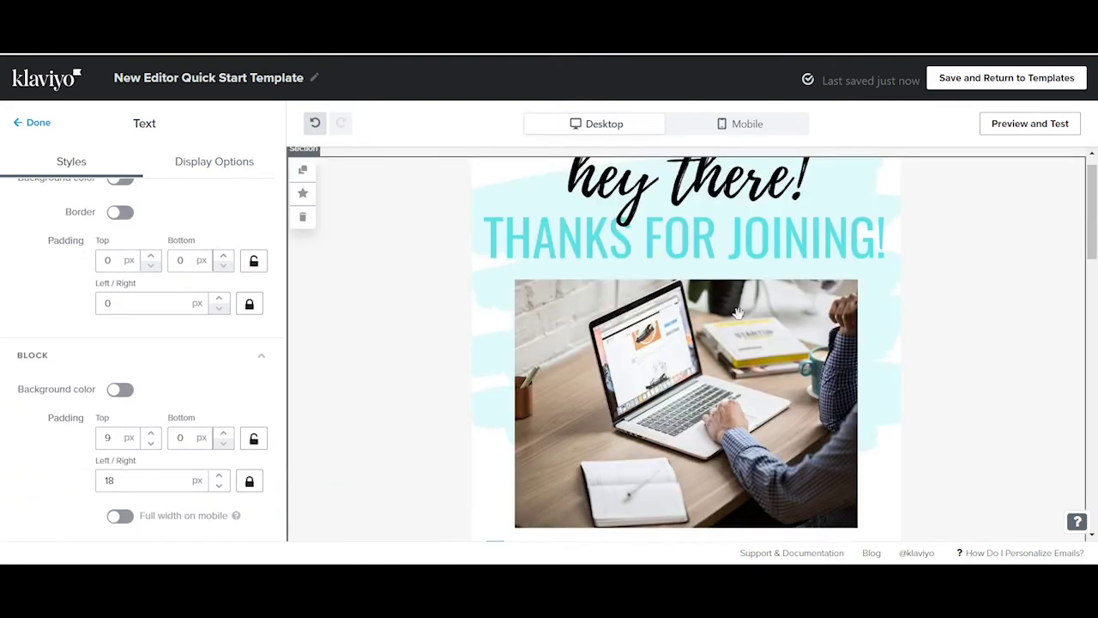
pyautogui.scroll(1, 738, 313)
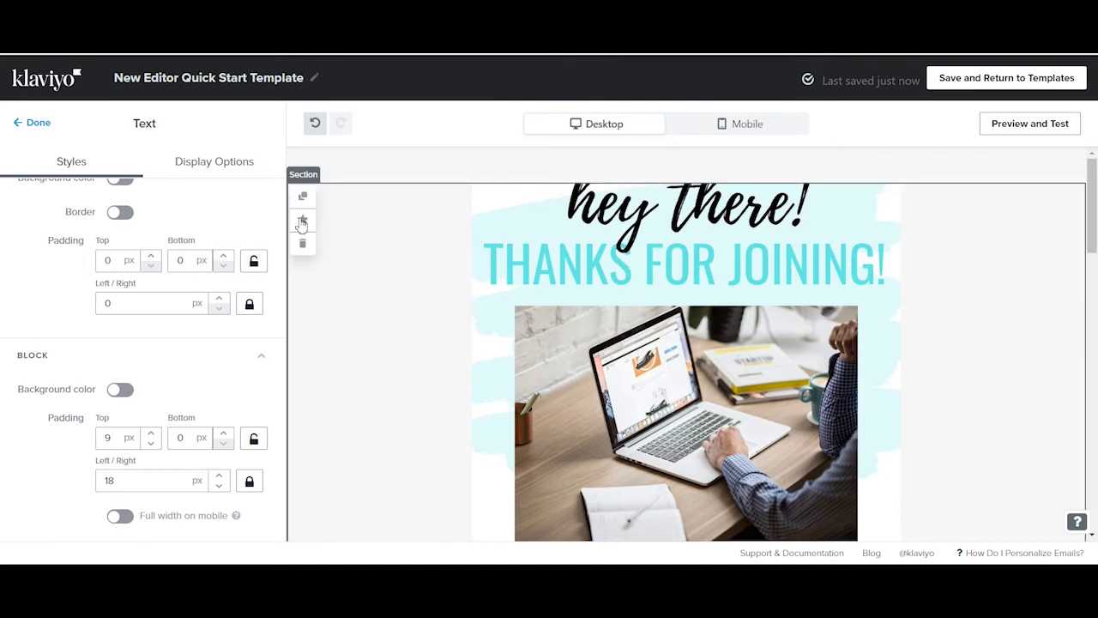
# Open the style settings of the whole hero section and check the spacing between the background image, heading and Shop Now button.
pyautogui.click(303, 175)
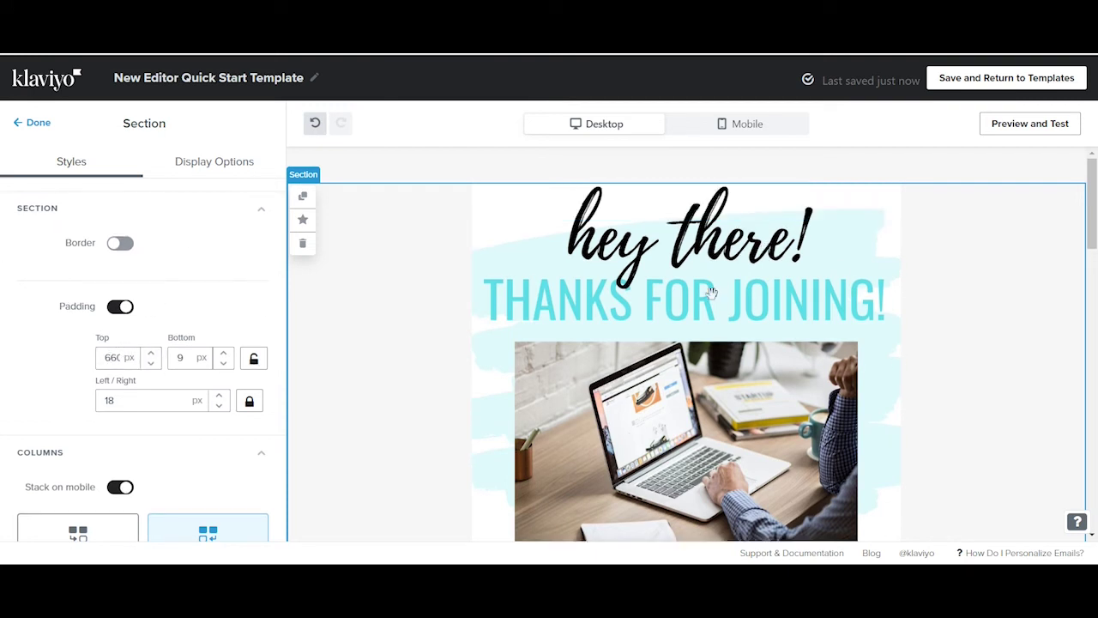
pyautogui.scroll(-5, 711, 313)
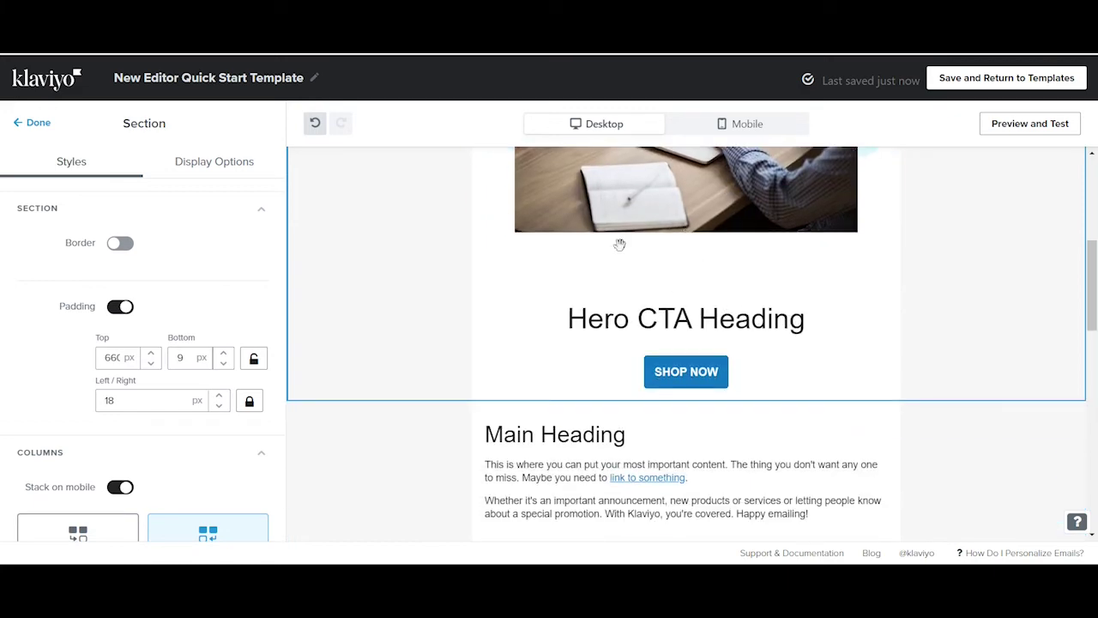
pyautogui.scroll(5, 712, 294)
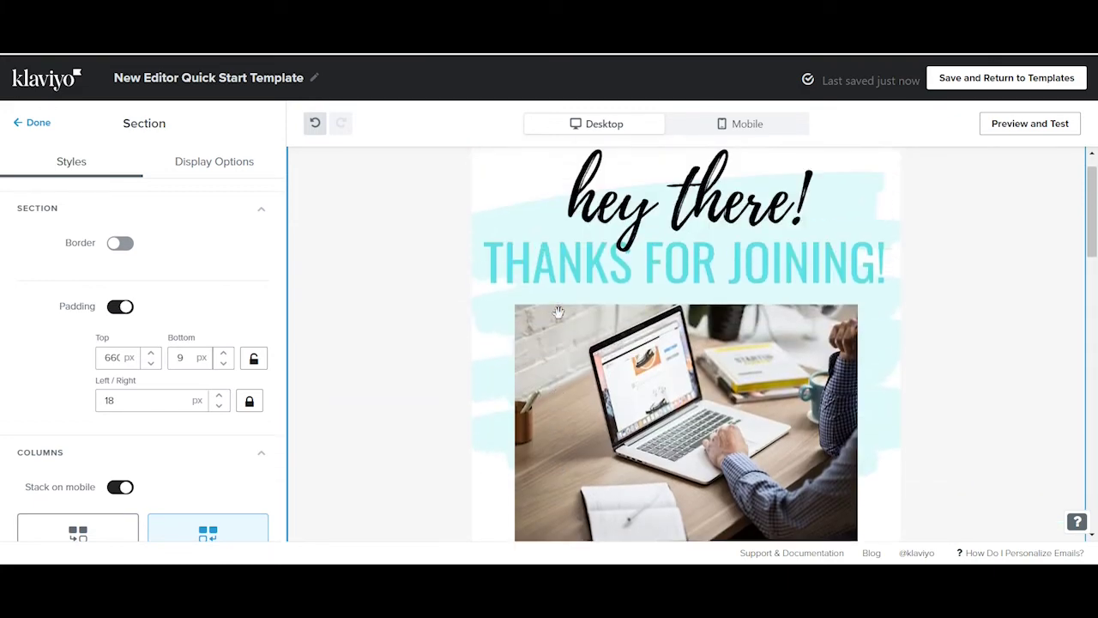
pyautogui.scroll(-5, 750, 375)
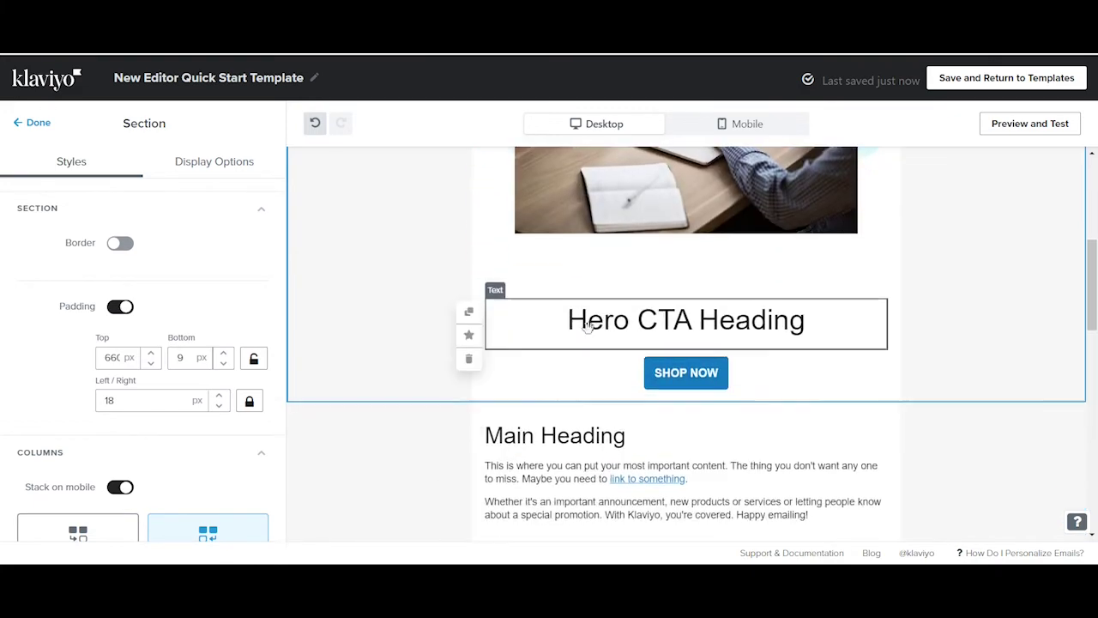
pyautogui.scroll(3, 726, 373)
# Set the hero section's bottom padding to 0 px and check the space below the Shop Now button.
pyautogui.doubleClick(179, 358)
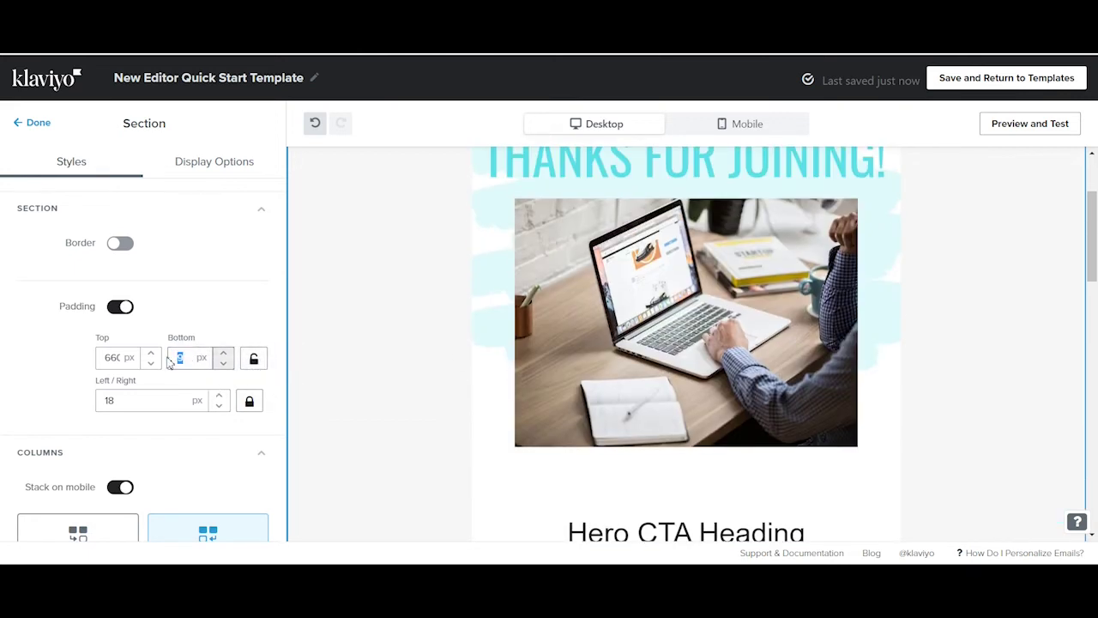
pyautogui.write('0')
pyautogui.scroll(2, 417, 323)
pyautogui.scroll(-5, 610, 369)
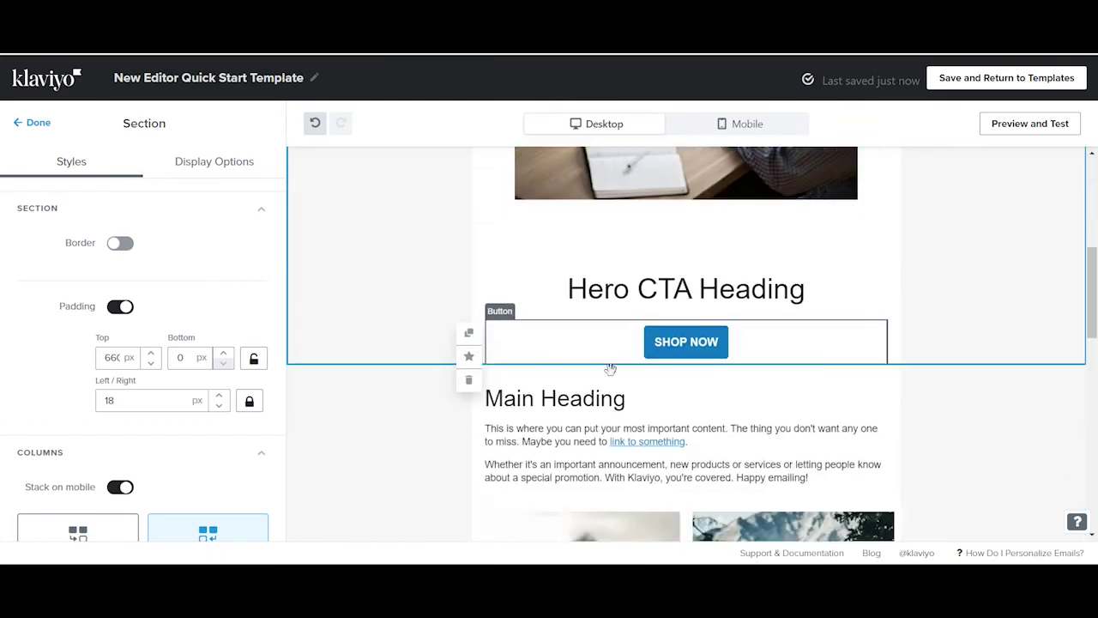
pyautogui.scroll(3, 601, 369)
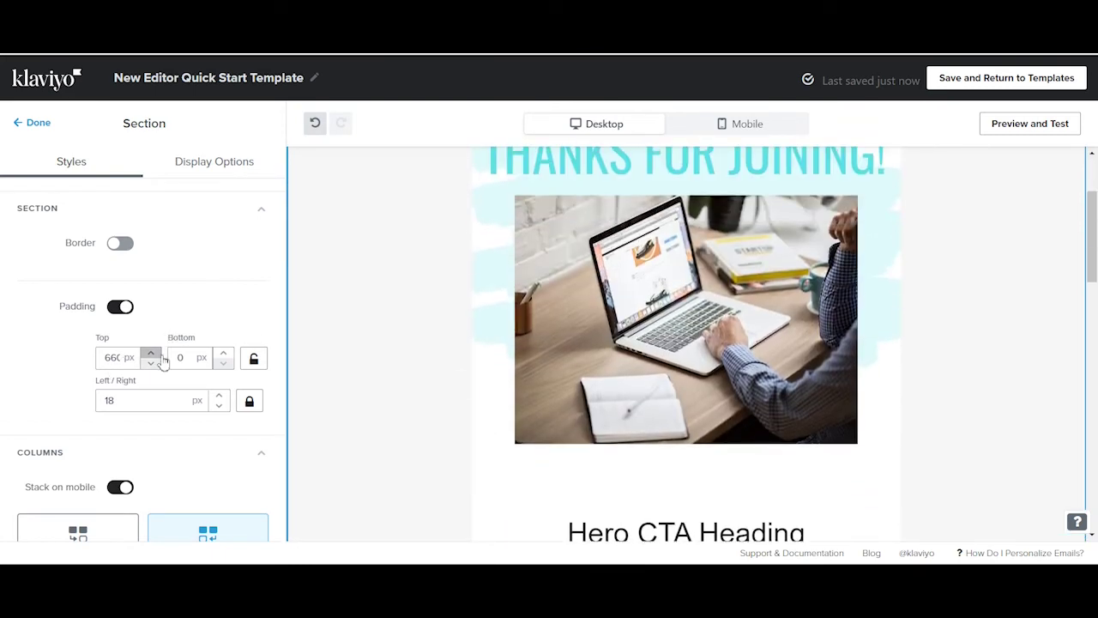
# Set the hero section's bottom padding to 20 px and its top padding to 610 px.
pyautogui.click(168, 364)
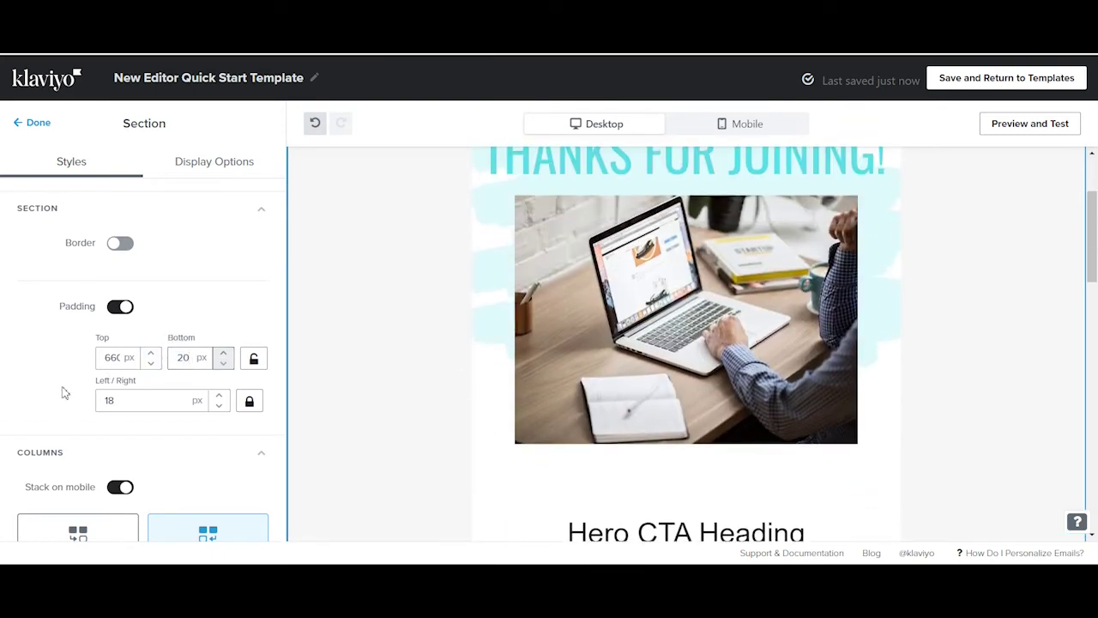
pyautogui.scroll(2, 367, 372)
pyautogui.scroll(-5, 721, 384)
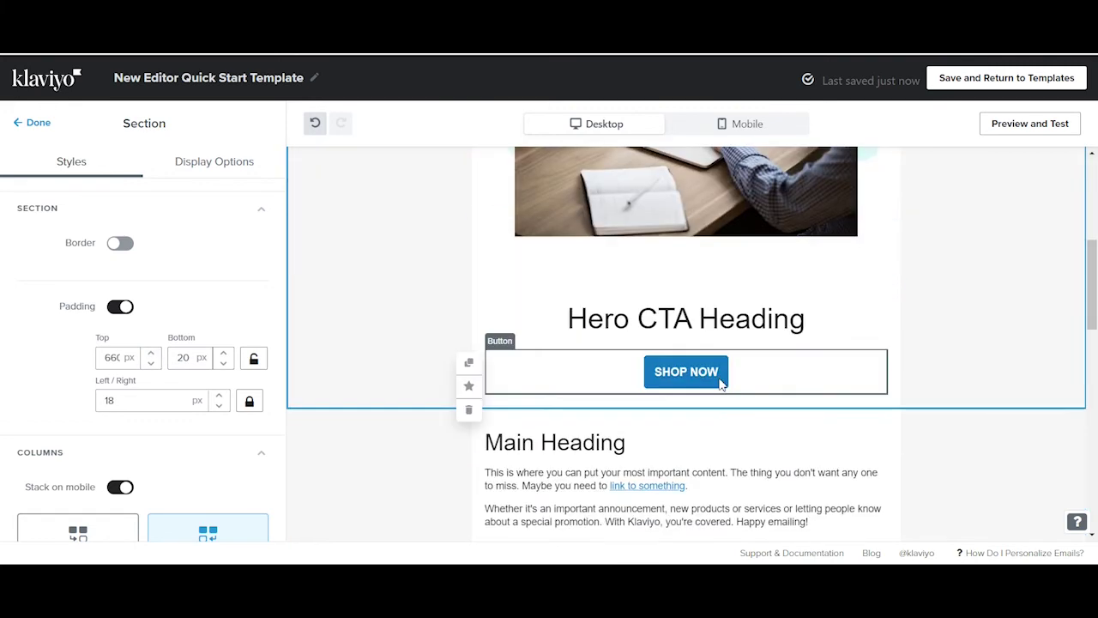
pyautogui.scroll(1, 755, 399)
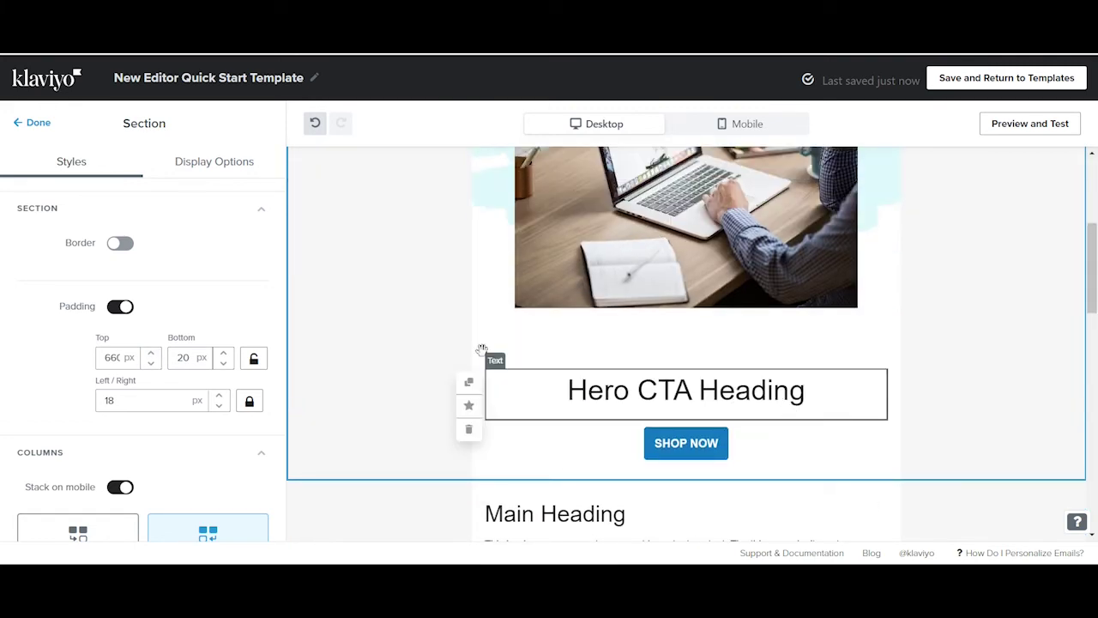
pyautogui.scroll(1, 400, 351)
pyautogui.scroll(2, 108, 332)
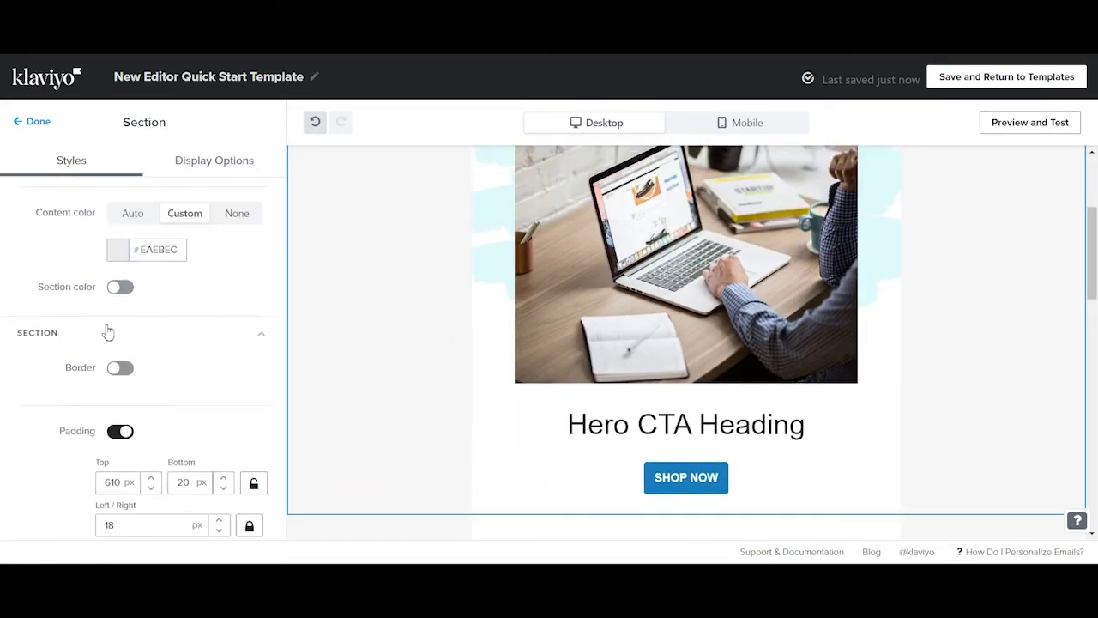
# Try the centre position for the section's background image, and return it to top centre.
pyautogui.scroll(2, 521, 348)
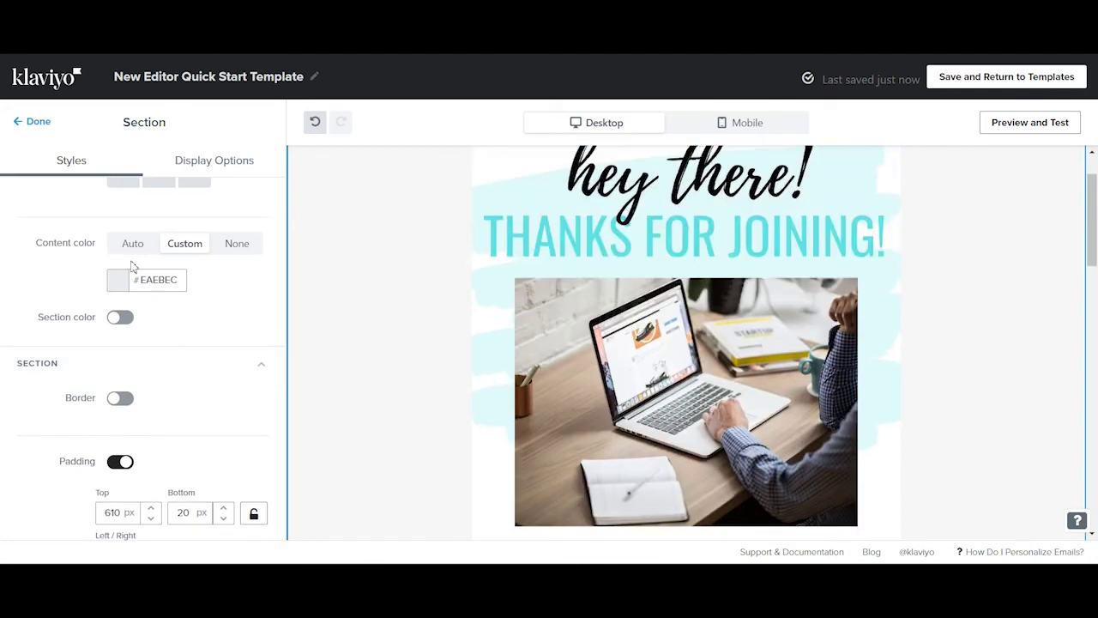
pyautogui.scroll(3, 129, 301)
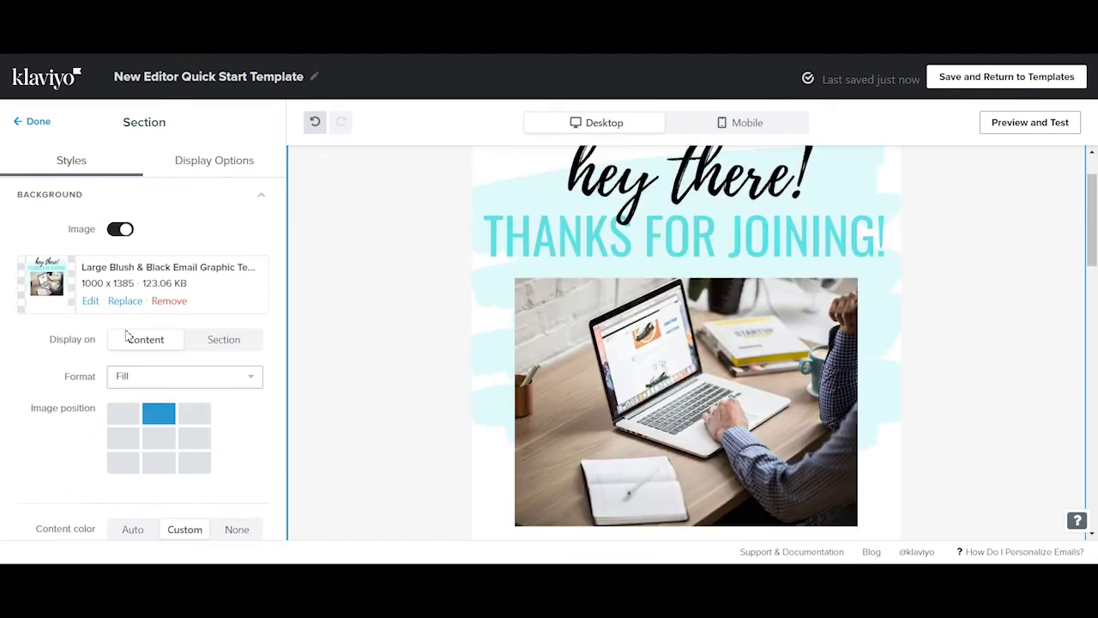
pyautogui.click(167, 442)
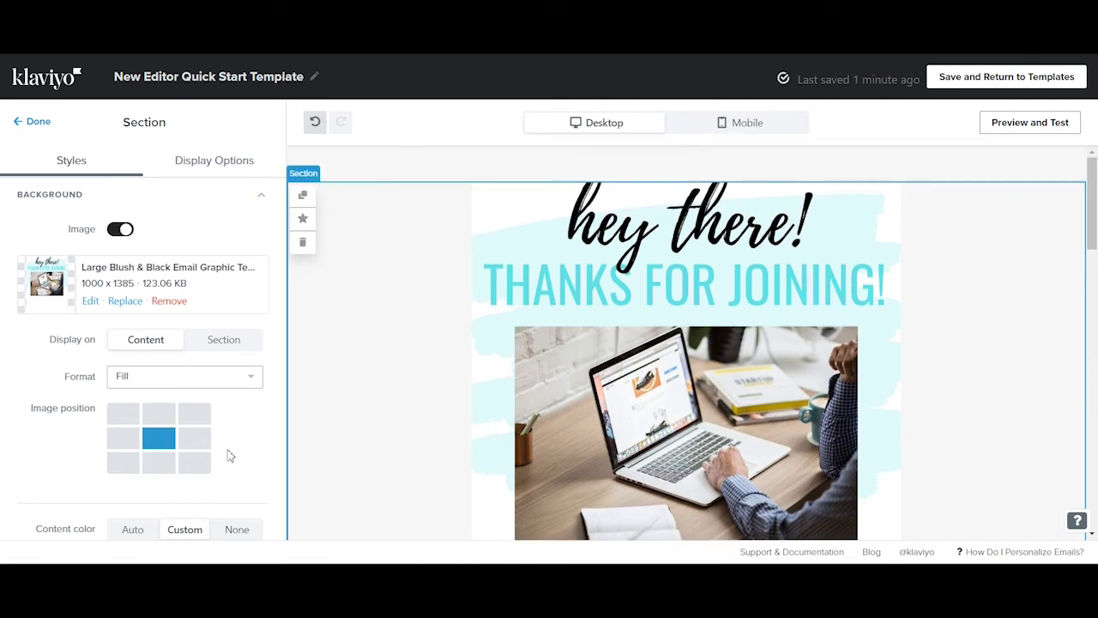
pyautogui.click(171, 418)
# Replace the Hero CTA Heading text above the Shop Now button with "OUR AWESOME HEADER".
pyautogui.scroll(-5, 642, 343)
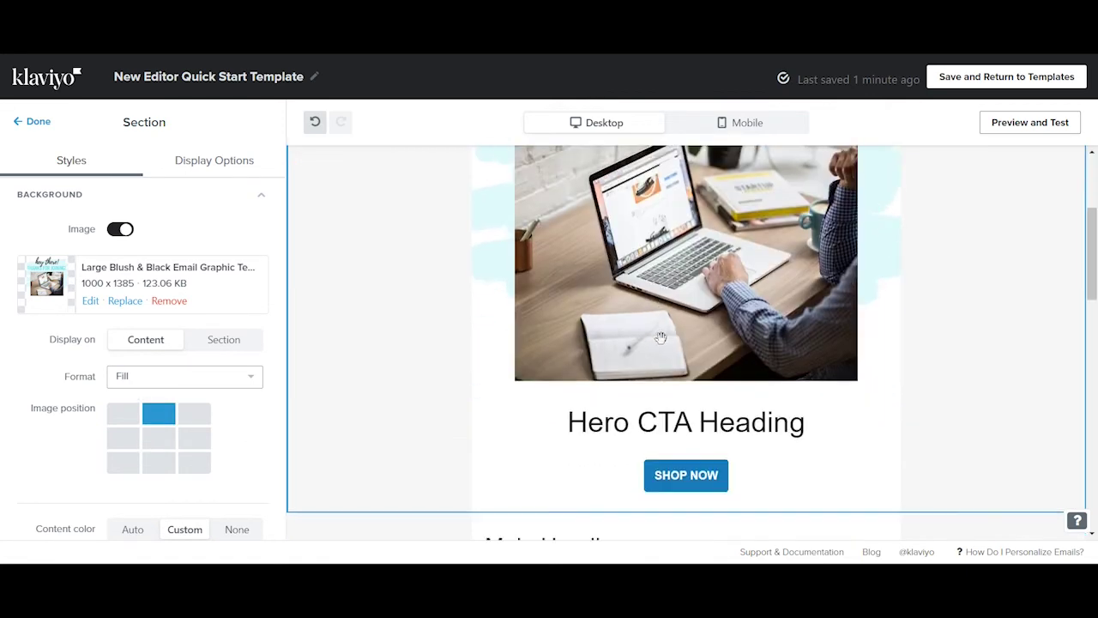
pyautogui.scroll(-5, 204, 410)
pyautogui.scroll(-3, 144, 412)
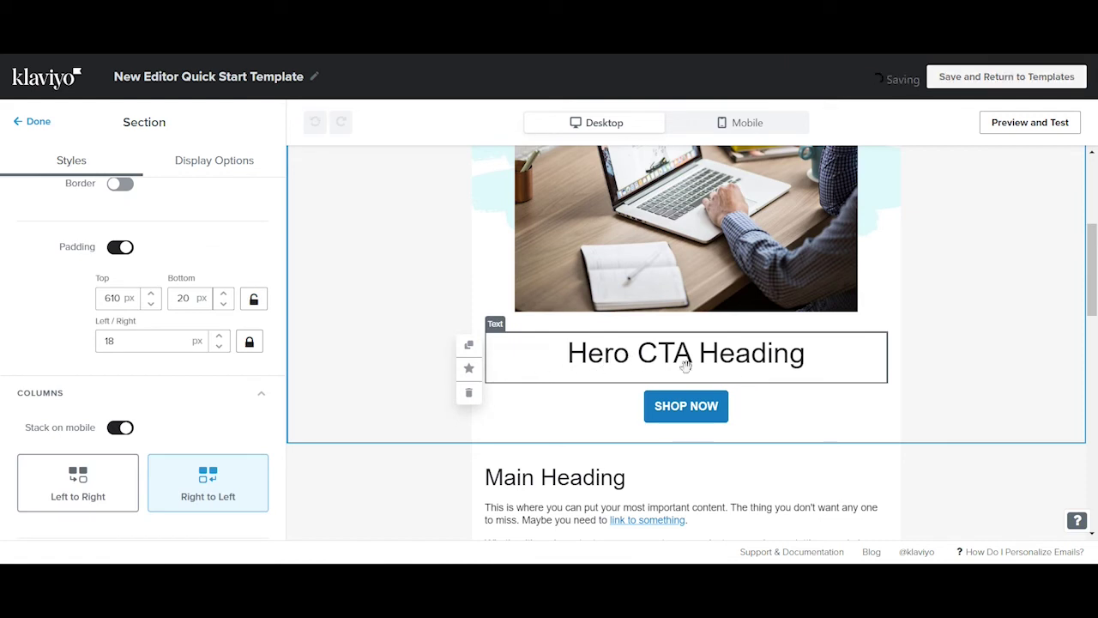
pyautogui.click(721, 352)
pyautogui.tripleClick(178, 331)
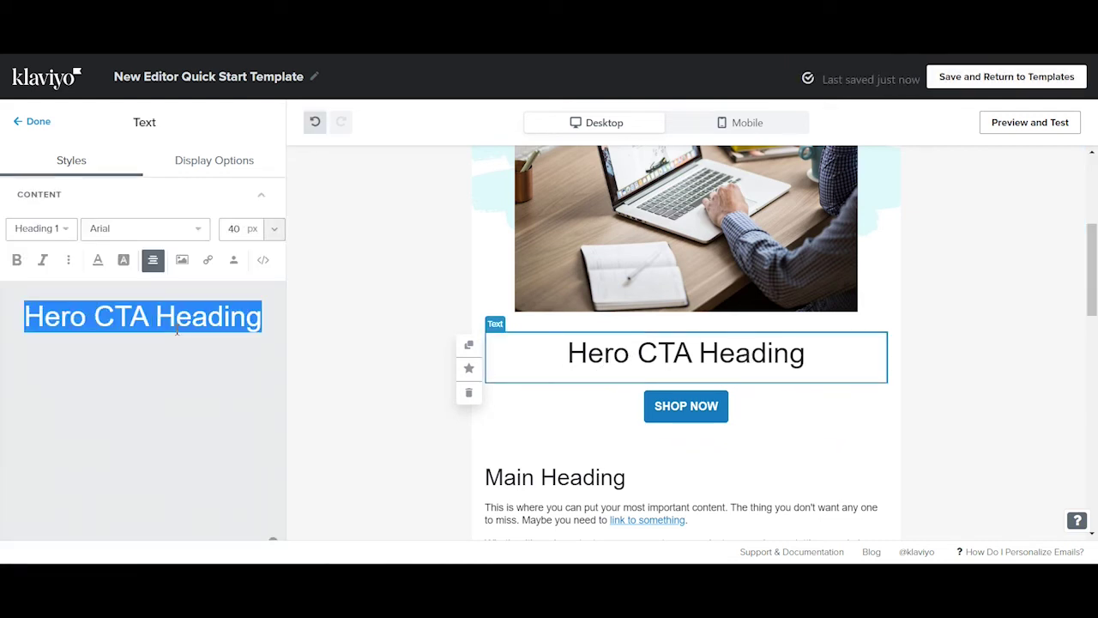
pyautogui.write('OUR AWESOME HEADER')
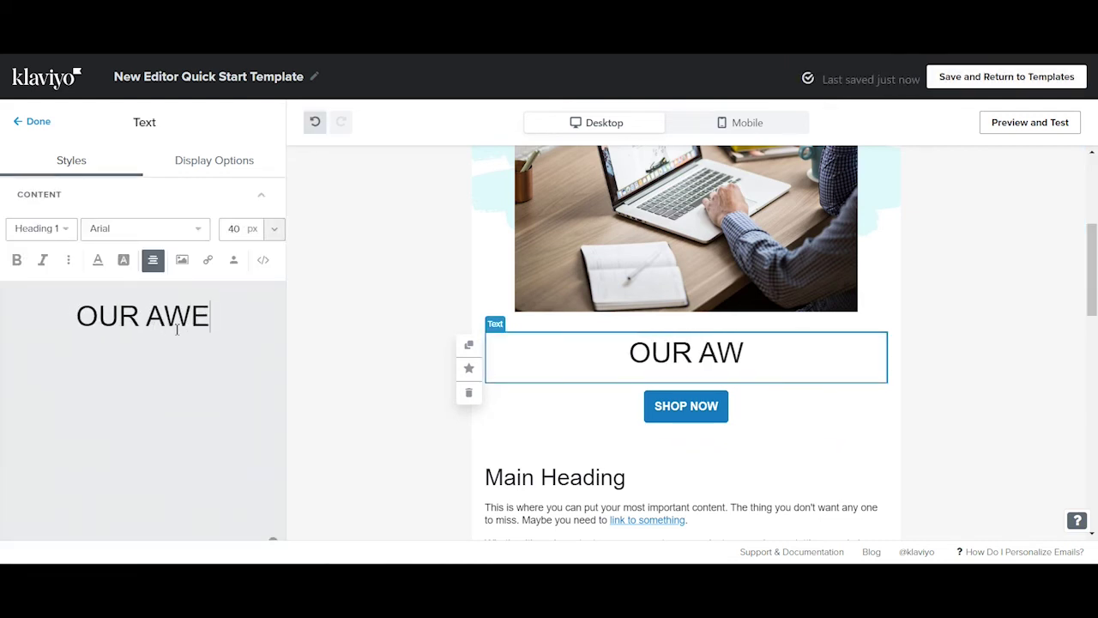